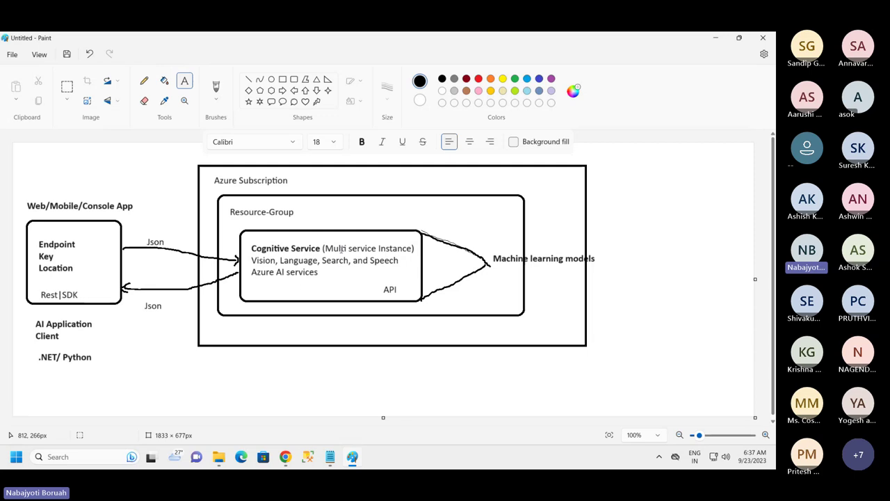
- Switch from the Paint diagram to the Azure portal in Chrome and review the Create Azure AI services form
left_click(285, 456)
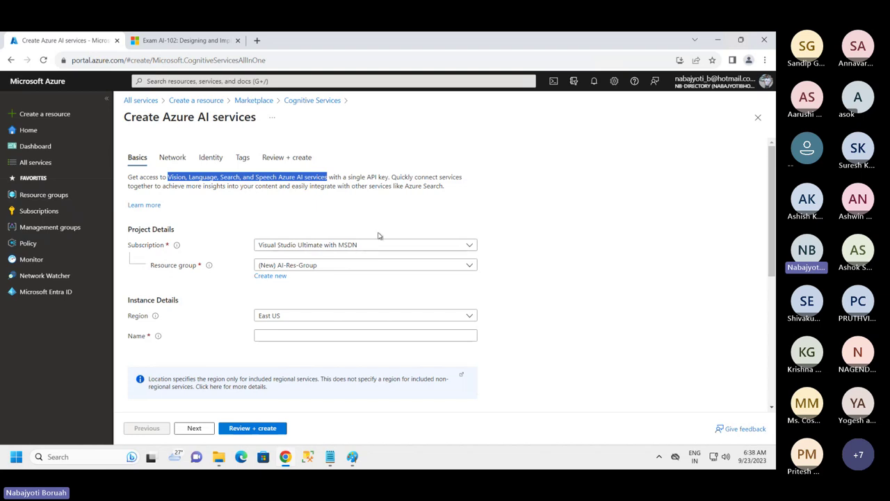
scroll(567, 254, "down", 4)
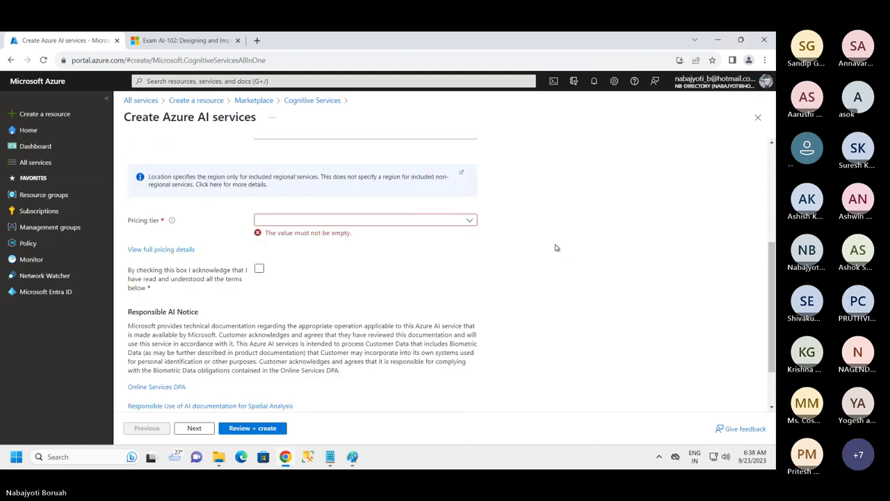
scroll(555, 247, "up", 4)
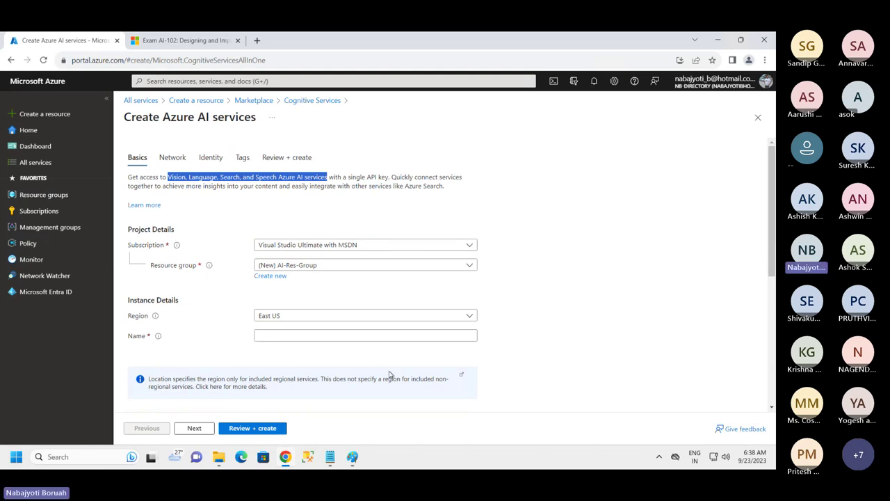
key("alt+Tab")
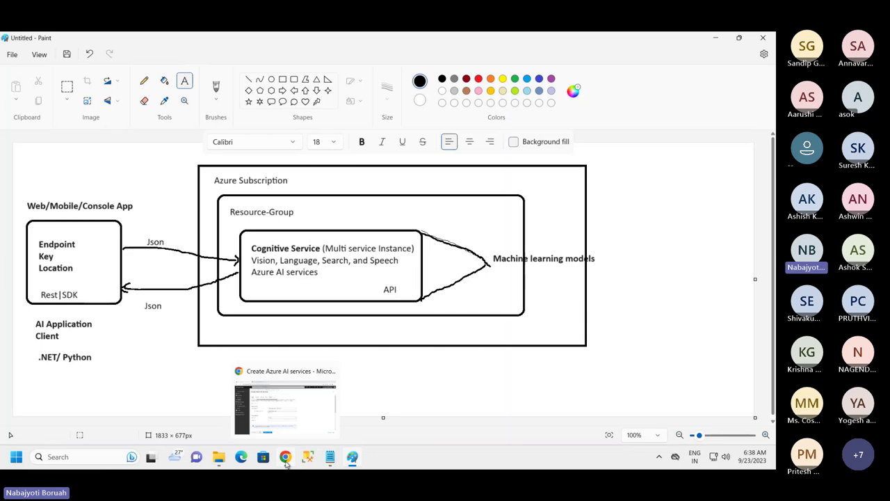
left_click(286, 407)
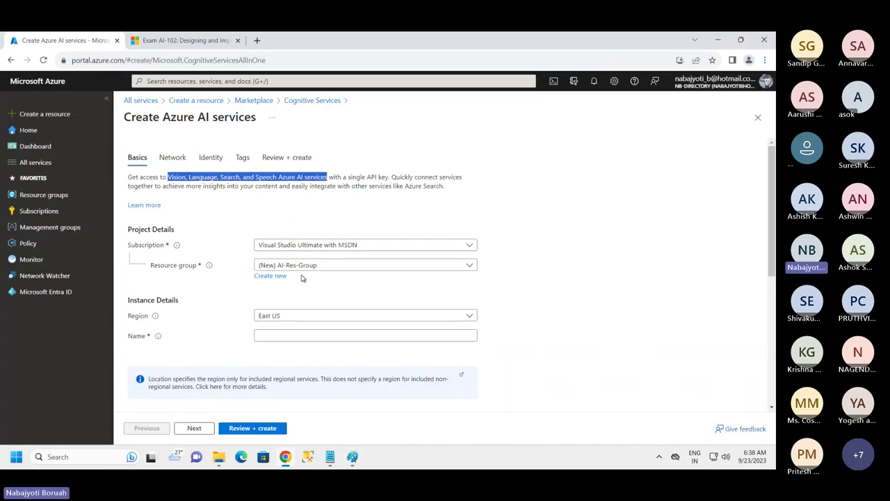
- Name the Azure AI services instance democogsrv0089 and choose the Standard S0 pricing tier
left_click(272, 335)
type("demo")
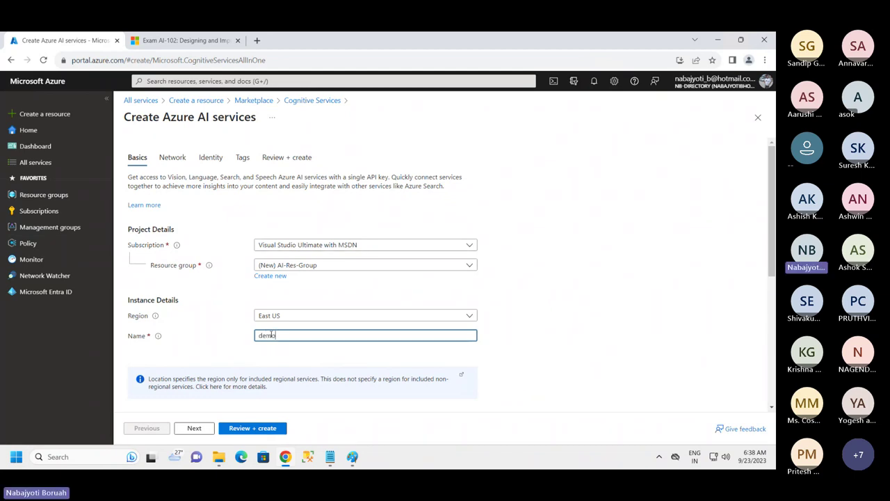
type("cogsrv")
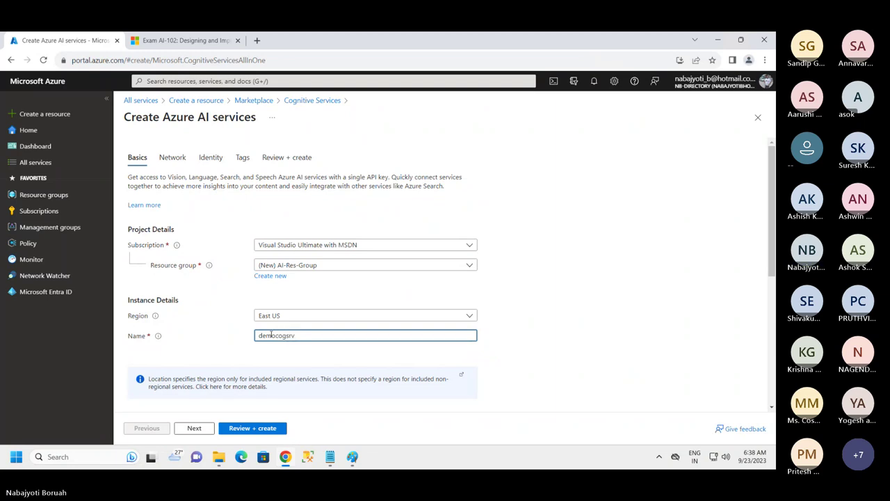
type("0089")
scroll(432, 307, "down", 3)
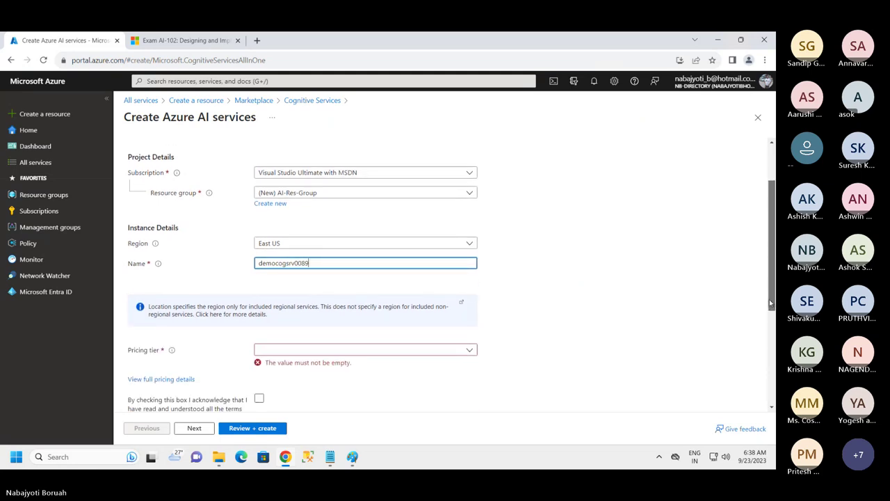
left_click(328, 305)
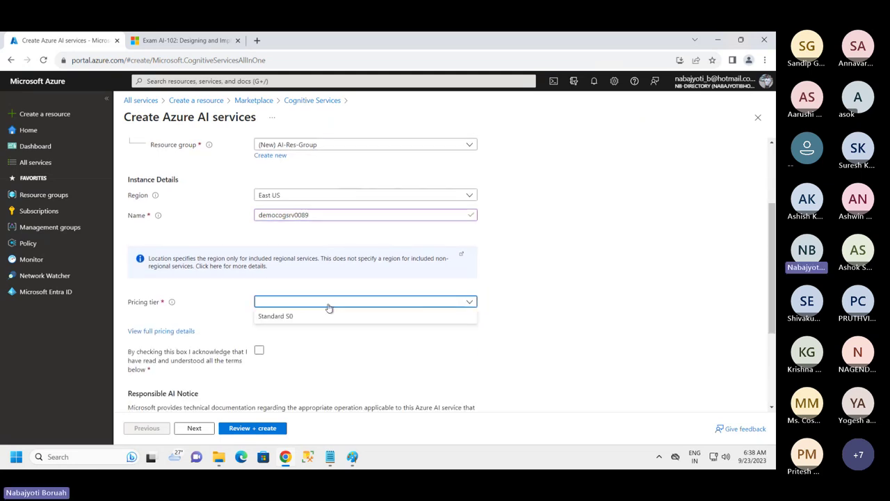
left_click(290, 317)
- Open the full pricing details in a separate browser tab and look through the Azure AI services pricing page down to the Vision table
mouse_move(173, 305)
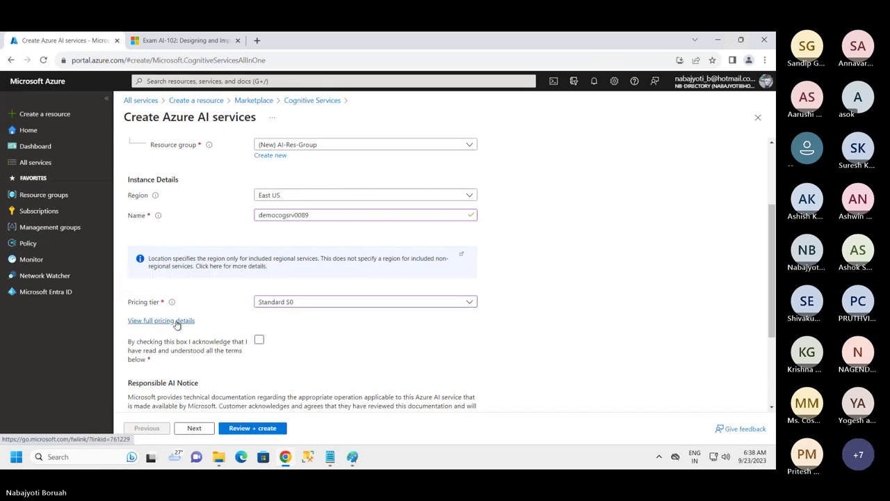
right_click(177, 322)
left_click(207, 332)
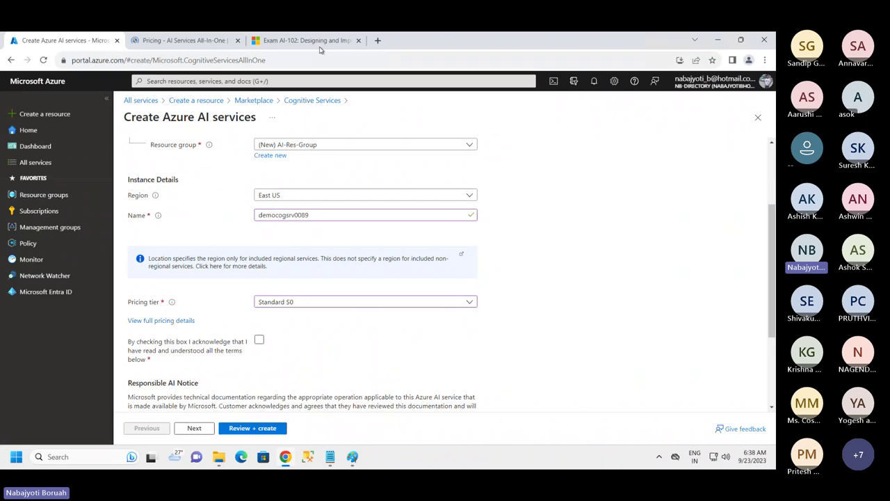
left_click(191, 41)
scroll(261, 236, "down", 5)
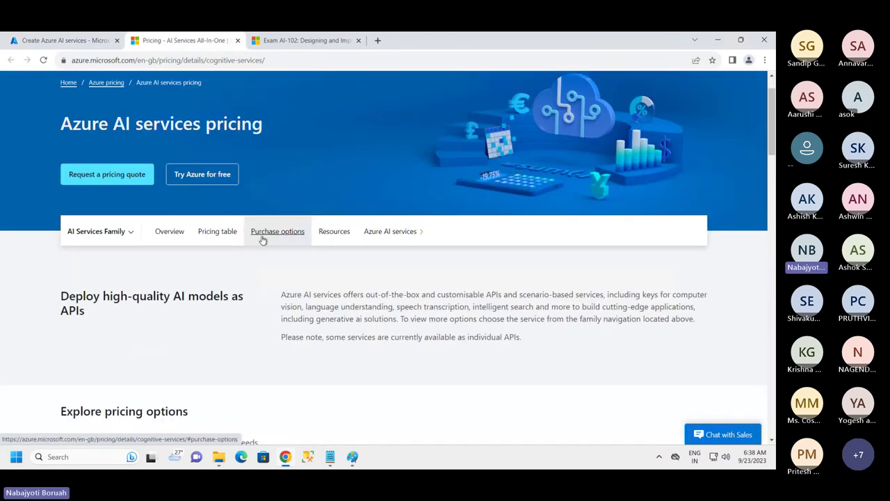
scroll(341, 308, "down", 2)
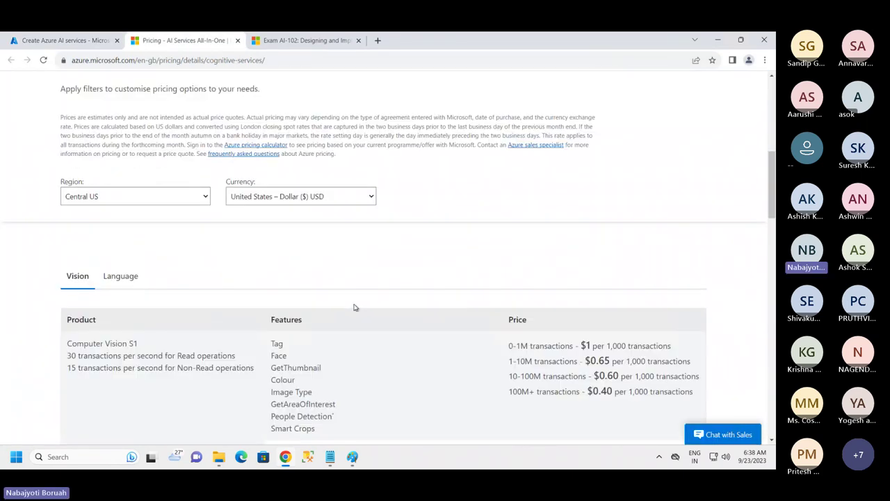
scroll(347, 302, "down", 2)
scroll(169, 288, "up", 3)
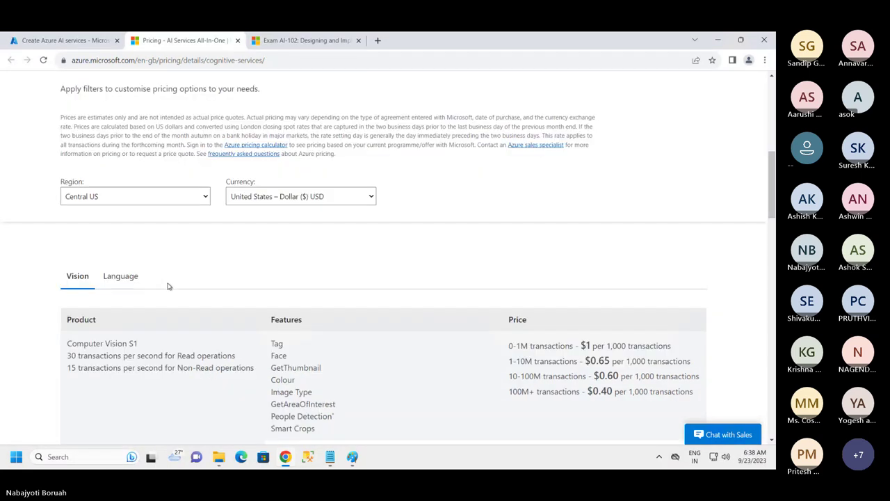
scroll(173, 285, "down", 2)
scroll(178, 280, "up", 4)
scroll(183, 284, "down", 1)
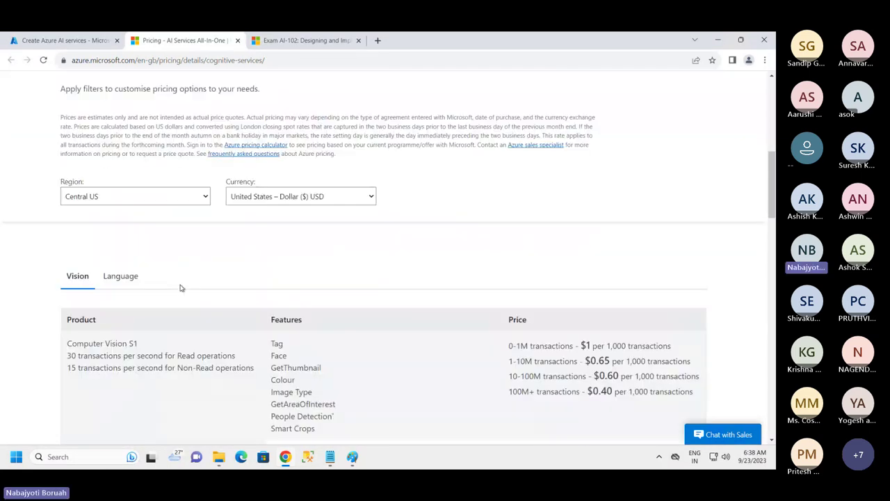
- Filter the pricing page to the East US region and the India – Rupee (₹) INR currency
left_click(206, 196)
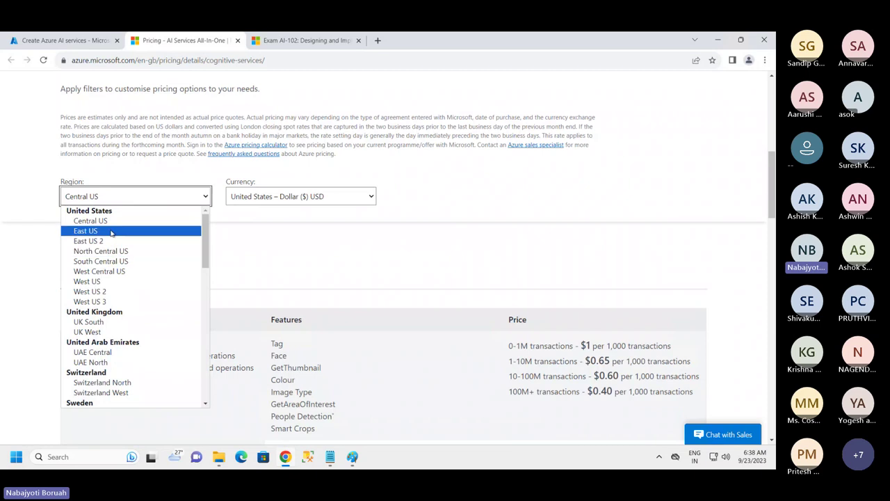
left_click(110, 231)
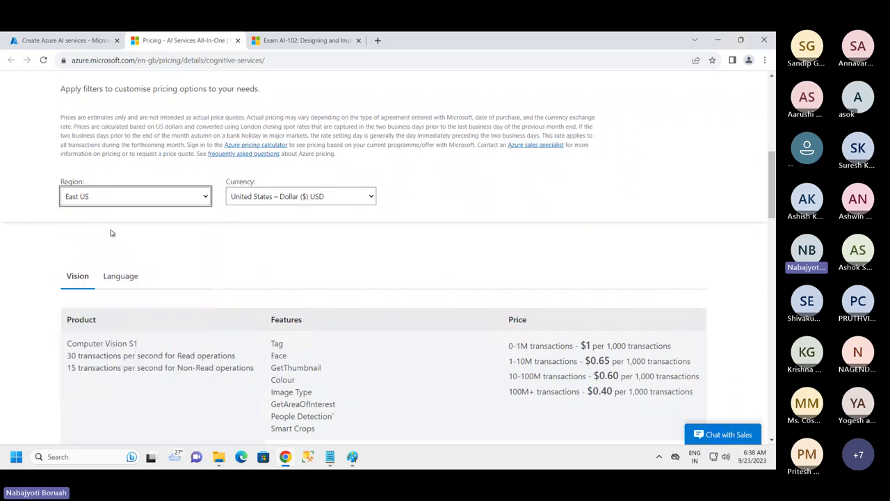
left_click(292, 202)
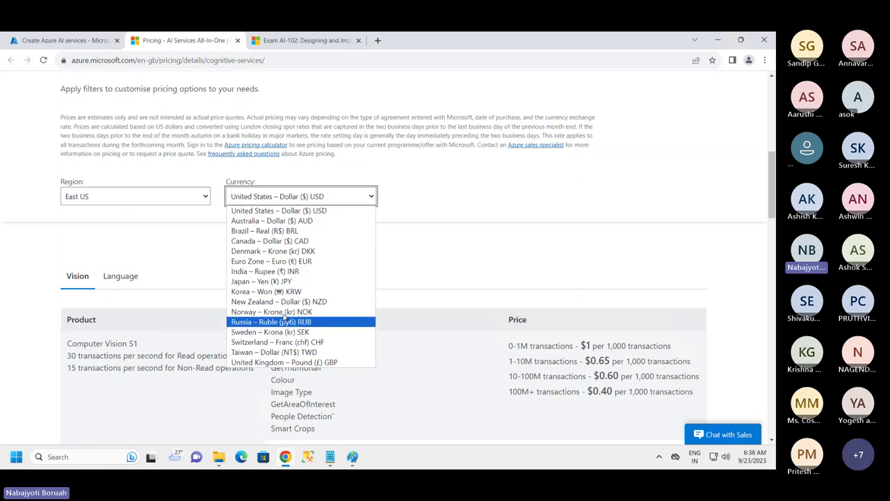
key("Escape")
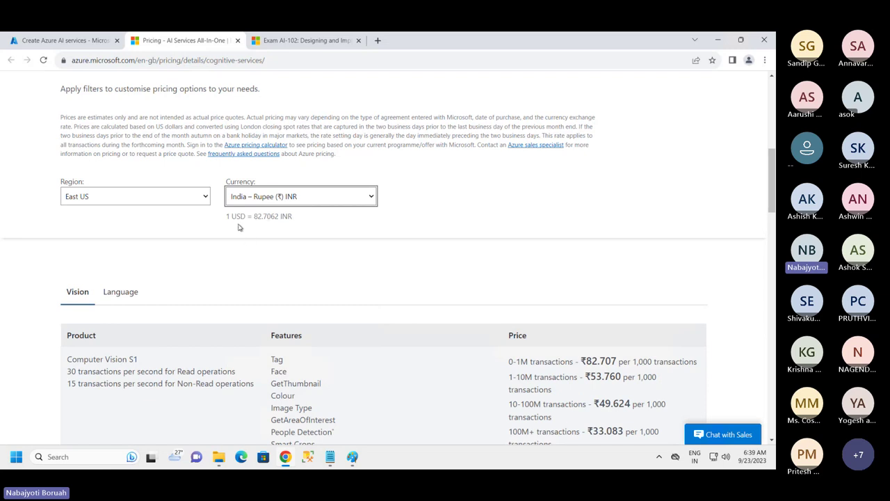
- Examine the USD-to-INR exchange rate and the Computer Vision S1 entry in the Vision pricing table
left_click_drag(230, 217, 279, 217)
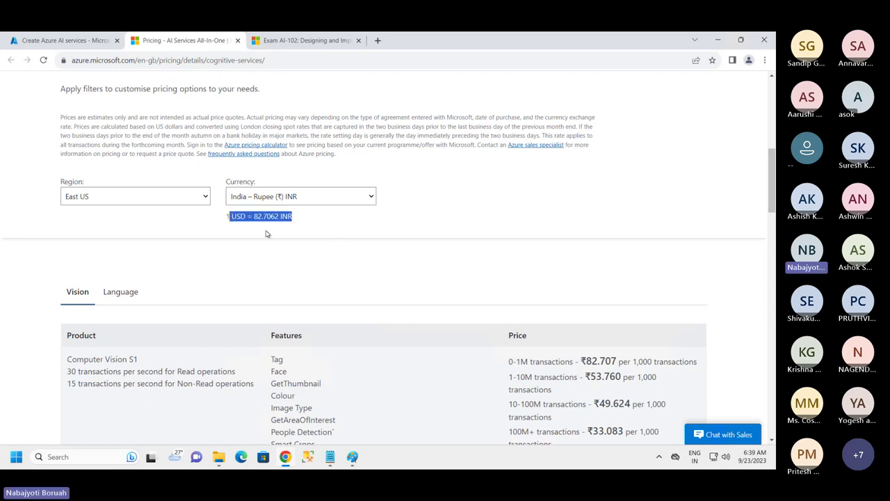
left_click(234, 226)
left_click_drag(254, 222, 312, 227)
scroll(338, 235, "down", 1)
scroll(339, 236, "down", 2)
scroll(483, 242, "up", 2)
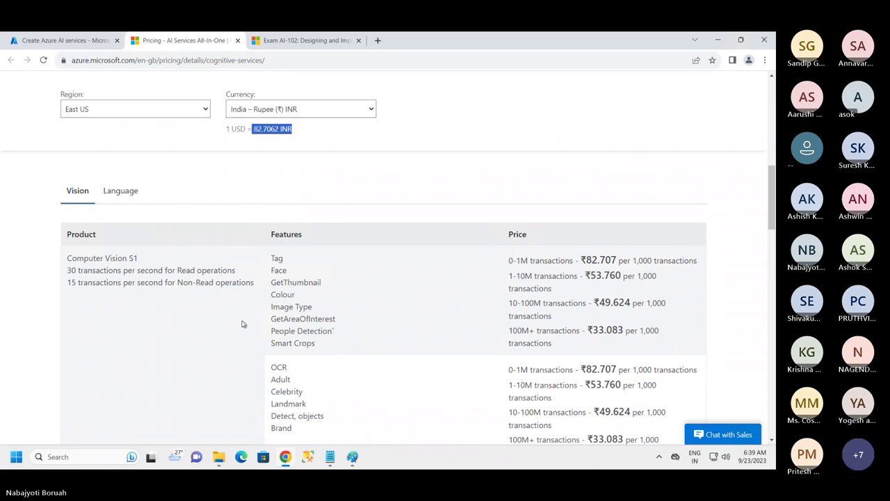
left_click_drag(66, 258, 143, 261)
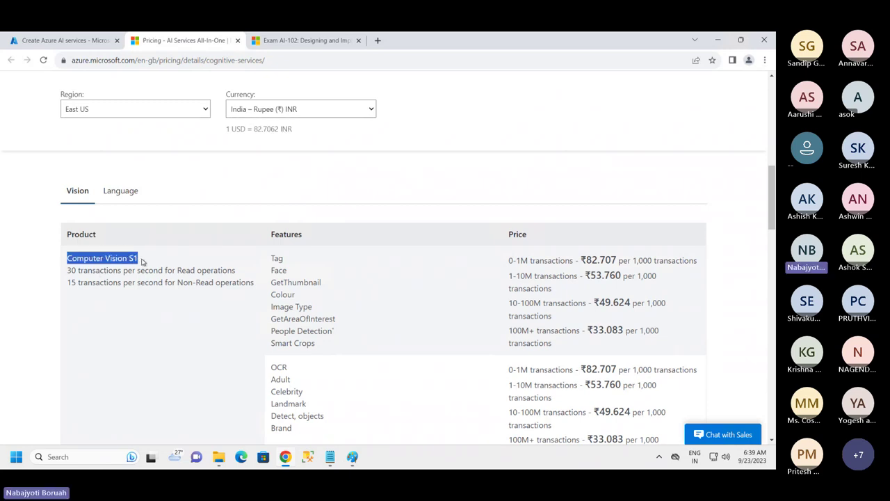
- Show the Language pricing table, look through its products, and highlight Language detection among the Language Standard features
left_click(118, 200)
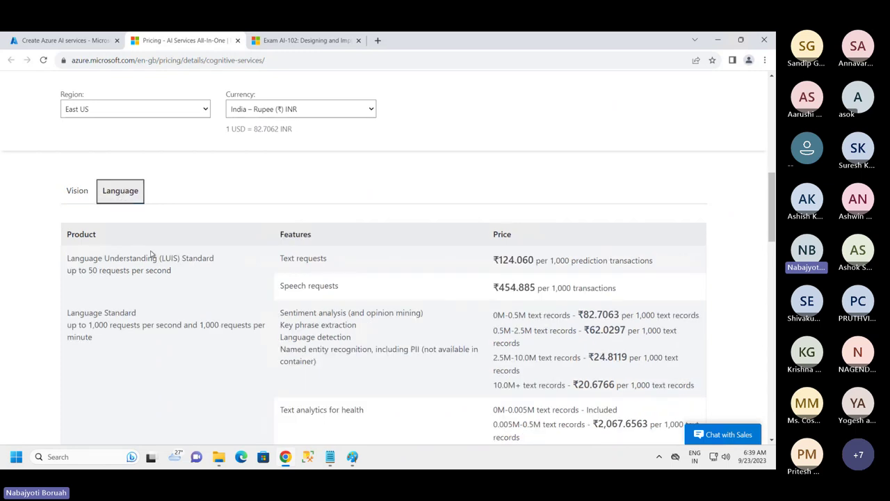
scroll(139, 291, "down", 2)
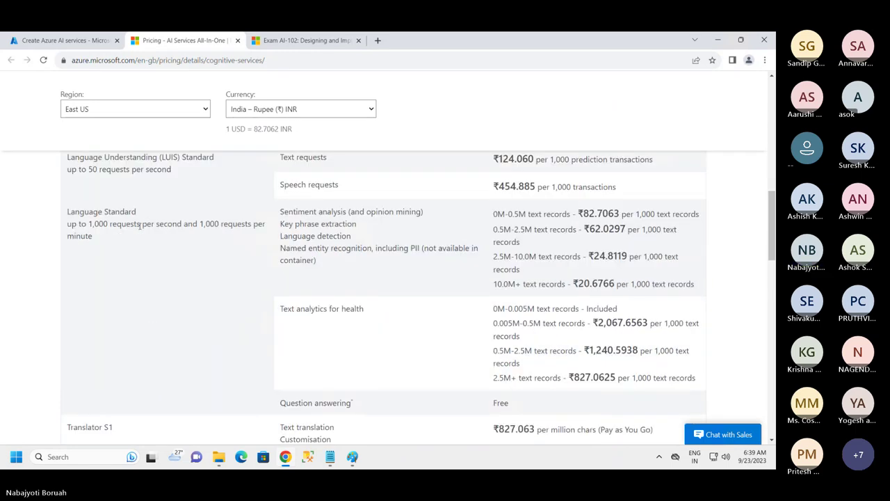
scroll(143, 265, "down", 2)
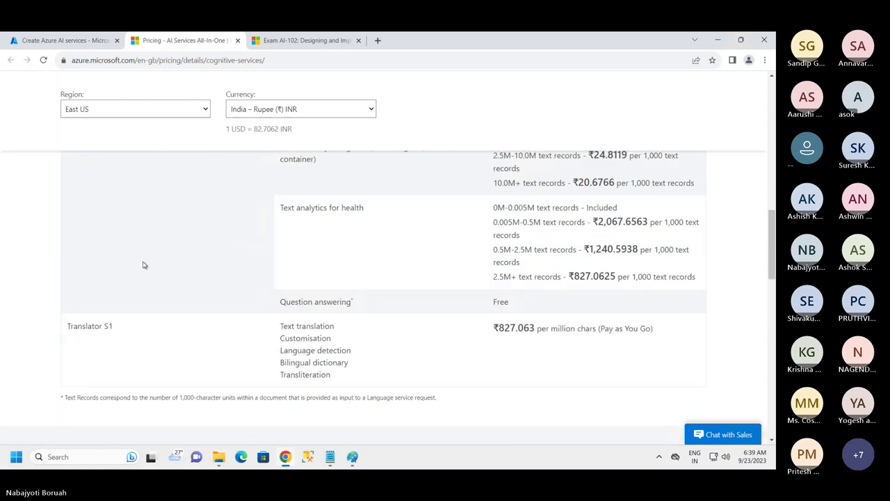
scroll(144, 264, "up", 3)
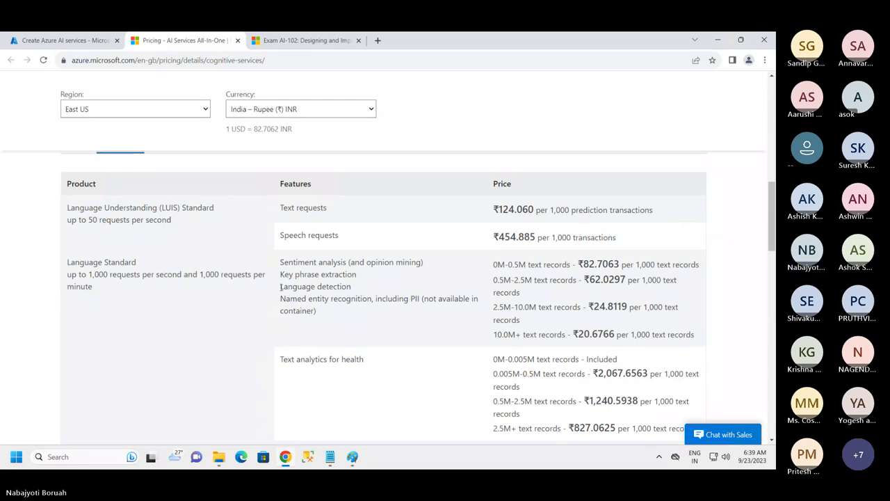
left_click_drag(279, 286, 366, 288)
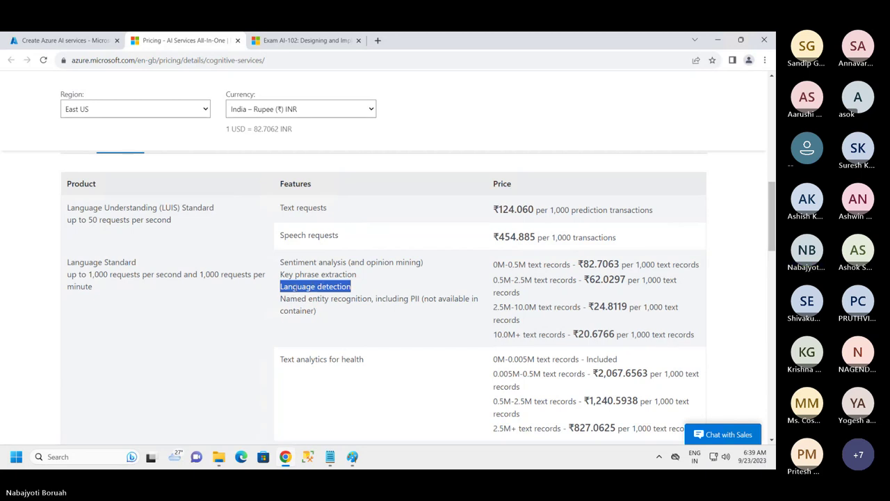
left_click(284, 287)
left_click_drag(280, 287, 354, 289)
left_click(293, 286)
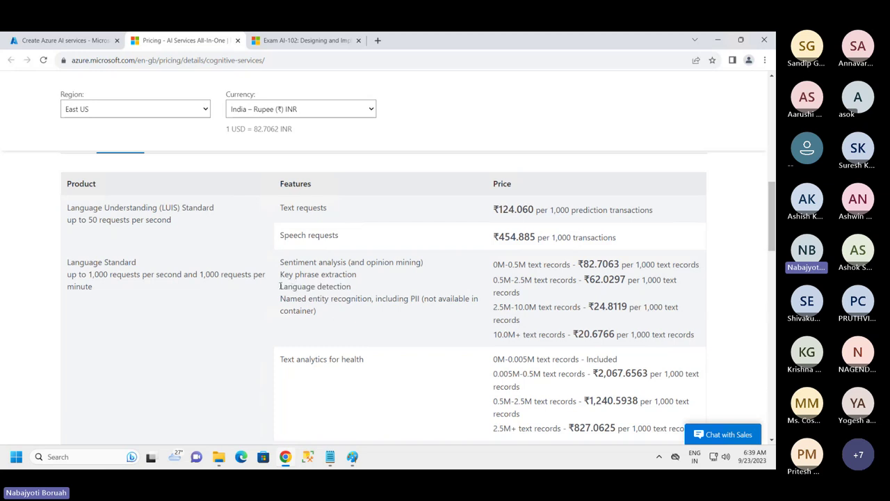
left_click_drag(281, 286, 354, 289)
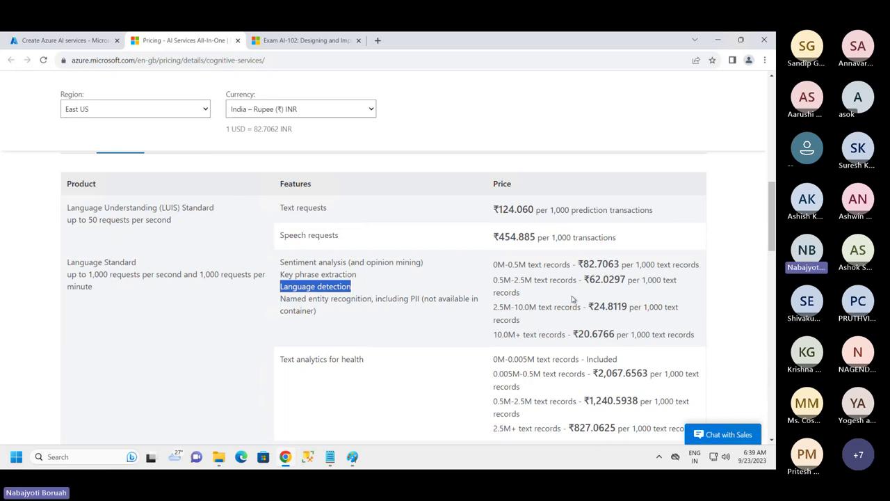
- Highlight the 0.5M-2.5M text records tier and its price per 1,000 text records for Language Standard
left_click_drag(494, 280, 575, 285)
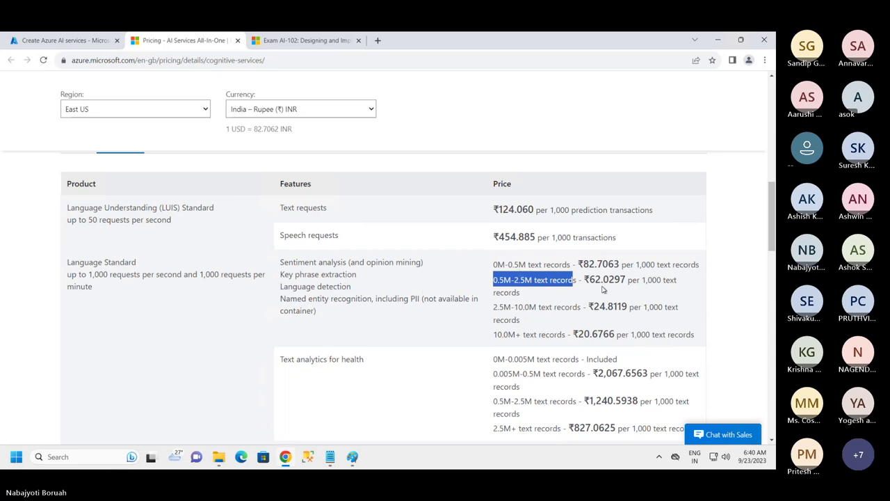
left_click_drag(590, 280, 689, 283)
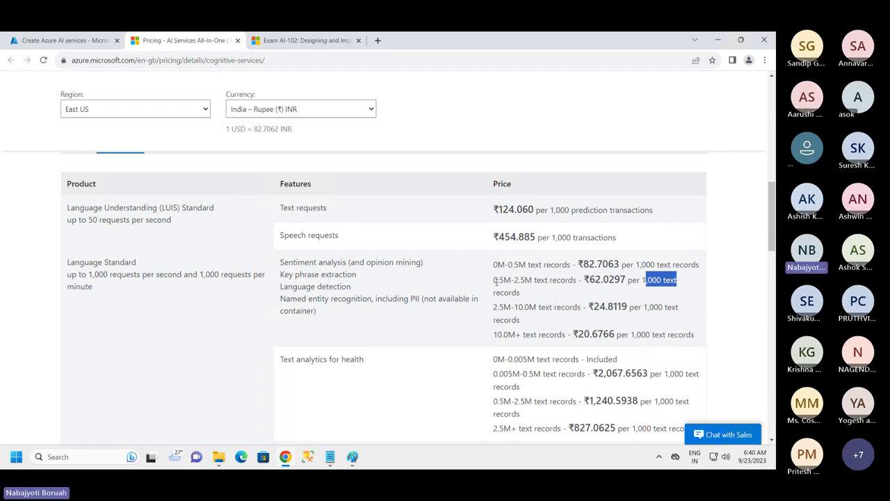
left_click_drag(497, 280, 576, 283)
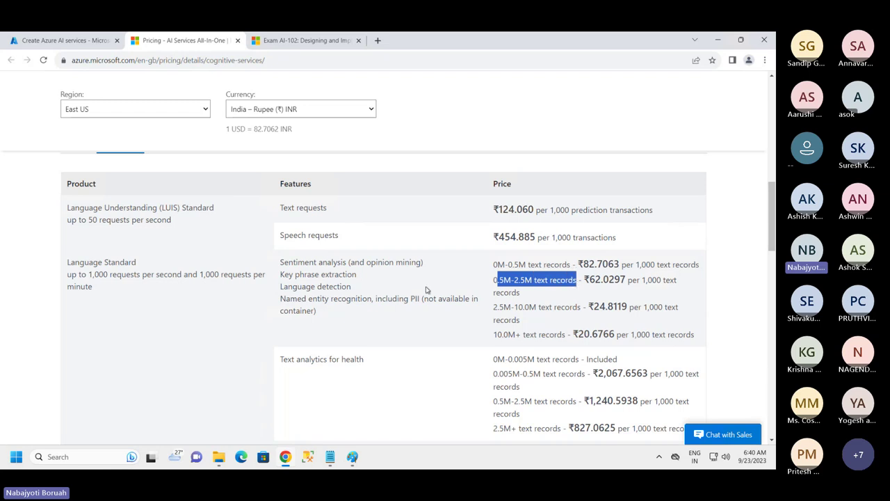
left_click_drag(291, 284, 684, 292)
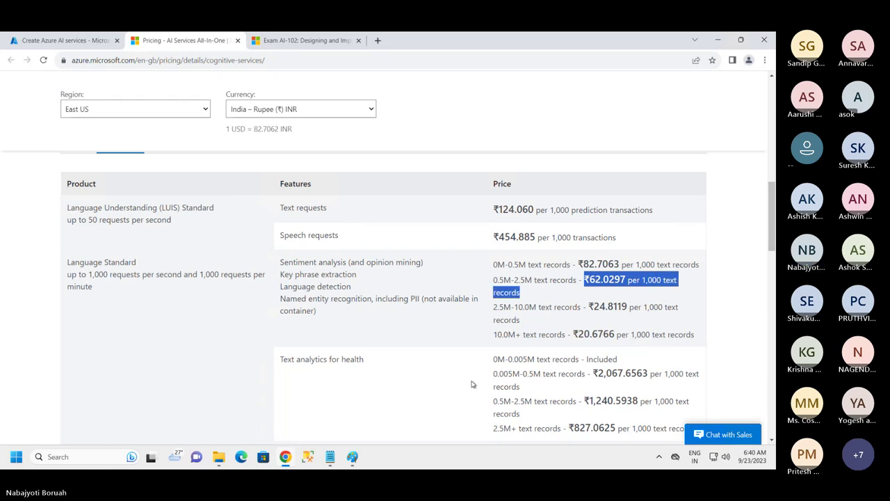
- Look through the rest of the Language pricing table, including the Translator S1 entry and the text-records footnote
scroll(463, 370, "down", 2)
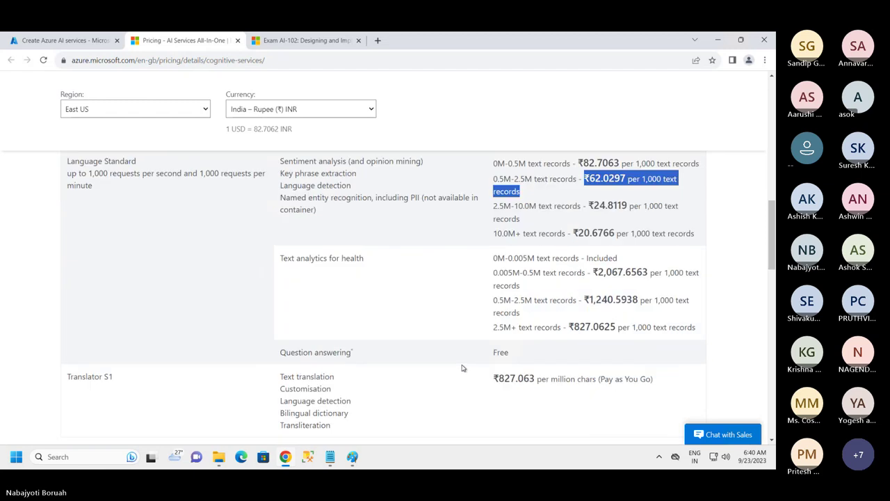
scroll(462, 366, "down", 5)
scroll(453, 362, "up", 4)
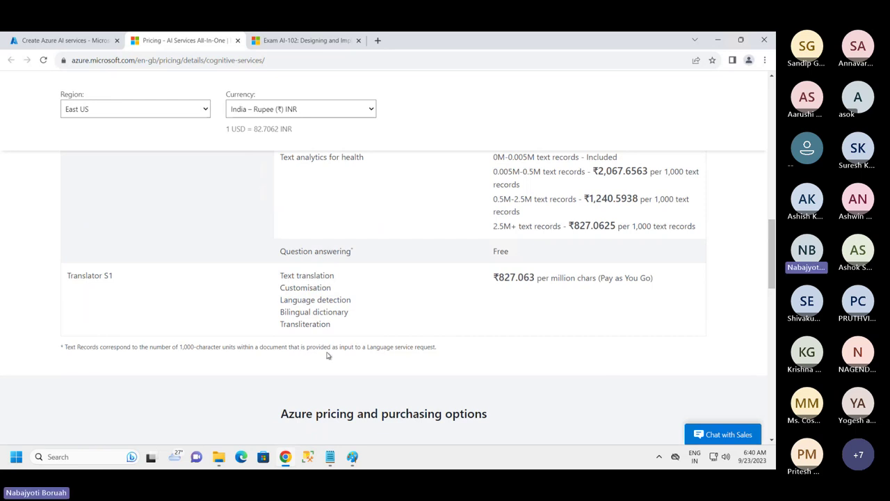
- Highlight the 1,000-character unit definition in the text-records footnote below the Language pricing table
left_click_drag(370, 348, 446, 354)
left_click_drag(180, 347, 200, 347)
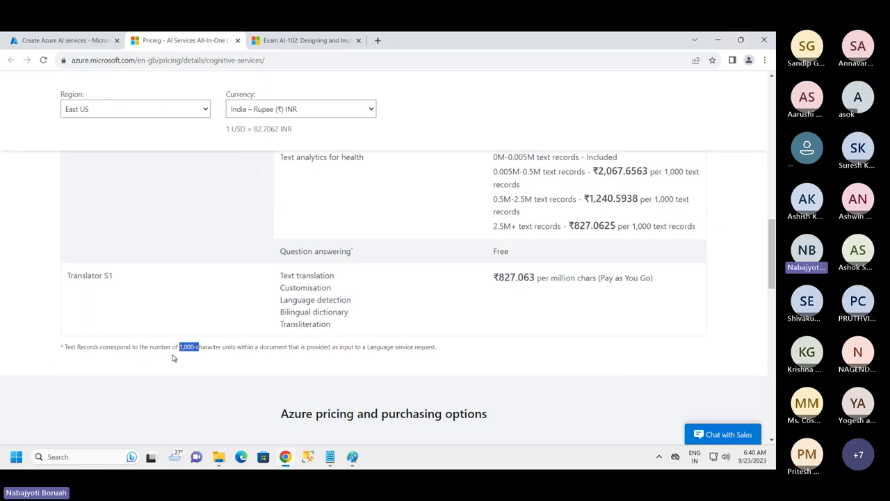
left_click_drag(182, 347, 195, 358)
left_click(194, 363)
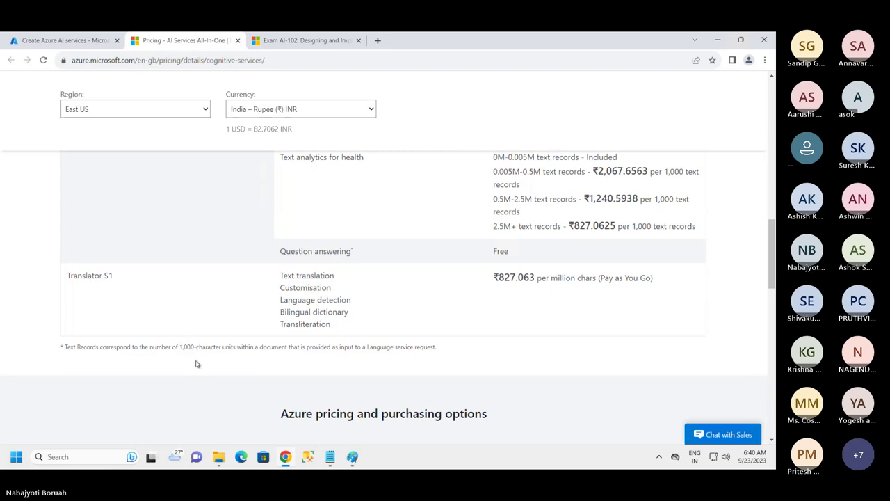
- Highlight the Language Standard 0.5M-2.5M text records tier, its rupee price and the per 1,000 text records unit
scroll(596, 357, "up", 5)
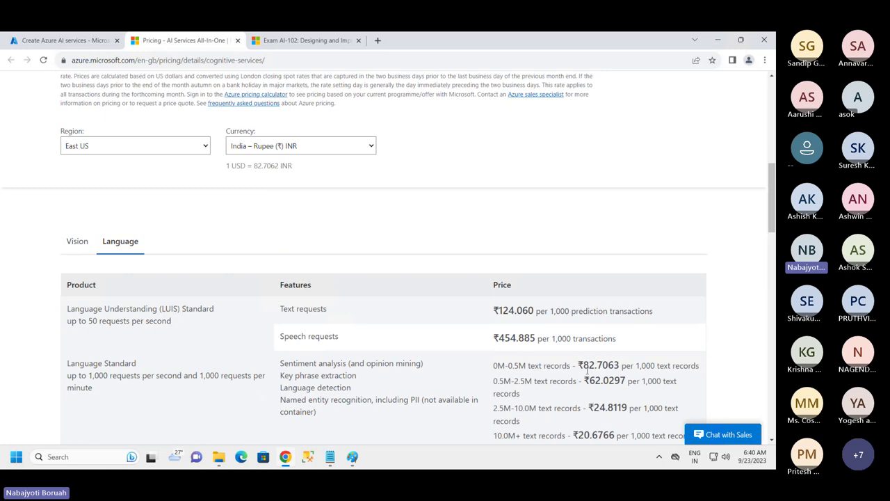
scroll(587, 371, "down", 1)
left_click_drag(637, 333, 678, 339)
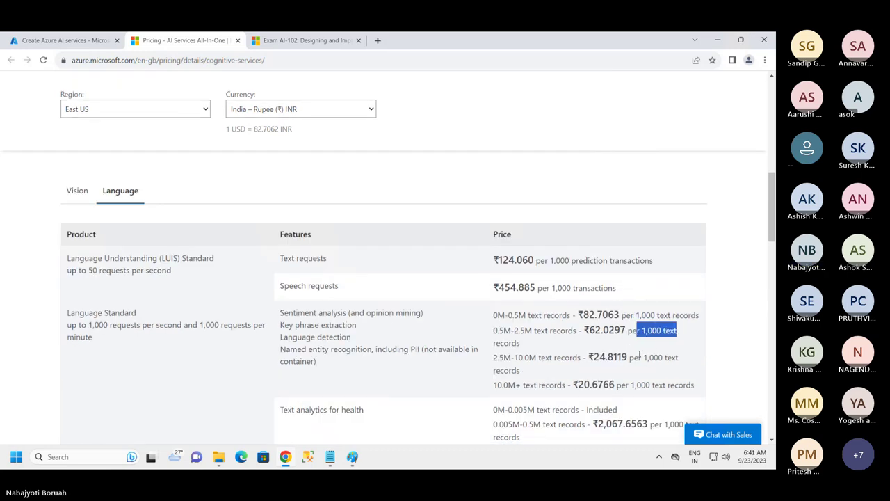
left_click_drag(493, 332, 589, 332)
left_click(578, 341)
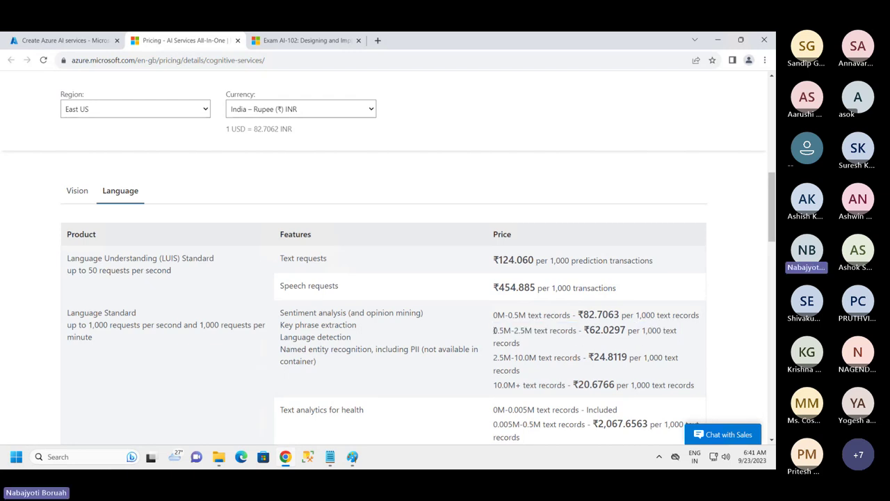
left_click_drag(493, 331, 576, 332)
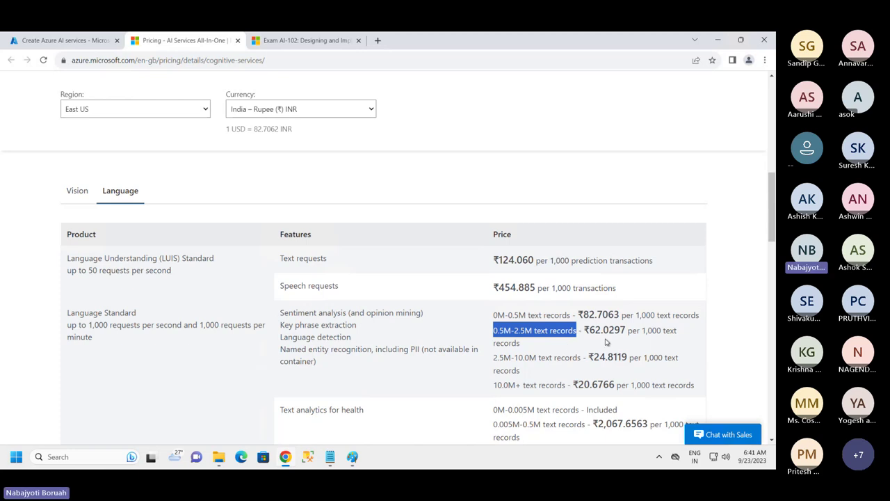
left_click_drag(676, 331, 642, 331)
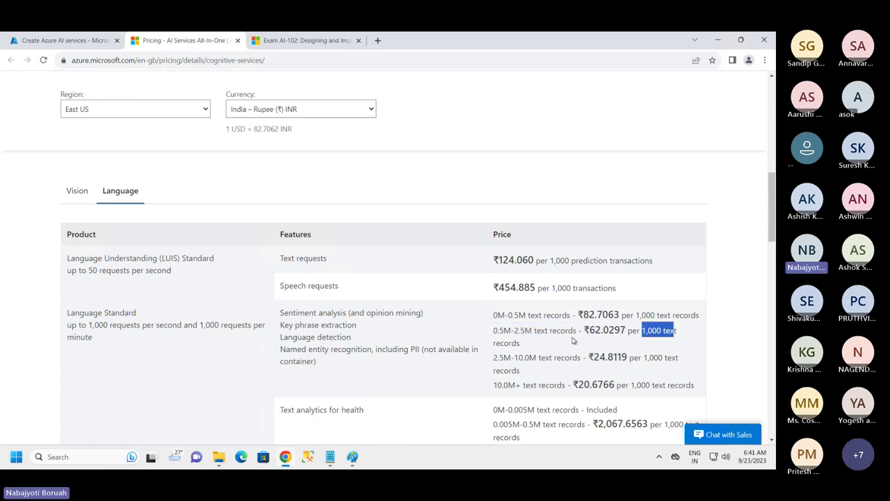
left_click(562, 332)
left_click_drag(577, 331, 493, 331)
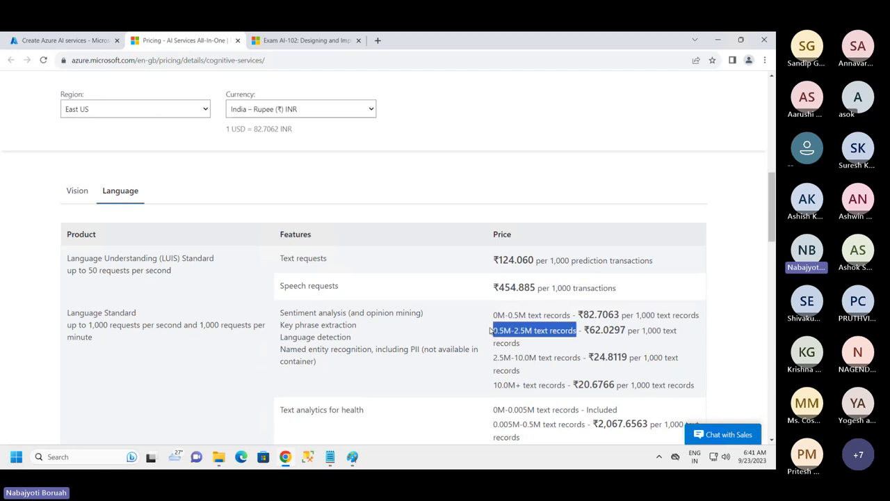
left_click_drag(589, 332, 629, 332)
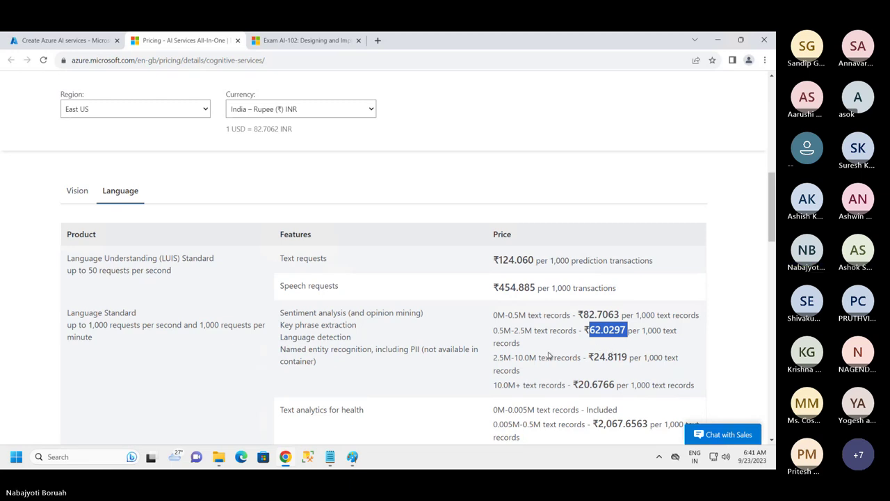
- Look through the Text analytics for health, Question answering and Translator S1 prices in the Language table
scroll(549, 356, "down", 2)
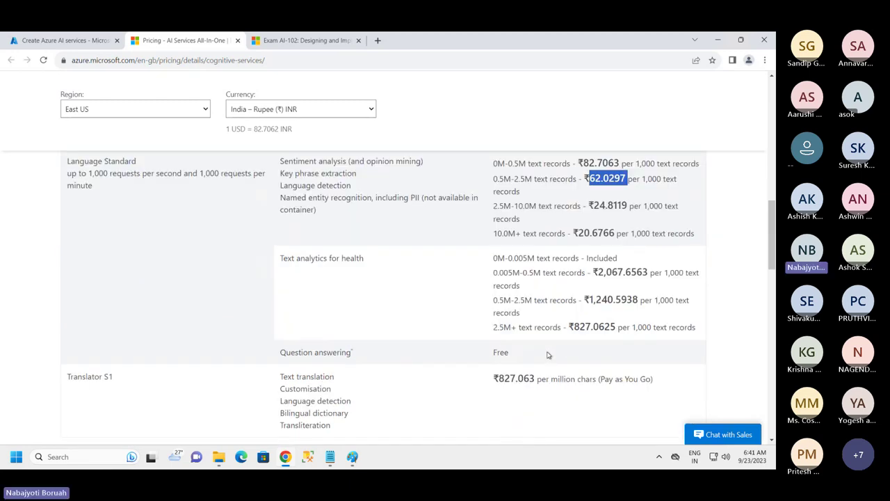
scroll(549, 353, "up", 3)
scroll(607, 337, "down", 3)
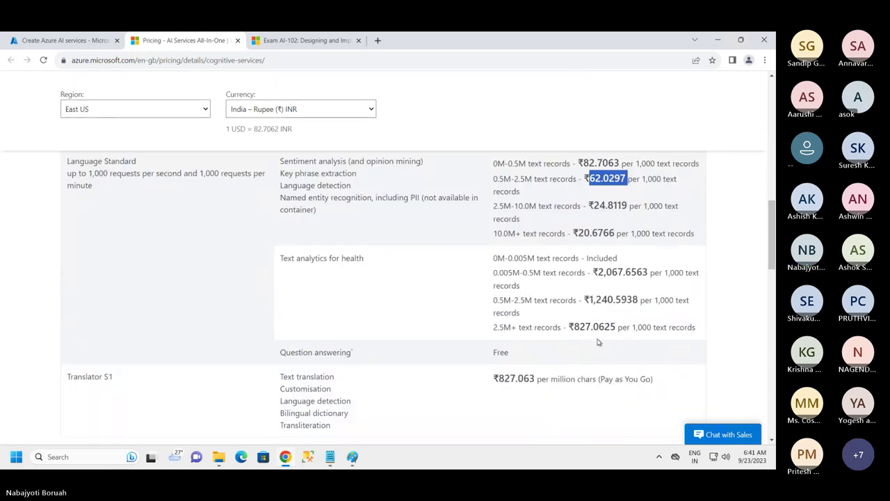
scroll(592, 343, "down", 3)
scroll(518, 335, "up", 6)
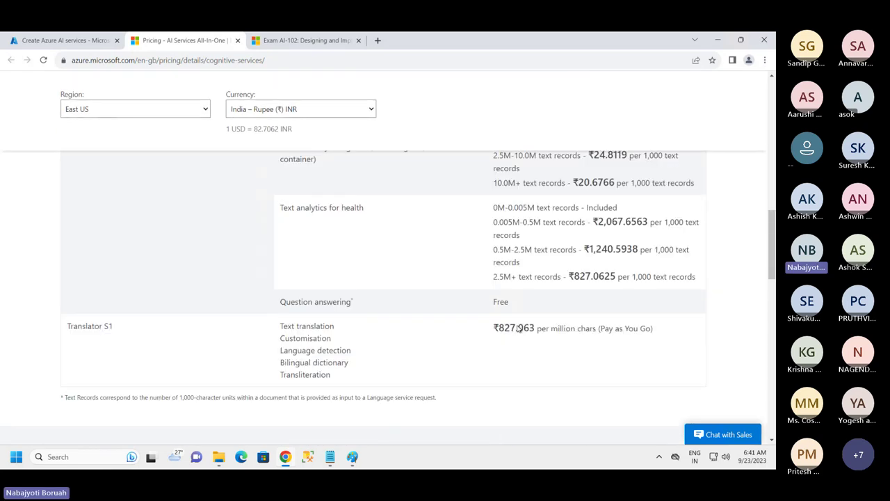
scroll(586, 342, "down", 3)
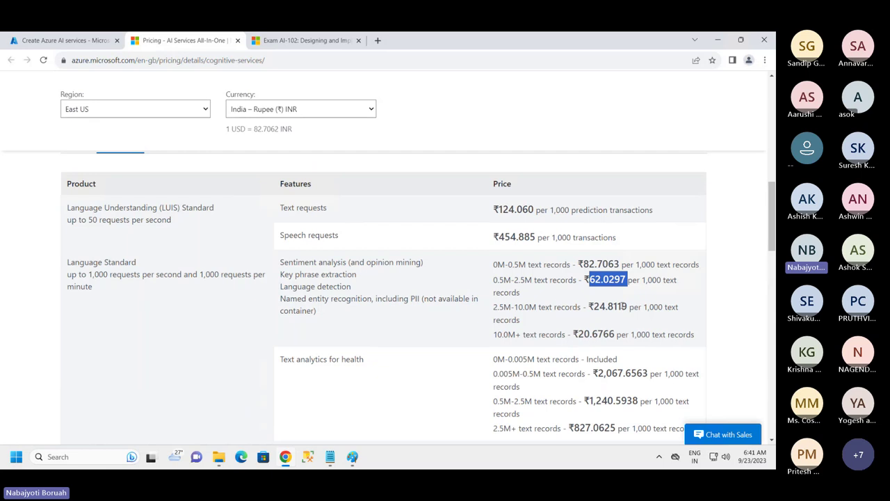
- Highlight Language detection and its matching 0.5M-2.5M text records price line under Language Standard
left_click_drag(646, 280, 676, 280)
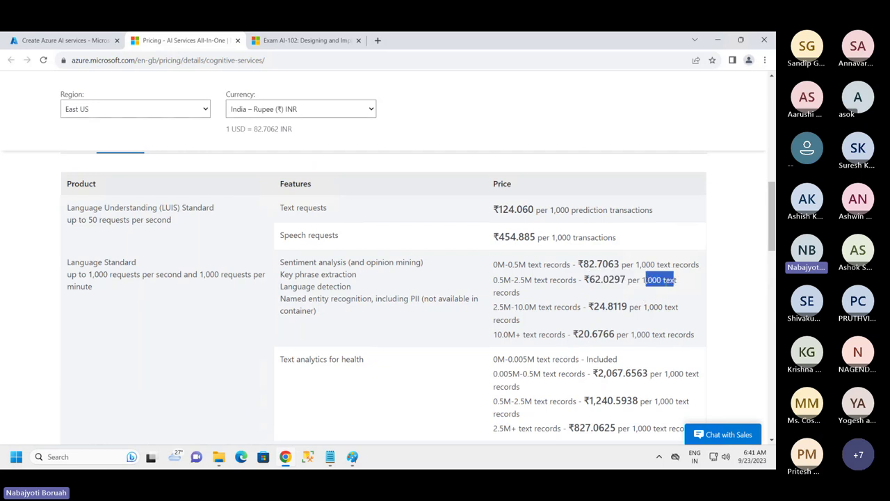
left_click_drag(589, 280, 624, 279)
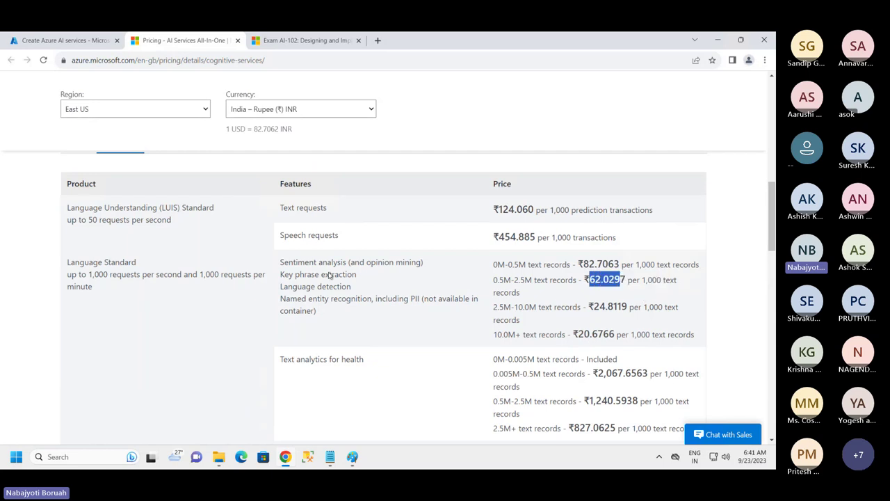
left_click_drag(279, 287, 367, 287)
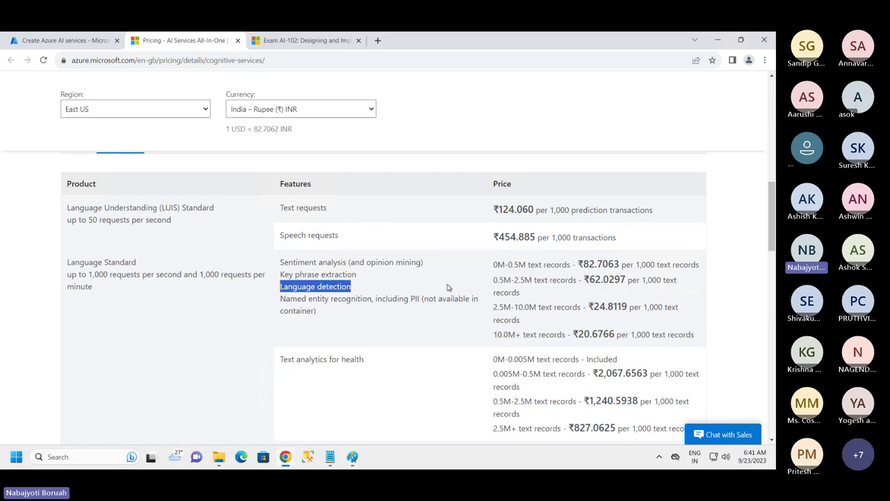
left_click_drag(499, 280, 675, 280)
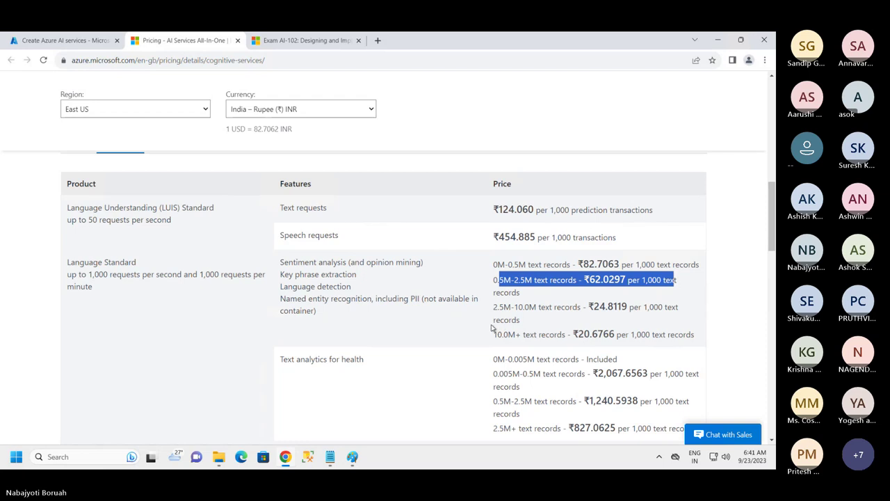
scroll(495, 330, "up", 1)
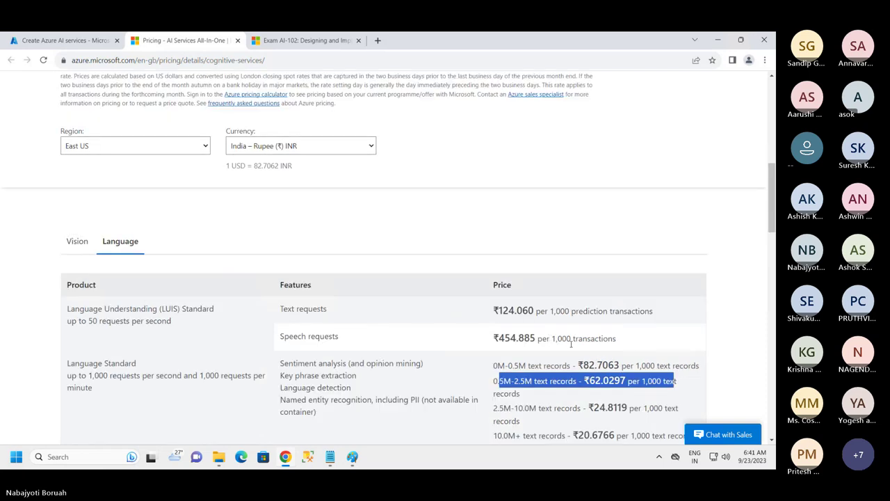
scroll(450, 324, "down", 5)
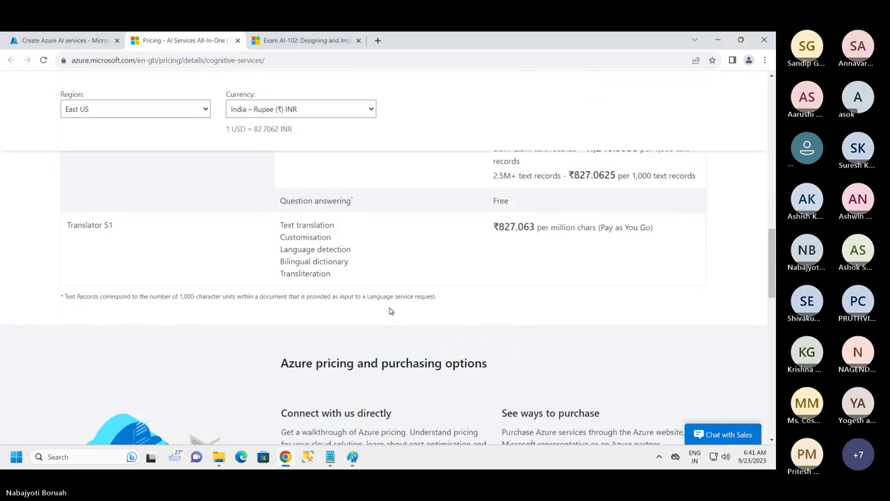
scroll(390, 311, "up", 5)
- Return to the Create Azure AI services form, select the Standard S0 pricing tier and acknowledge the terms
left_click(66, 40)
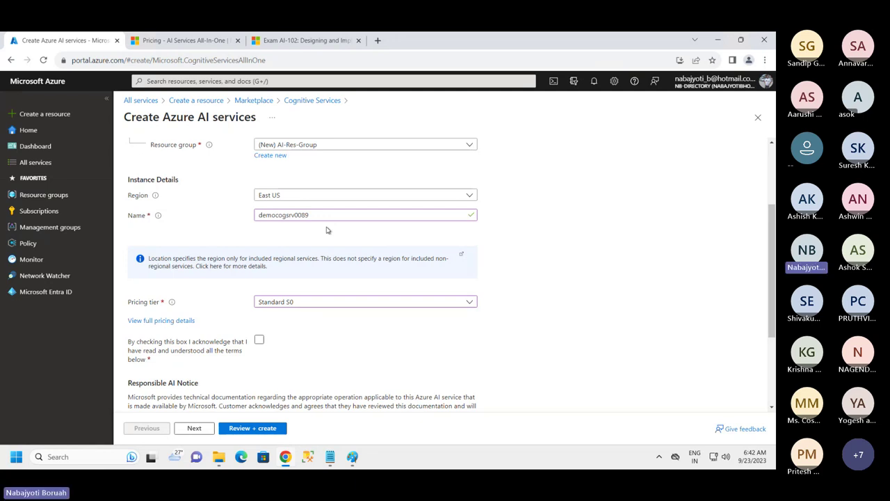
left_click(319, 300)
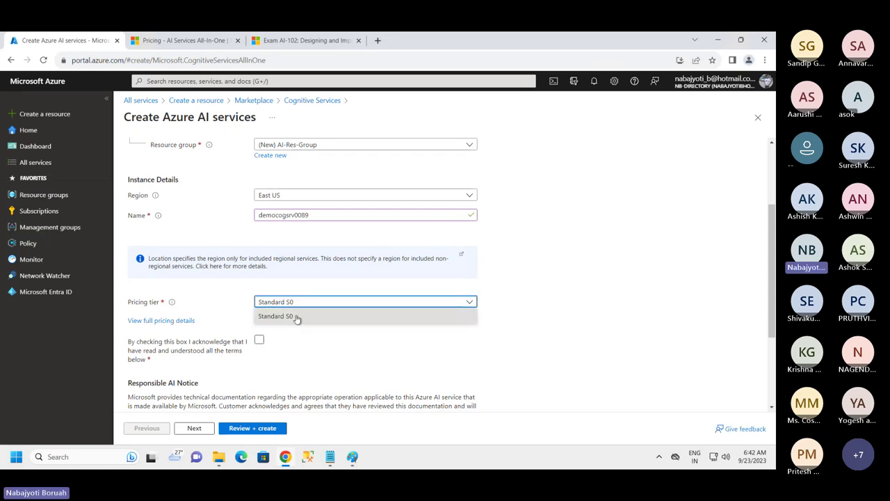
left_click(294, 314)
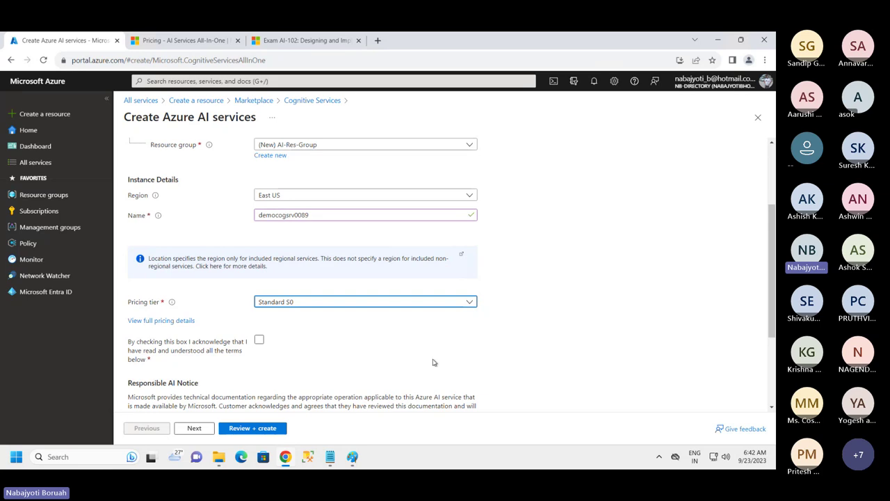
left_click(259, 340)
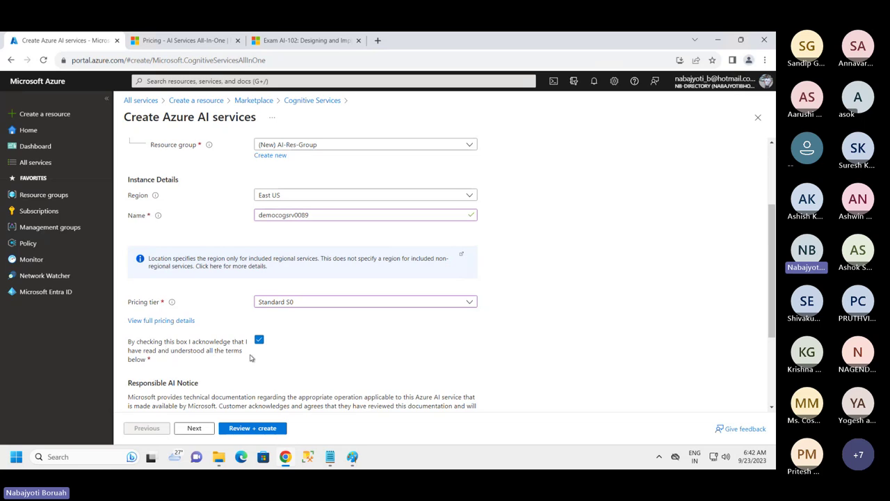
- Review the Basics settings and highlight the Responsible AI Notice text
scroll(312, 247, "up", 3)
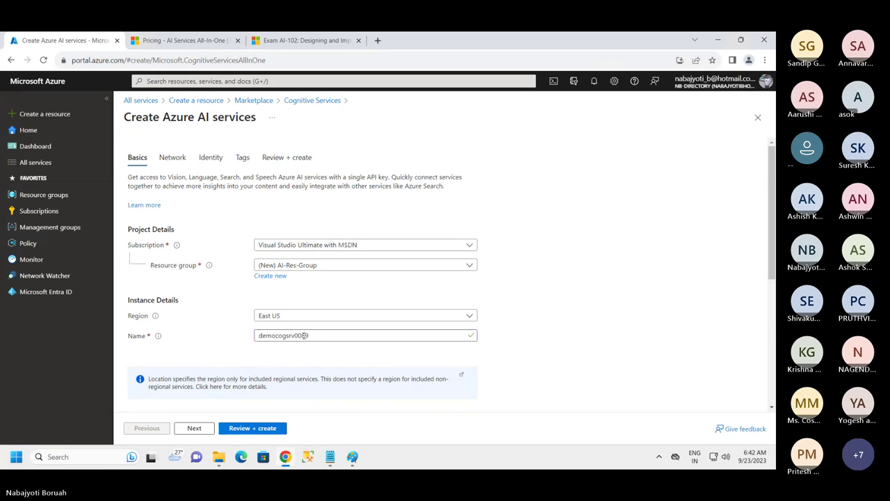
scroll(331, 332, "down", 4)
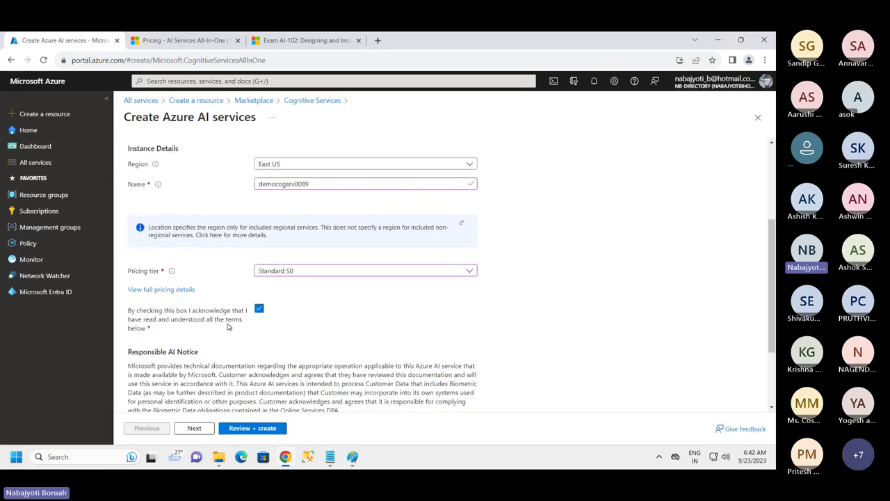
scroll(237, 327, "down", 3)
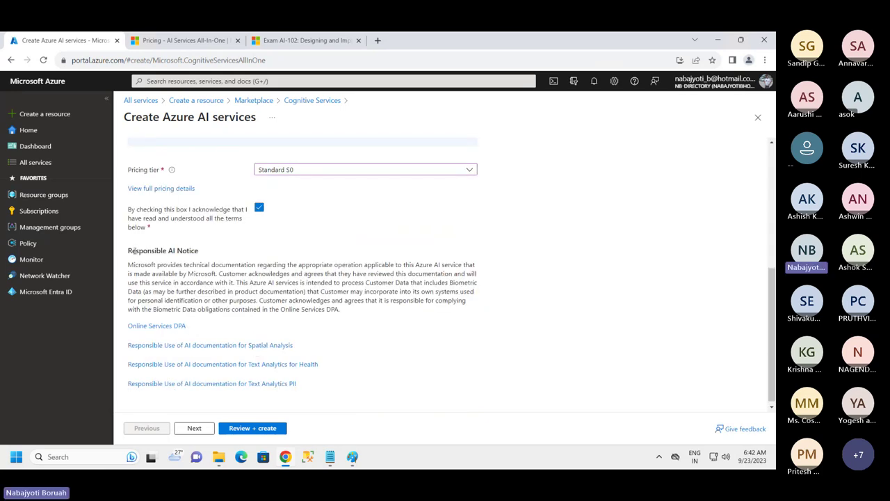
left_click_drag(135, 251, 357, 313)
left_click(368, 325)
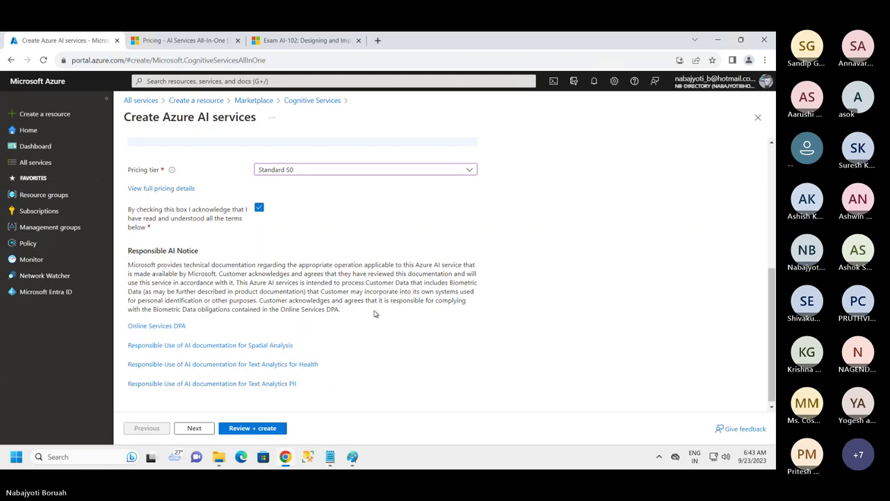
- Look over the project details, instance details, pricing tier and terms acknowledgement in the Basics settings
scroll(374, 313, "down", 1)
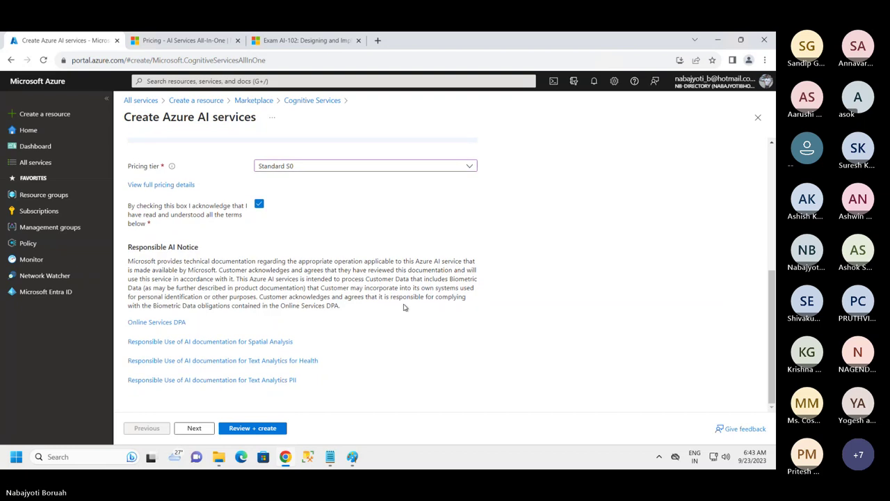
scroll(372, 268, "up", 5)
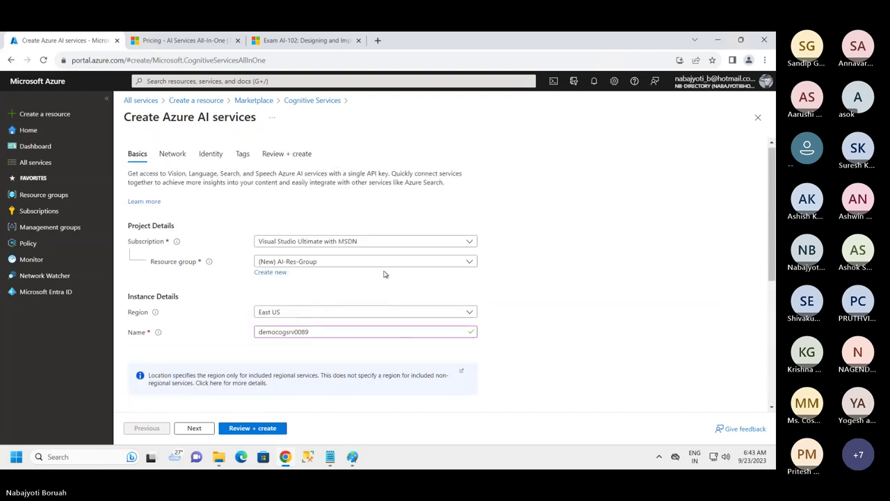
scroll(357, 274, "down", 2)
scroll(358, 277, "up", 2)
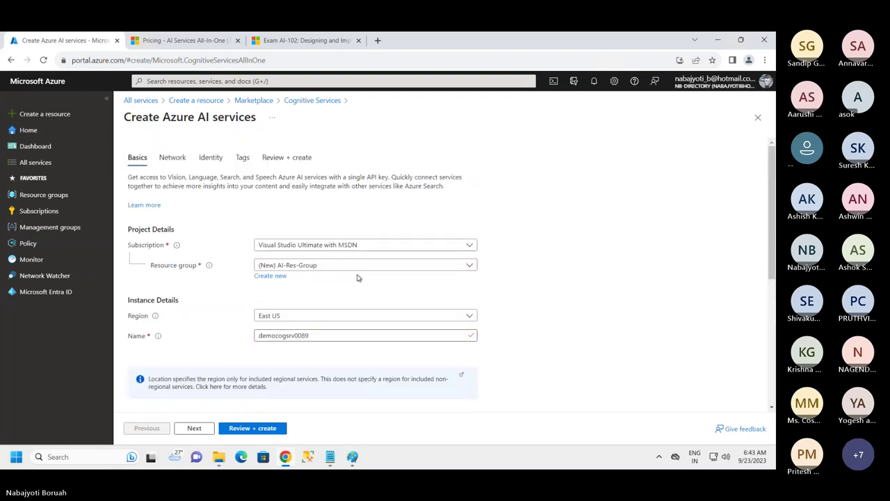
scroll(358, 278, "down", 3)
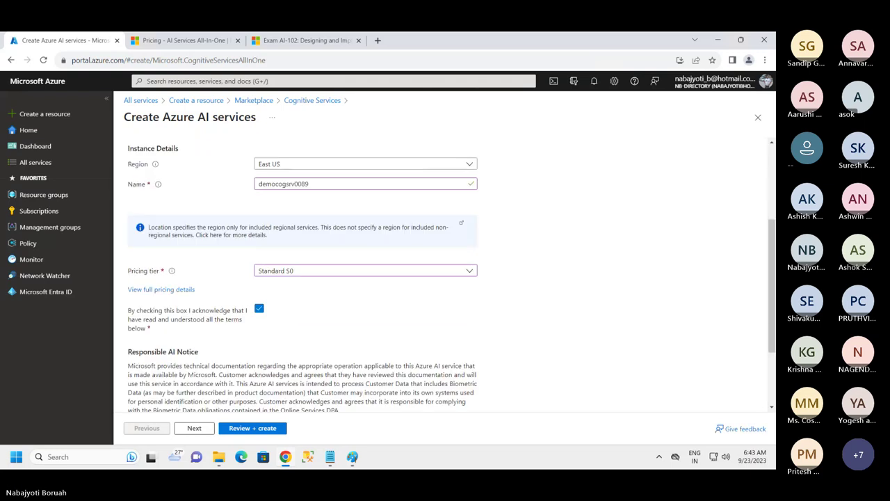
left_click_drag(773, 325, 771, 244)
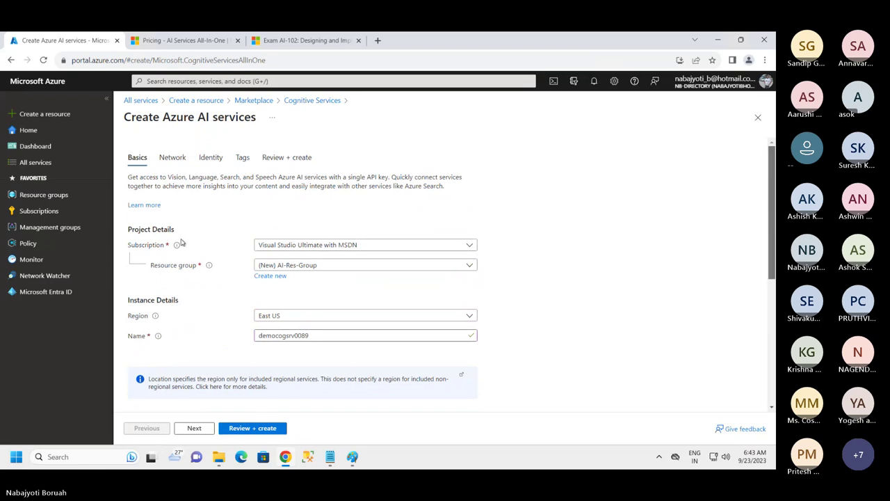
scroll(181, 254, "down", 3)
scroll(181, 257, "up", 5)
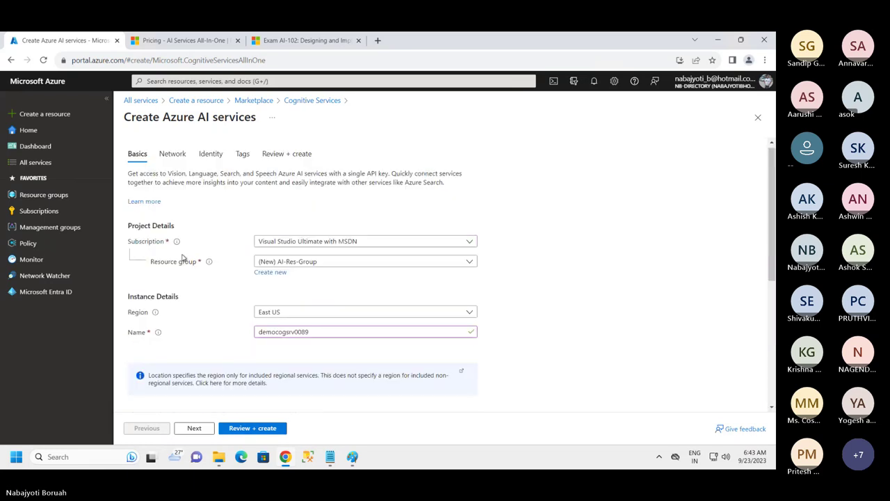
- Proceed to the resource's network settings, and switch to the Azure AI services architecture diagram in Paint
left_click(198, 426)
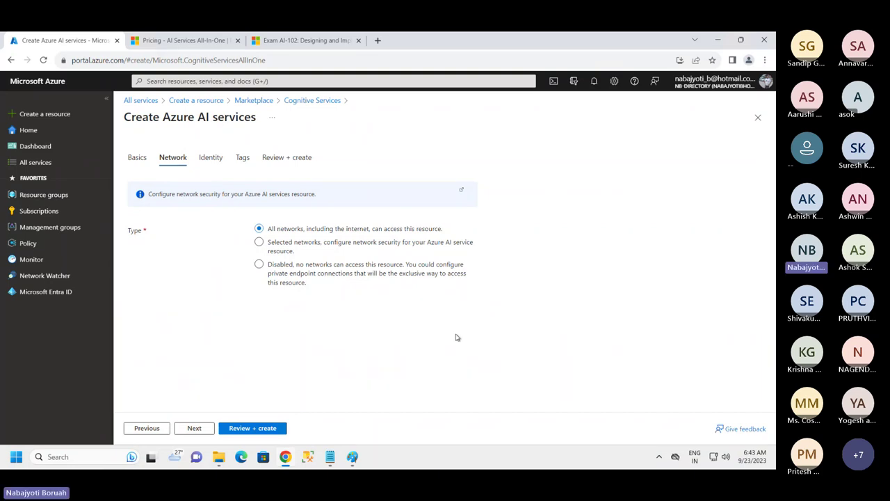
left_click(352, 457)
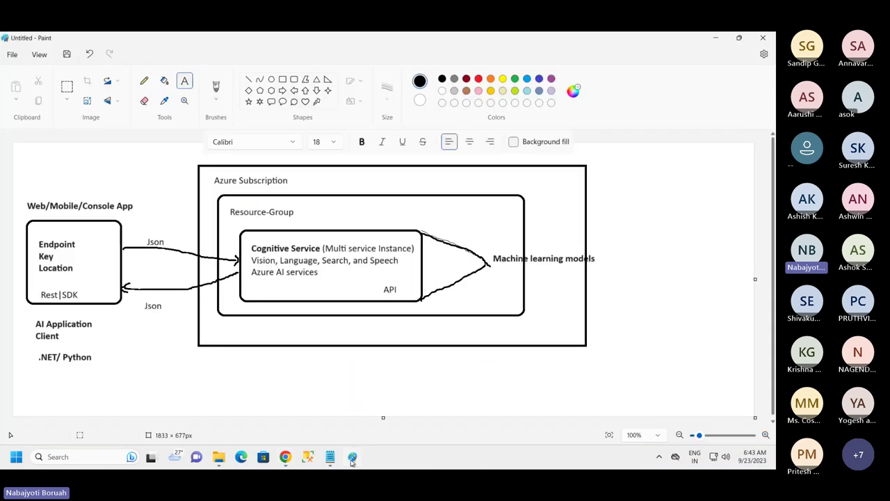
- Draw a rounded rectangle about 420 × 145 px inside the Cognitive Service box and a black pencil arrow from it to below the Azure Subscription box
left_click(294, 79)
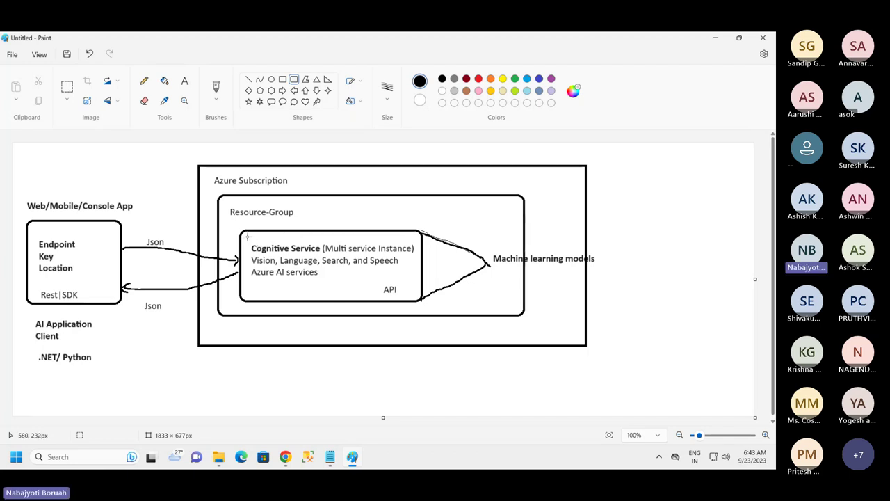
left_click_drag(248, 239, 419, 296)
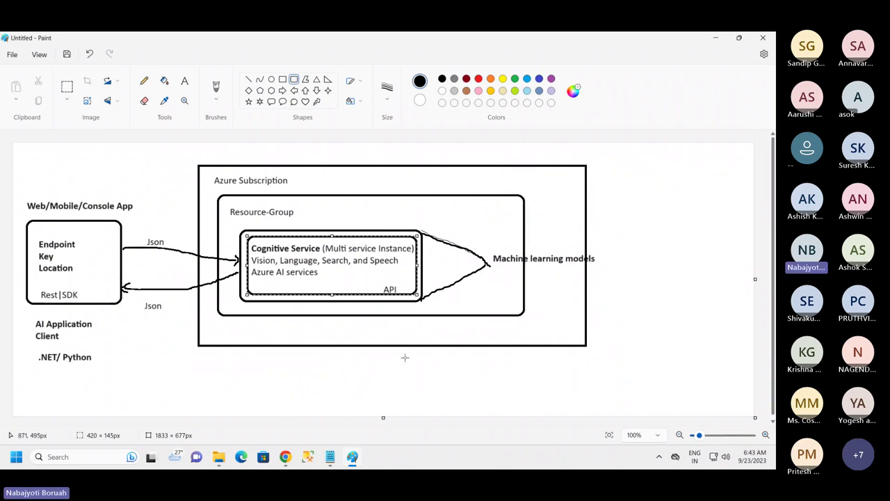
left_click(144, 80)
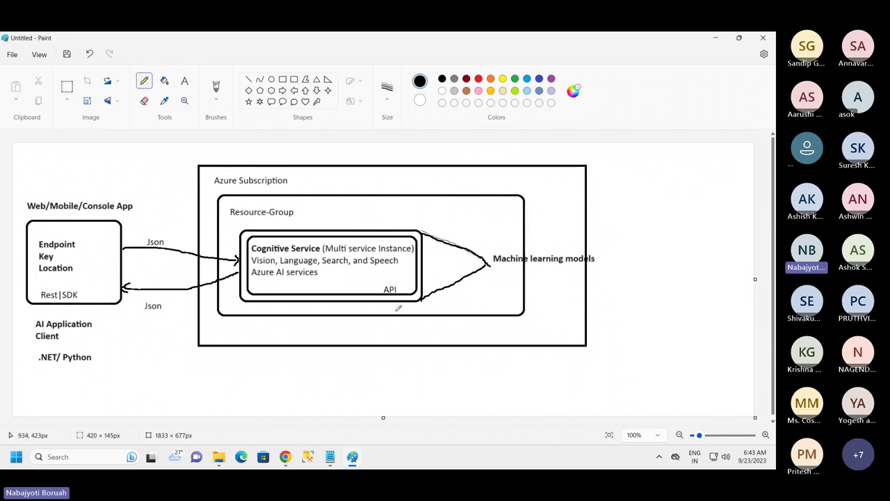
mouse_move(413, 295)
left_mouse_down()
mouse_move(444, 366)
mouse_move(452, 357)
left_mouse_up()
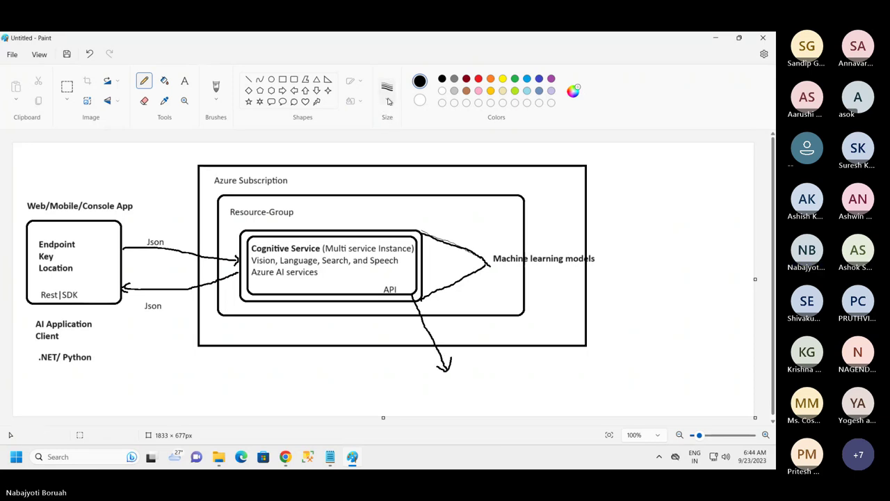
left_click(387, 89)
left_click(395, 159)
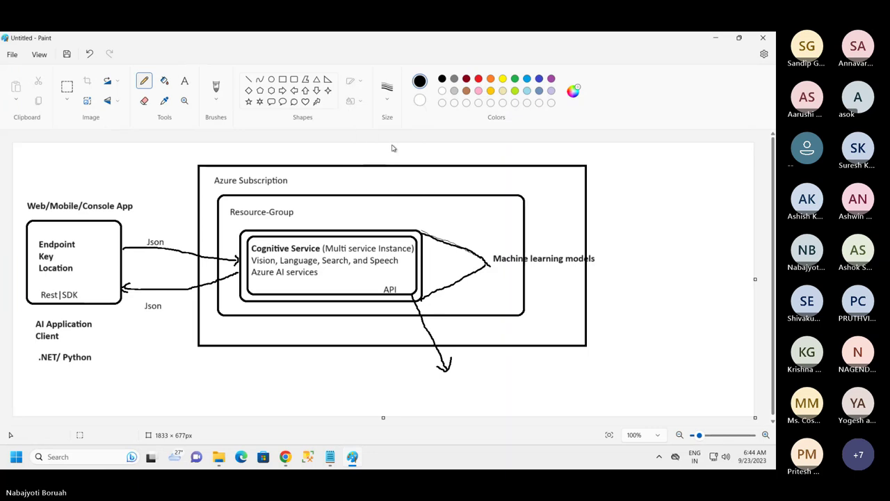
- Add the text label "Virtual Network" just below the head of the arrow leaving the Cognitive Service box
left_click(185, 82)
left_click_drag(444, 380, 519, 394)
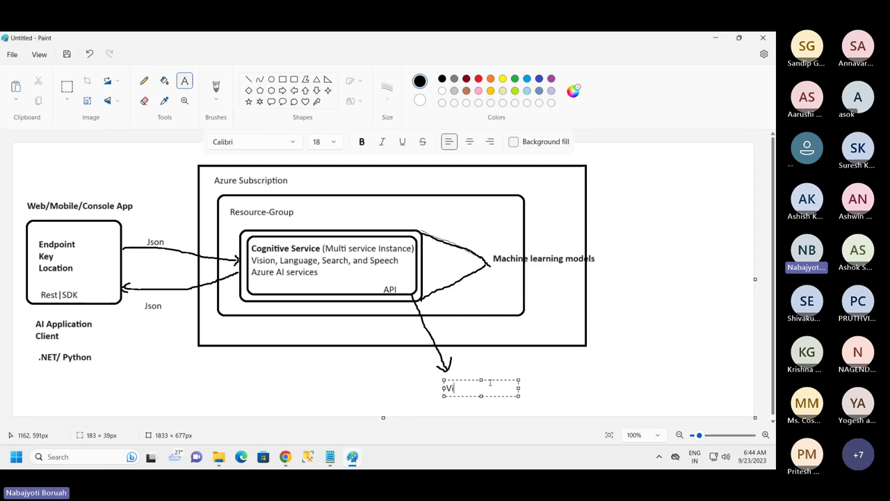
type("rtual Networ")
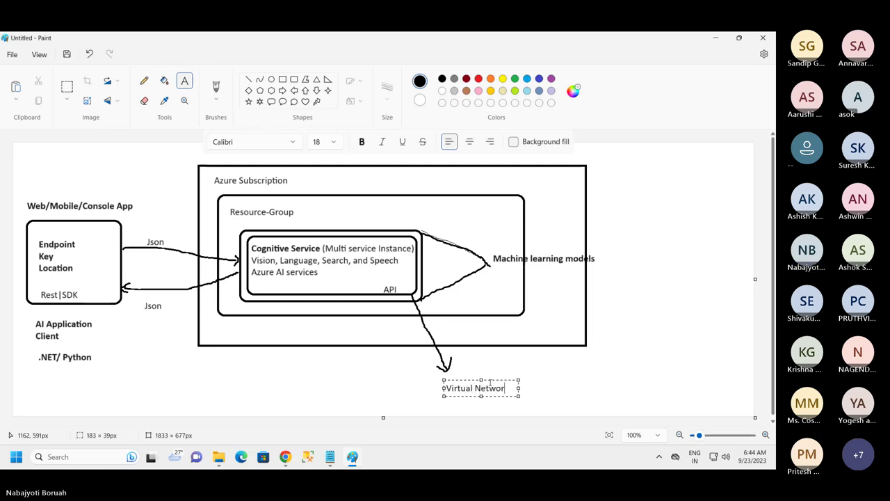
type("k")
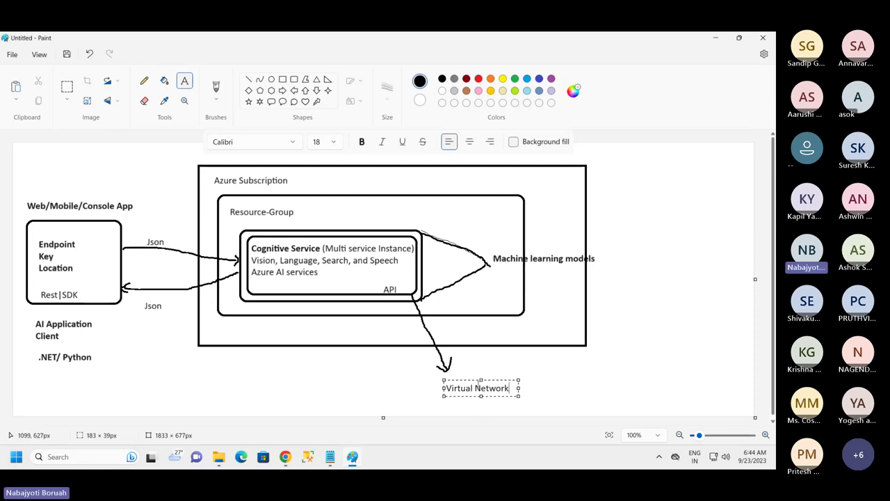
- Draw red pencil crosses over both Json arrows between the client application and the Cognitive Service box
left_click(479, 79)
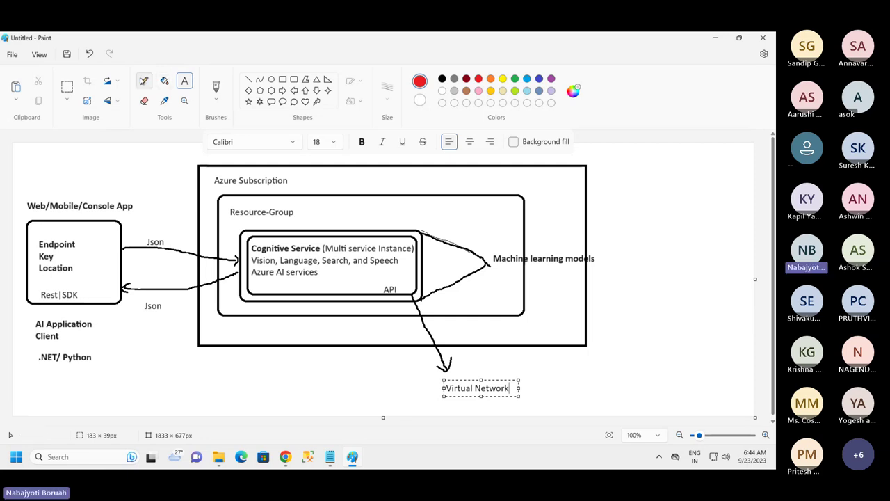
left_click(144, 81)
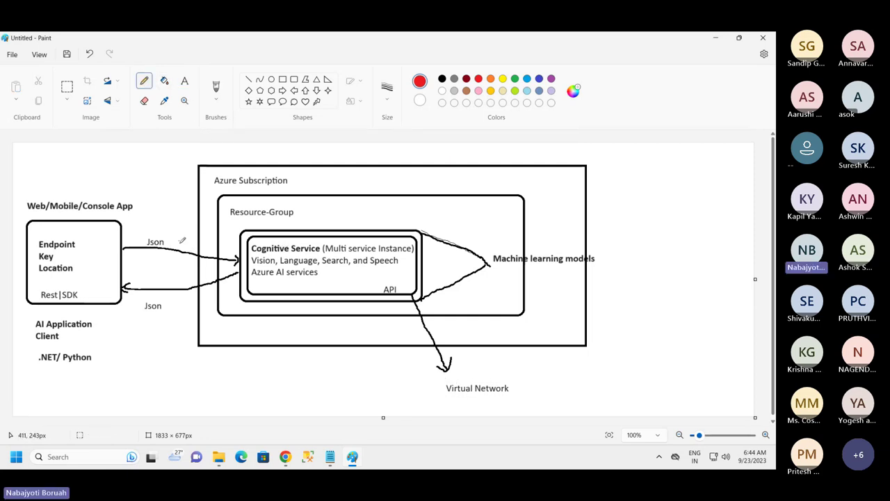
left_click_drag(180, 243, 188, 285)
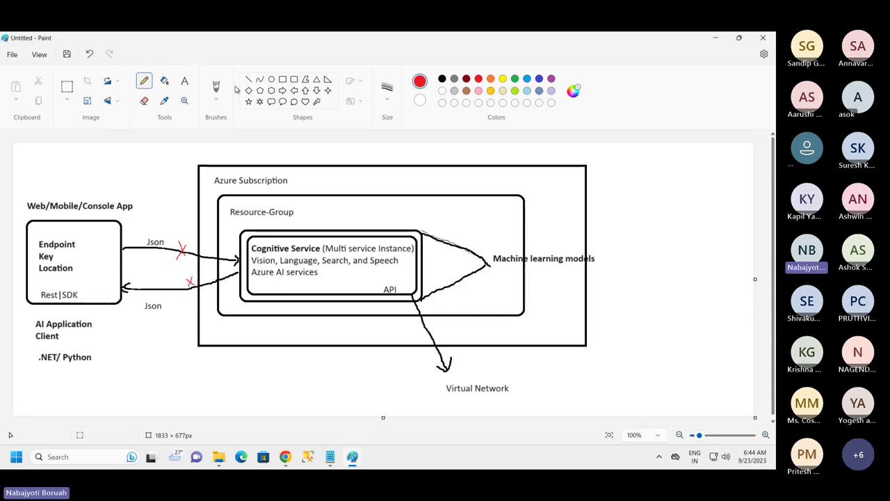
- Draw a black pencil line branching from the Virtual Network arrow and add the label "Firewall rules" at its end
left_click(442, 79)
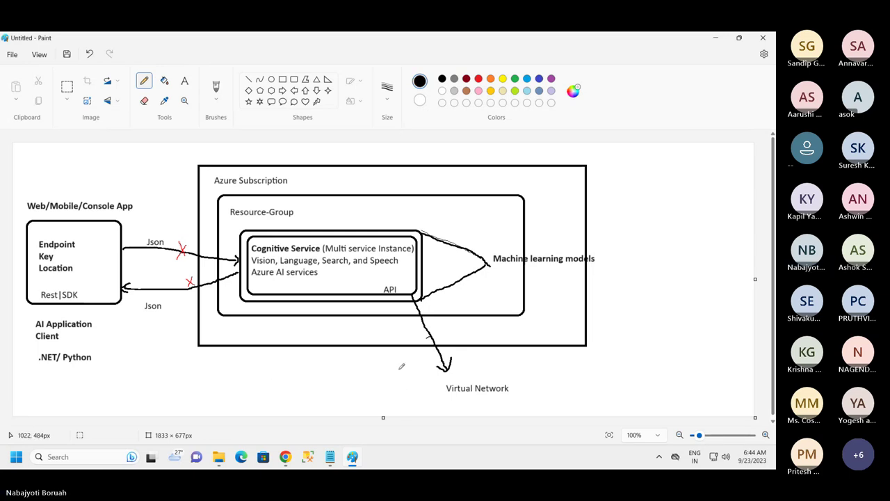
left_click_drag(430, 337, 379, 393)
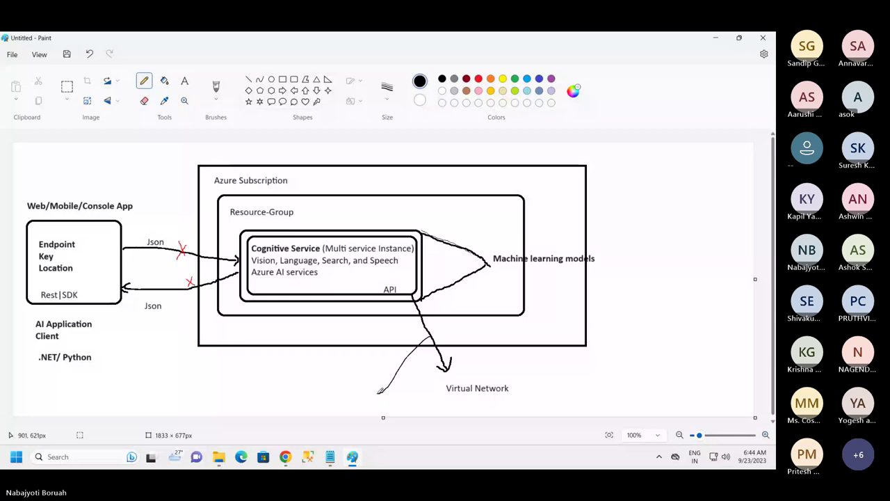
left_click(184, 80)
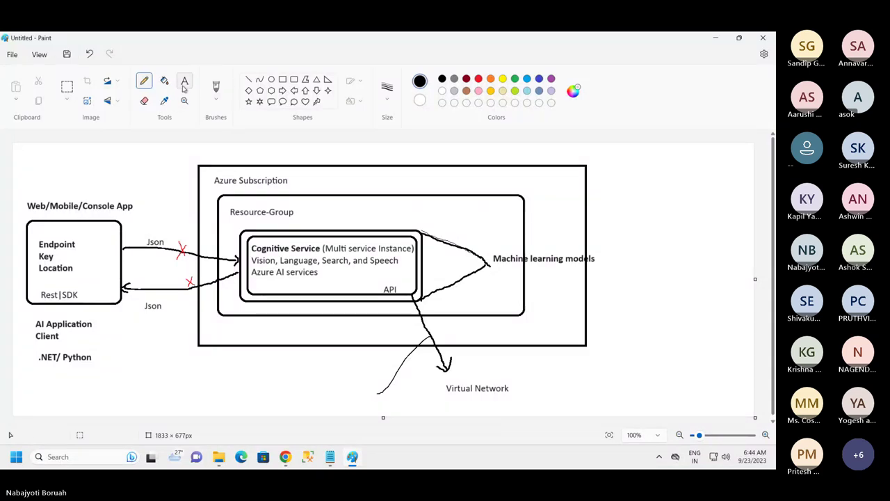
left_click(367, 401)
type("F")
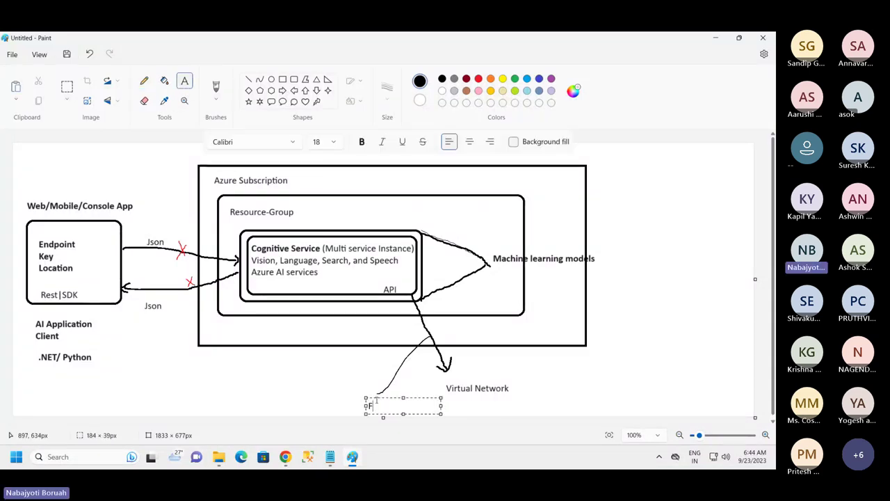
type("irew")
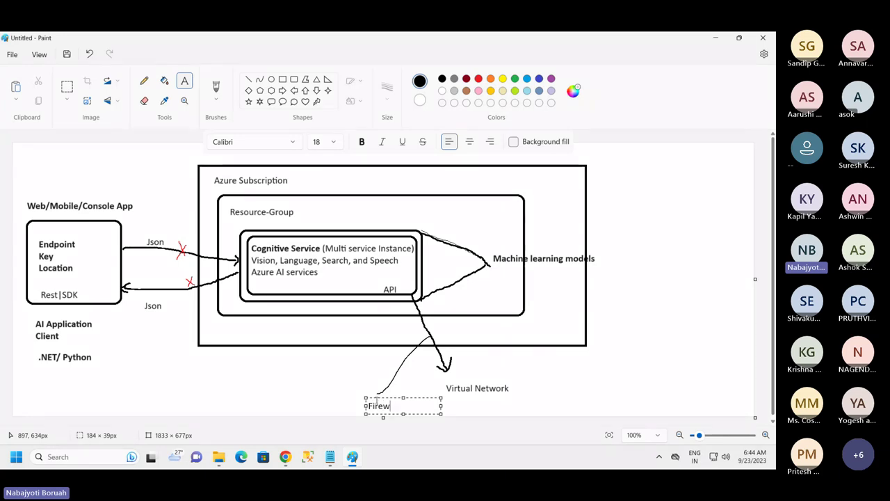
type("all ri")
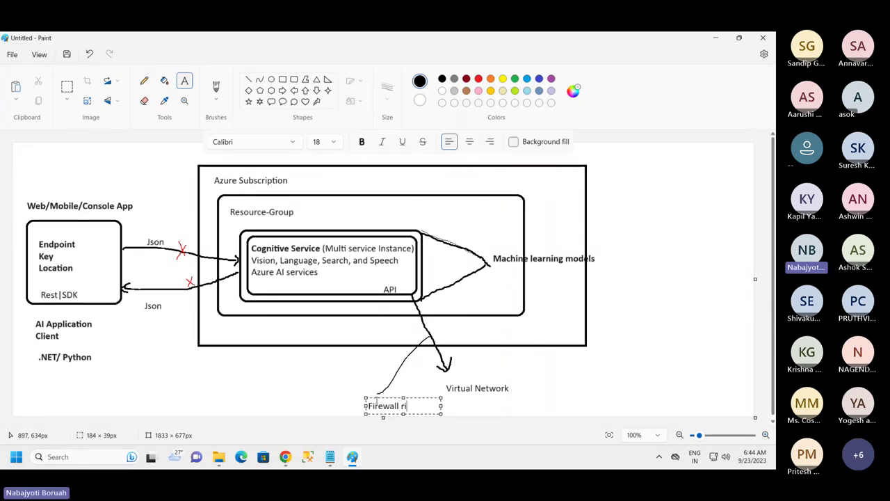
key("BackSpace")
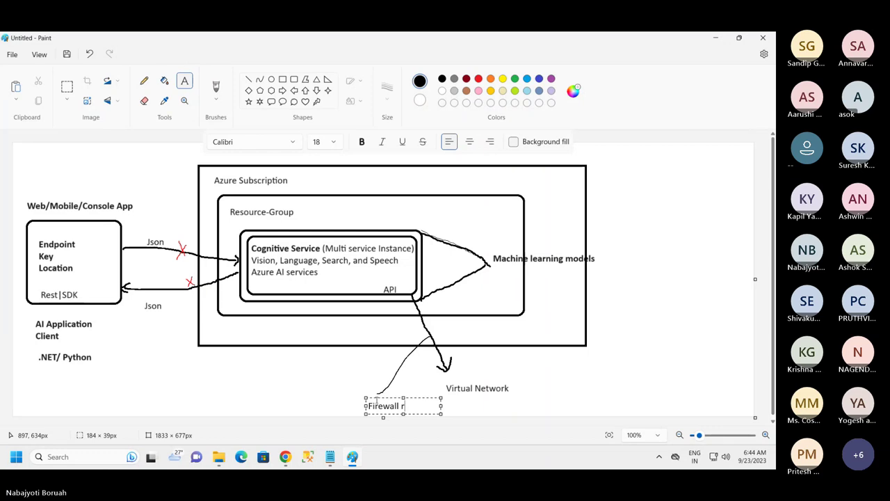
type("ules")
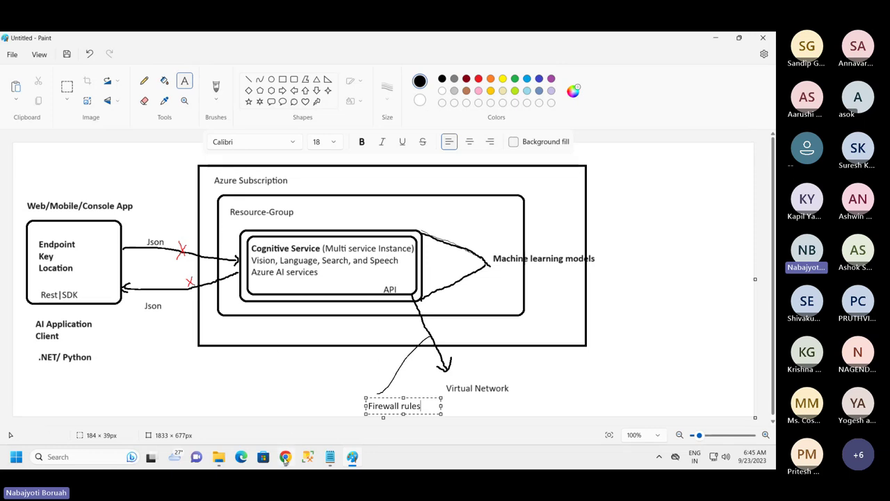
- Switch to the Azure portal, examine the virtual network choices for Selected networks, and set the network type back to All networks
key("alt+Tab")
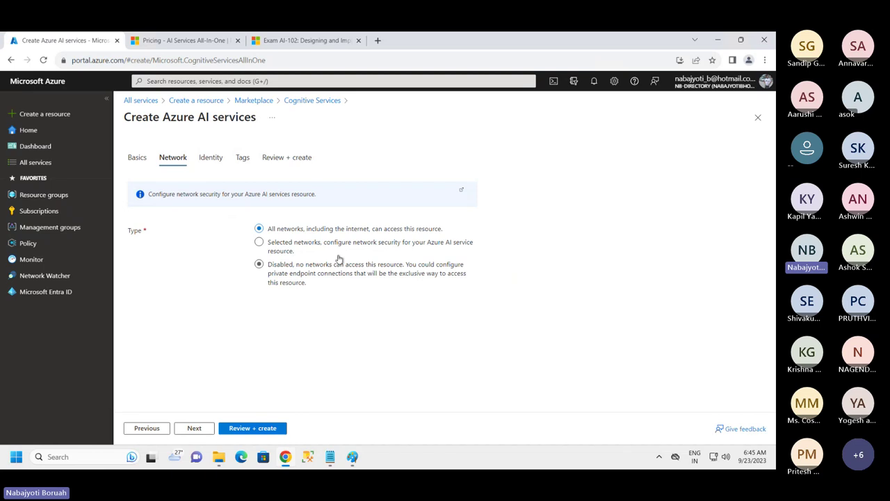
left_click(259, 243)
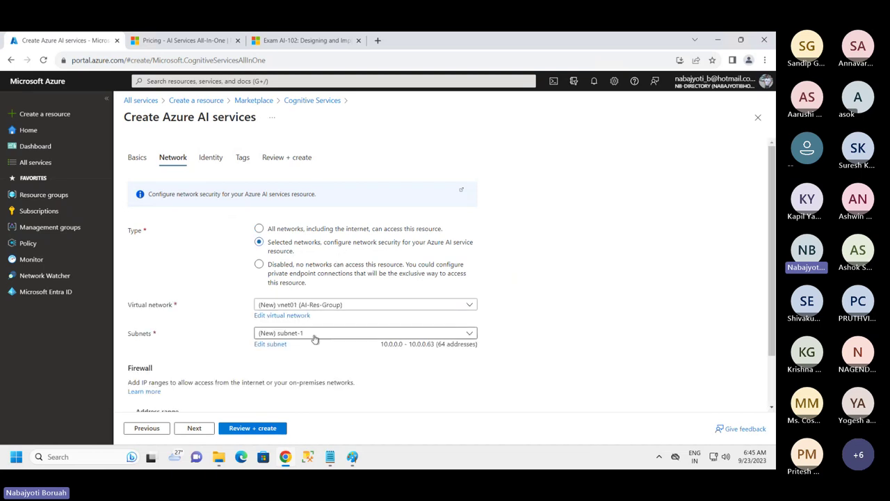
scroll(346, 317, "down", 1)
left_click(337, 248)
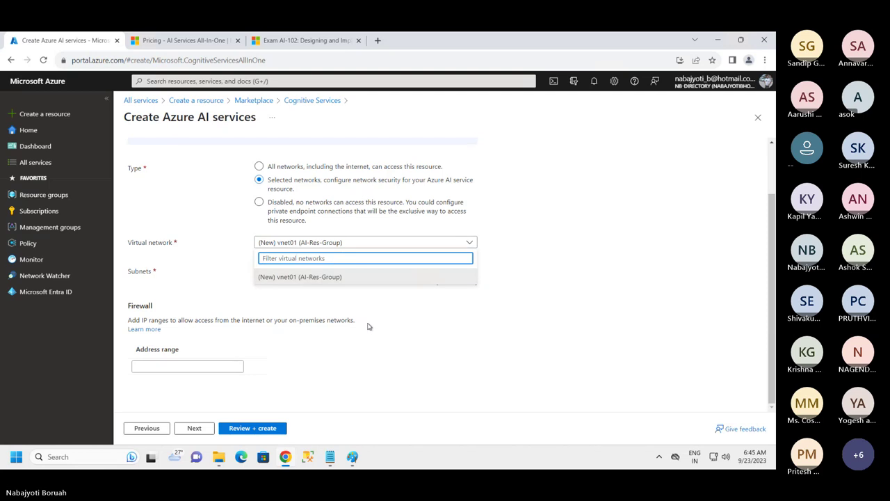
left_click(371, 347)
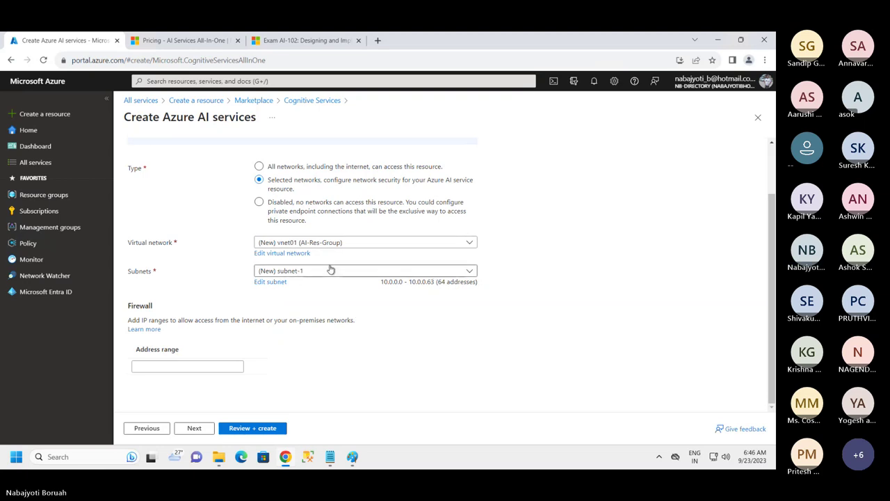
left_click(258, 167)
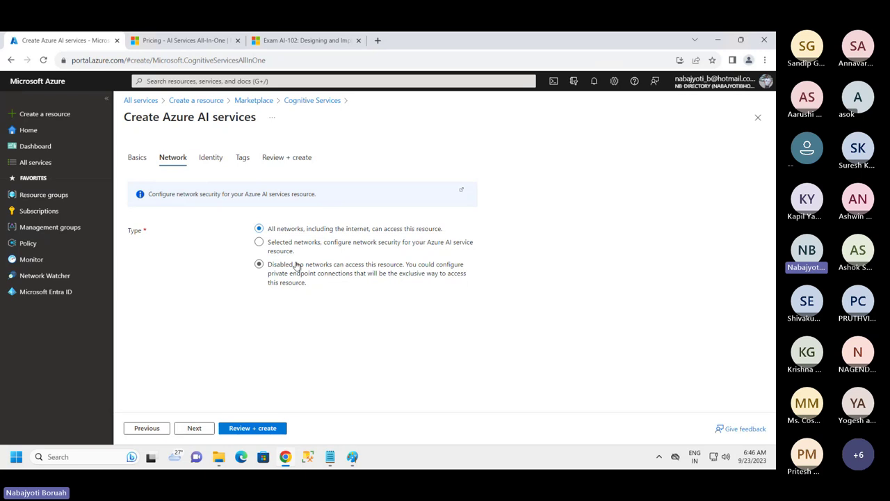
- View the Create private endpoint form under the Disabled network type, close it without saving, and reselect All networks
left_click(259, 265)
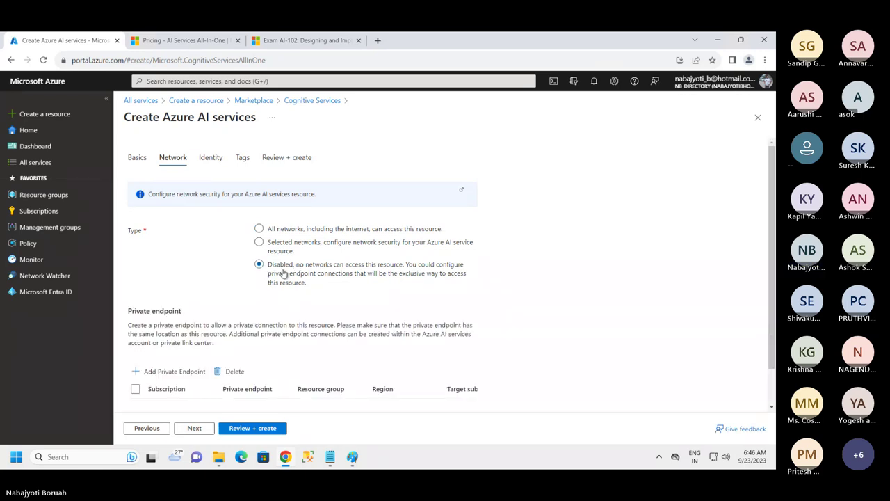
scroll(181, 351, "down", 1)
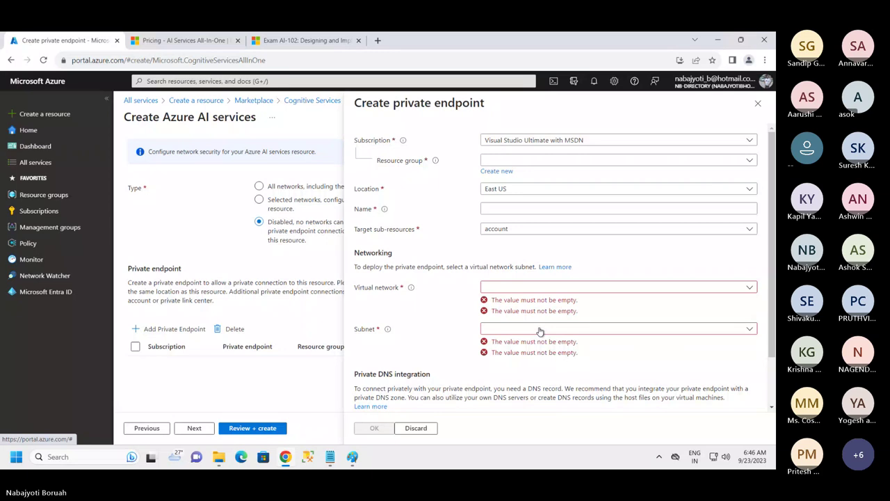
left_click(758, 103)
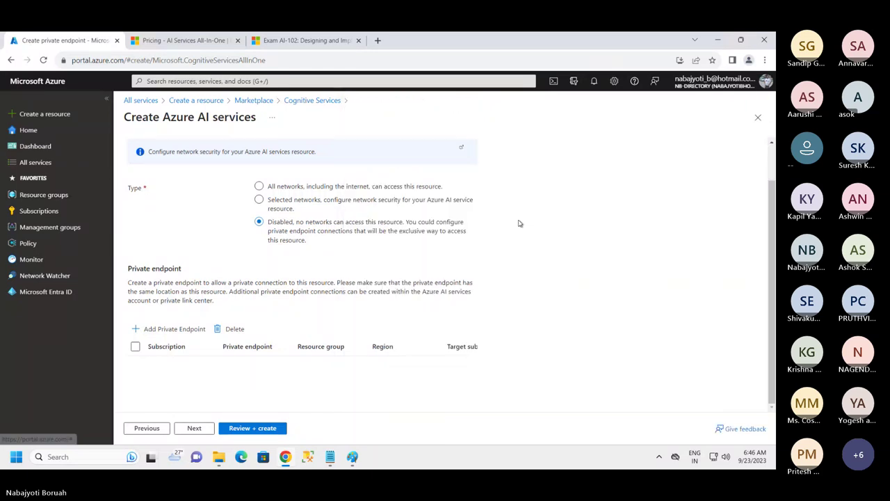
left_click(270, 188)
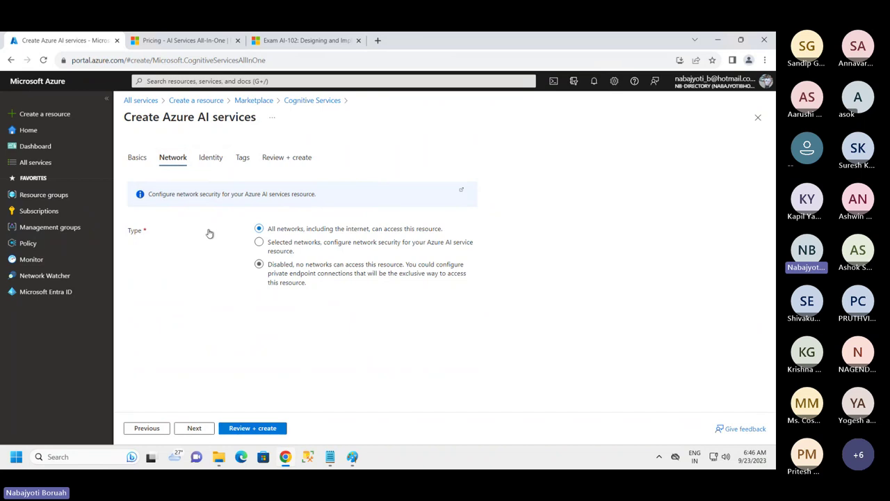
- Proceed to the resource's identity settings and highlight the Create Azure AI services heading
left_click(195, 428)
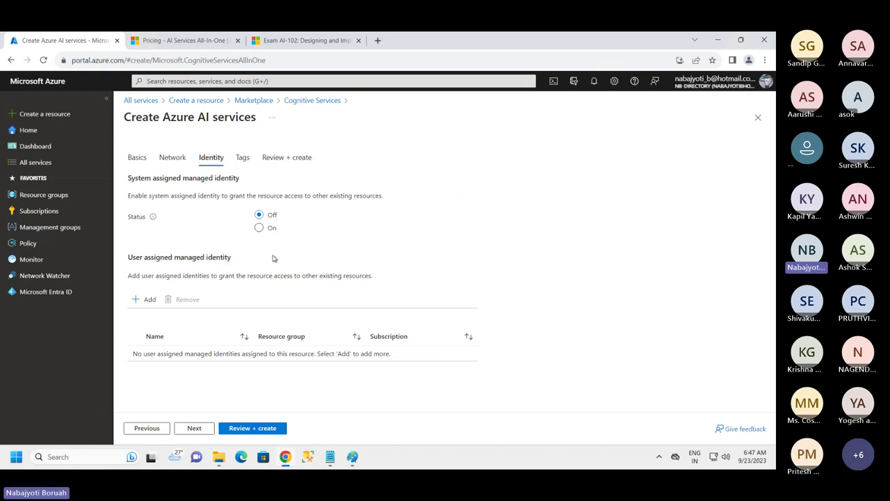
left_click_drag(132, 117, 263, 120)
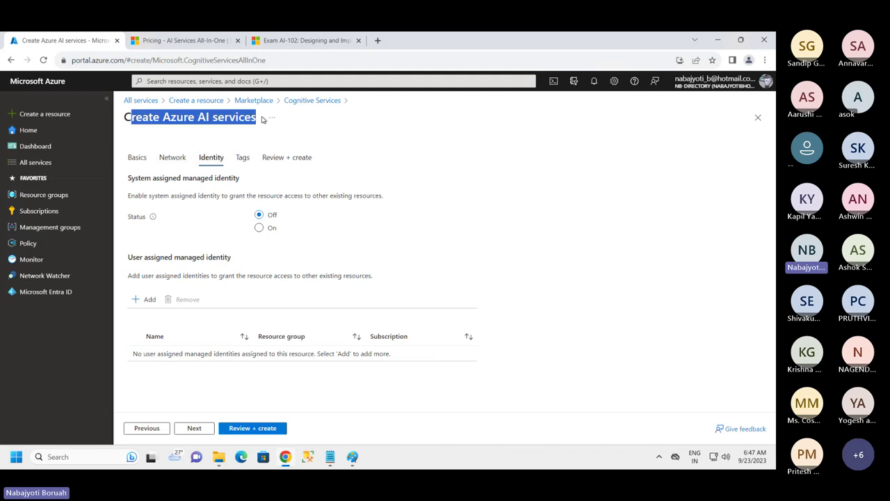
left_click(151, 121)
left_click_drag(129, 117, 260, 122)
- Proceed past the empty tags settings to the final review of the resource, and switch to the architecture diagram in Paint
left_click(195, 428)
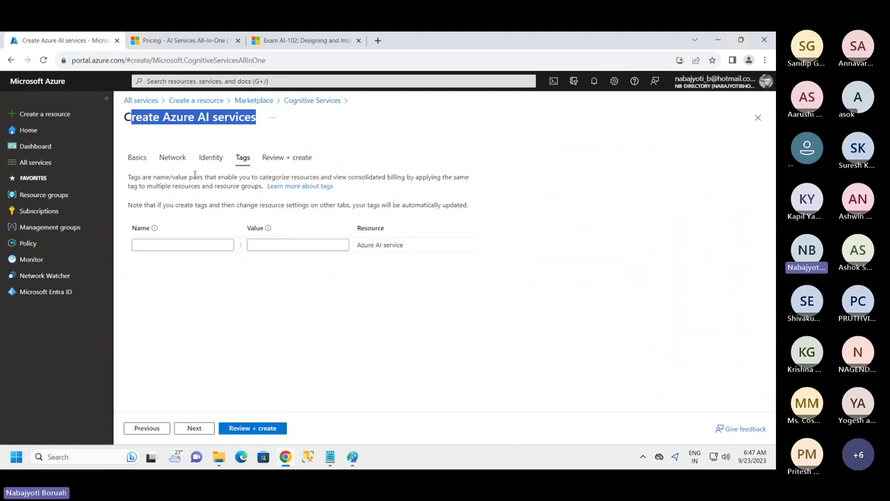
left_click(139, 118)
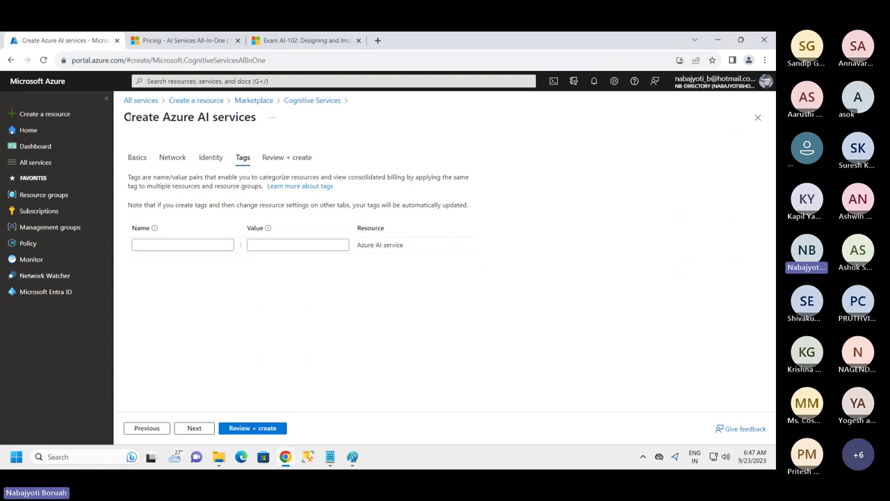
left_click_drag(128, 117, 246, 118)
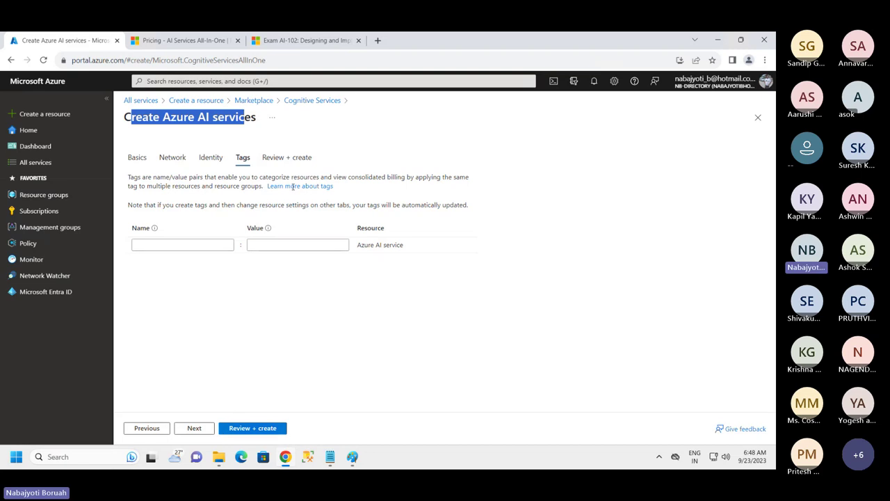
left_click(255, 429)
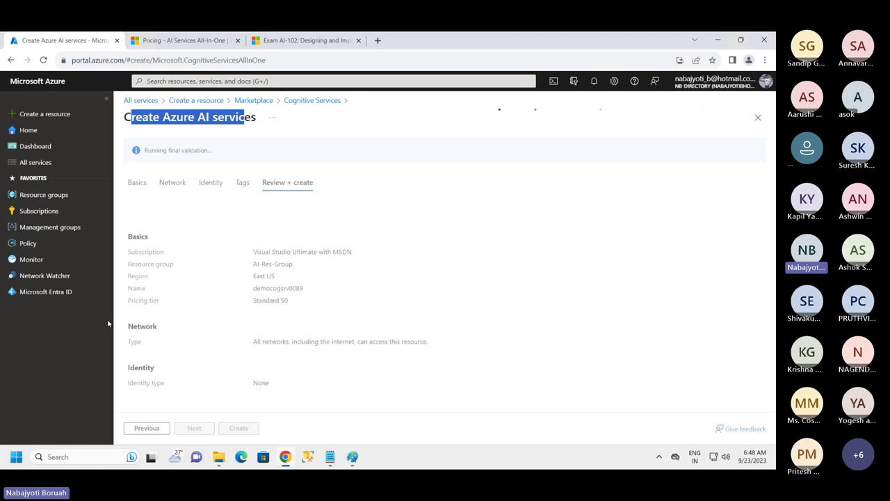
left_click(352, 457)
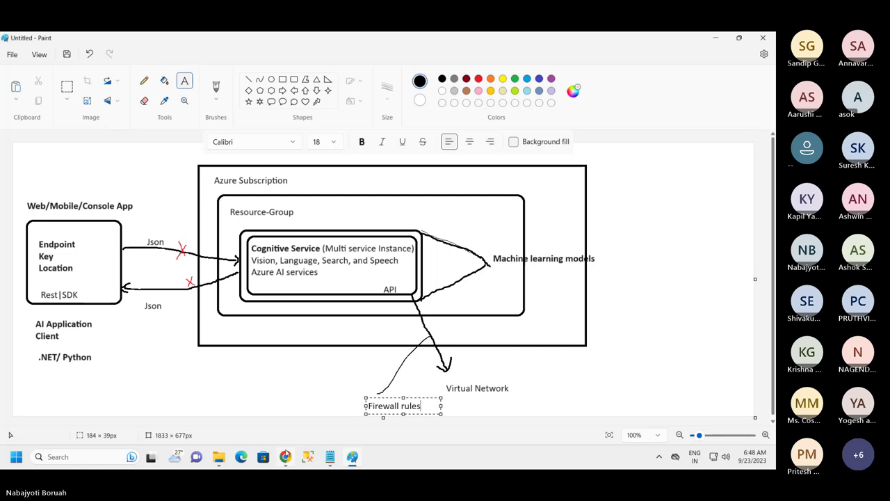
- Switch to the Azure portal, create the reviewed Azure AI services resource, and dismiss the older notifications
left_click(286, 457)
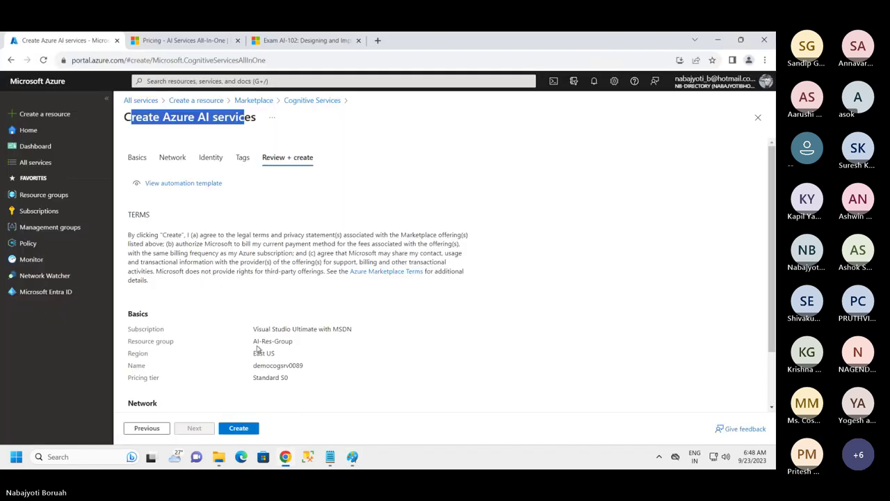
left_click(237, 427)
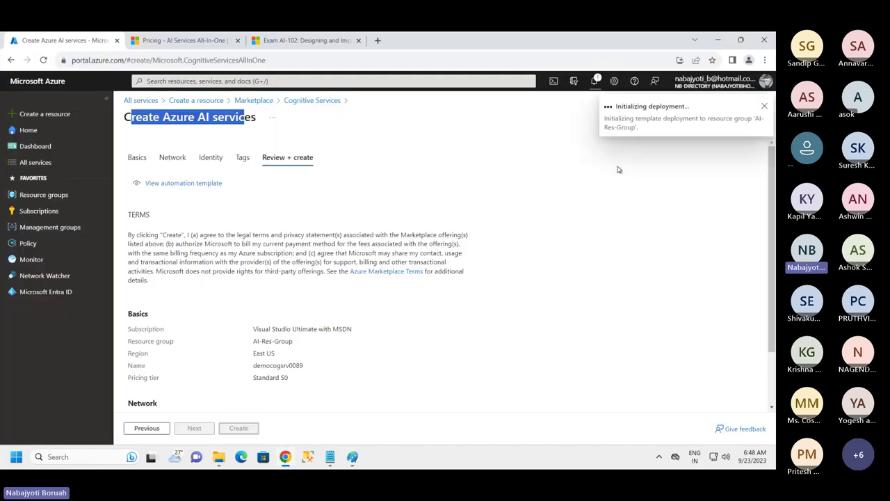
left_click(594, 80)
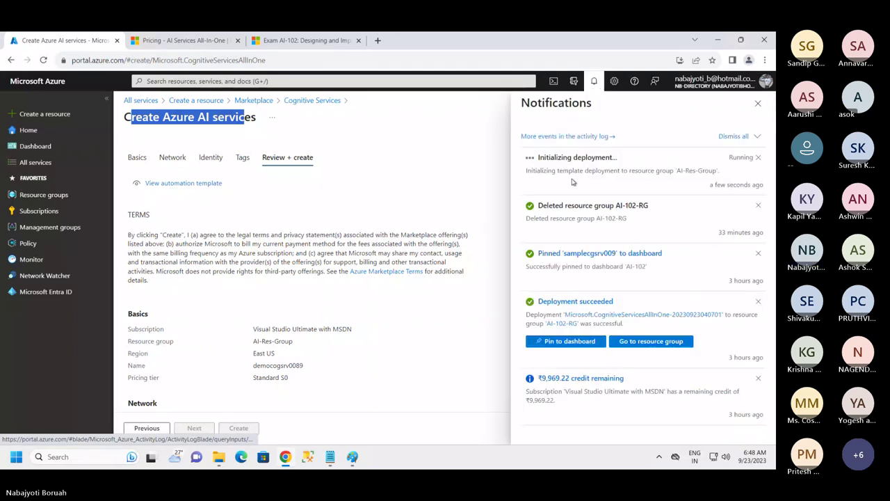
left_click(758, 206)
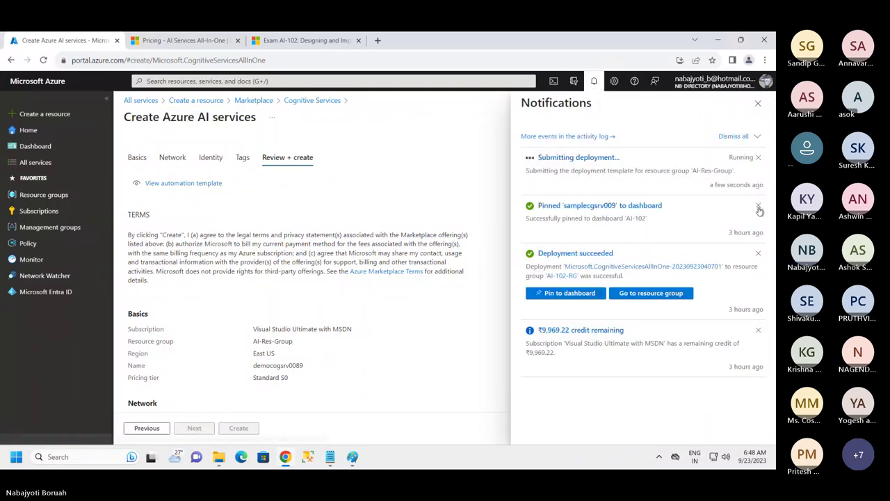
left_click(758, 207)
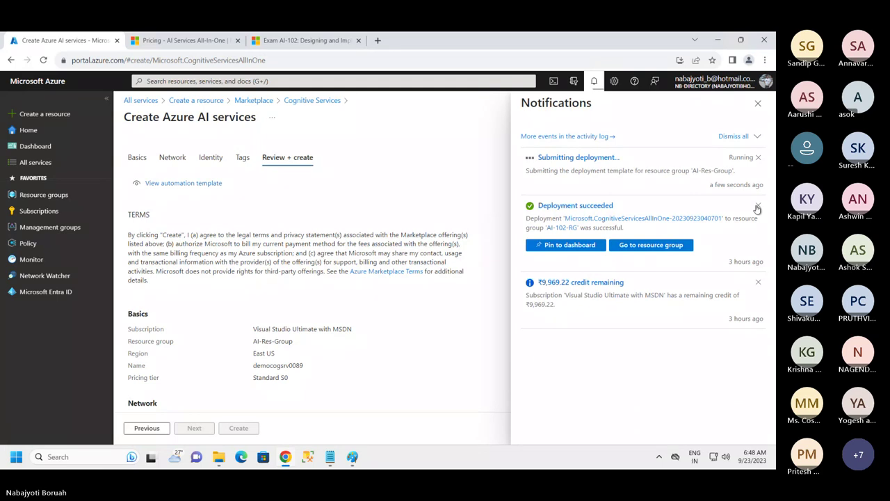
left_click(757, 207)
left_click(757, 206)
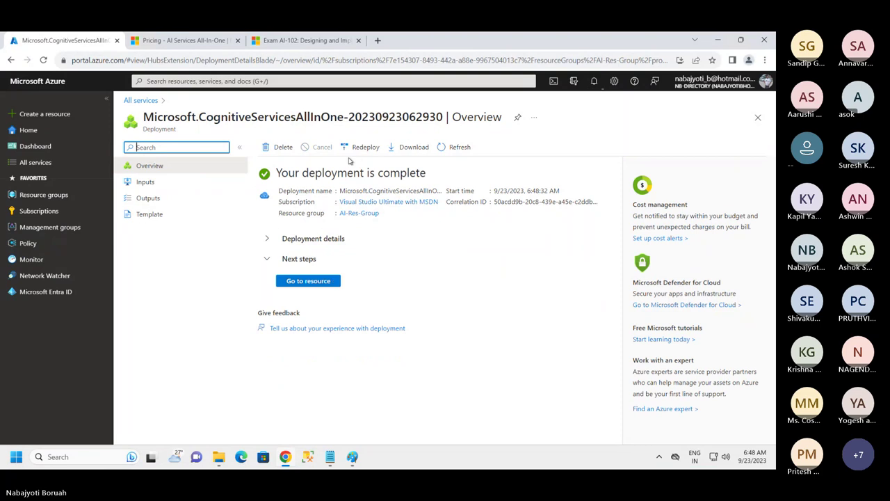
- Go to the deployed resource and pin the deployment to the existing private AI-102 dashboard
left_click(314, 282)
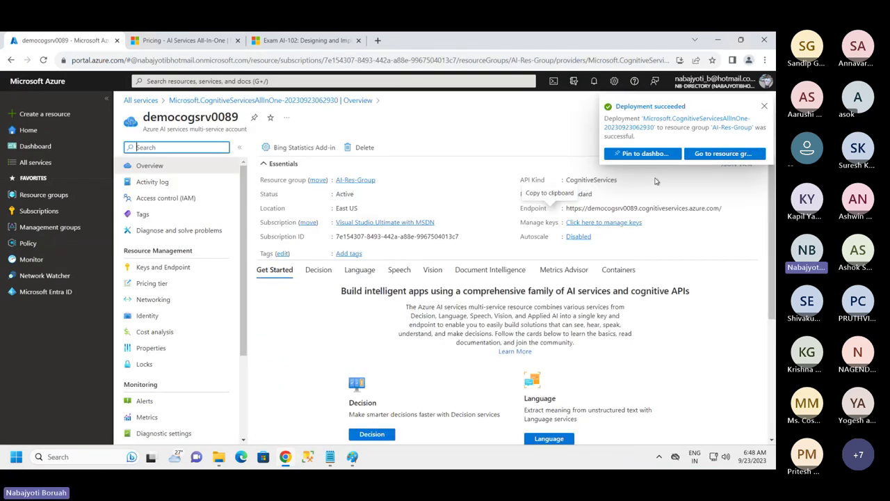
left_click(640, 154)
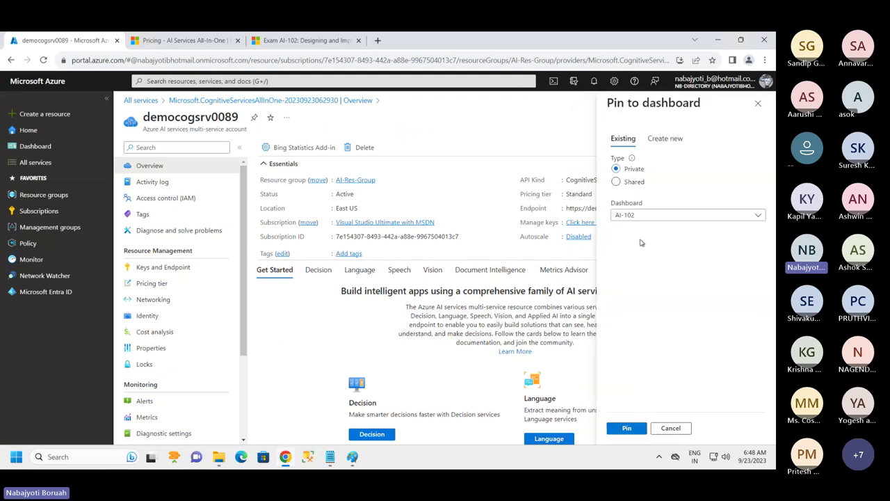
left_click(625, 429)
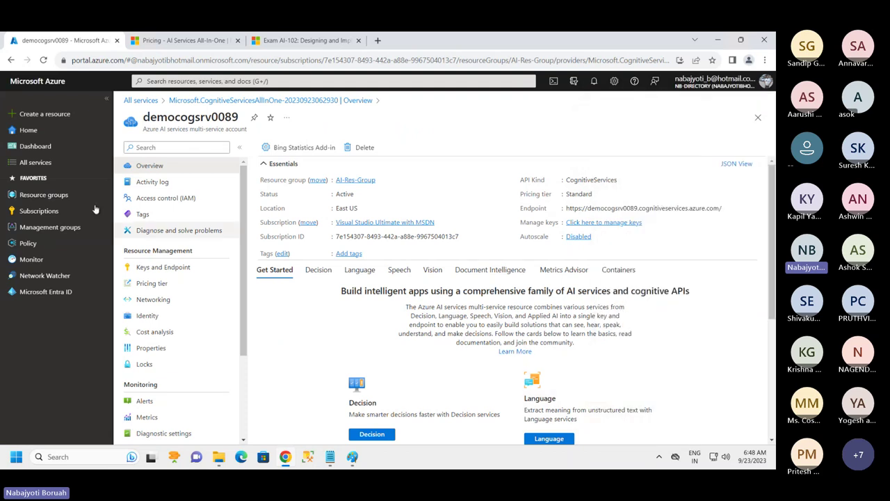
- Open the AI-102 dashboard and remove the tile that shows only a rain cloud and a Details link
left_click(38, 146)
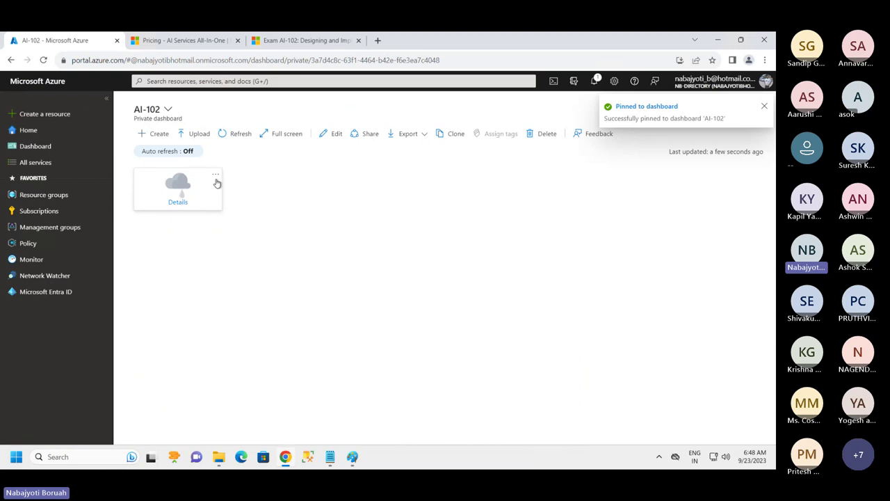
left_click(216, 175)
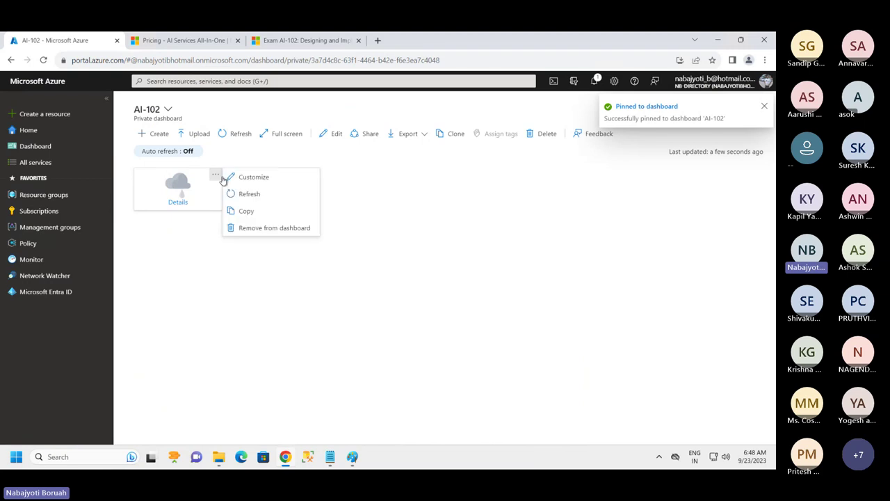
left_click(249, 228)
left_click(221, 111)
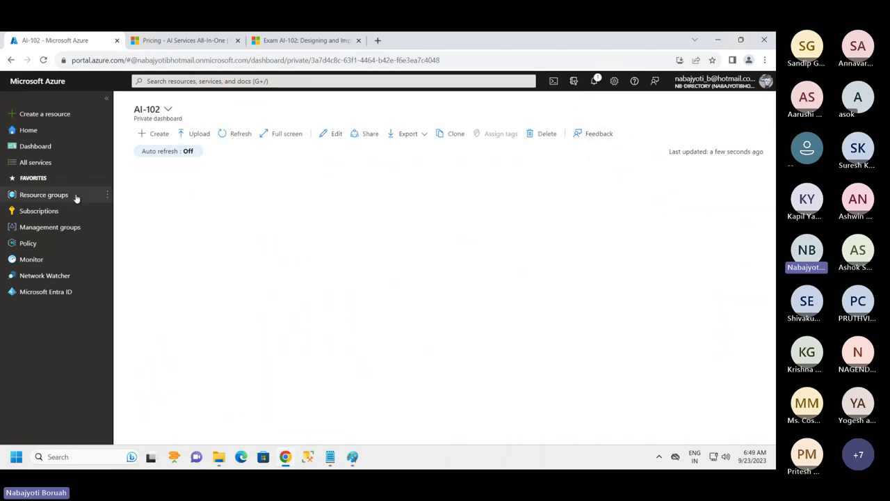
- Open democogsrv0089 from the refreshed AI-Res-Group resource group and pin it to the AI-102 dashboard
left_click(49, 196)
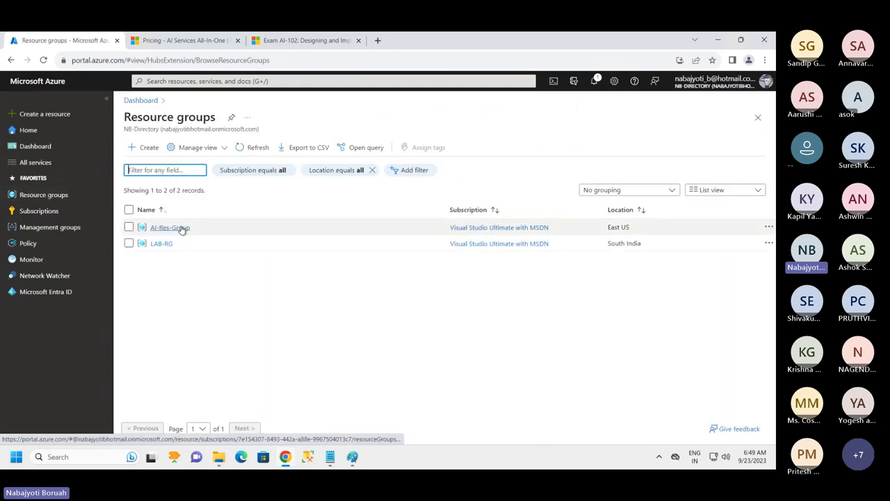
left_click(164, 231)
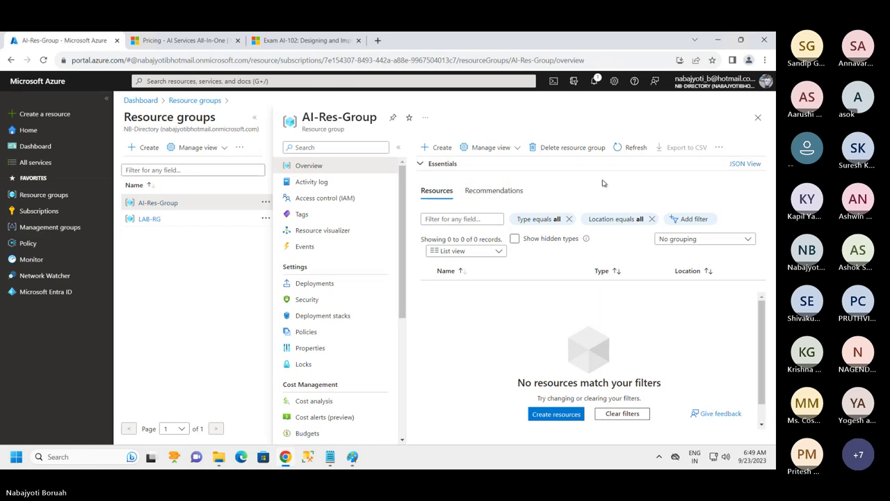
left_click(634, 146)
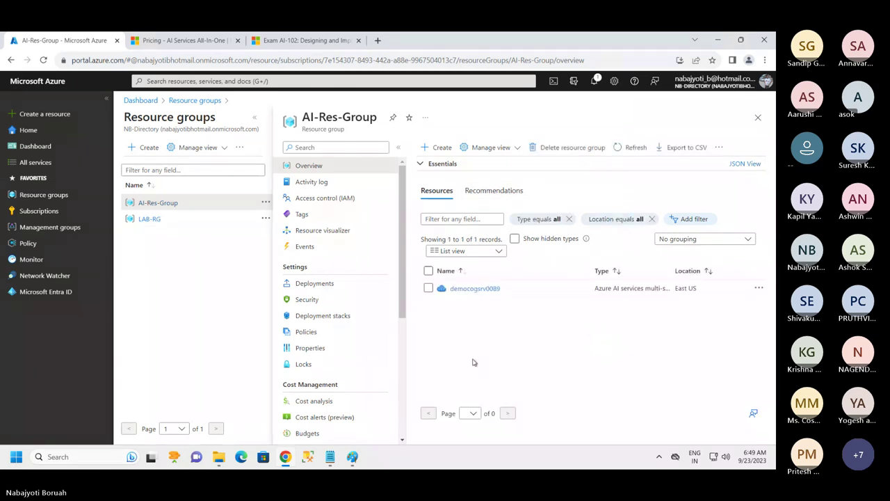
left_click(473, 292)
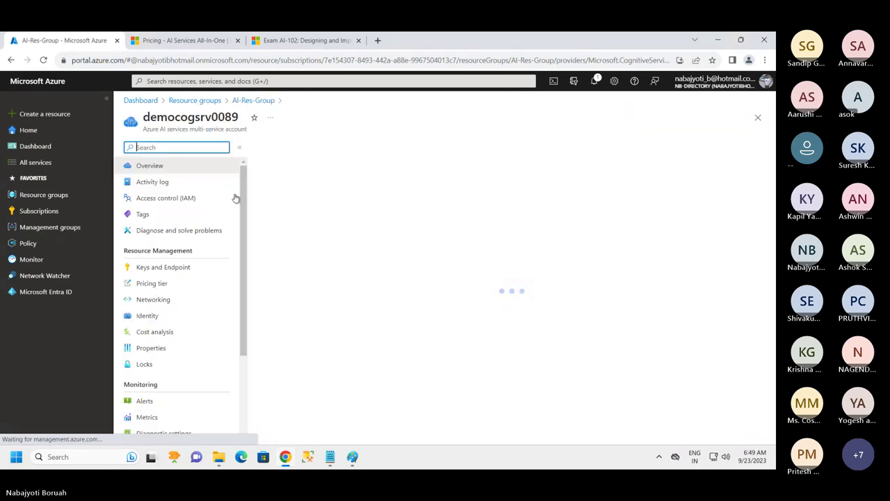
left_click(253, 118)
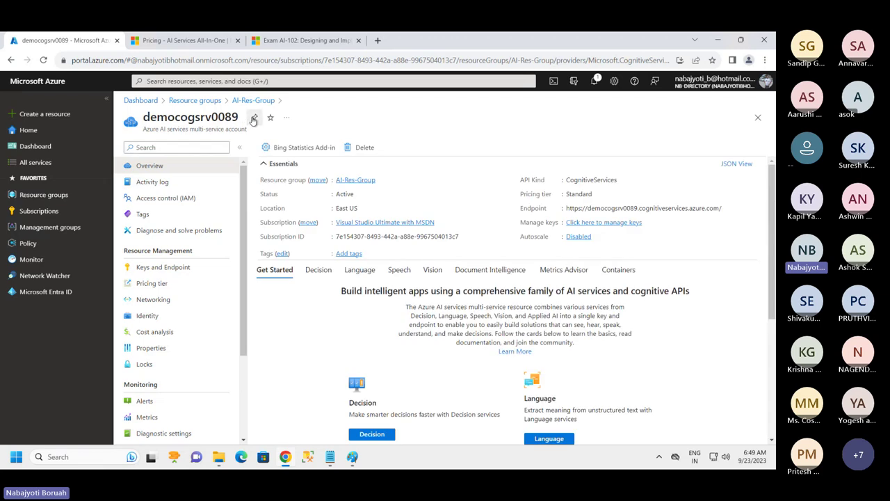
left_click(627, 428)
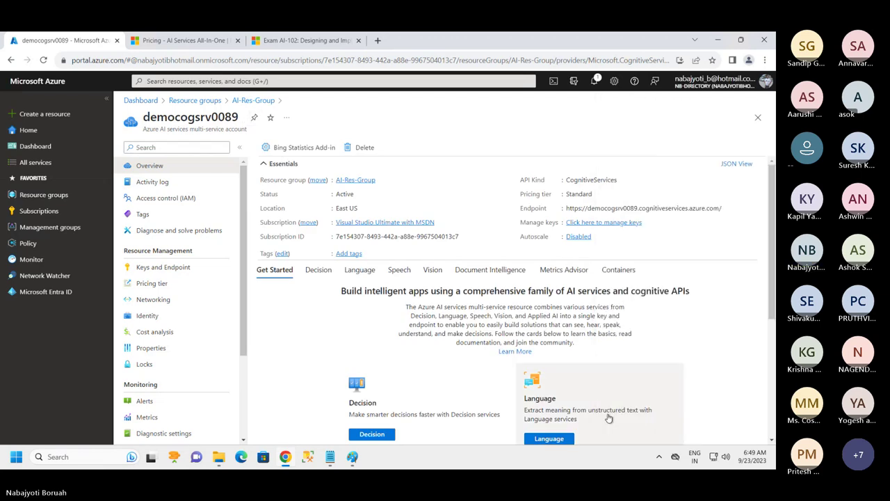
- Customize the AI-102 dashboard by enlarging the democogsrv0089 tile to two grid rows tall, and save the layout
left_click(49, 151)
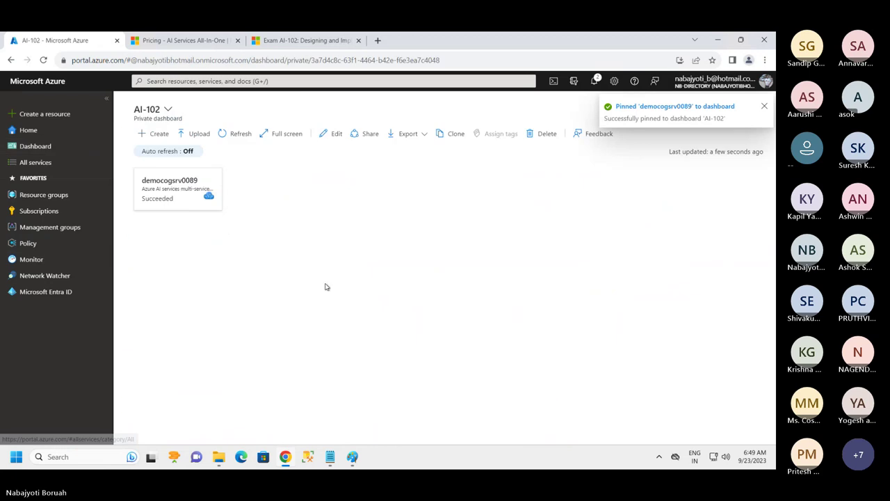
left_click(216, 175)
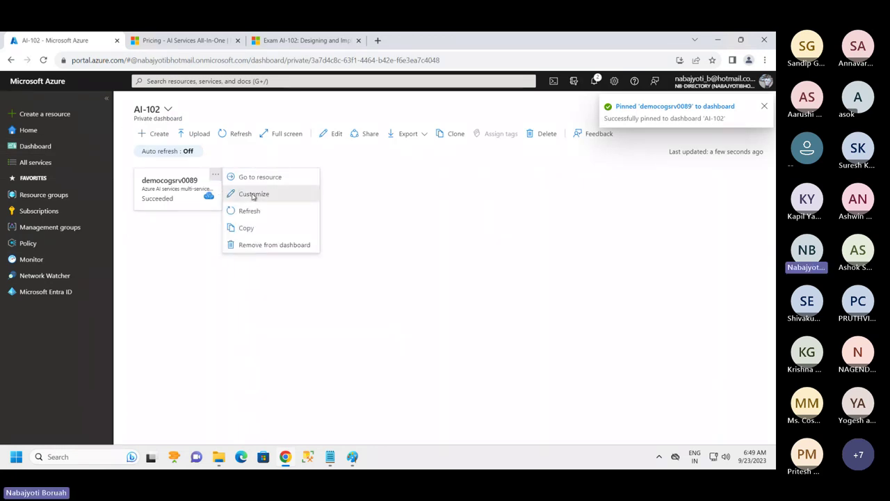
left_click(240, 194)
left_click(135, 202)
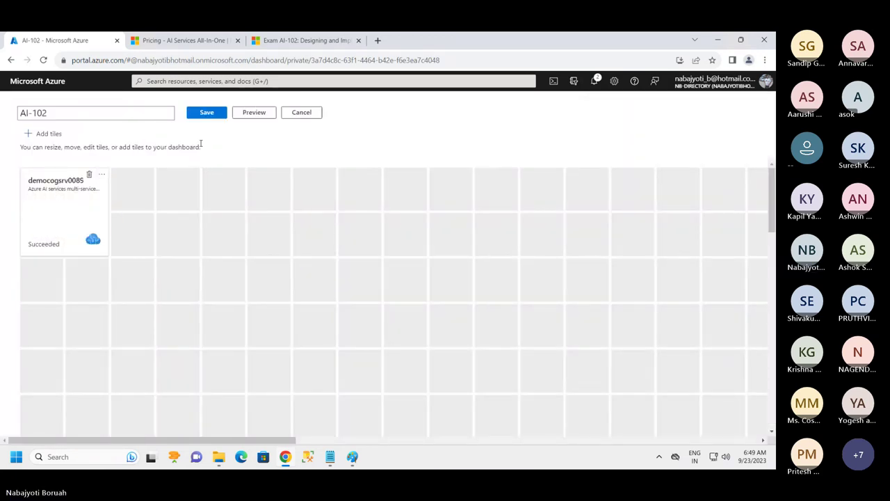
left_click(208, 113)
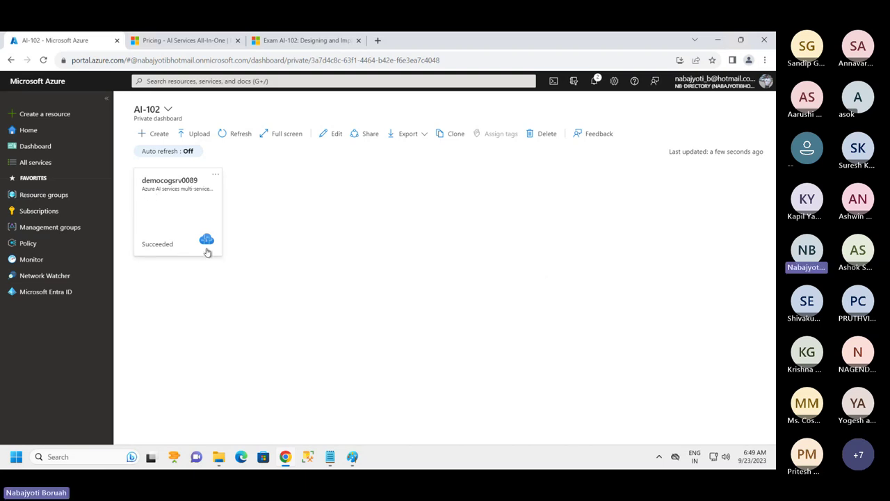
- Open democogsrv0089 from its dashboard tile, reveal its access keys, and copy KEY 1
left_click(173, 212)
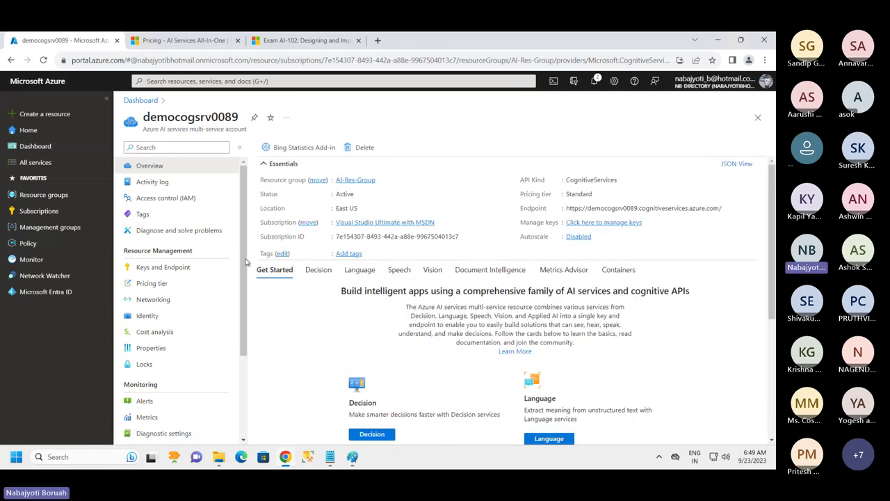
left_click(168, 270)
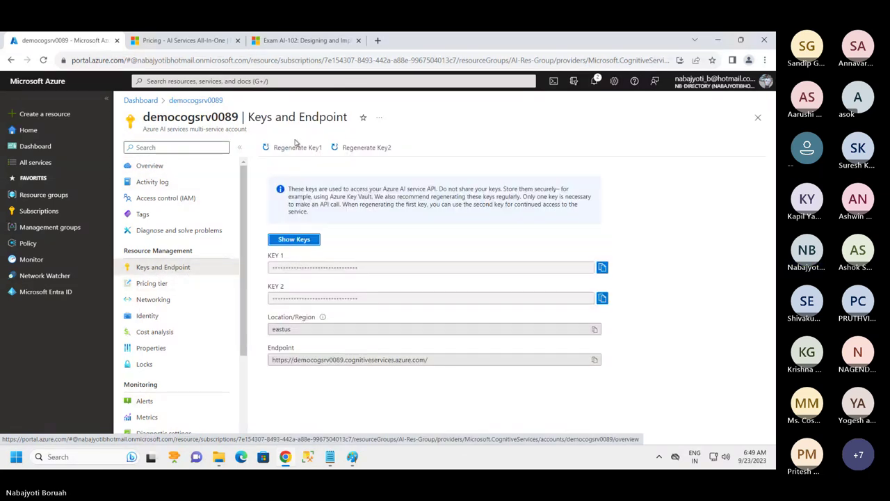
left_click(298, 243)
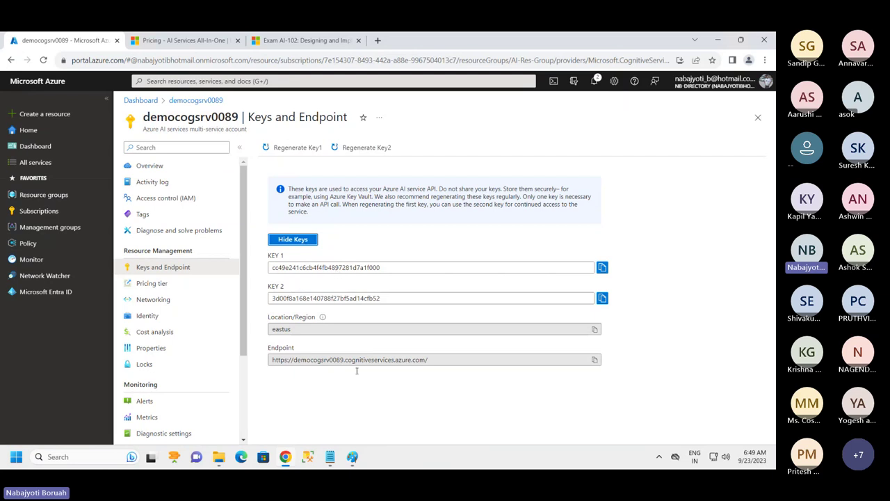
left_click(602, 267)
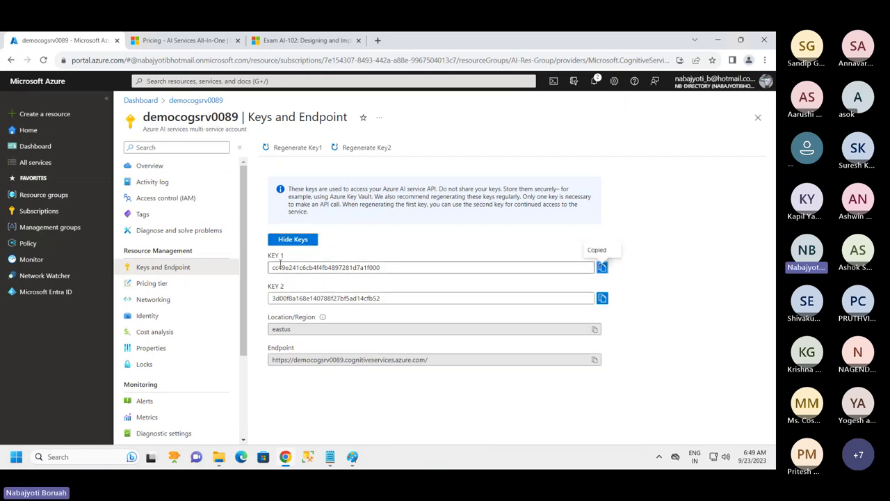
- Switch to the Notepad notes and add a Key heading underlined with dashes below the list, with the copied API key beneath it
left_click(331, 457)
left_click(215, 151)
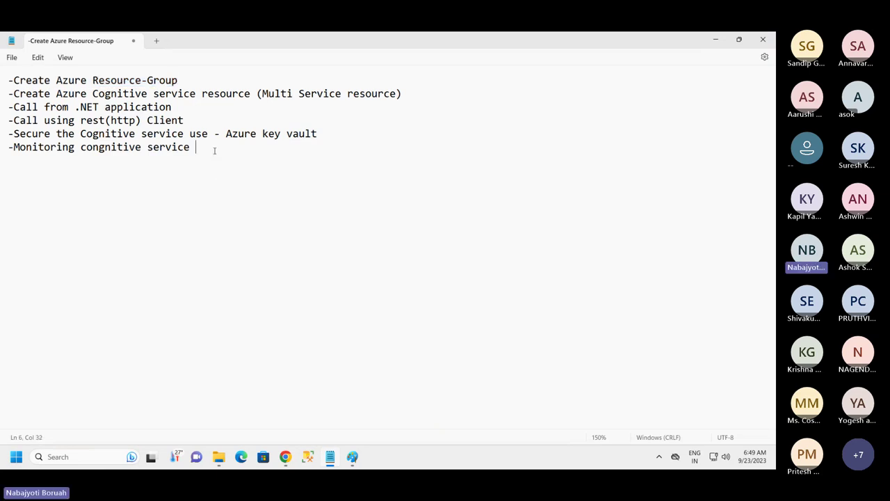
key("Return")
key("Return")
type("Key")
key("Return")
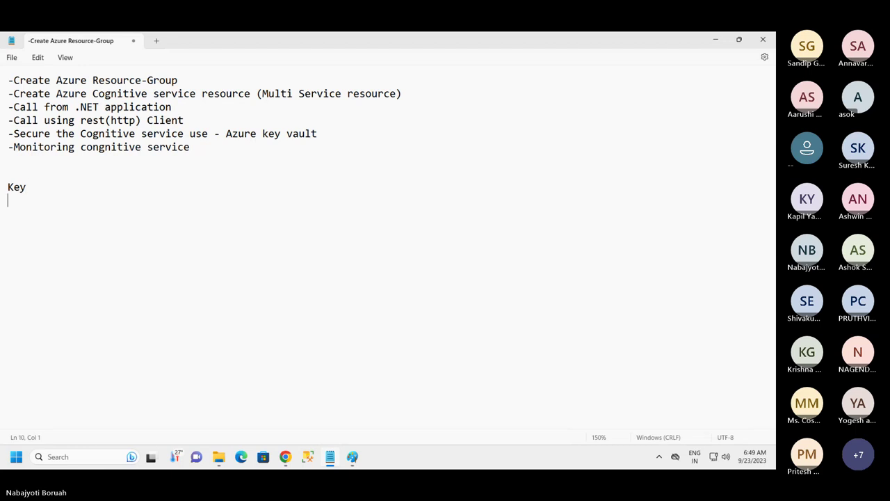
type("---")
key("Return")
key("ctrl+v")
- Add an Endpoint heading underlined with dashes to the notes, with the endpoint URL copied from the portal beneath it
key("Return")
key("Return")
type("E")
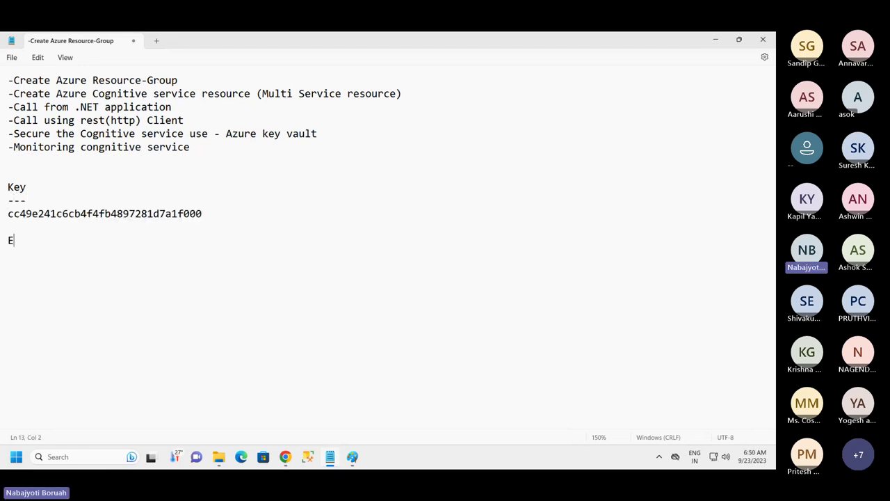
type("ndpoint ")
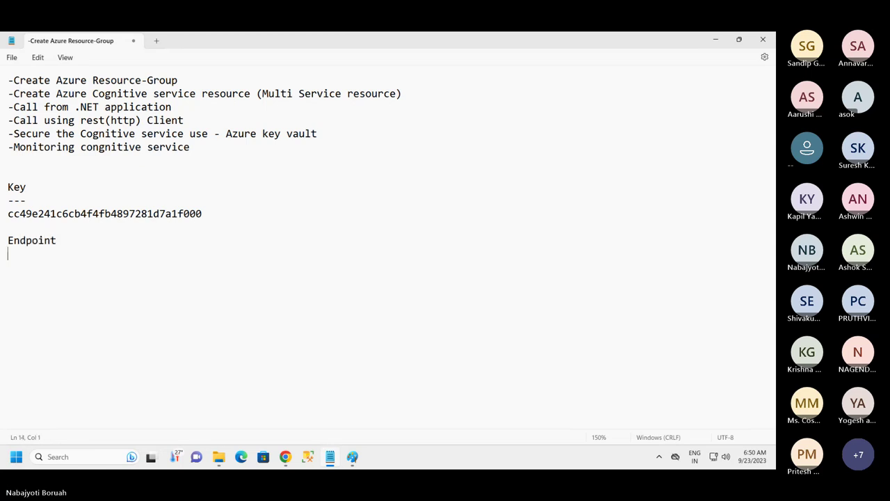
type("-------")
left_click(285, 457)
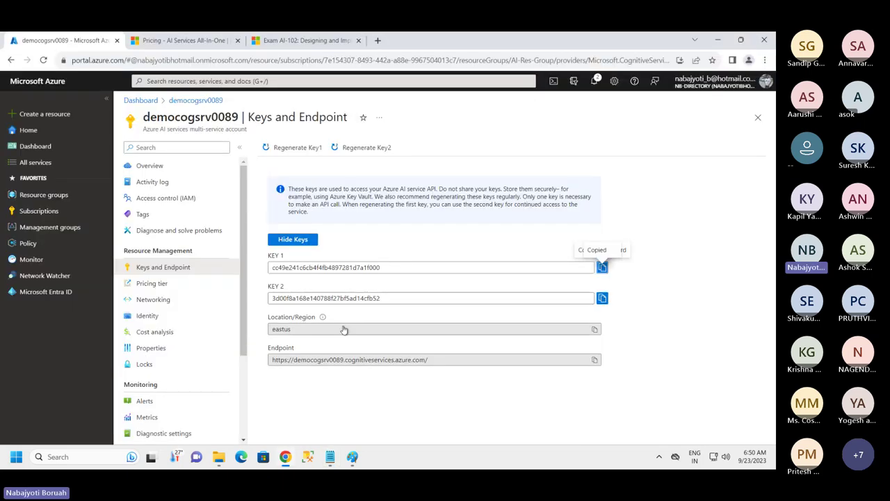
left_click(595, 359)
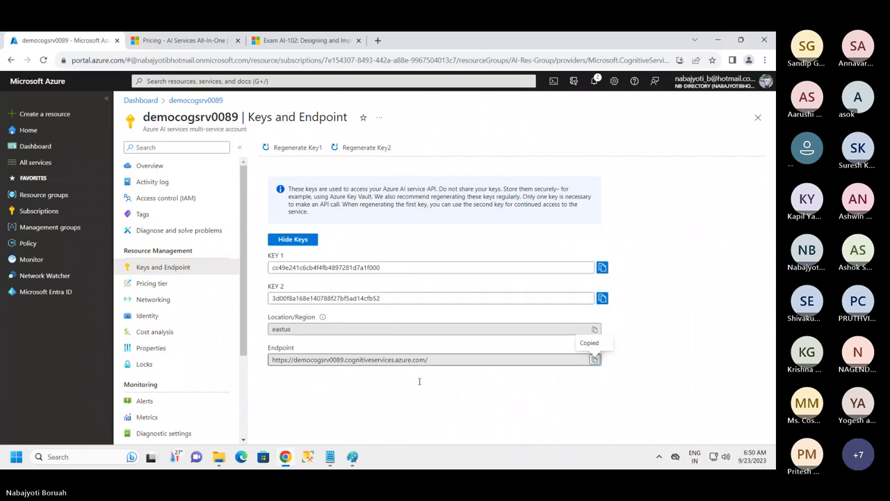
left_click(353, 457)
key("ctrl+v")
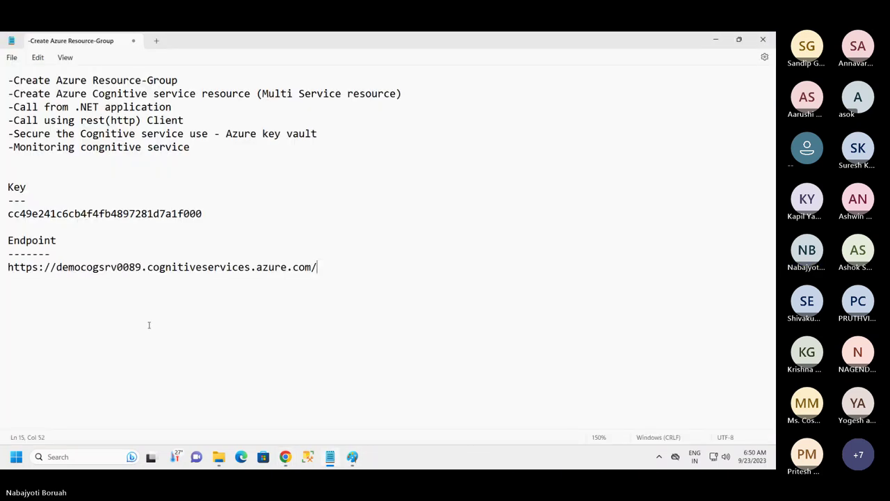
- Highlight the cognitiveservices.azure.com part of the endpoint URL in the notes
double_click(108, 267)
left_click(191, 269)
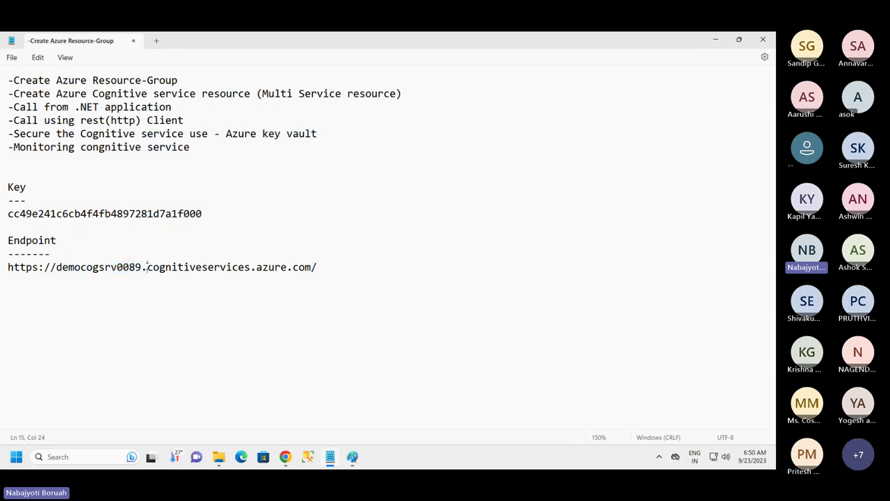
left_click_drag(148, 267, 311, 267)
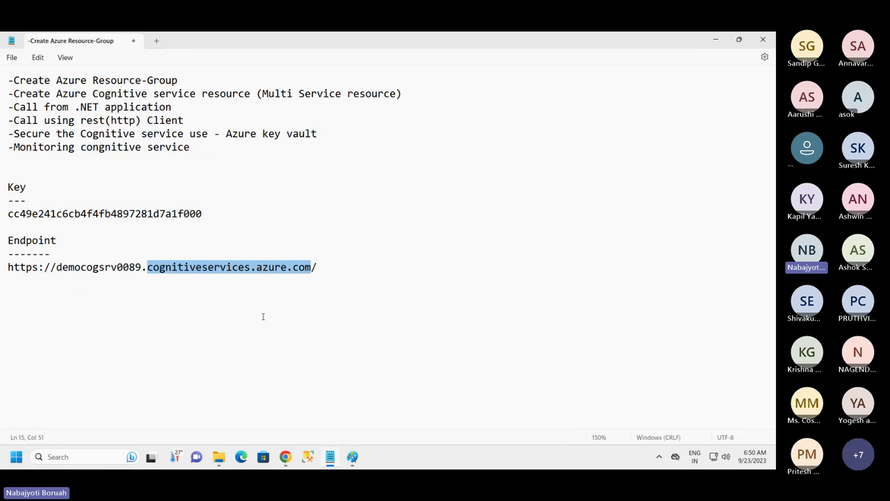
- Add a Location heading underlined with dashes below the endpoint URL, with eastus beneath it
left_click(340, 269)
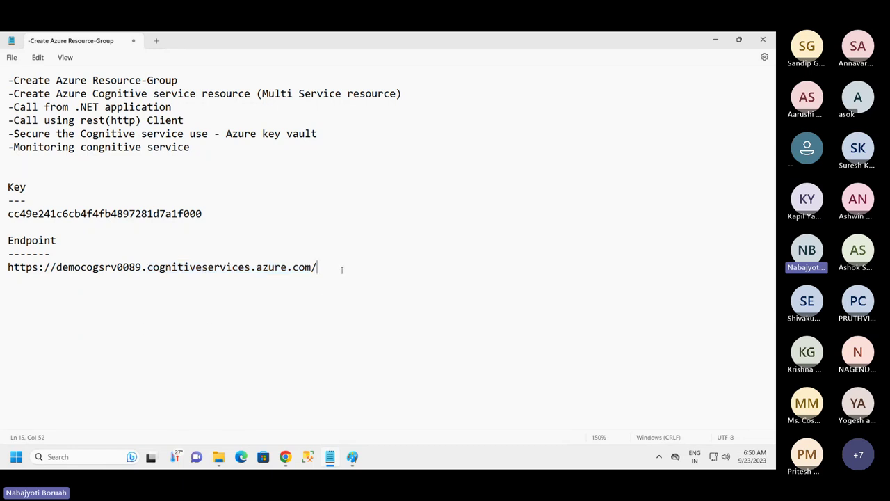
key("Return")
type("Lo")
type("ca")
type("tion ")
type("------- ")
type("east")
type("us")
key("Return")
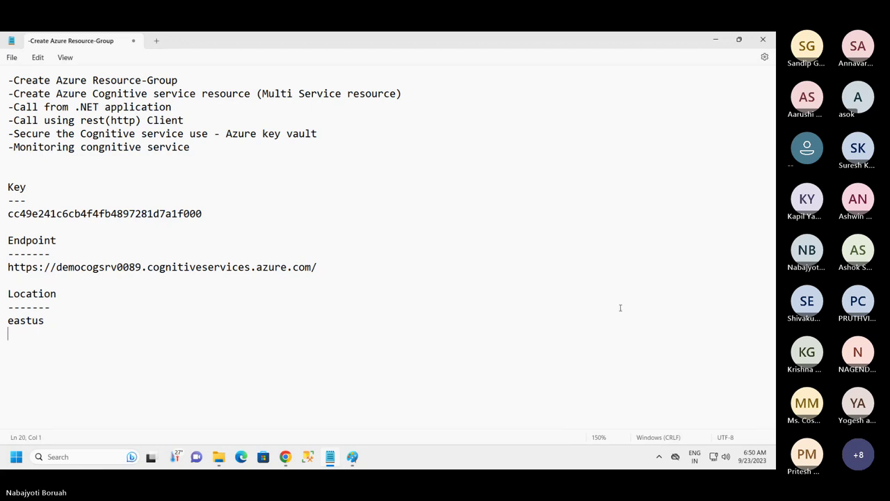
- Highlight the Key, Endpoint and Location entries in the notes, and again just the key and endpoint entries
mouse_move(276, 38)
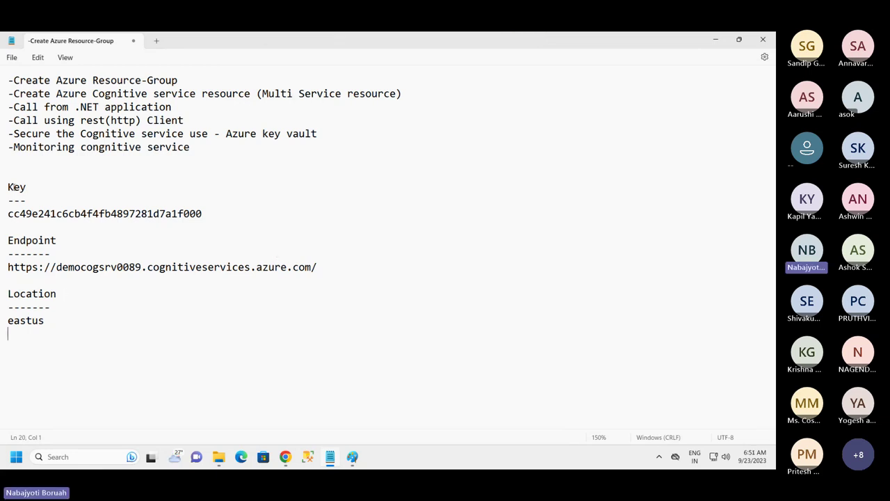
left_click_drag(9, 183, 91, 320)
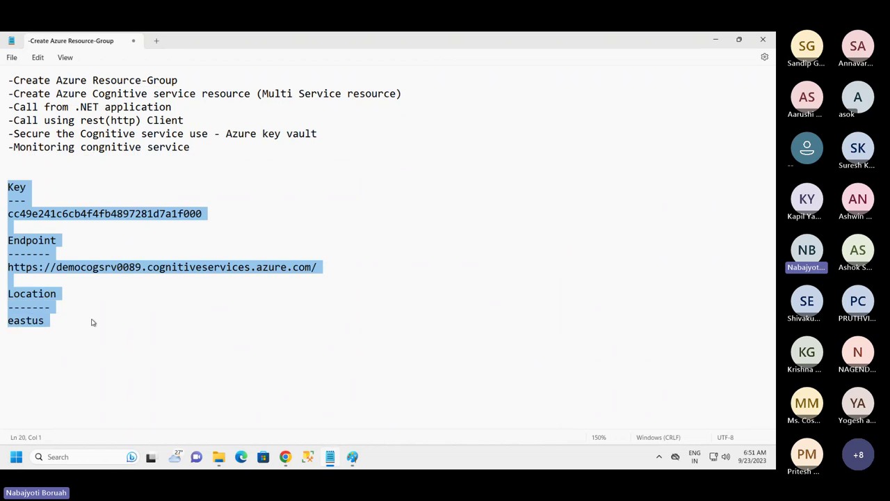
left_click(91, 320)
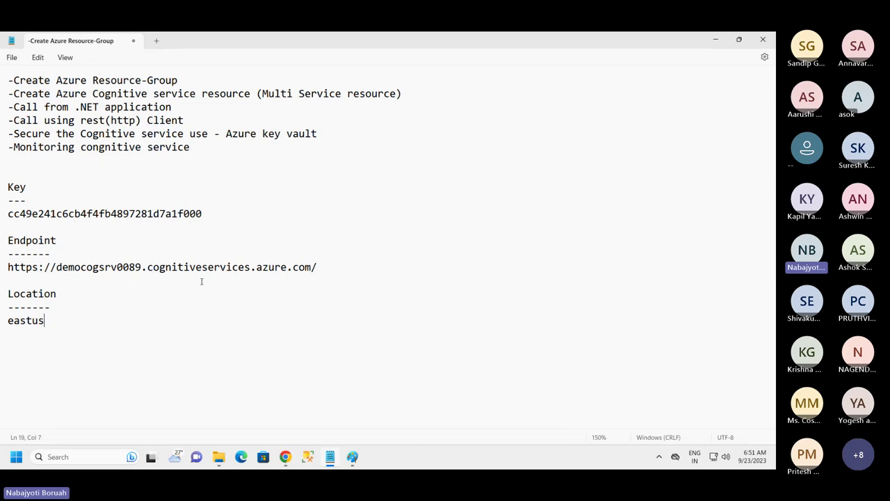
left_click_drag(343, 273, 13, 186)
left_click(130, 284)
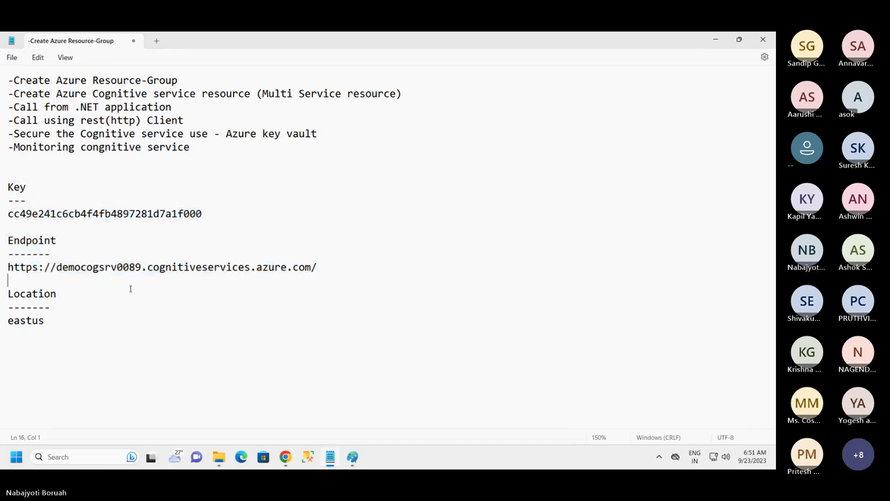
- Switch to the Azure portal, close the keys page, and review the democogsrv0089 overview reopened from its dashboard tile
key("alt+Tab")
left_click(757, 117)
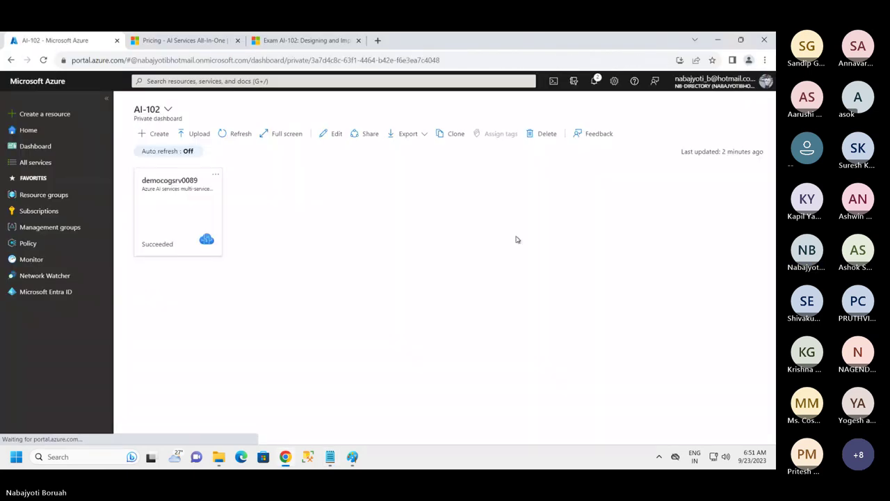
left_click(188, 218)
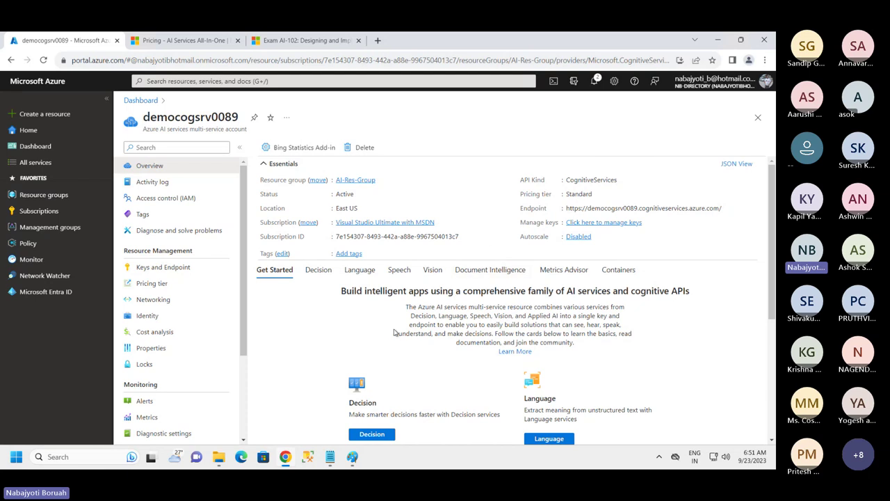
scroll(394, 333, "down", 5)
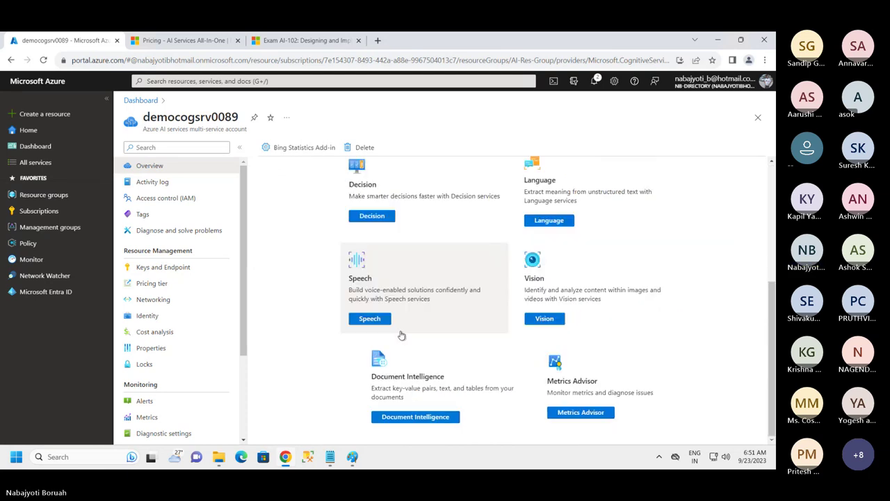
scroll(398, 334, "up", 5)
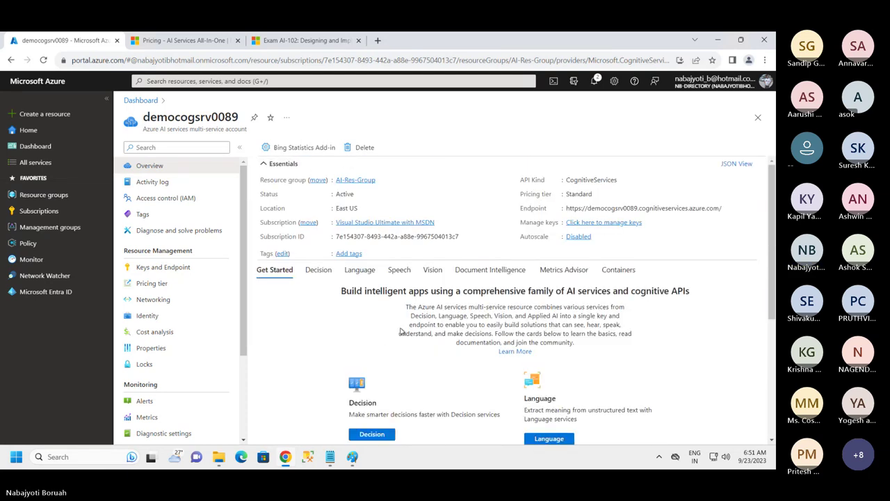
- Look through the resource's Decision, Language, Speech, Vision, Document Intelligence, Metrics Advisor and Containers information
left_click(318, 271)
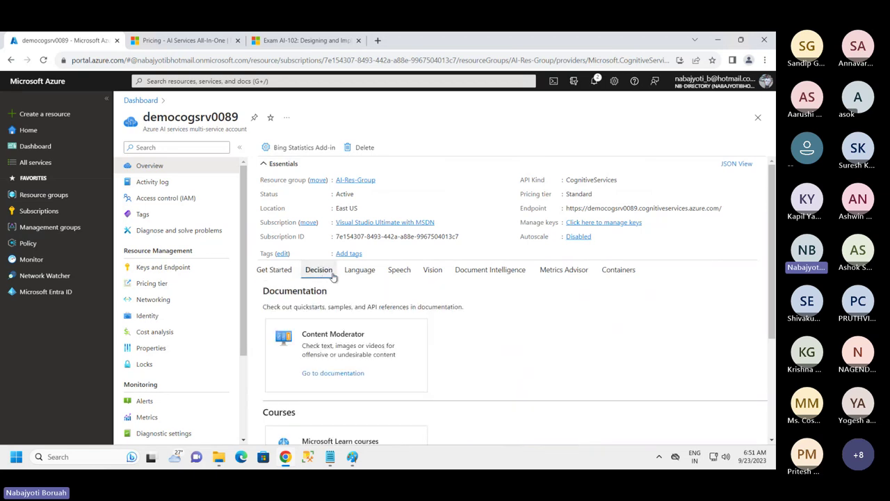
left_click(363, 272)
left_click(399, 271)
left_click(433, 271)
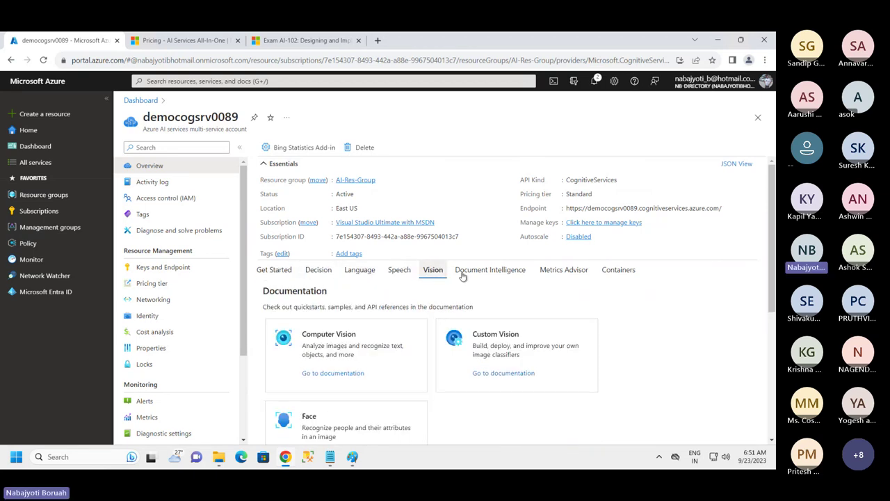
left_click(483, 275)
left_click(618, 271)
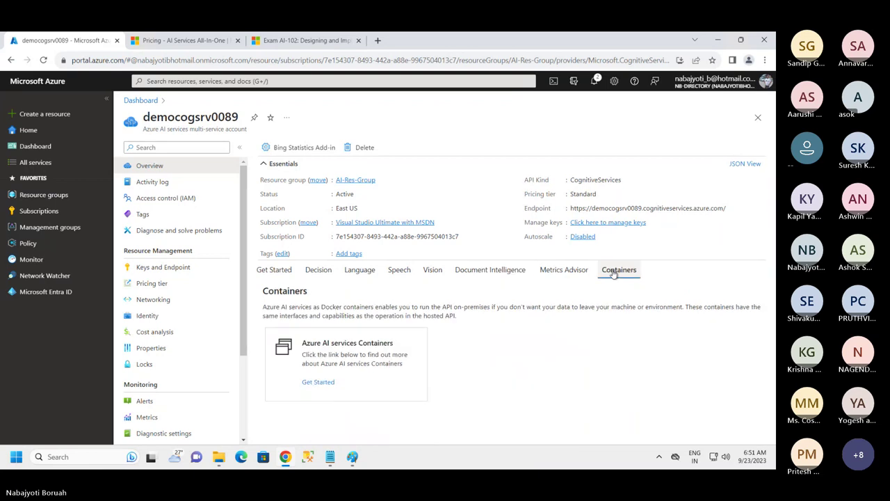
left_click(558, 272)
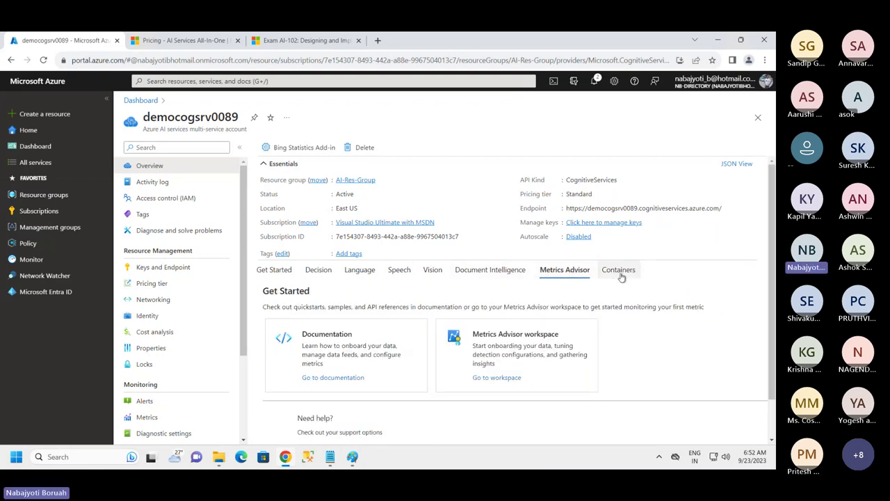
left_click(432, 270)
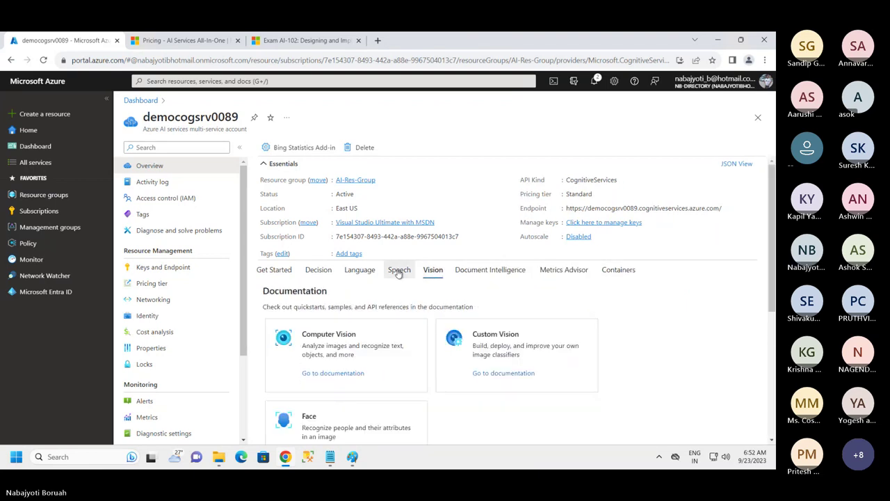
left_click(358, 271)
left_click(318, 272)
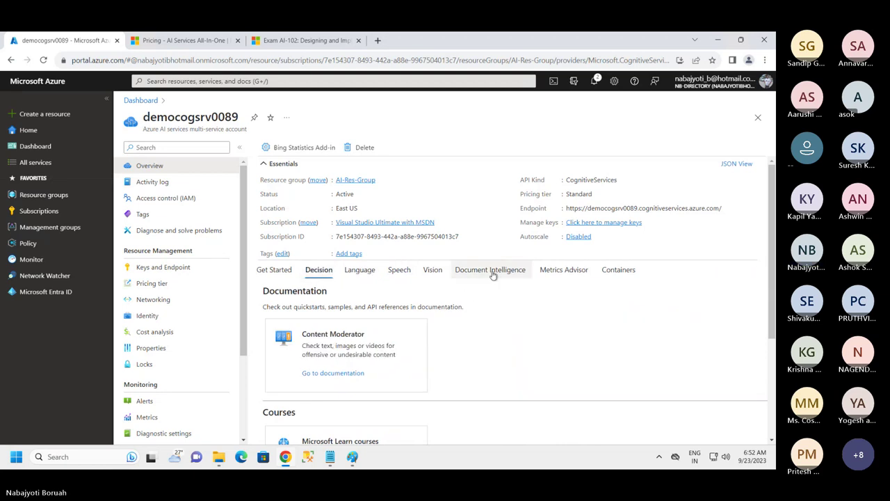
left_click(491, 271)
left_click(564, 271)
left_click(618, 271)
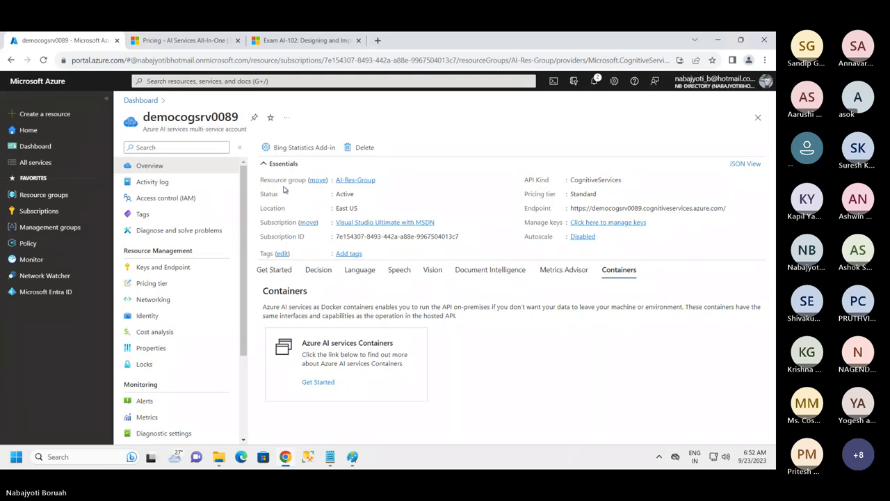
- Collapse the Essentials section of the democogsrv0089 overview
left_click(266, 167)
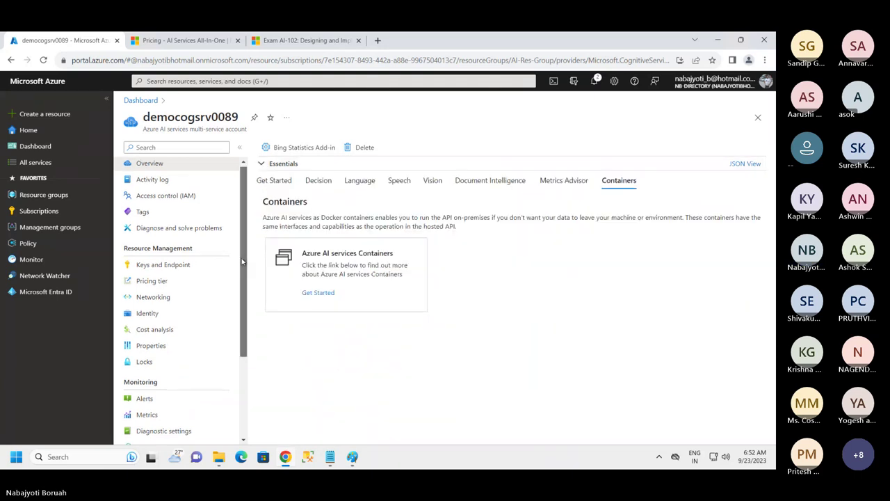
scroll(245, 201, "down", 1)
scroll(245, 202, "up", 1)
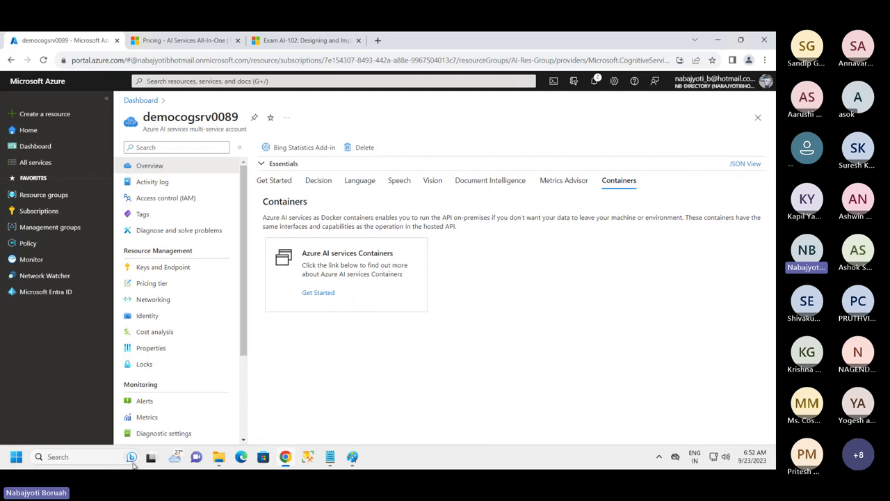
- Open Windows Terminal and change the PowerShell working directory to C:\ai-102
left_click(18, 456)
type("ter")
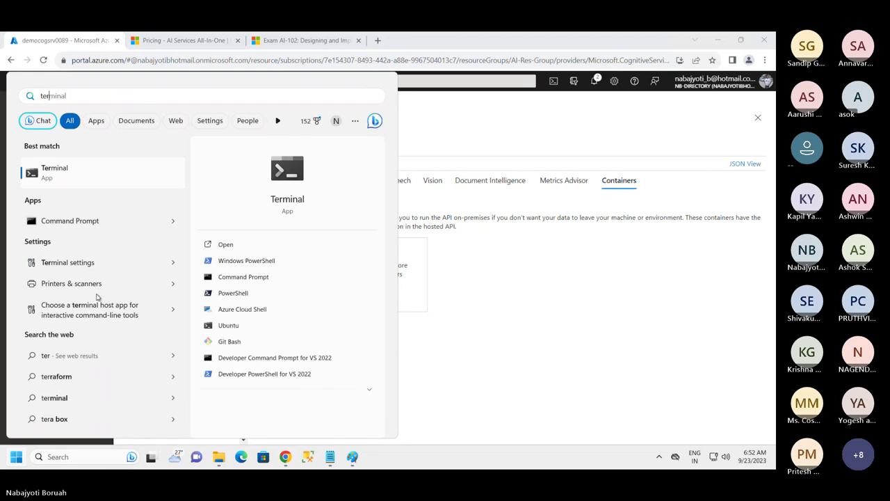
left_click(94, 175)
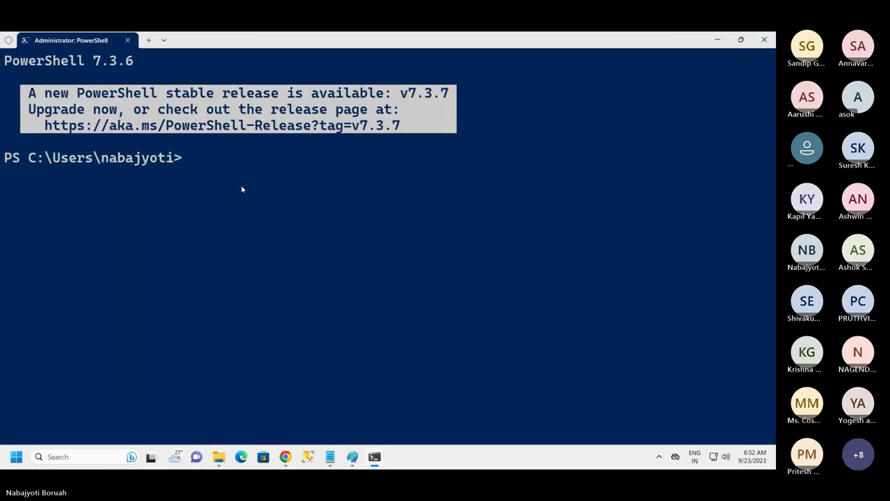
type("cd\\")
key("Return")
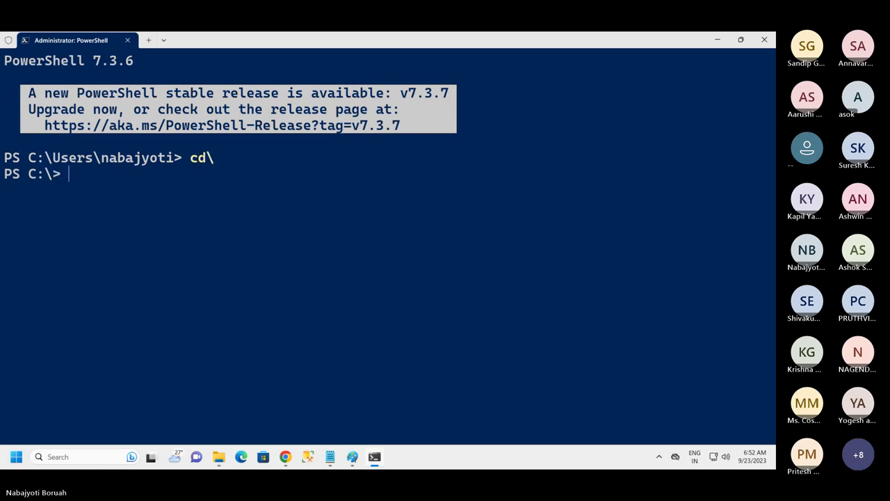
type("cd .\\")
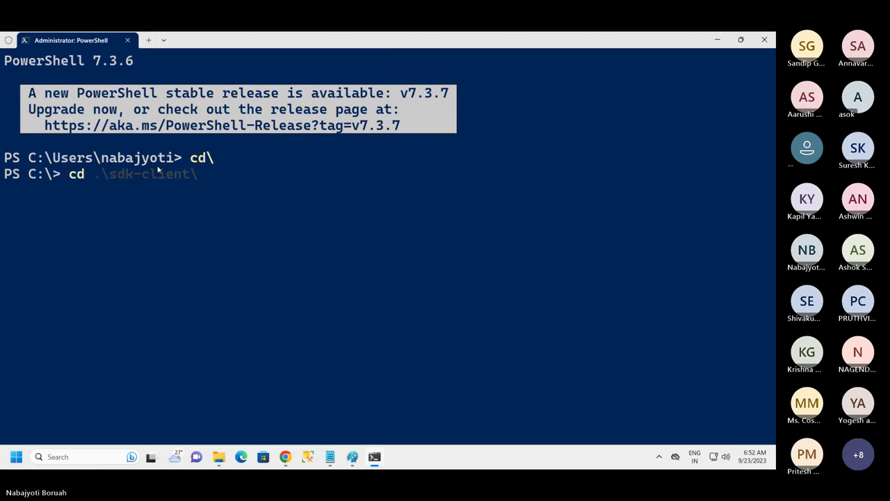
type("a")
key("Tab")
key("Return")
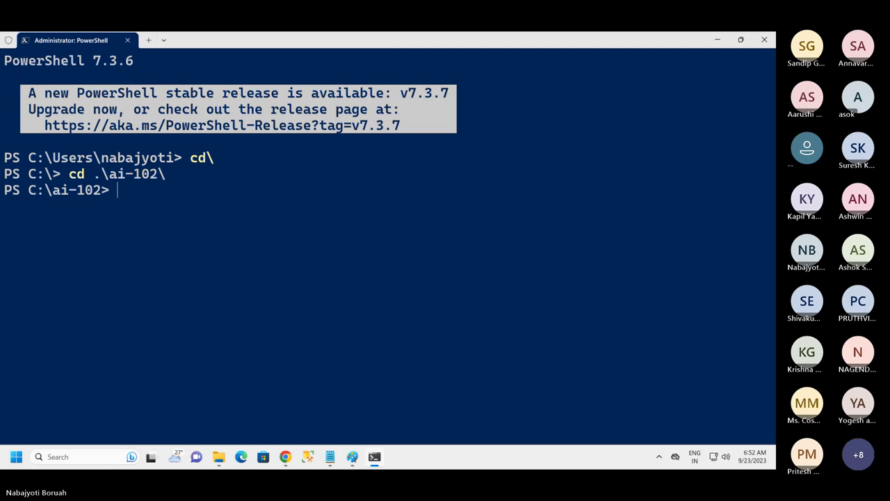
- Clear the console and list the contents of the C:\ai-102 folder
type("cls")
key("Return")
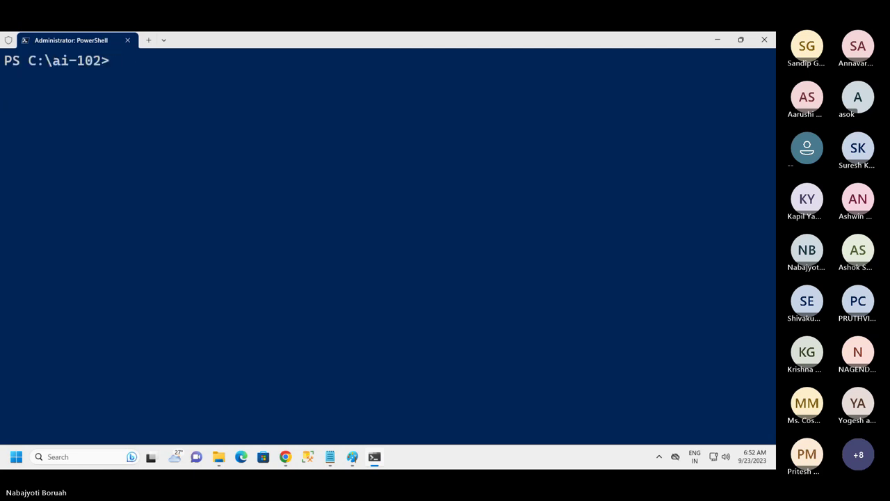
type("ls")
key("Return")
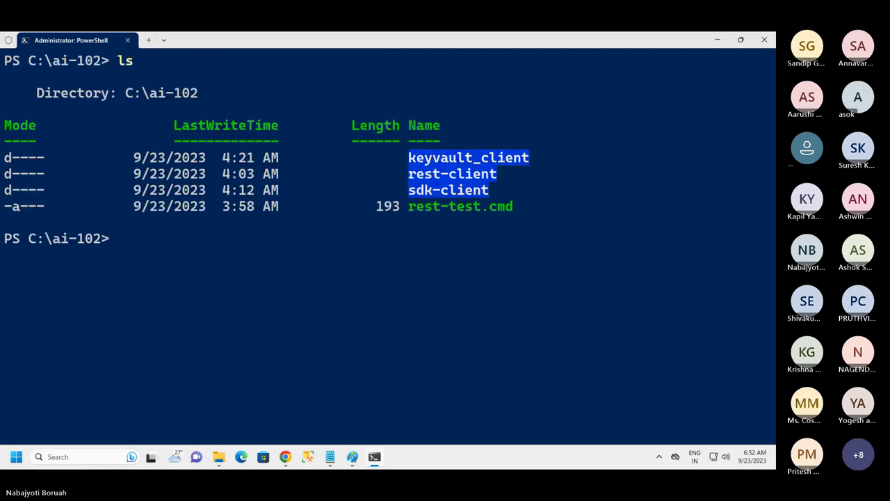
- Change into the rest-client folder, and from a cleared console open it in Visual Studio Code
type("cd re")
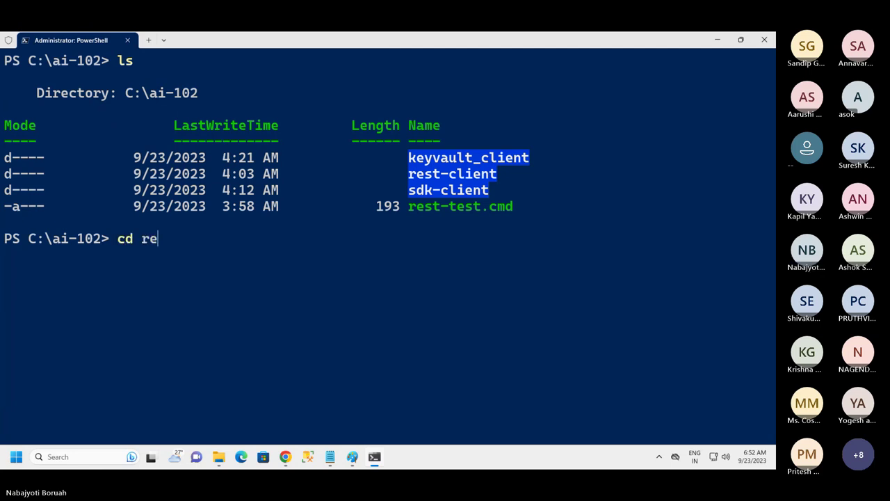
key("Tab")
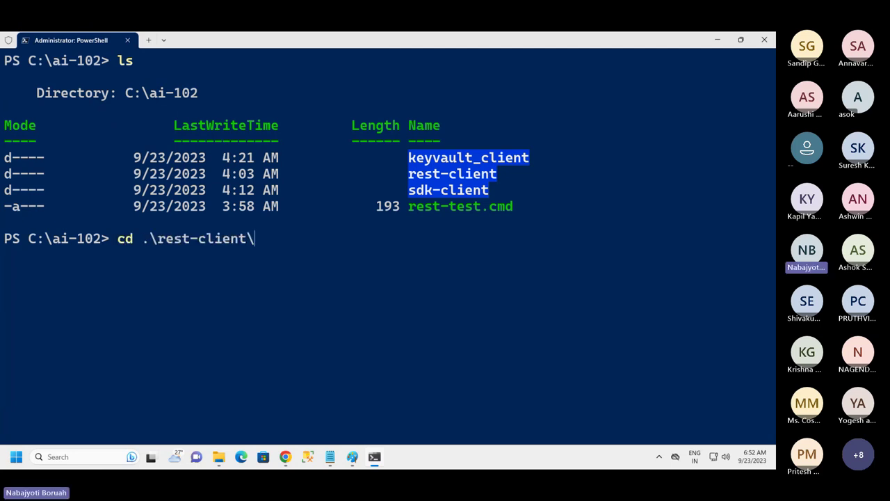
key("Return")
type("cls")
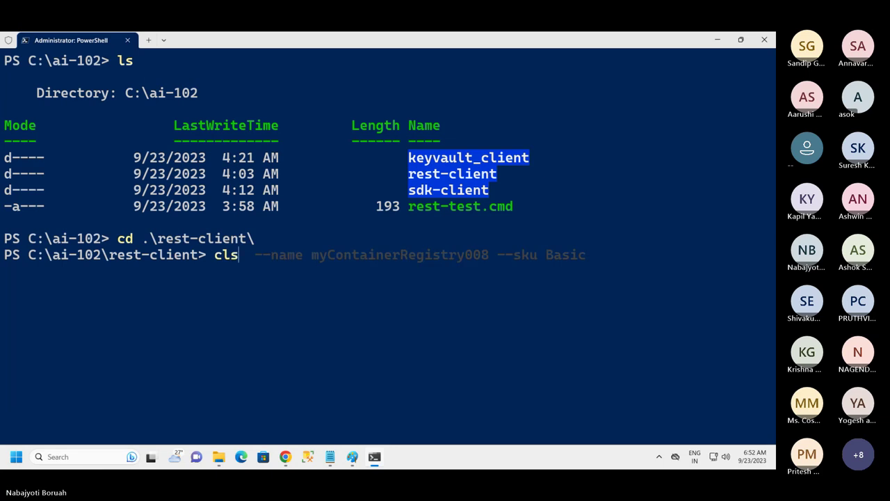
key("Return")
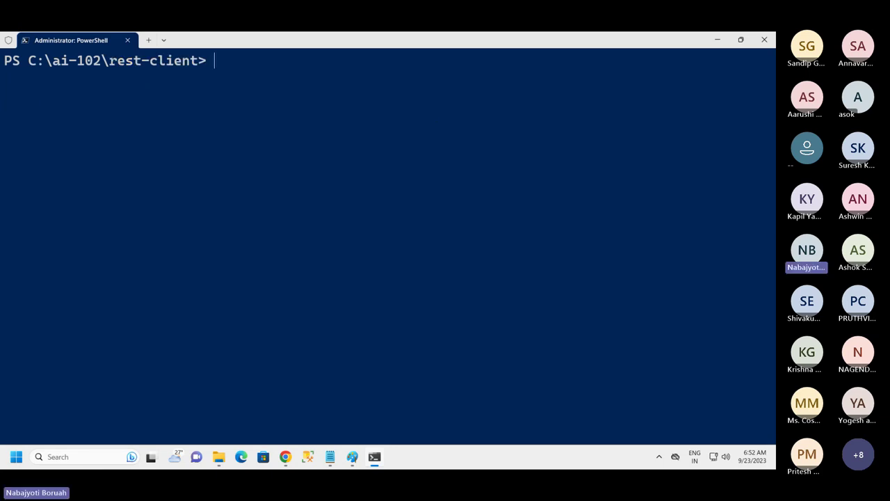
type("code .")
key("Return")
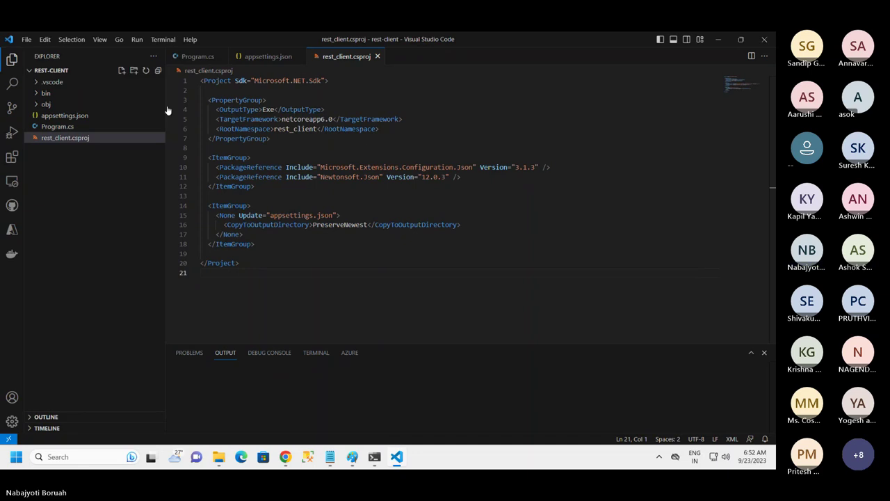
- Highlight the TargetFramework line in rest_client.csproj, then close that file and view Program.cs and appsettings.json
left_click_drag(403, 119, 216, 120)
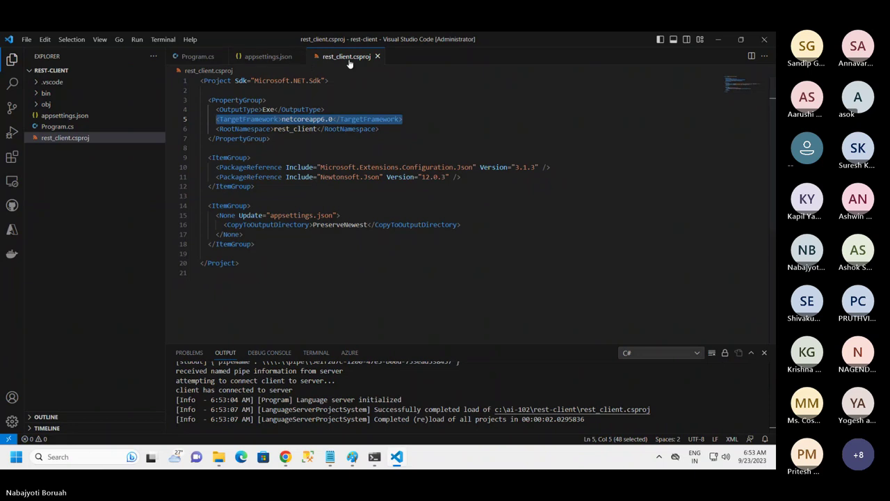
left_click(377, 57)
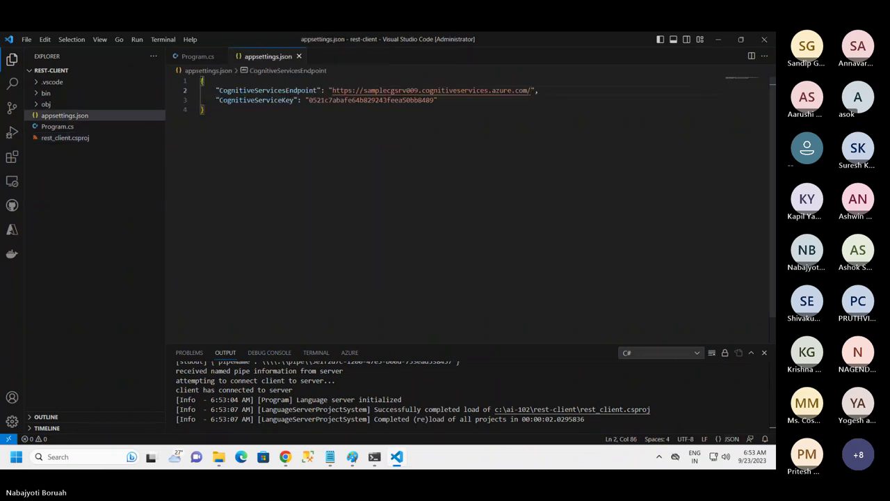
left_click(195, 60)
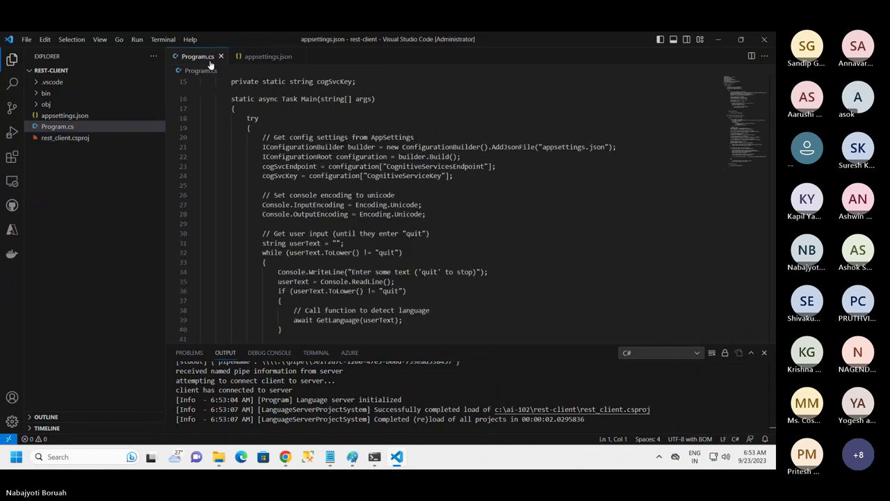
left_click(267, 57)
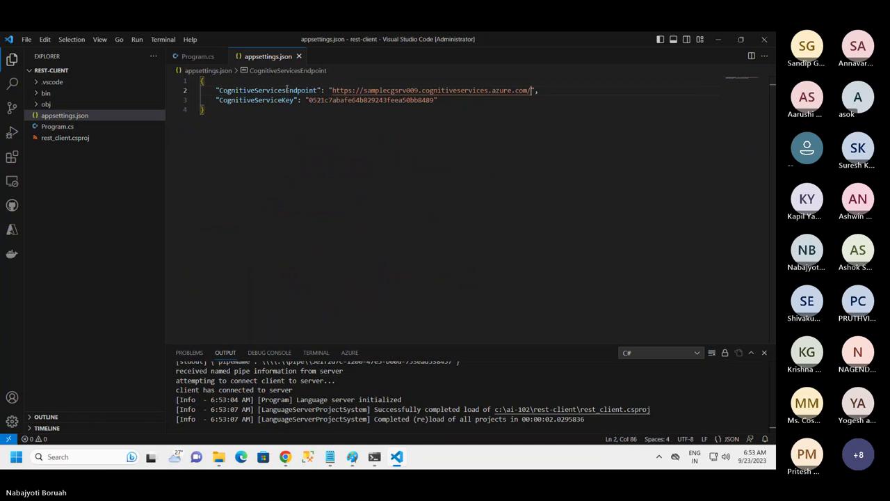
- Check Program.cs, then clear the CognitiveServicesEndpoint and CognitiveServiceKey values in appsettings.json
left_click(198, 59)
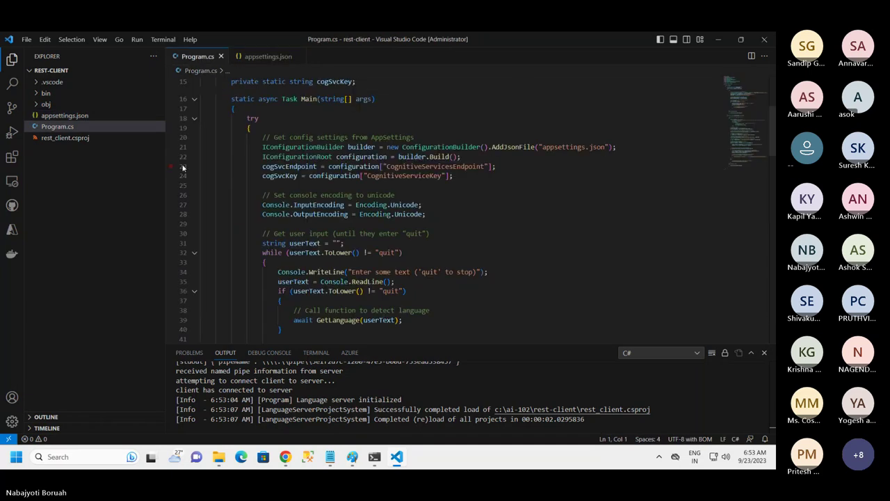
left_click(77, 116)
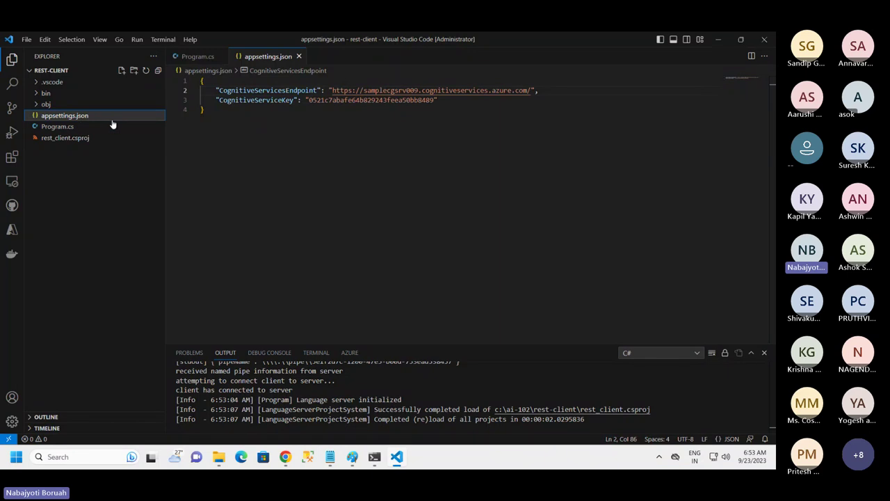
left_click(332, 90)
left_click_drag(333, 90, 532, 90)
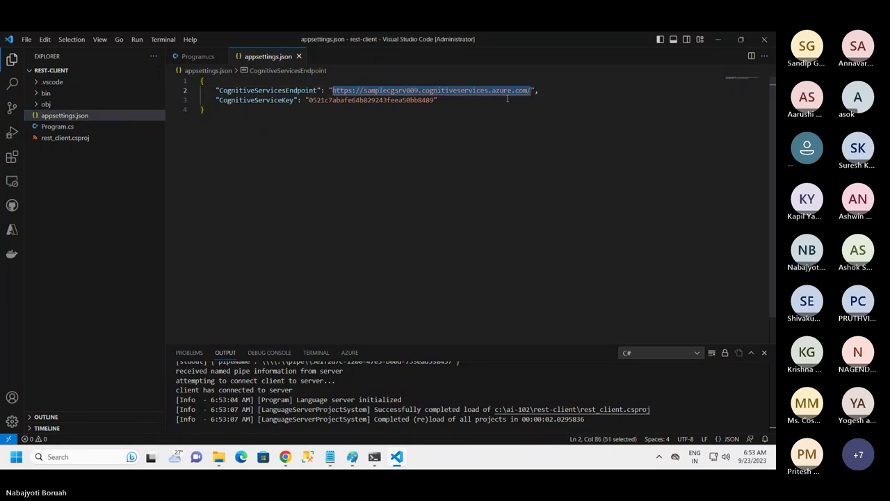
key("Delete")
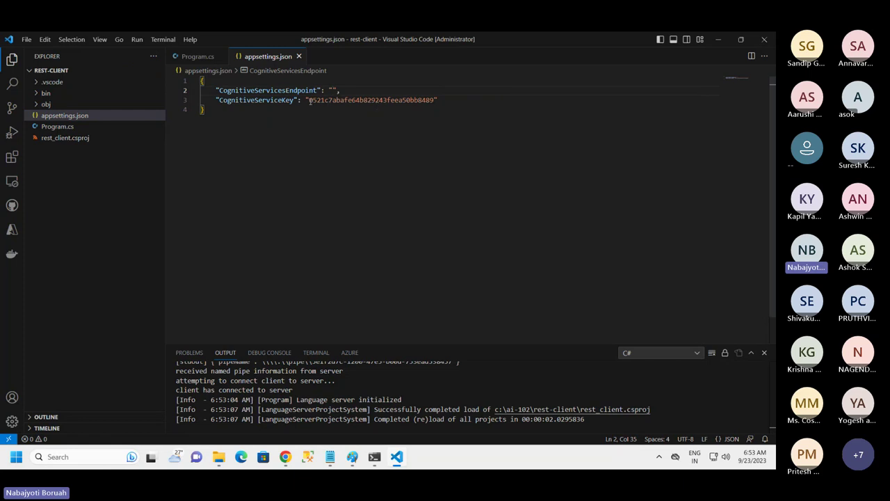
left_click_drag(310, 100, 434, 100)
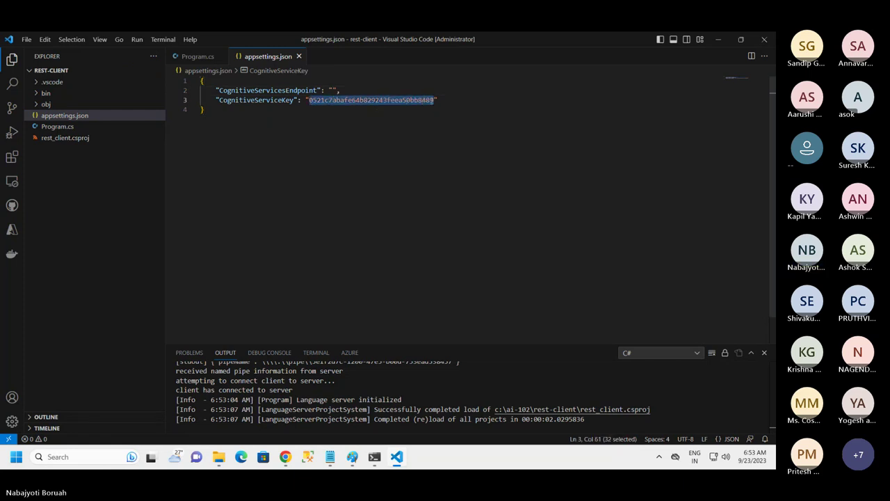
key("Delete")
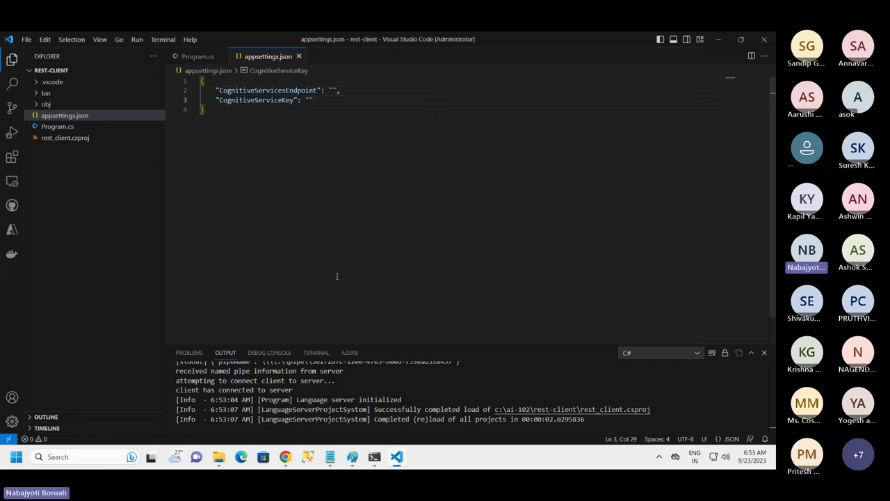
- Copy the service key from the Notepad notes and paste it as the CognitiveServiceKey value in appsettings.json in Visual Studio Code
left_click(330, 456)
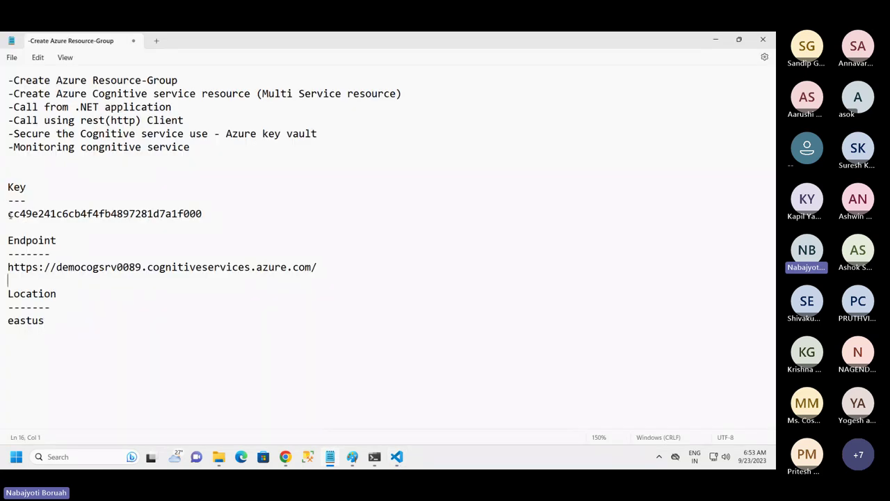
left_click_drag(9, 214, 203, 216)
key("ctrl+c")
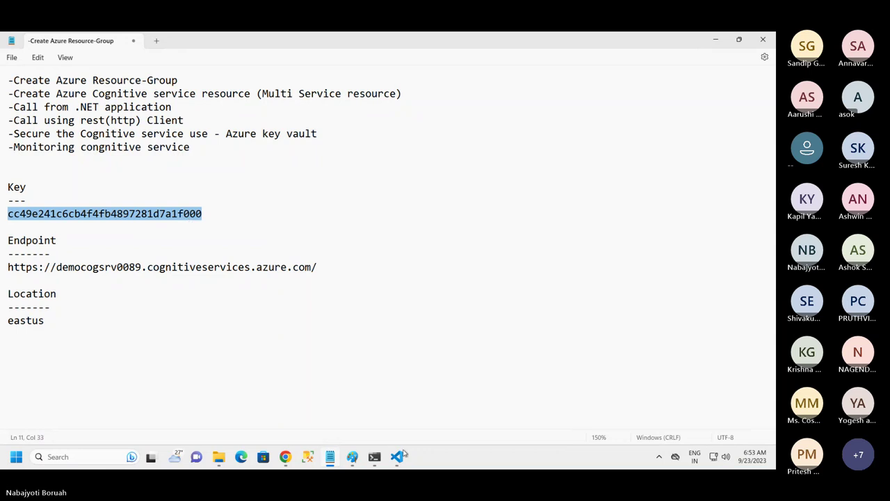
left_click(397, 457)
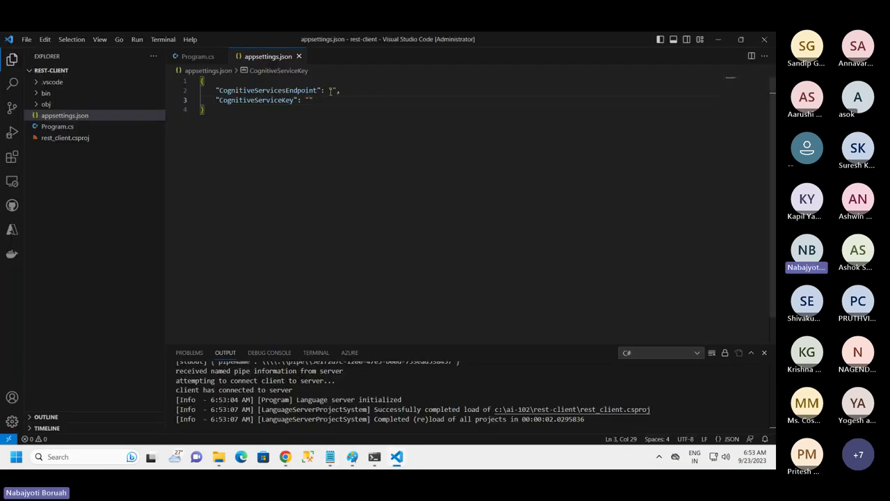
key("ctrl+v")
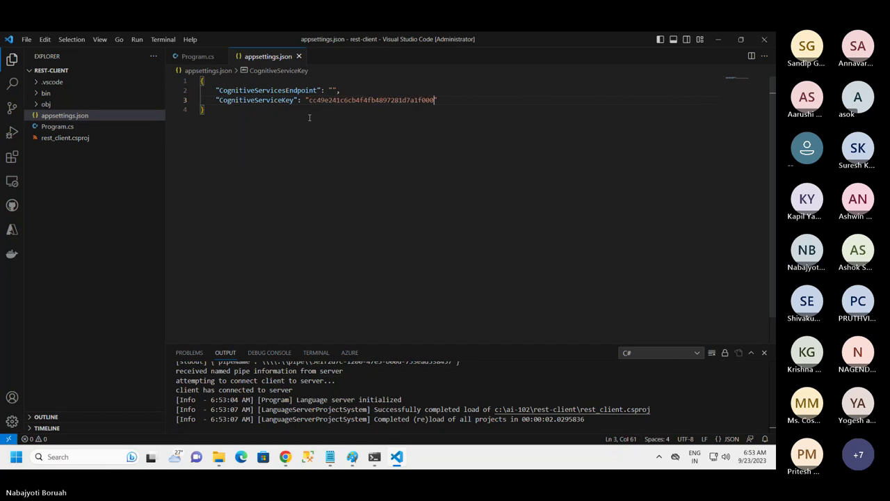
left_click(331, 456)
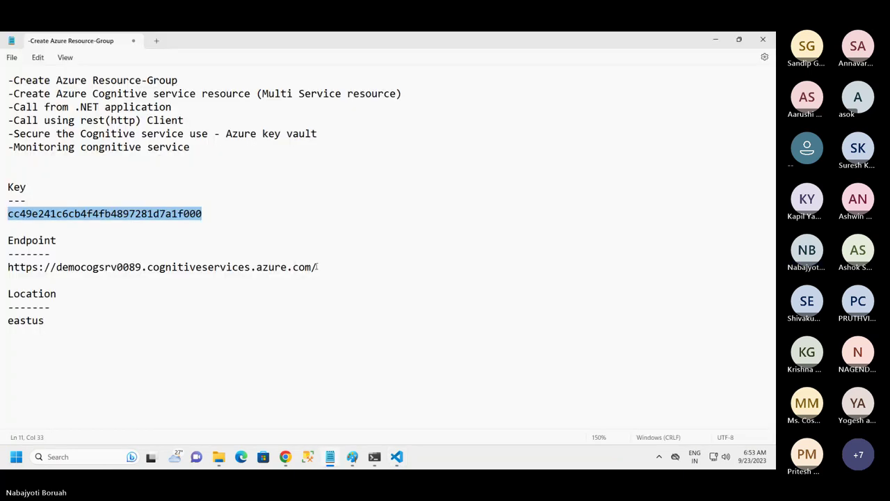
left_click_drag(316, 267, 2, 267)
key("ctrl+c")
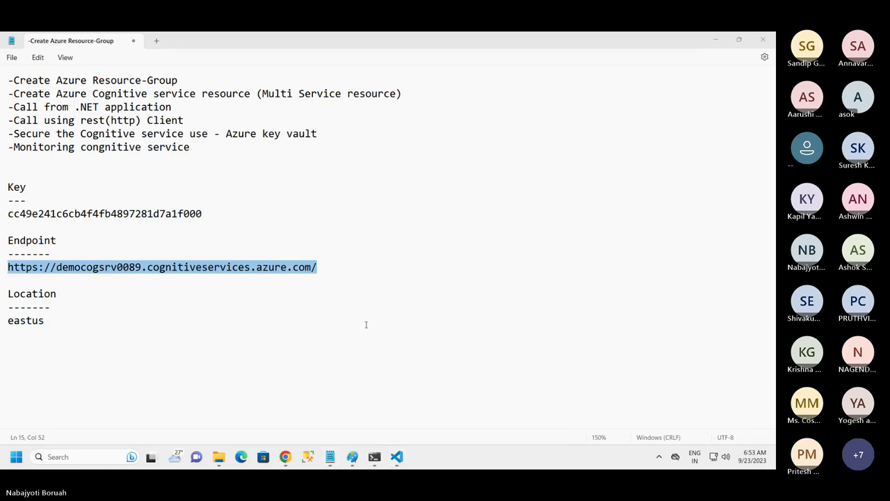
left_click(397, 456)
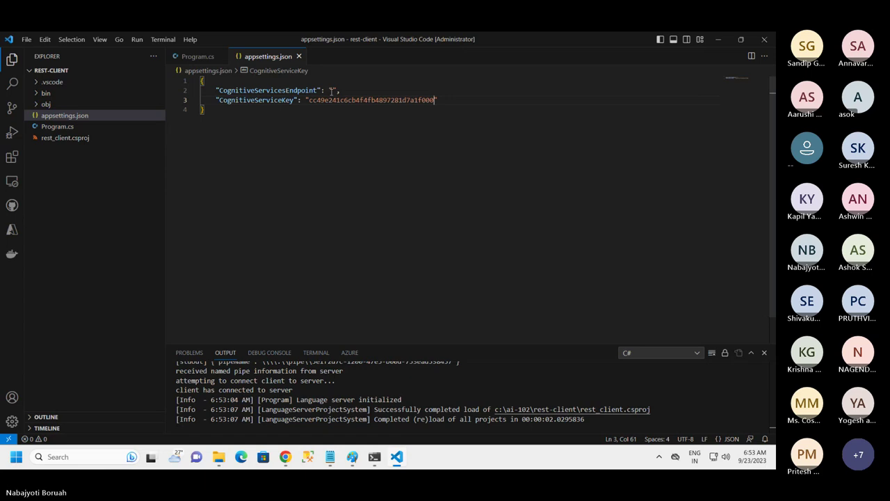
left_click(331, 90)
key("ctrl+v")
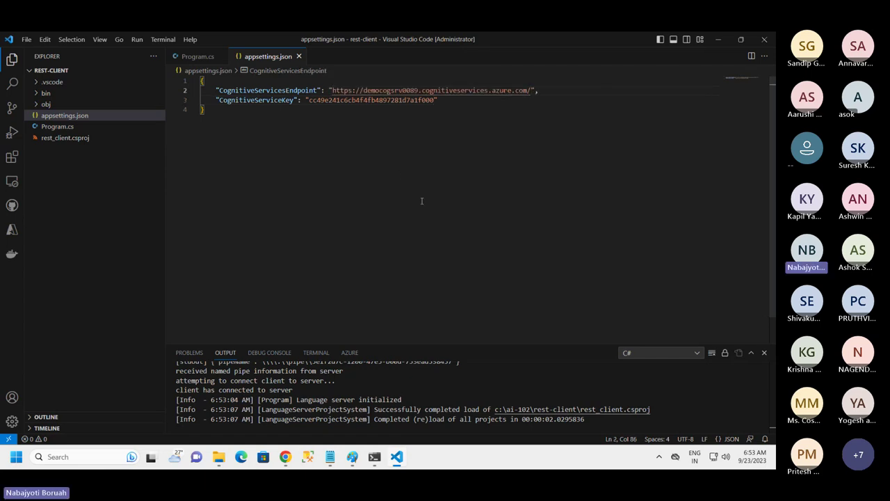
left_click(26, 39)
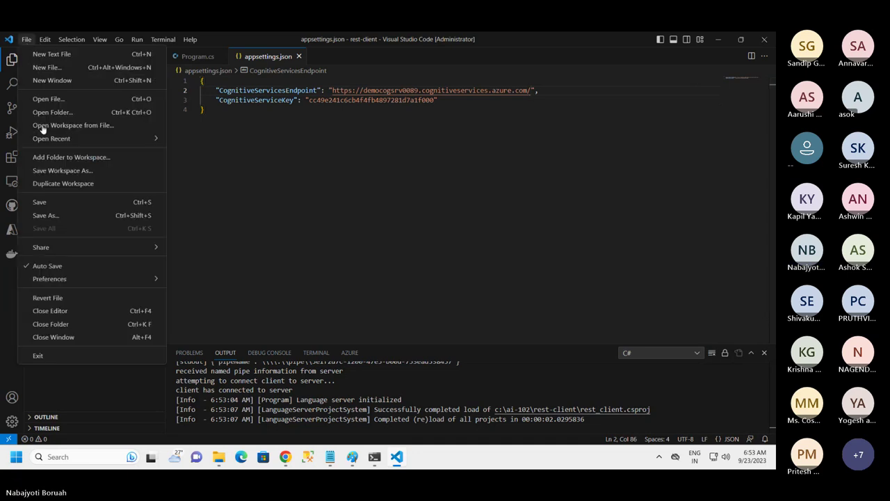
left_click(39, 202)
left_click(352, 177)
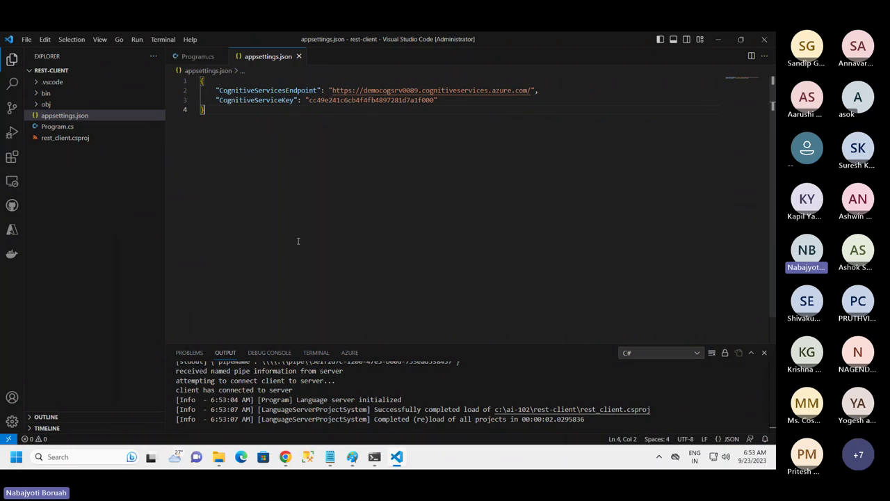
- Show Program.cs in a larger editor area by narrowing the file explorer and hiding the output view, and skim its code
left_click(199, 59)
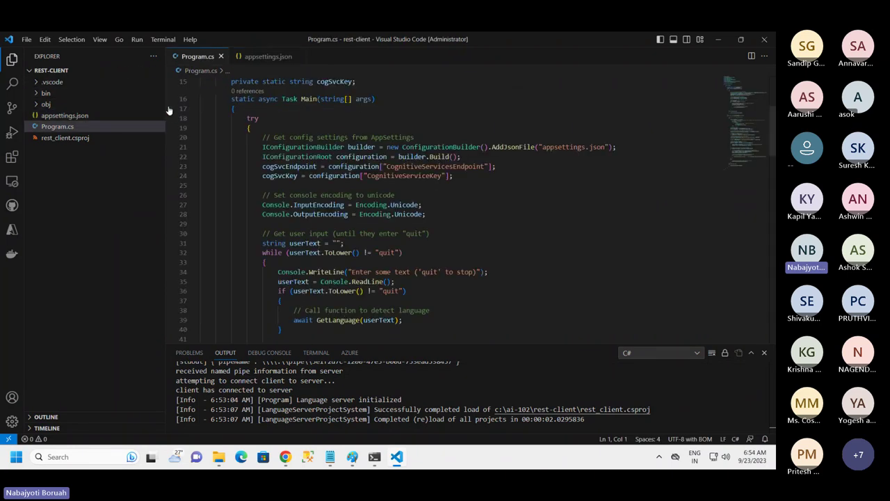
left_click_drag(166, 105, 128, 105)
scroll(291, 247, "down", 4)
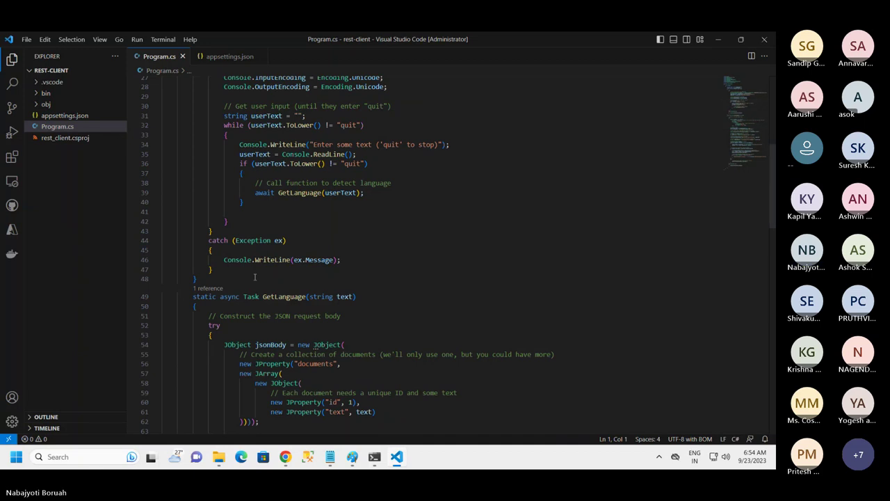
scroll(303, 245, "down", 1)
scroll(303, 245, "up", 2)
scroll(303, 245, "up", 8)
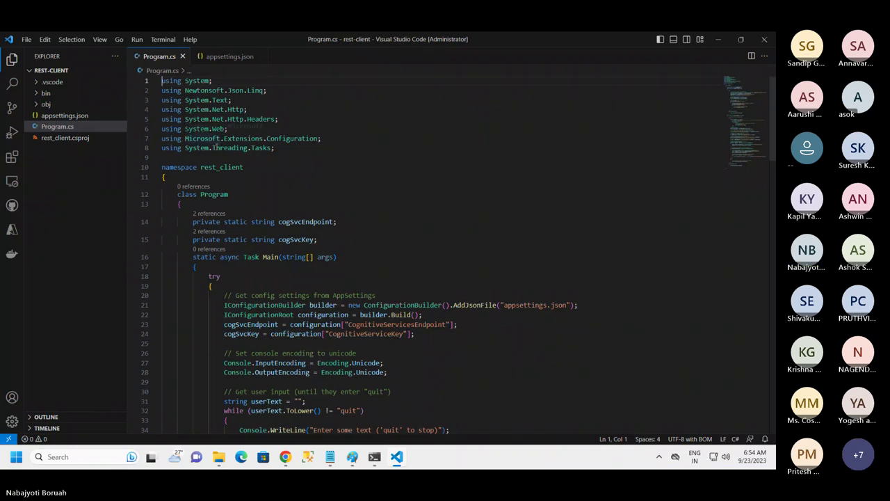
- Highlight the using directives at the start of Program.cs, then the System.Net.Http and System.Net.Http.Headers lines
left_click_drag(287, 159, 160, 80)
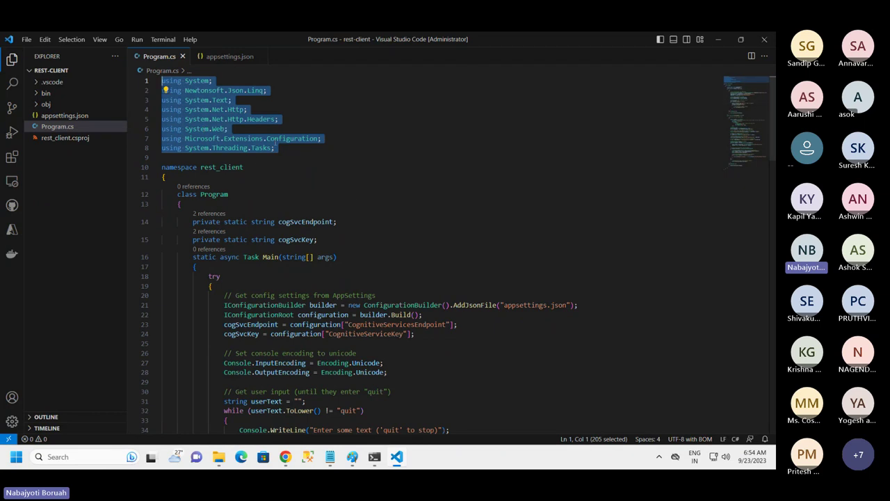
left_click(287, 165)
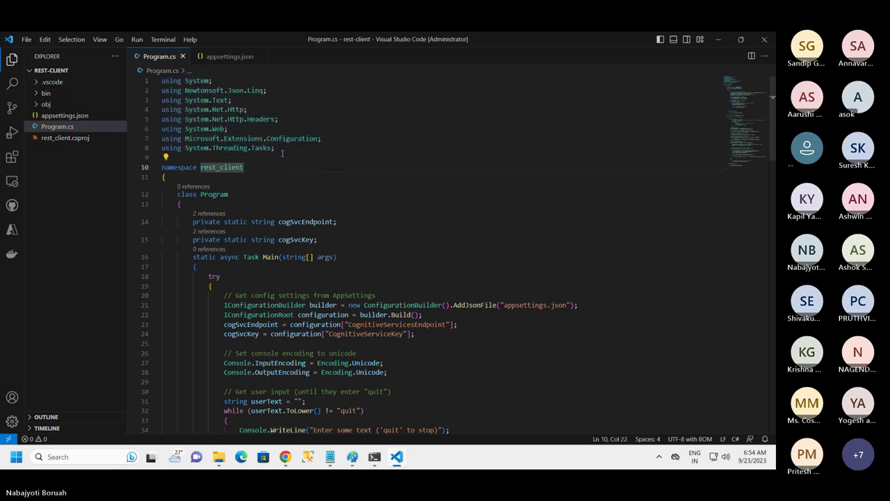
left_click_drag(276, 148, 161, 81)
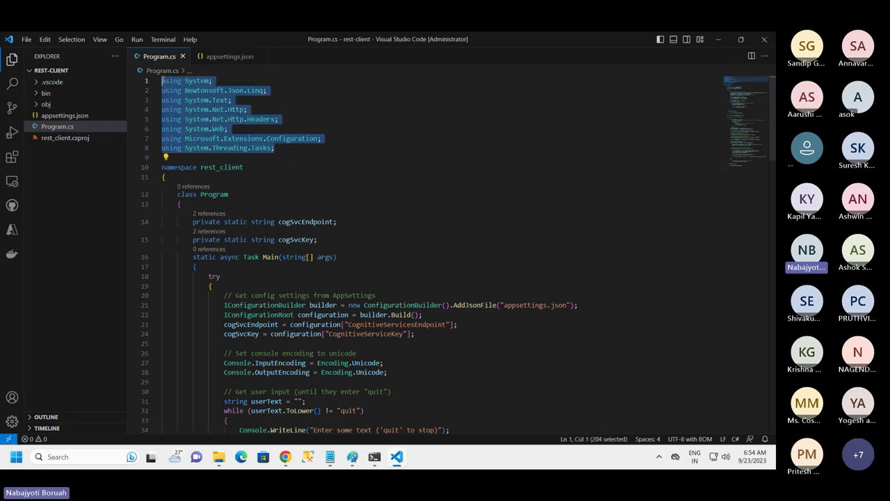
left_click(256, 124)
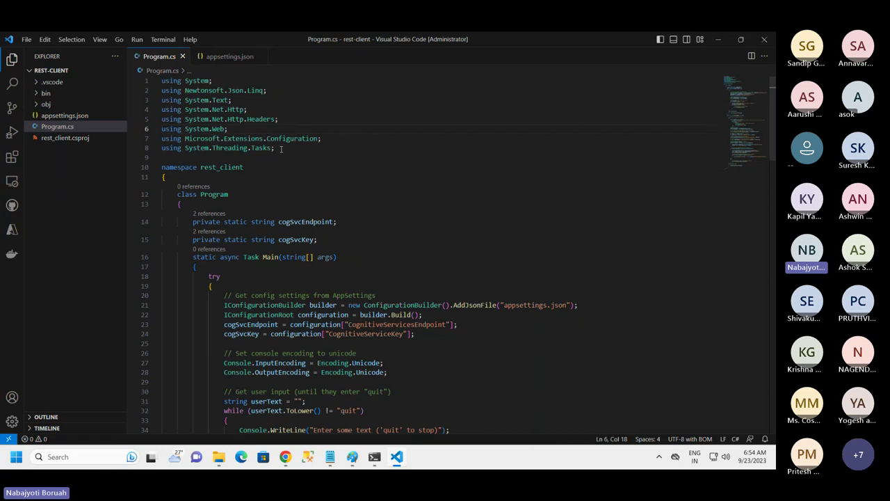
left_click_drag(275, 149, 162, 80)
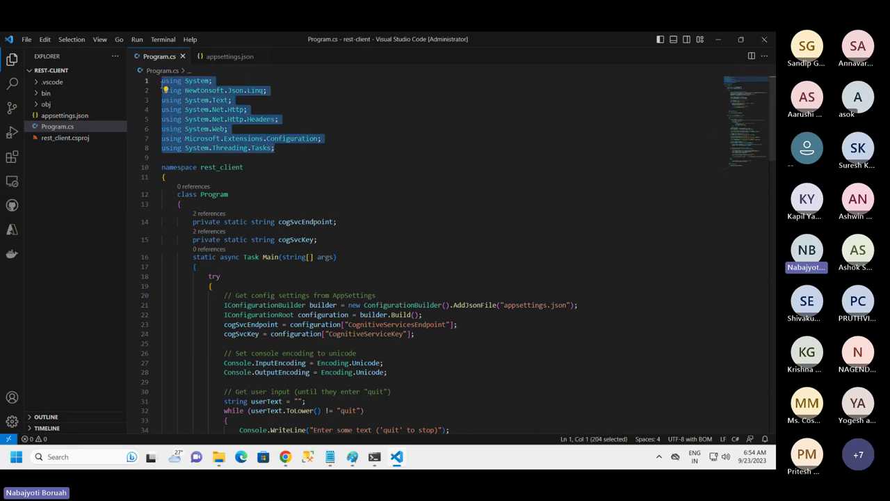
left_click(319, 177)
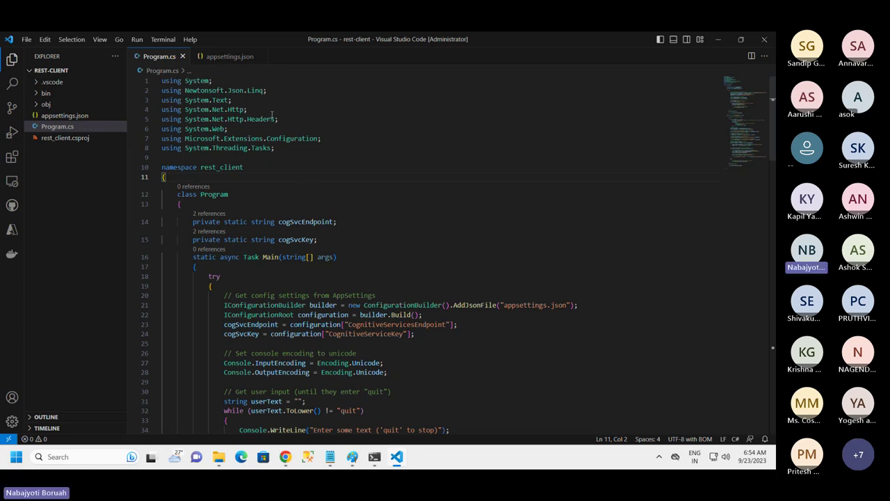
left_click_drag(247, 110, 160, 109)
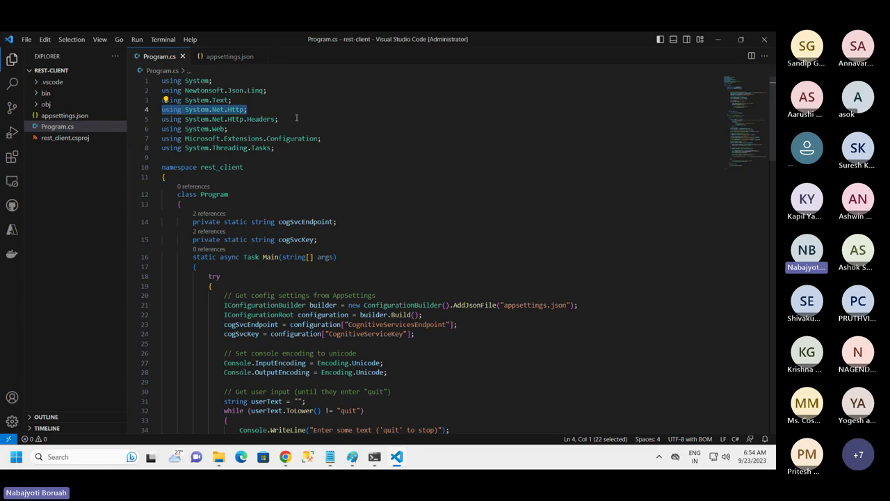
left_click_drag(279, 119, 161, 110)
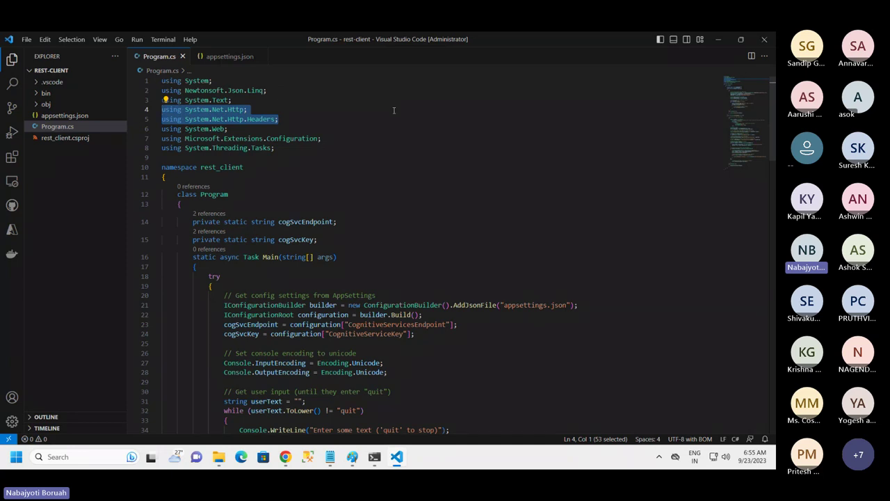
- Highlight the endpoint and key field declarations and the ConfigurationBuilder line in Program.cs, then compare with appsettings.json
scroll(404, 166, "down", 2)
scroll(357, 215, "down", 2)
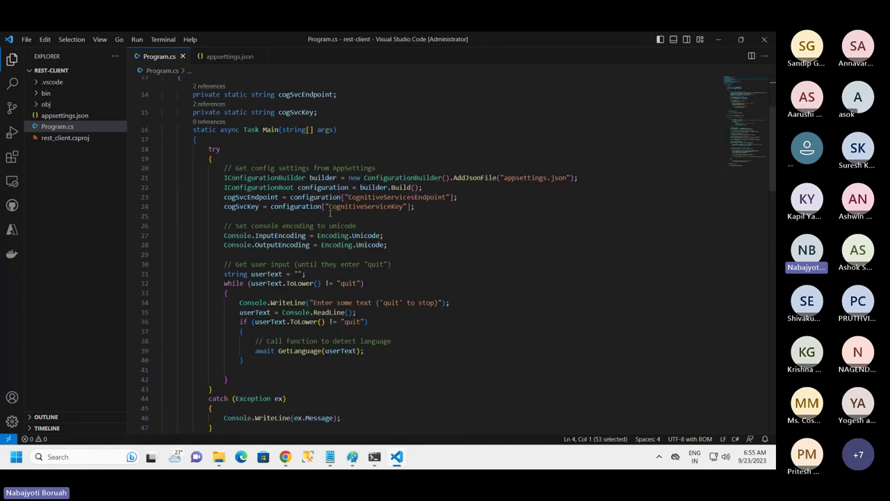
left_click_drag(317, 112, 200, 94)
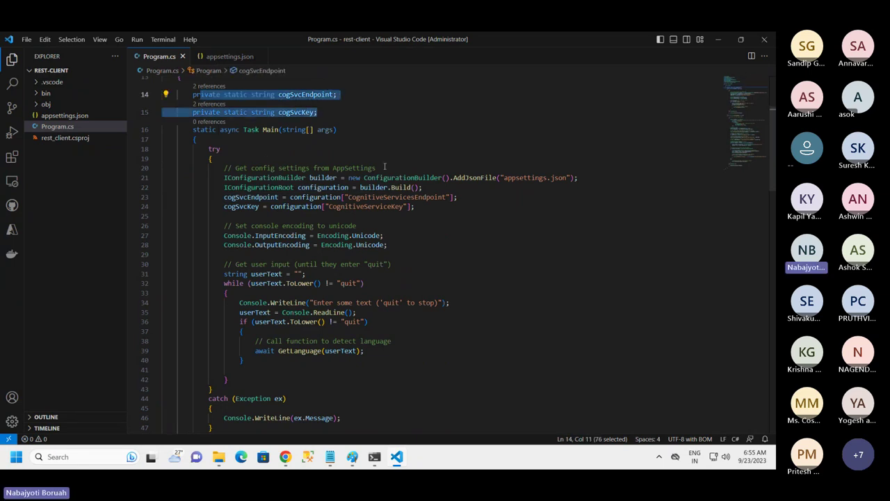
left_click_drag(574, 177, 232, 178)
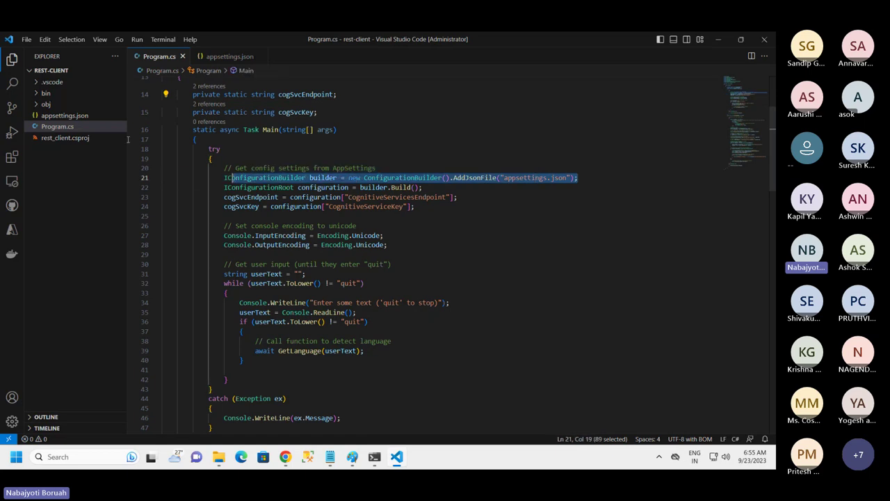
left_click(66, 116)
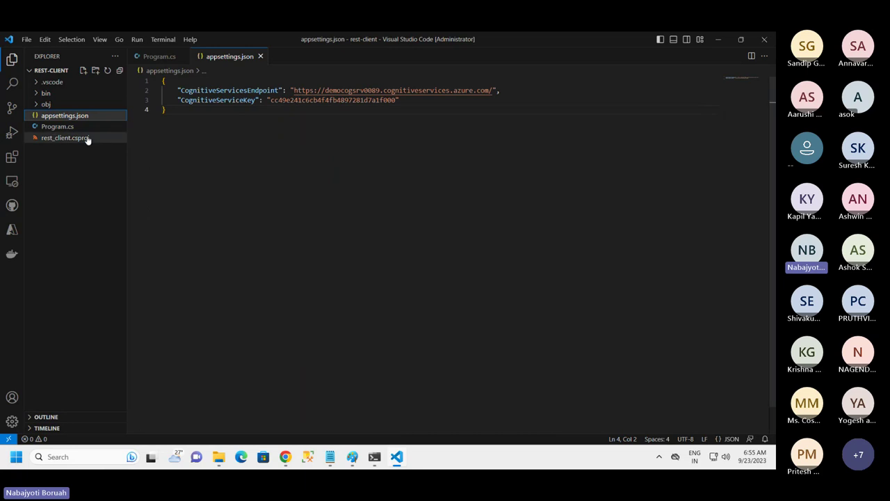
left_click(69, 127)
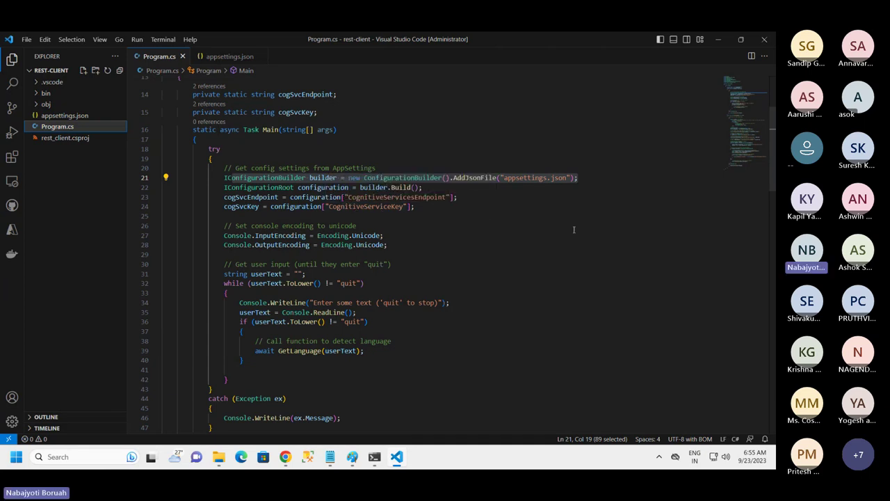
- Highlight the CognitiveServicesEndpoint and CognitiveServiceKey configuration lookups in the Main method of Program.cs
double_click(398, 197)
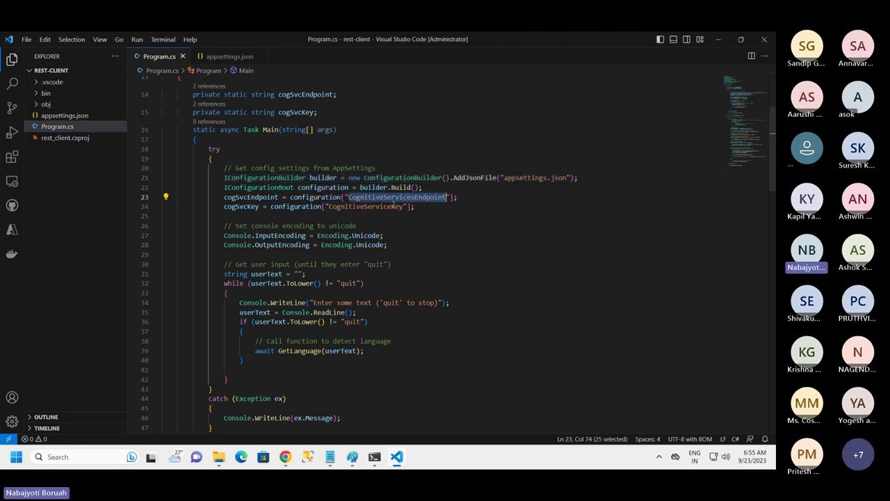
double_click(353, 207)
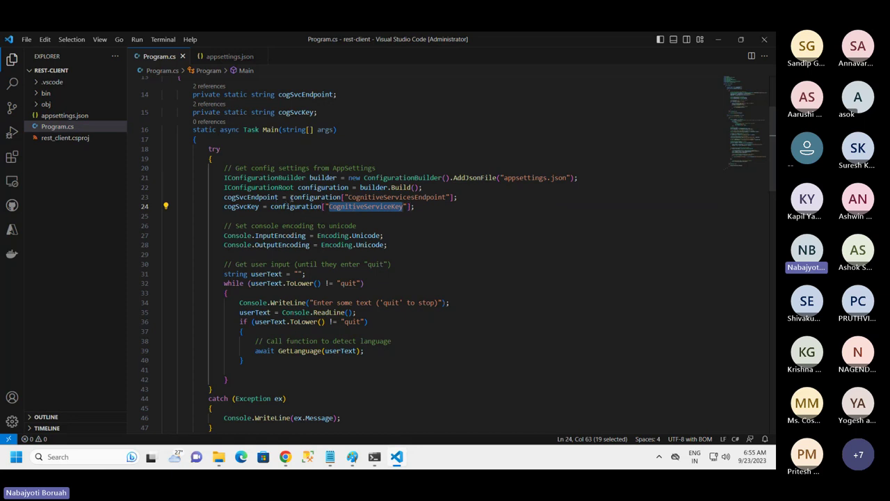
left_click_drag(292, 197, 415, 207)
left_click(376, 226)
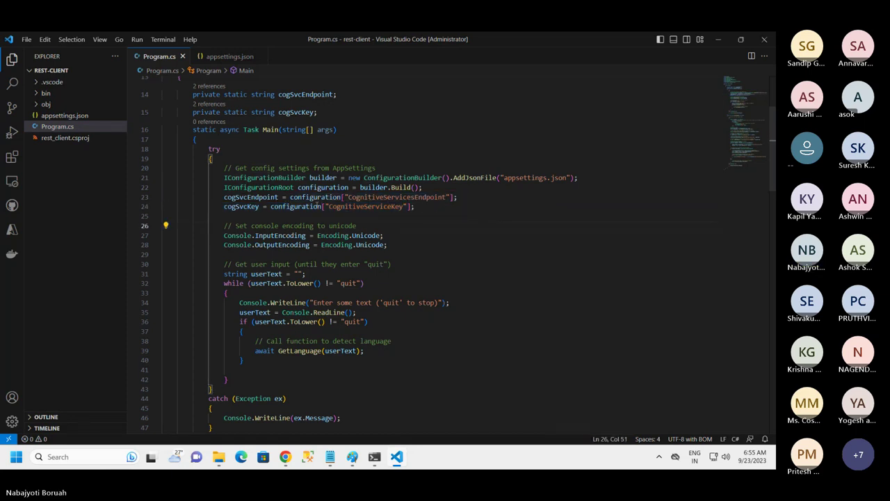
- Highlight the cogSvcKey and cogSvcEndpoint variables in Main and the cogSvcKey declaration, then view the description of Console.InputEncoding
left_click_drag(280, 198, 223, 206)
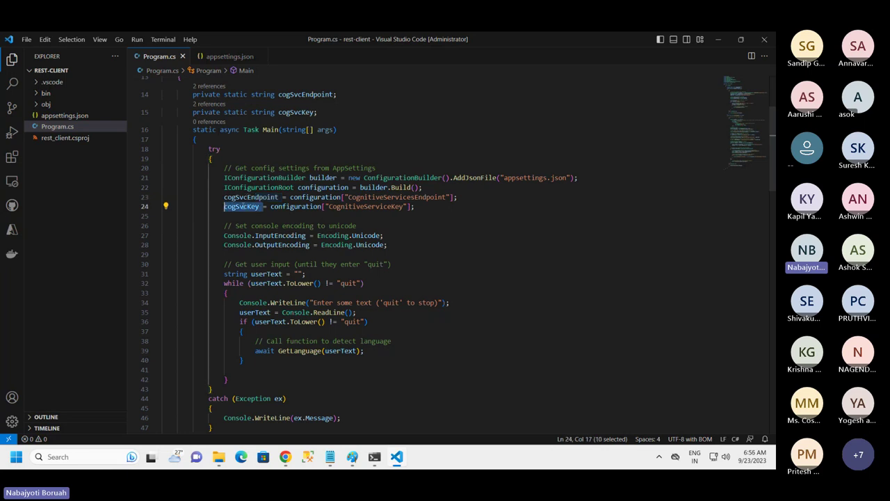
left_click_drag(279, 197, 227, 198)
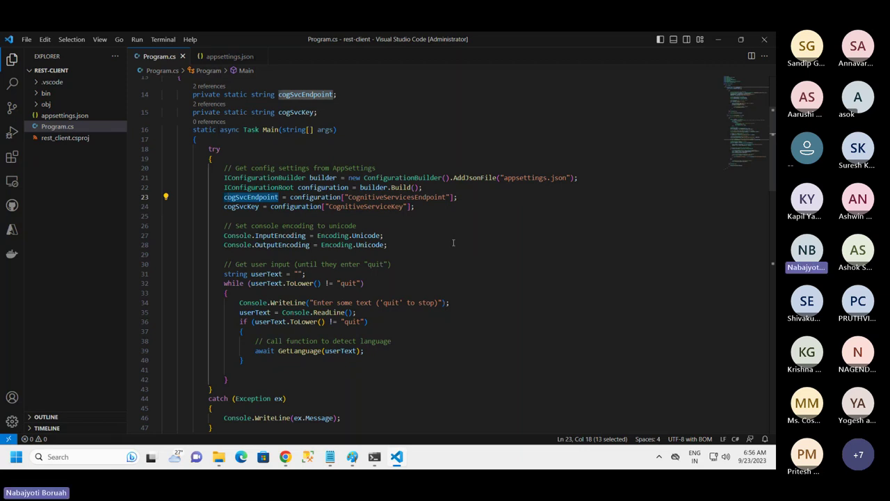
left_click_drag(336, 112, 224, 112)
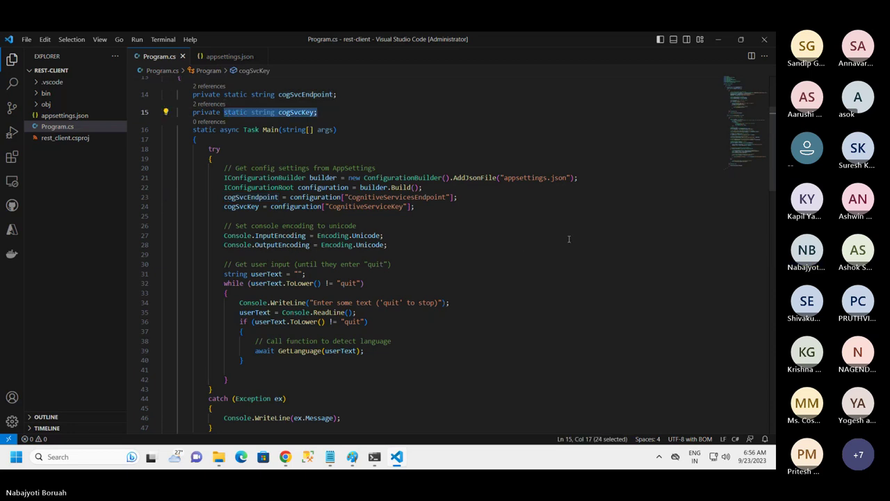
mouse_move(285, 234)
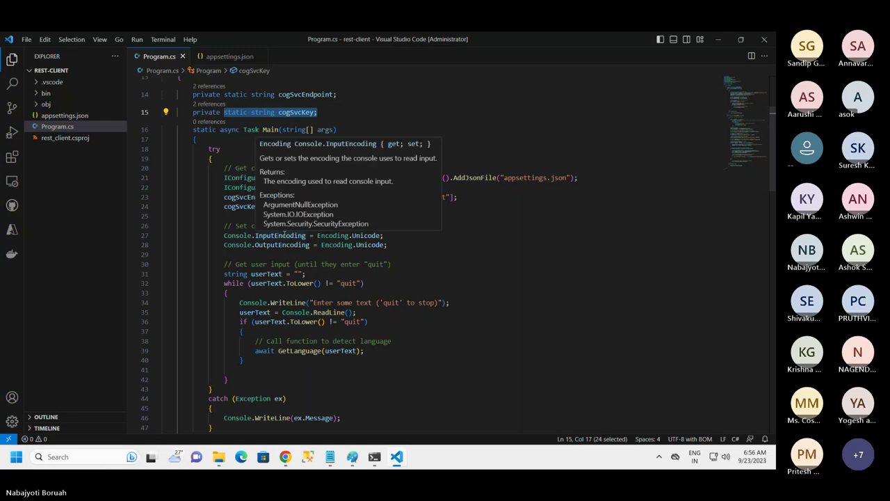
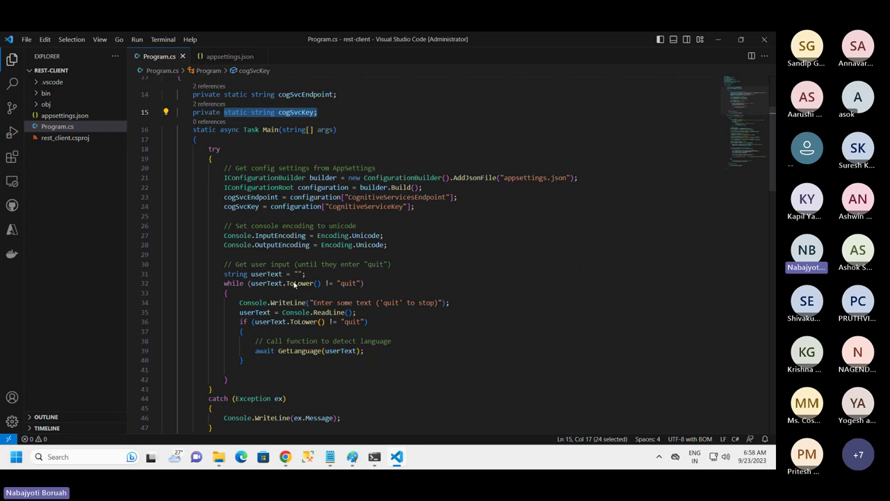
- Point out the empty userText string initialization and trace the while loop that runs until "quit" is entered
left_click(309, 275)
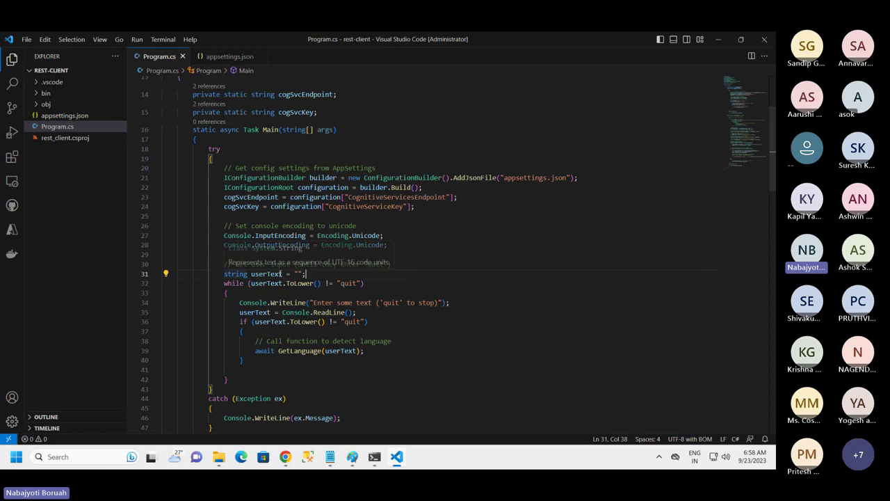
key("Left")
key("Left")
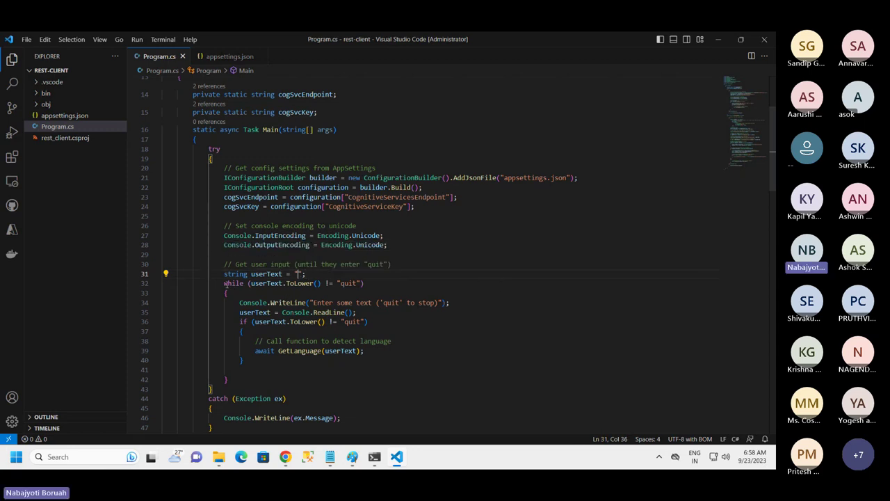
left_click_drag(224, 283, 265, 361)
left_click(227, 379)
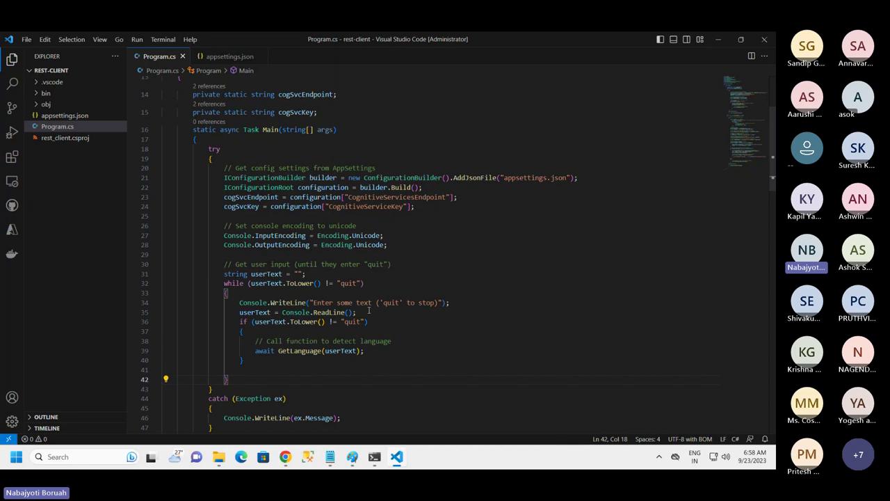
- Highlight the Console.ReadLine assignment to userText, then the GetLanguage call and its userText argument inside the loop
left_click_drag(356, 312, 245, 313)
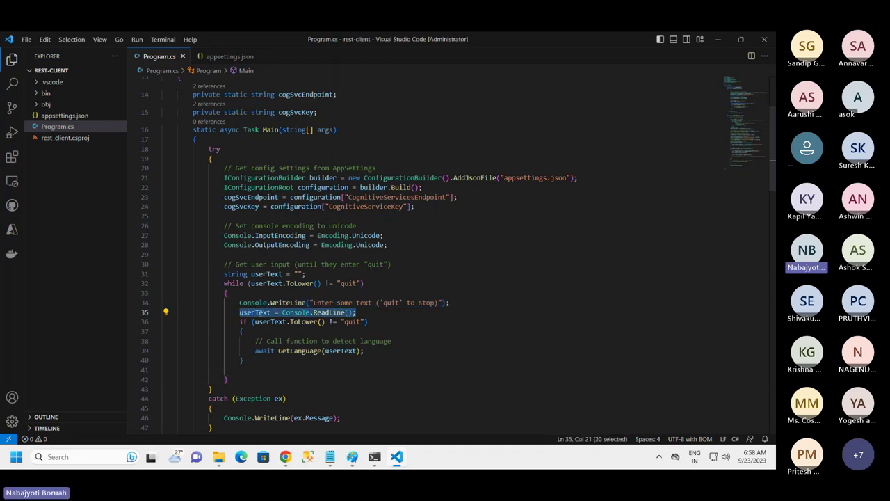
double_click(253, 313)
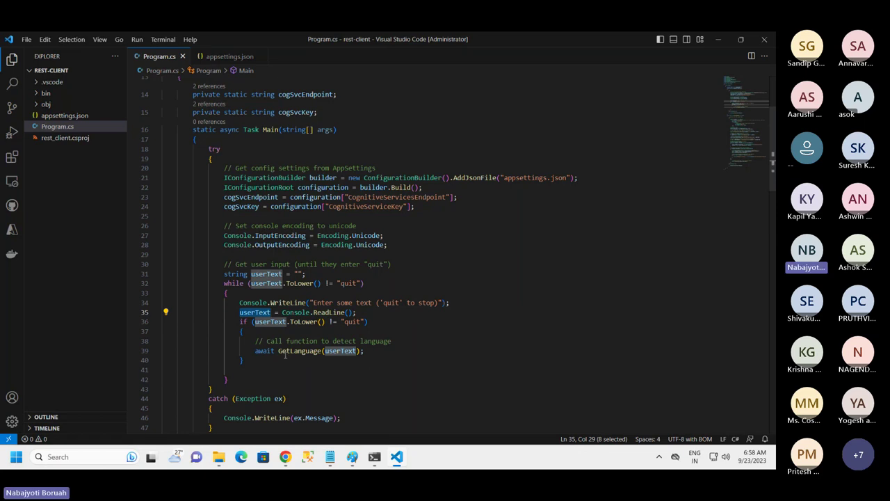
left_click_drag(278, 350, 321, 351)
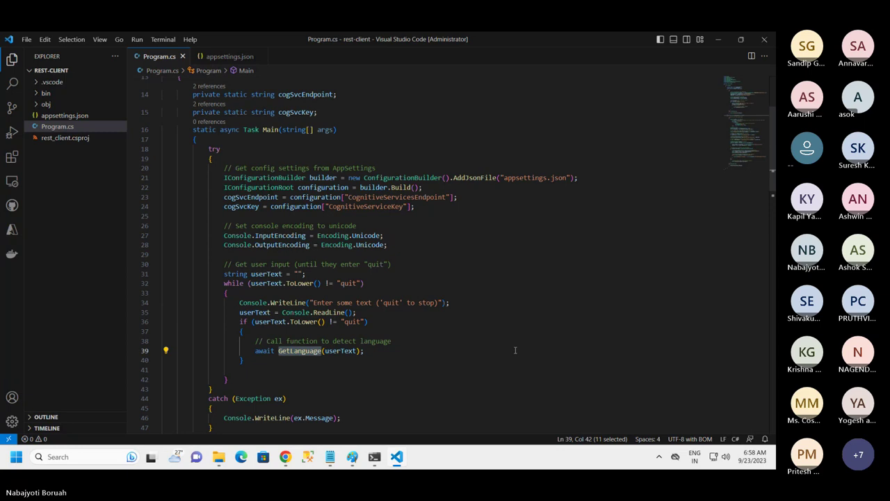
double_click(341, 351)
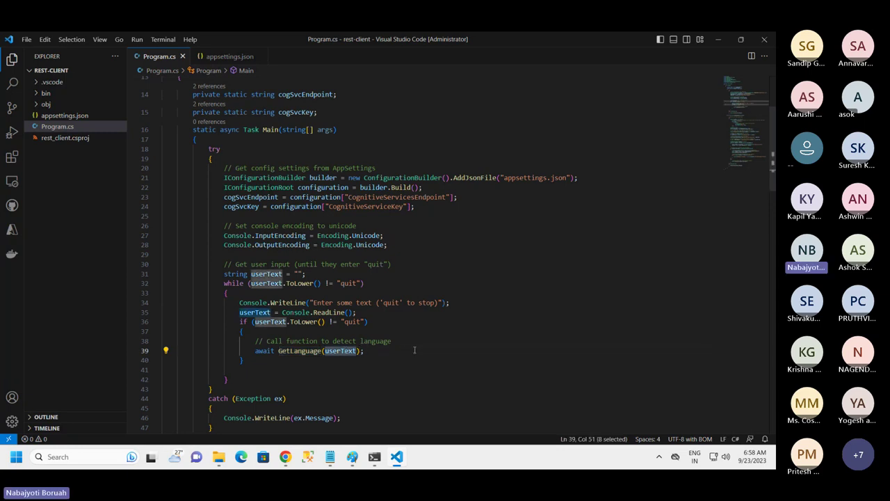
- Highlight the text parameter of the GetLanguage method, then glance at the architecture diagram in Paint and return to Visual Studio Code
scroll(415, 350, "down", 4)
scroll(306, 280, "down", 1)
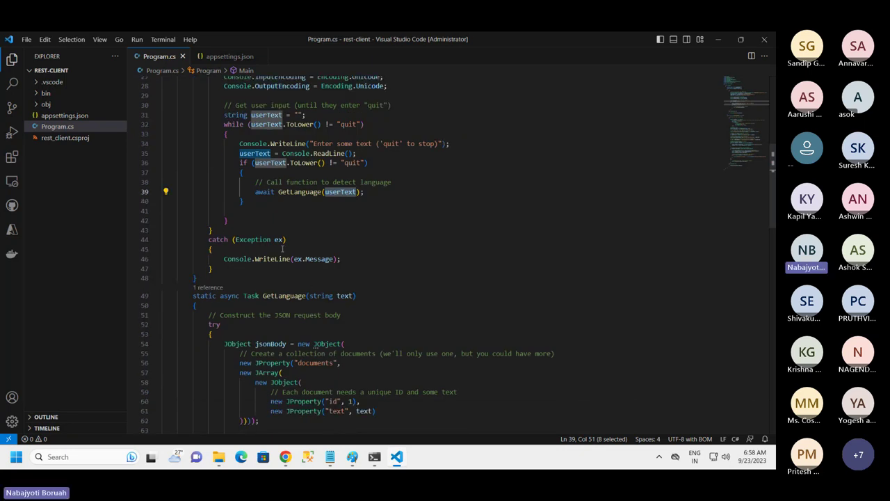
scroll(283, 248, "down", 2)
double_click(344, 233)
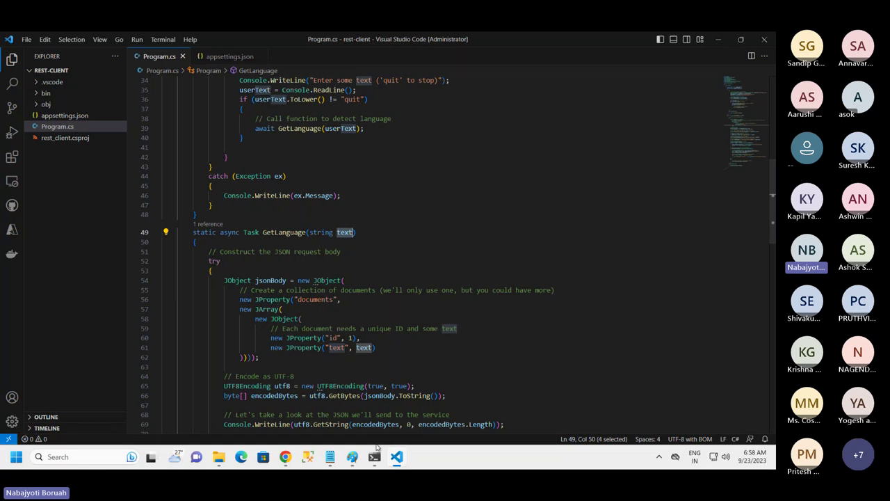
left_click(353, 457)
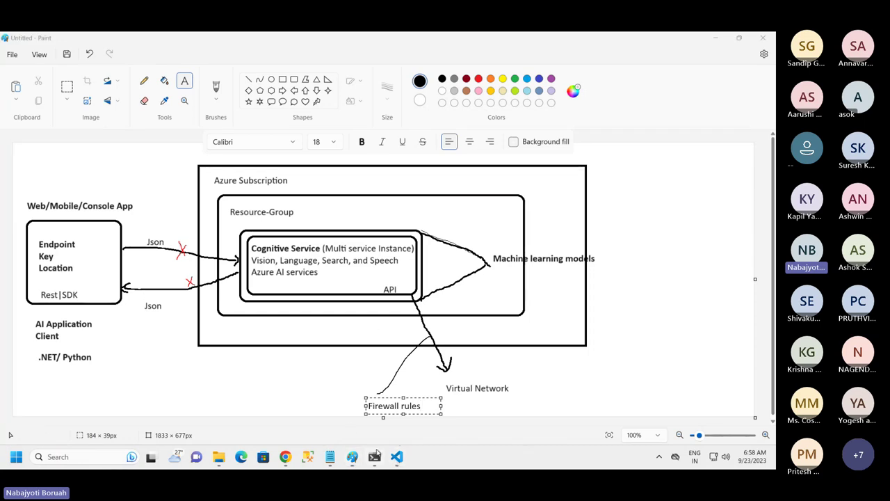
key("alt+Tab")
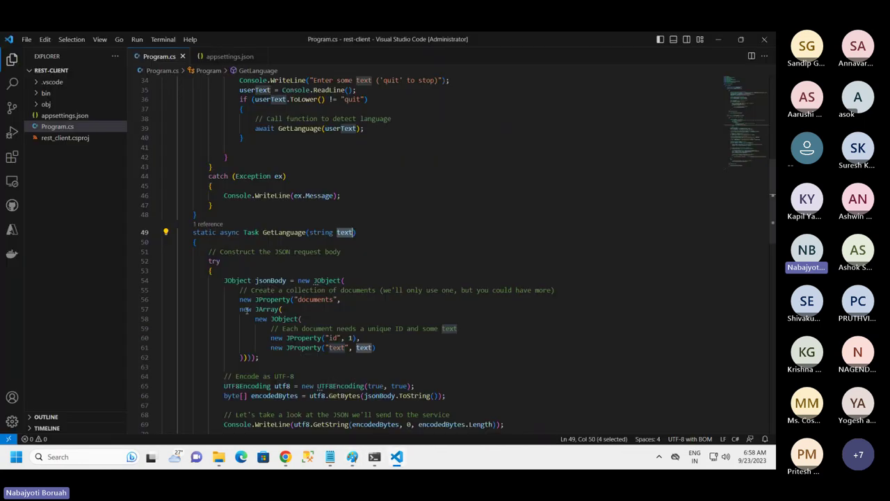
- Highlight the JArray block and "text" property of the JSON request body, then the encodedBytes line that encodes it as UTF-8
left_click_drag(247, 310, 259, 357)
left_click(338, 375)
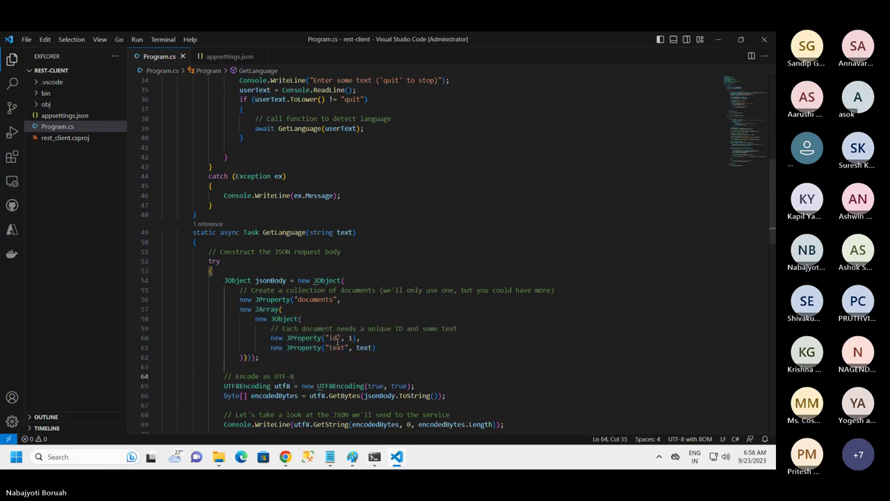
left_click_drag(332, 338, 375, 348)
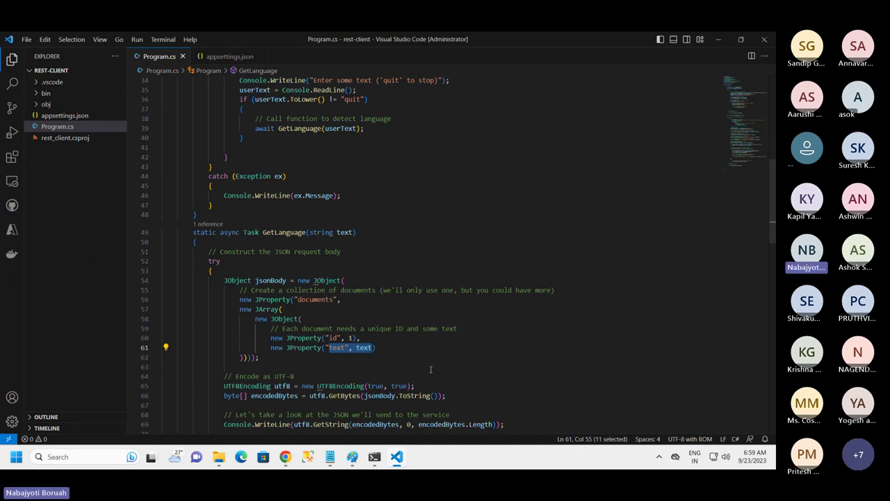
scroll(310, 358, "down", 2)
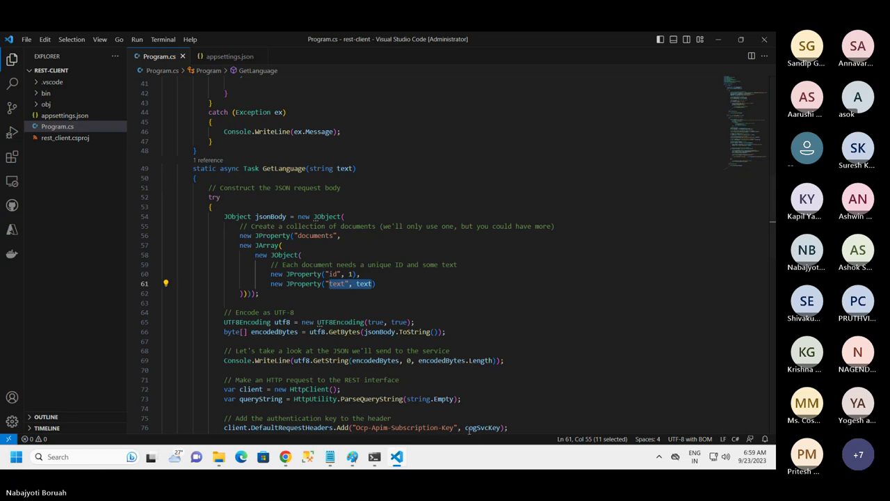
left_click_drag(463, 332, 263, 332)
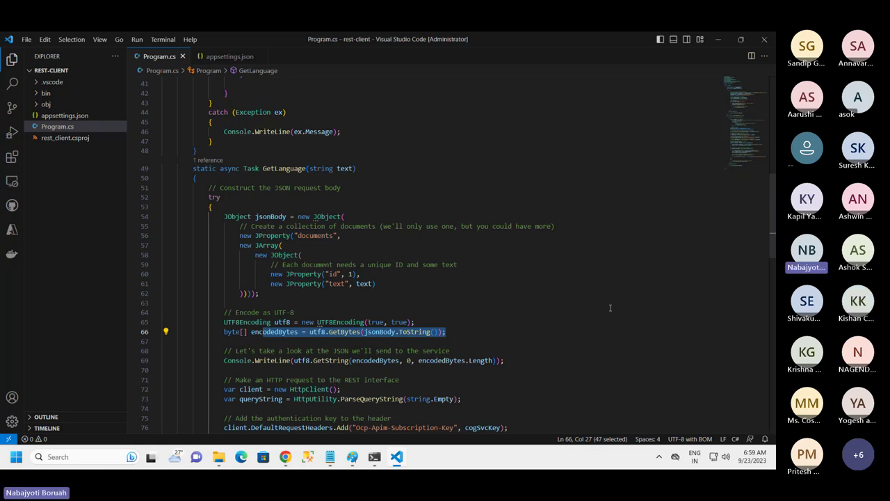
- Examine the GetLanguage lines that print the encoded JSON request and create the HTTP client and query string
scroll(611, 307, "down", 1)
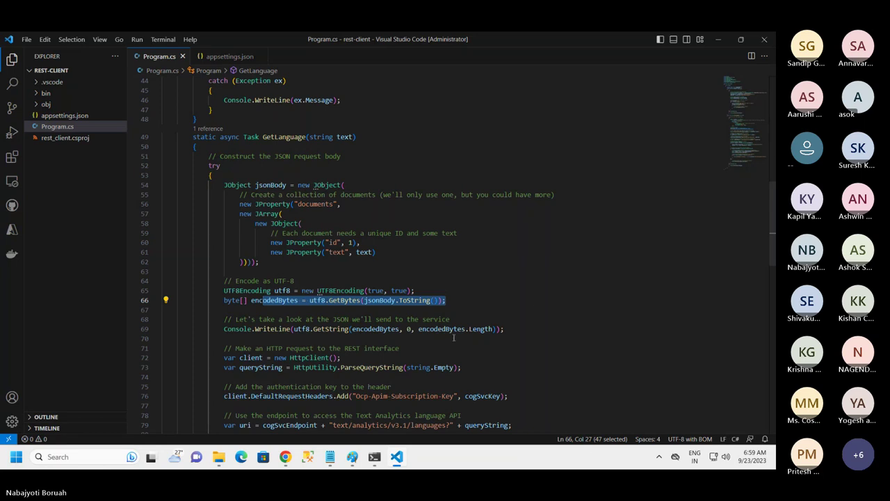
left_click_drag(518, 329, 420, 329)
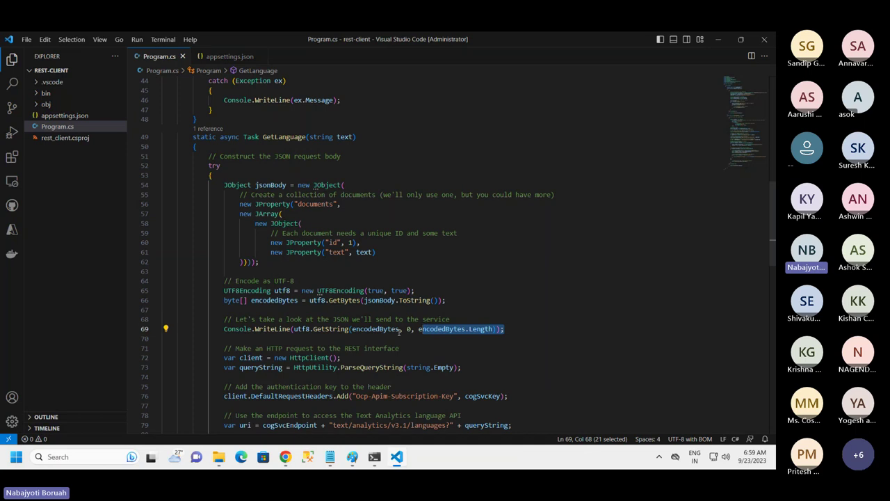
left_click(324, 338)
left_click_drag(258, 330, 502, 329)
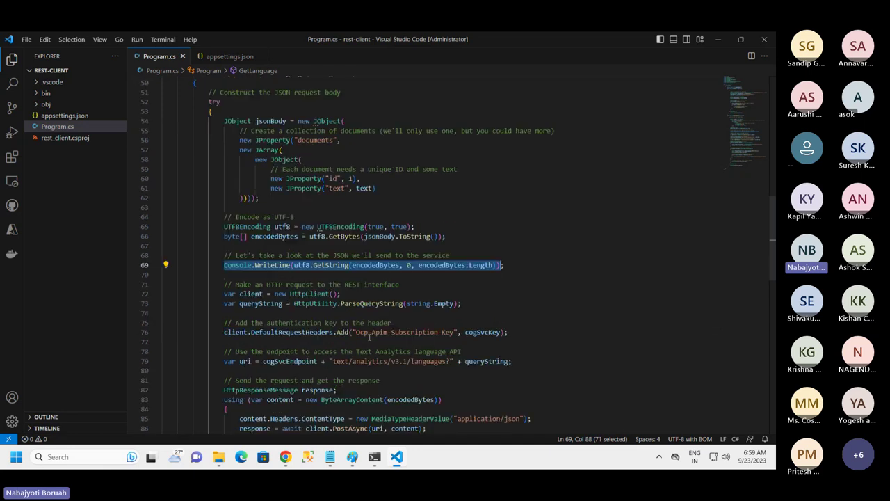
scroll(369, 335, "down", 2)
left_click_drag(224, 294, 463, 306)
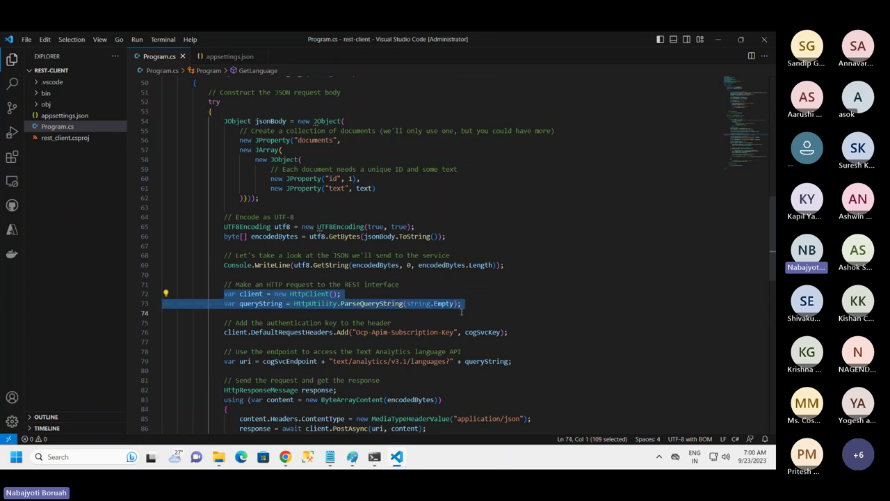
- Examine how the cogSvcKey authentication key is added to the client's default request headers
left_click(379, 322)
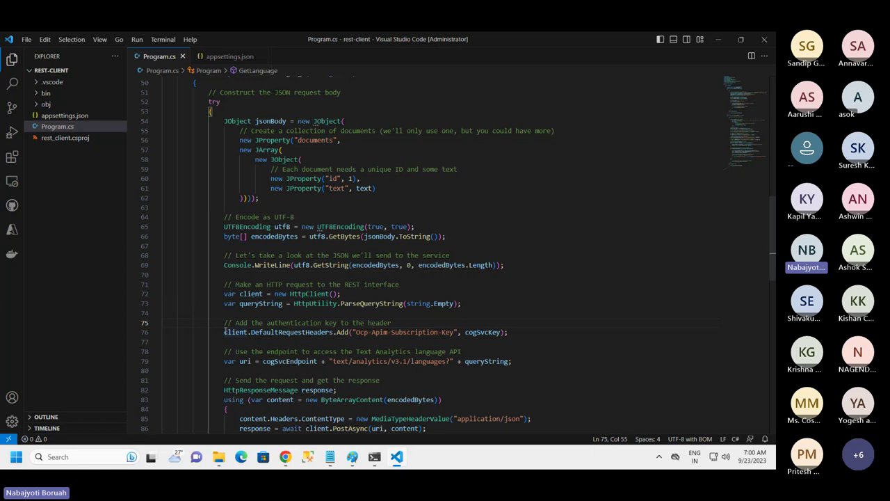
left_click_drag(224, 332, 252, 332)
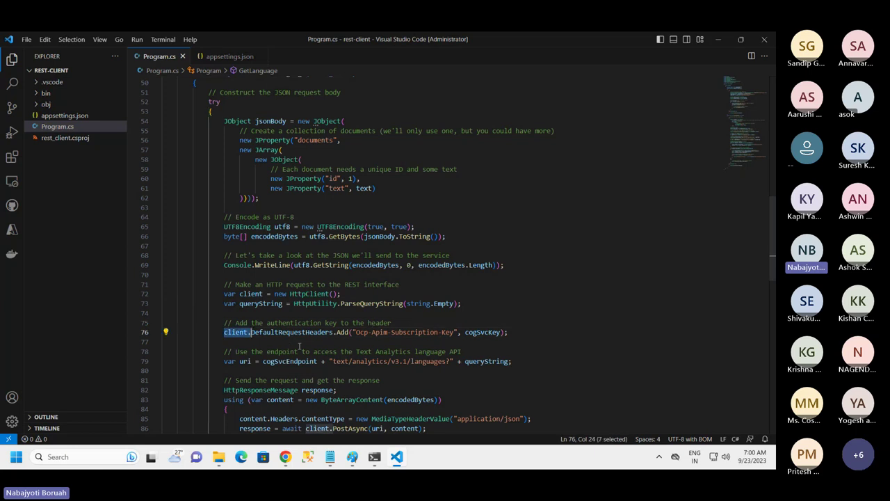
mouse_move(347, 332)
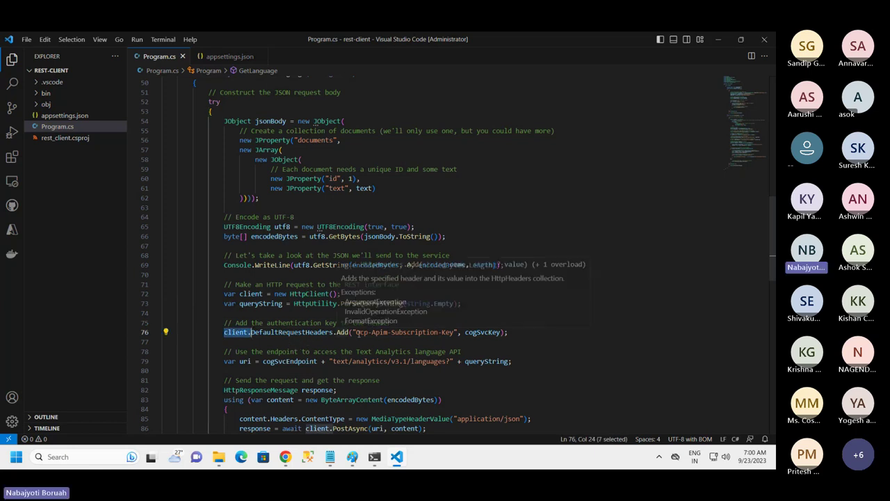
left_click_drag(357, 333, 501, 333)
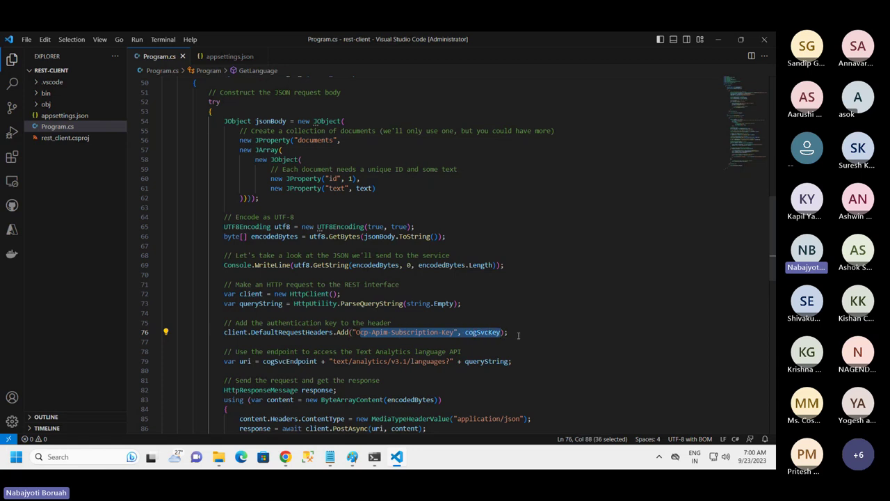
double_click(484, 332)
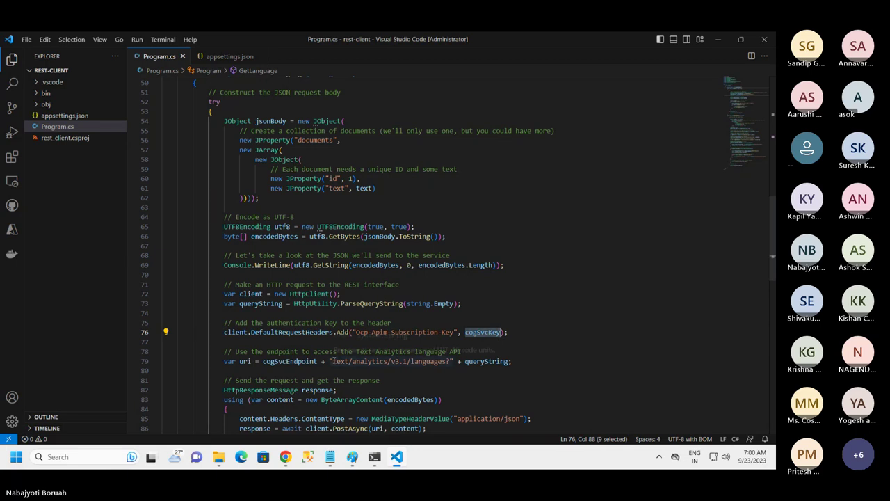
- Trace the cogSvcEndpoint variable in the request URI back to its declaration and the appsettings.json configuration
double_click(266, 361)
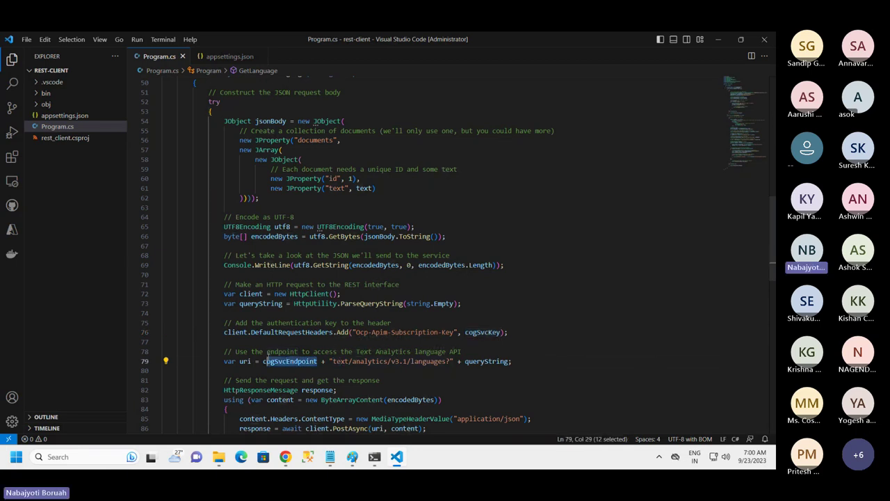
key("shift+Left")
scroll(281, 353, "up", 12)
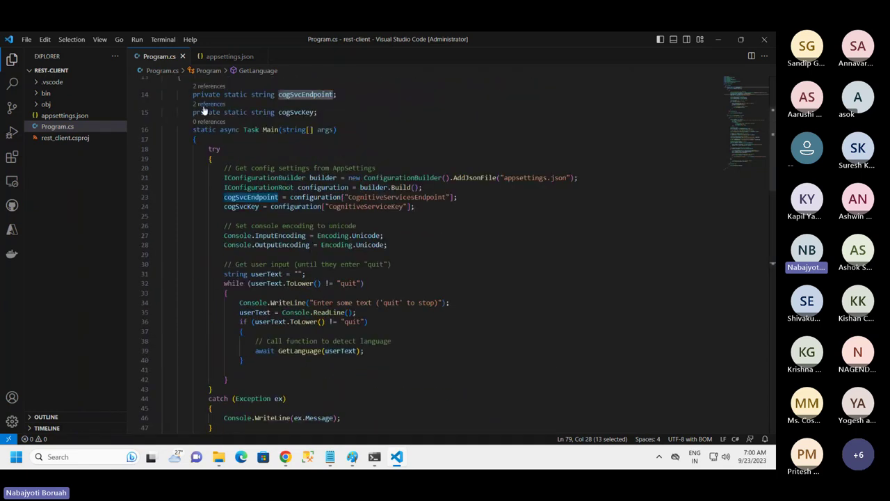
left_click(216, 58)
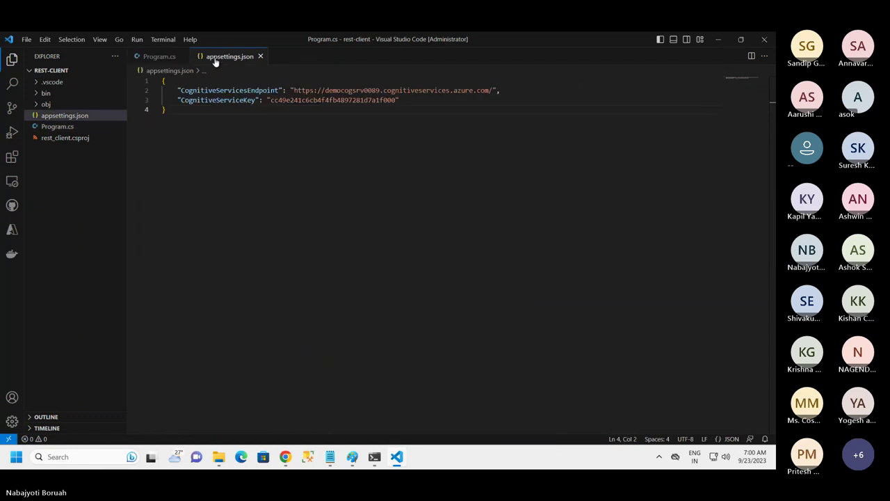
left_click(156, 58)
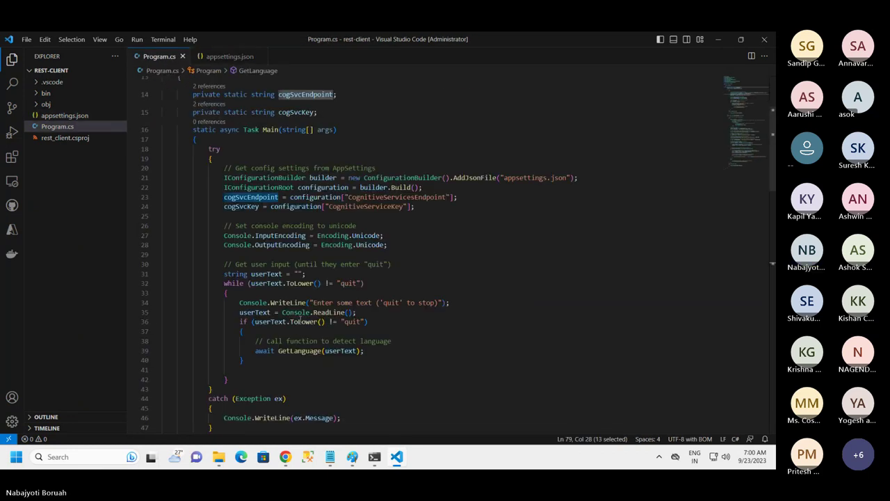
scroll(306, 313, "down", 8)
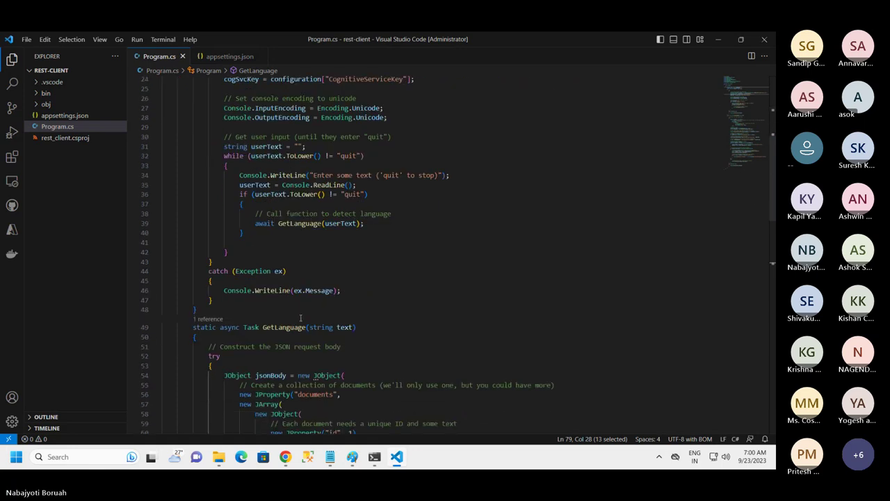
scroll(303, 322, "down", 3)
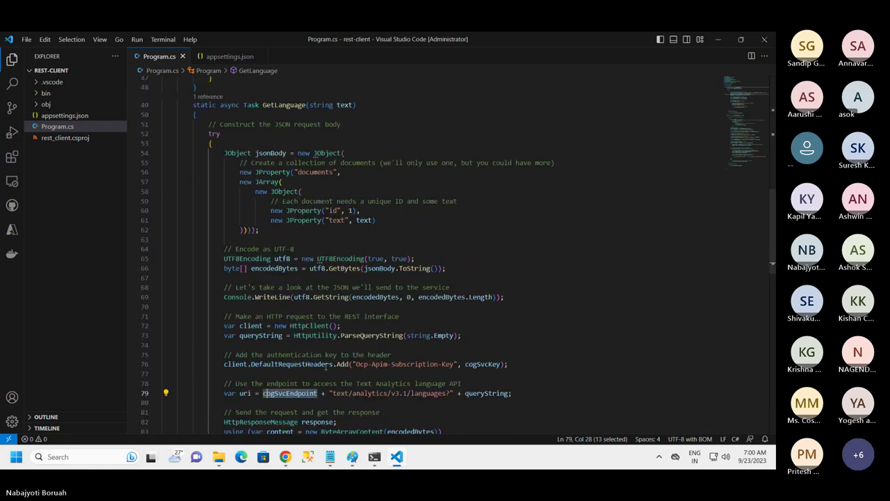
scroll(321, 357, "down", 1)
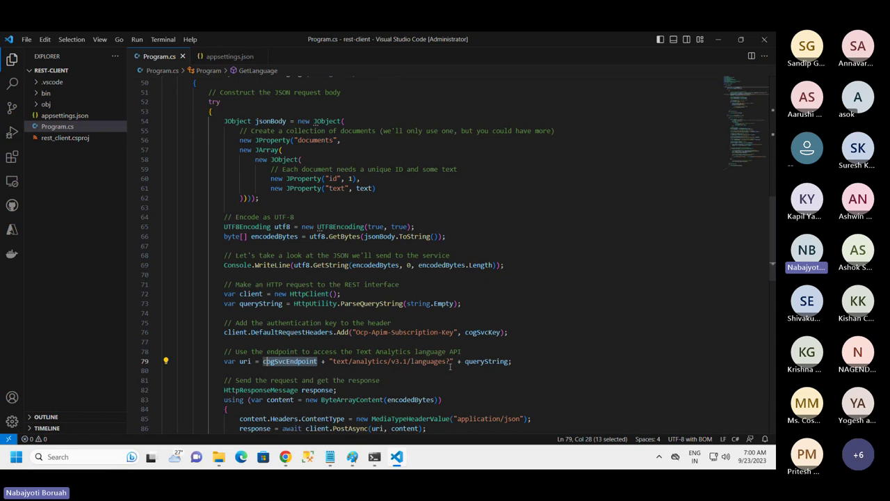
- Examine the queryString definition and the using block that posts the encoded content to the service
left_click_drag(462, 303, 296, 304)
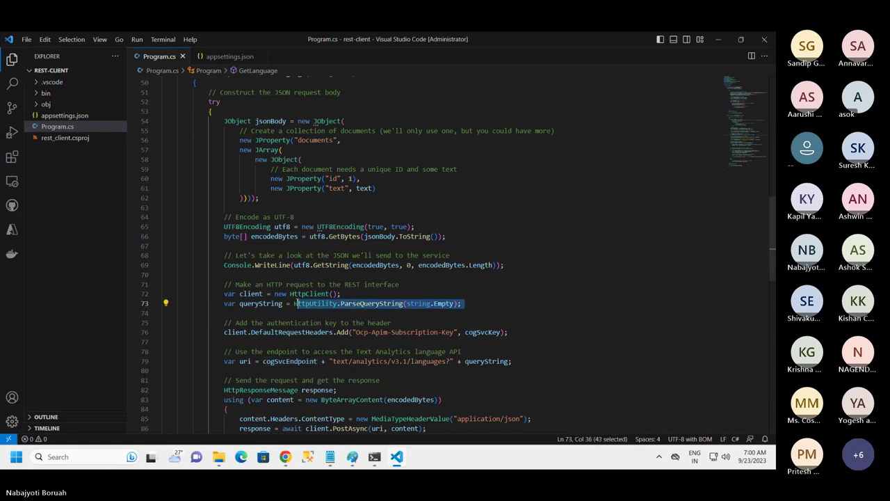
scroll(346, 420, "down", 1)
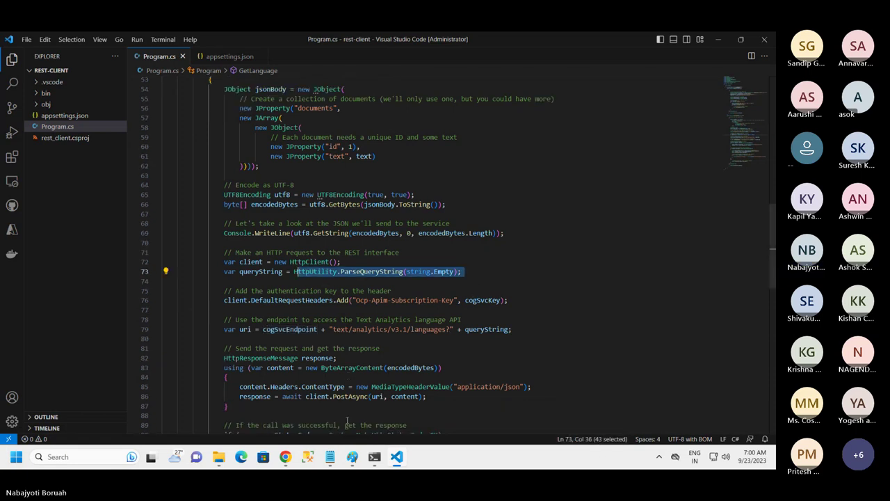
scroll(352, 355, "down", 1)
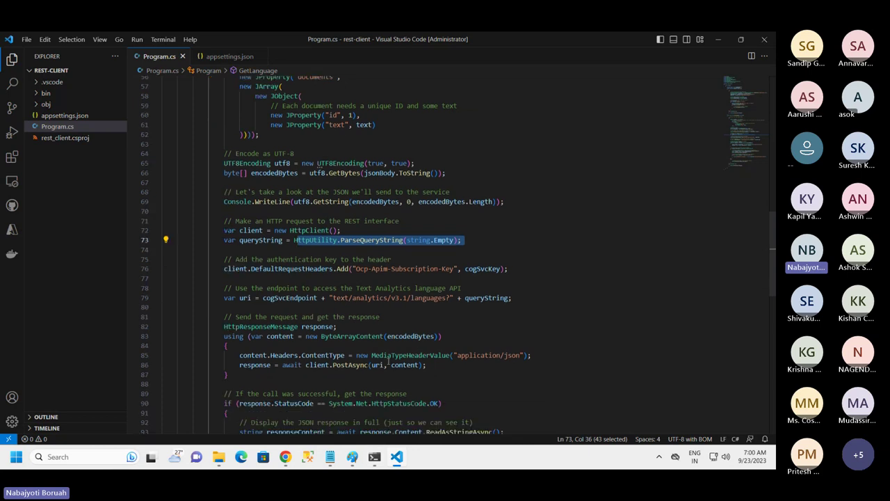
left_click(461, 365)
key("shift+Up")
key("shift+Up")
key("shift+Up")
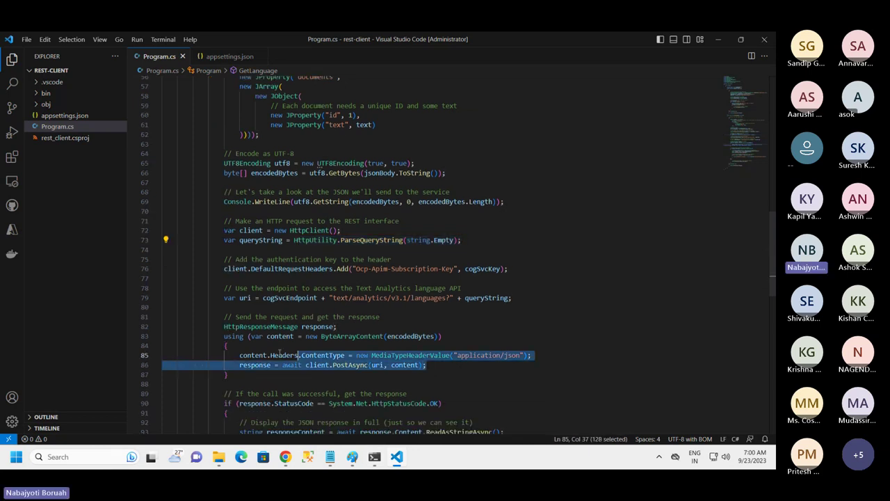
key("shift+Home")
scroll(411, 350, "down", 2)
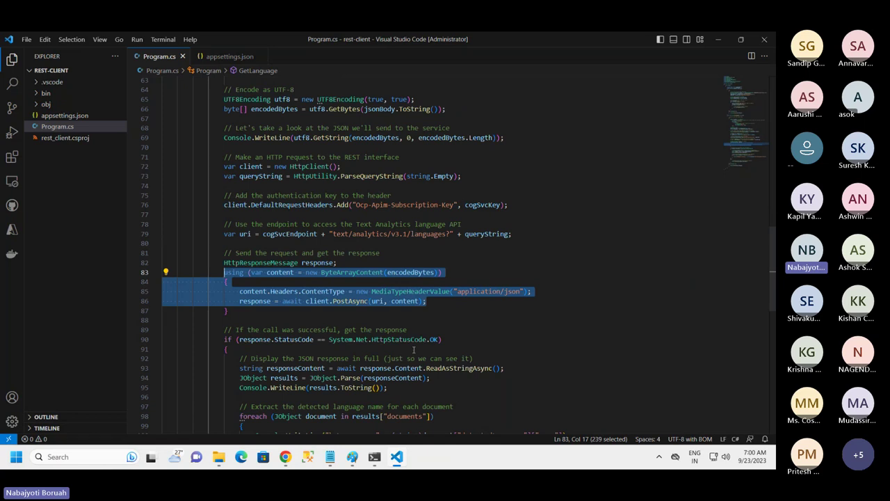
- Examine the response handling code that displays the JSON response and extracts each document's detected language name
scroll(410, 350, "down", 2)
left_click(264, 287)
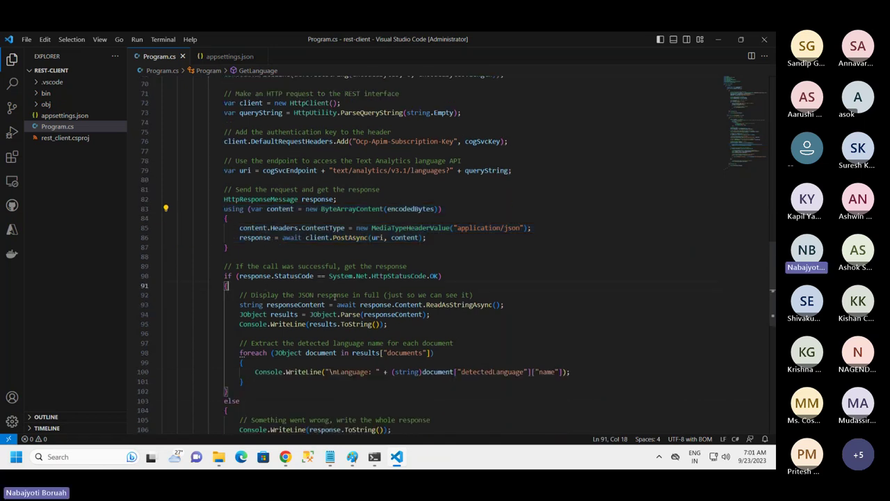
key("shift+Down")
key("shift+Down")
key("shift+Down")
key("shift+Down")
key("shift+Down")
key("shift+Down")
key("shift+Down")
key("shift+Down")
key("shift+Down")
key("shift+Down")
key("shift+Down")
scroll(442, 376, "down", 2)
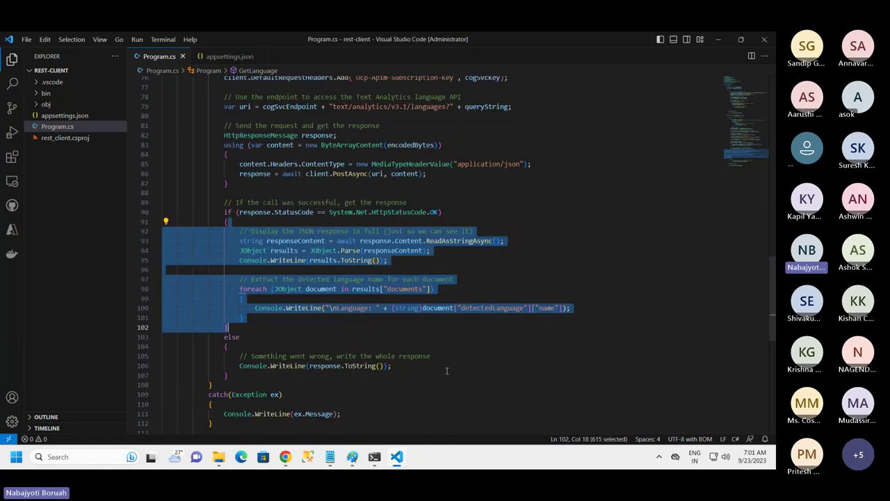
scroll(445, 369, "down", 2)
scroll(473, 359, "up", 2)
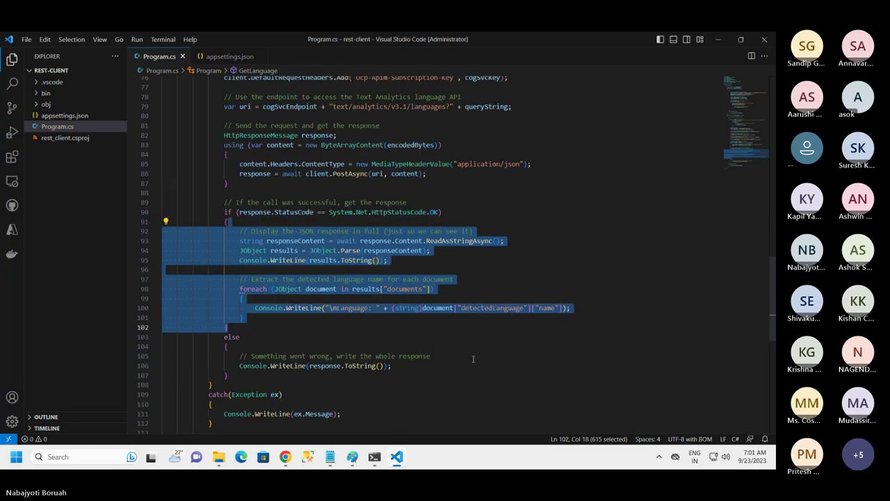
left_click(508, 281)
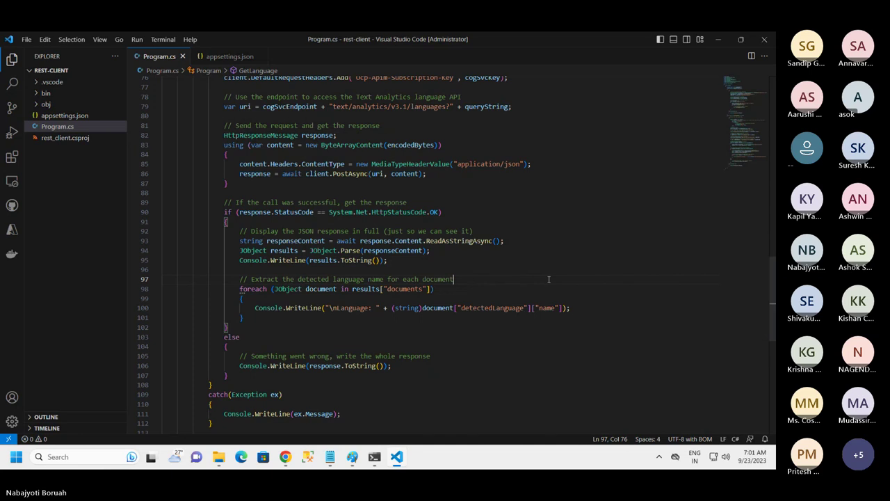
- Review the System.Net.Http using directives at the start of Program.cs and skim the rest of the code
scroll(255, 221, "up", 20)
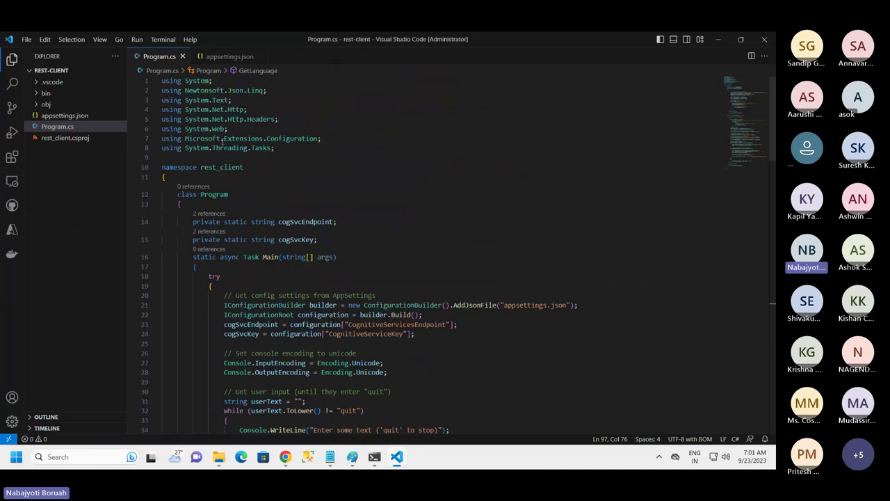
left_click_drag(279, 119, 162, 109)
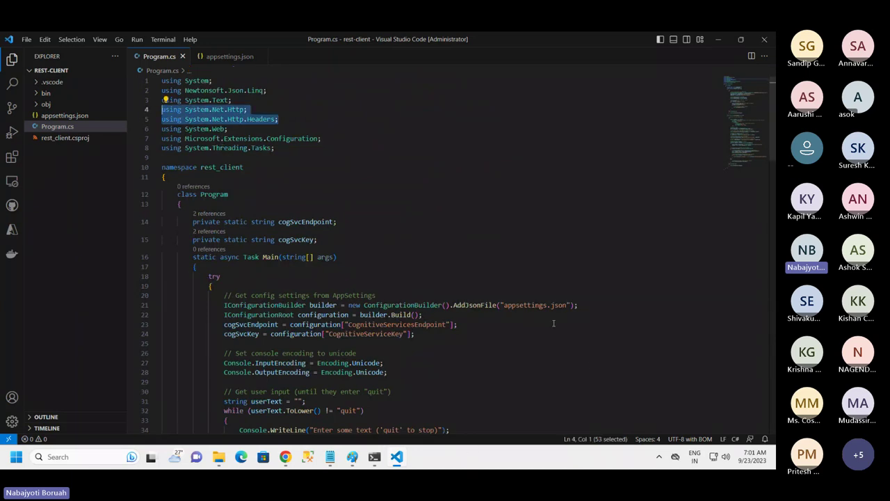
scroll(375, 325, "down", 17)
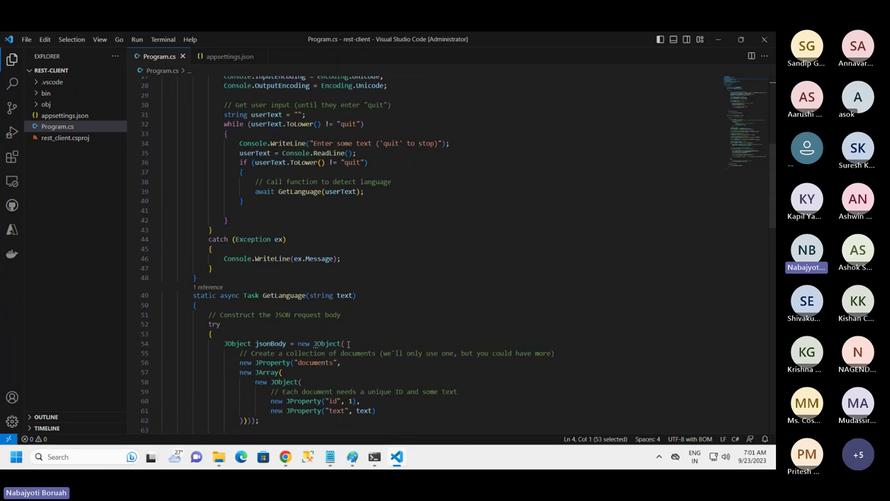
scroll(353, 349, "down", 9)
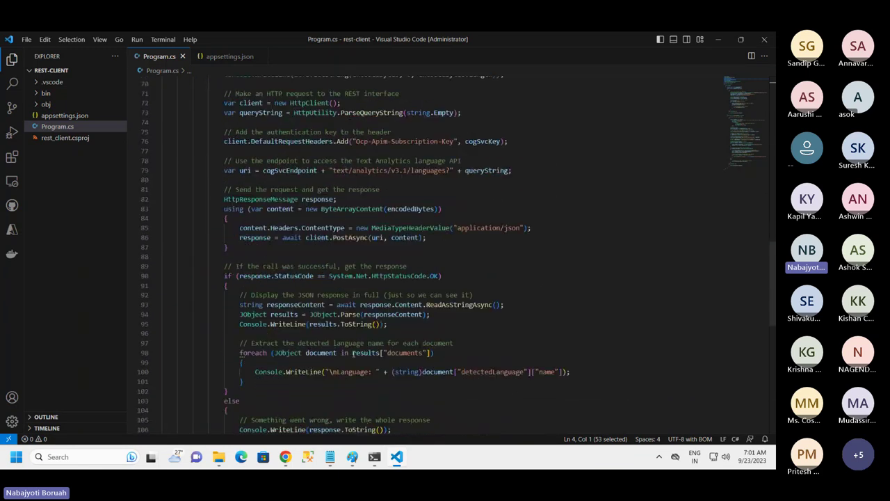
scroll(353, 357, "down", 2)
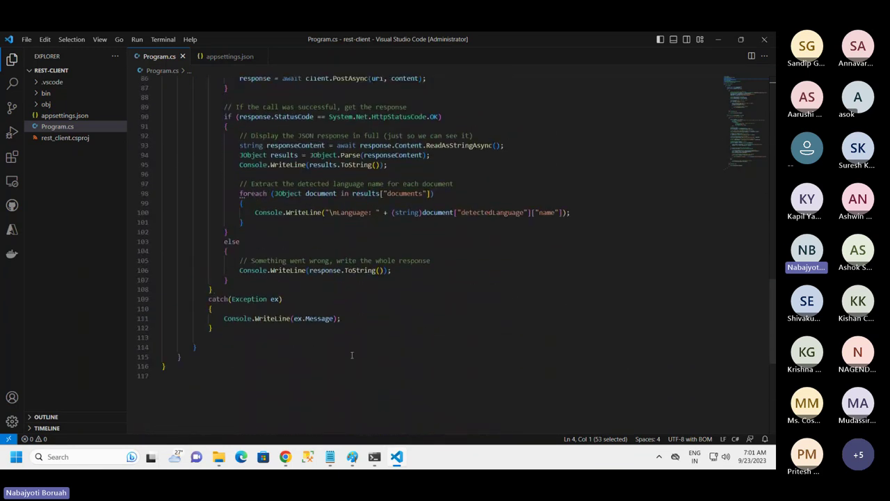
scroll(351, 354, "up", 5)
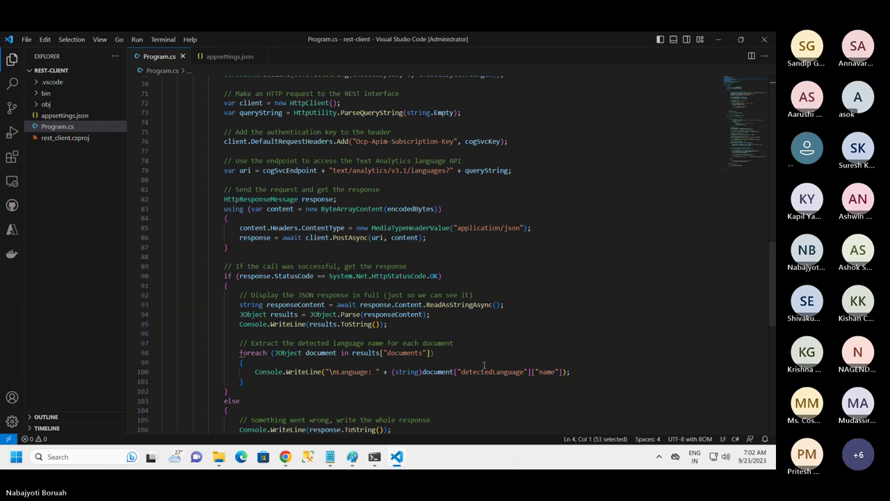
scroll(485, 365, "down", 6)
scroll(254, 232, "up", 3)
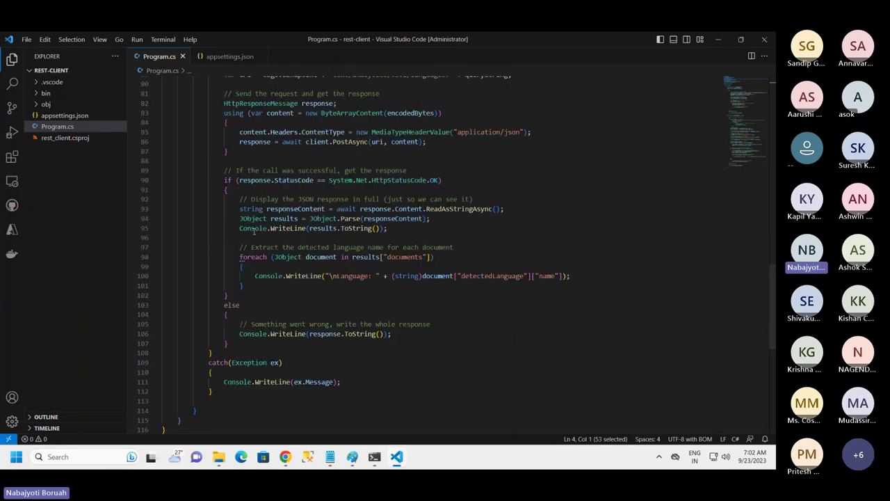
scroll(264, 229, "up", 2)
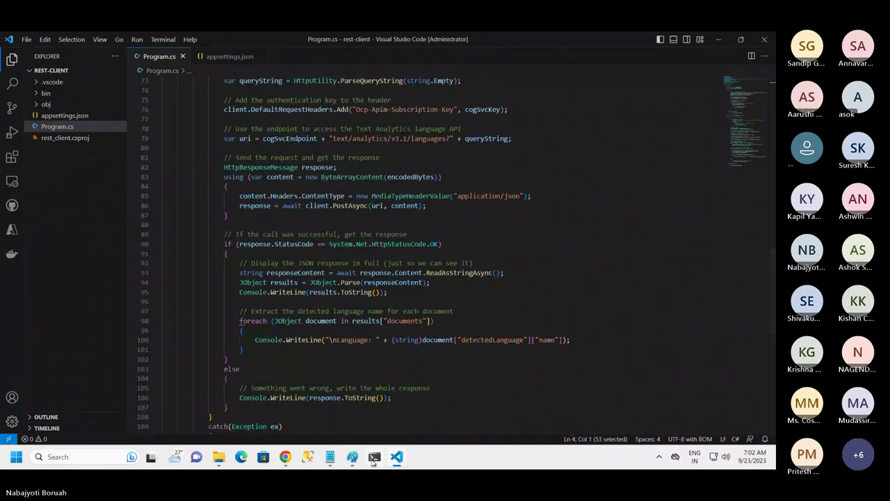
- Switch to PowerShell and build the rest-client project with dotnet build
key("alt+Tab")
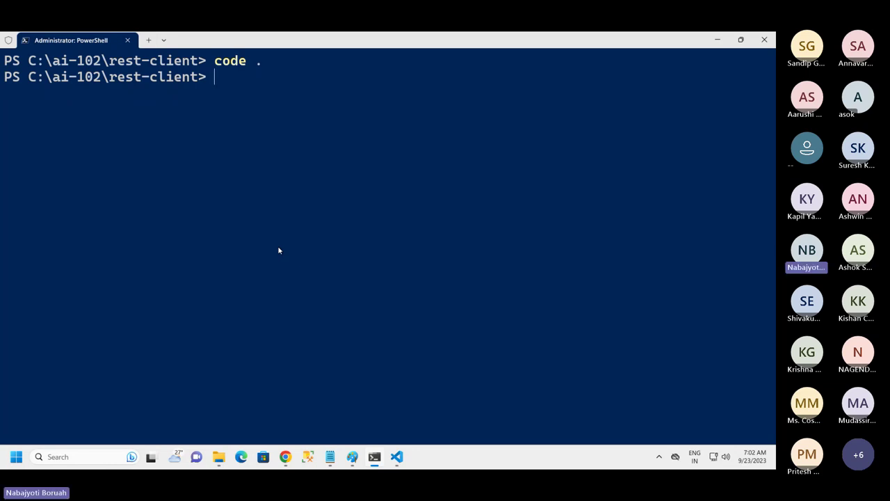
type("do")
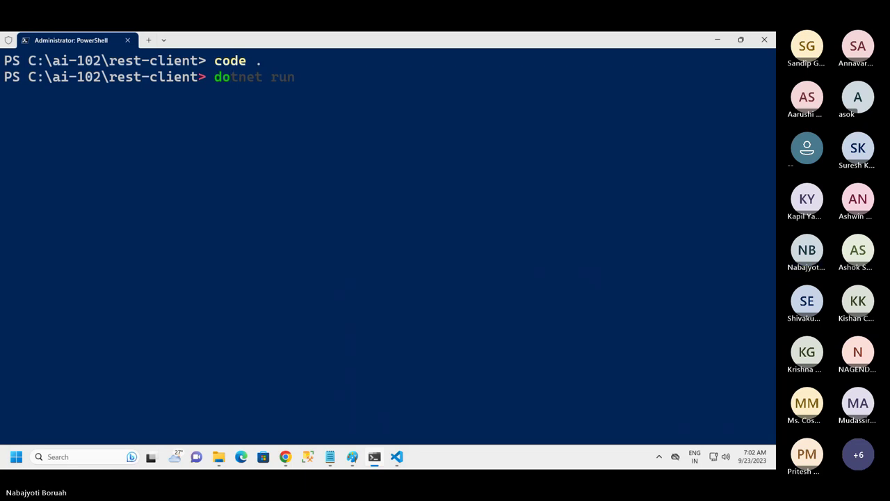
type("tnet ")
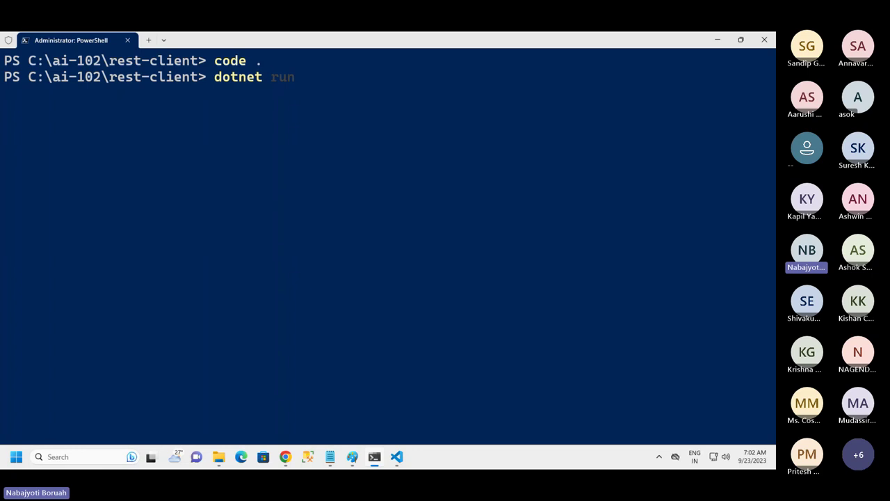
type("build")
key("Return")
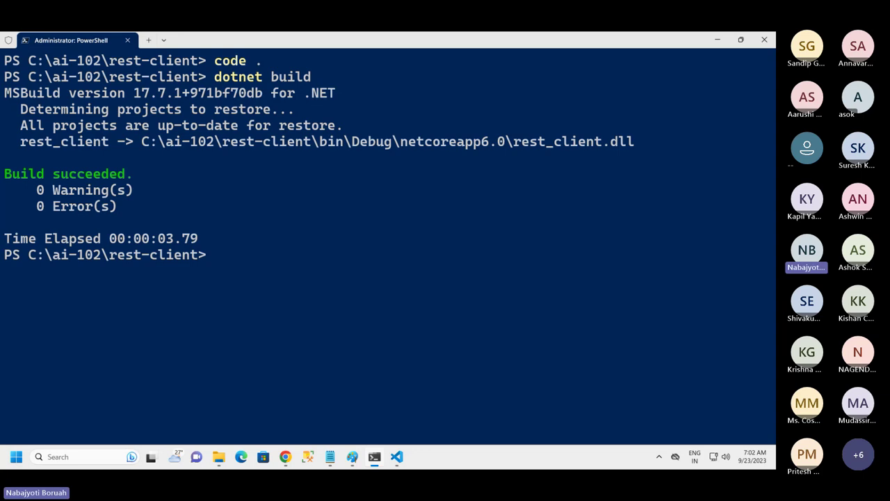
- Start the rest-client application with dotnet run
type("do")
key("Right")
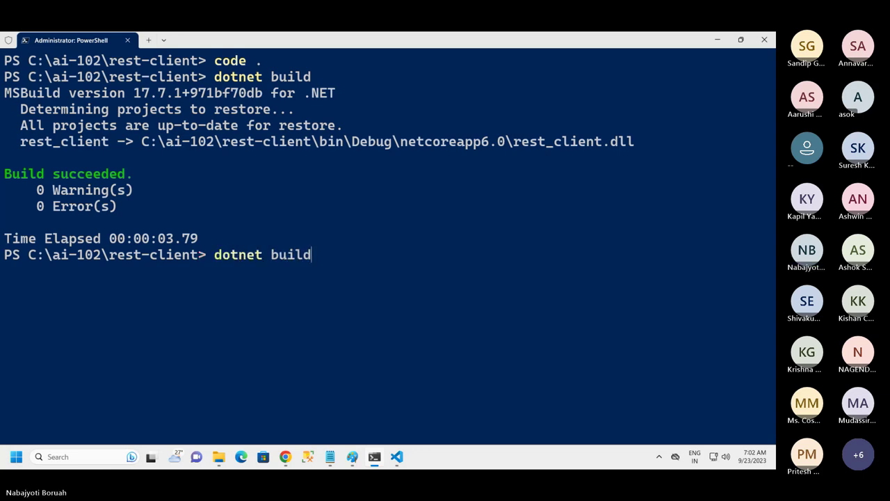
key("BackSpace")
key("BackSpace")
key("BackSpace")
key("BackSpace")
key("BackSpace")
type("run")
key("Return")
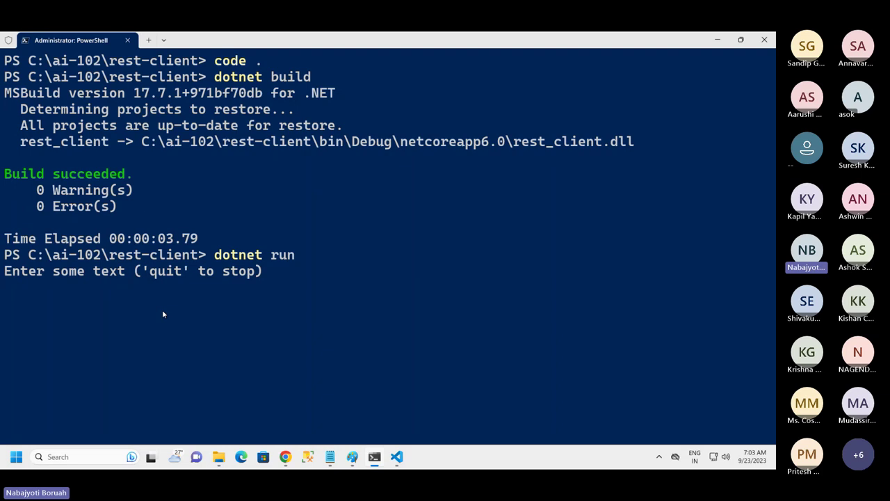
- Submit the text "Hello" for language detection and review the request and response JSON
type("Hello")
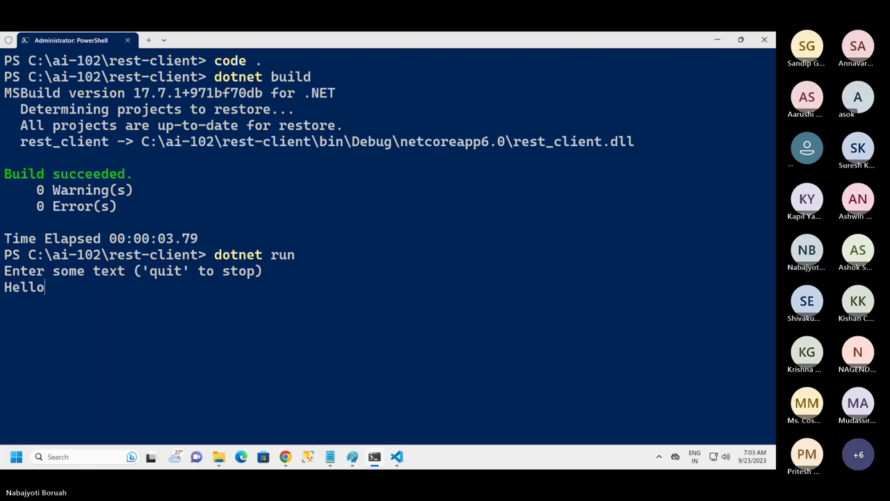
key("Return")
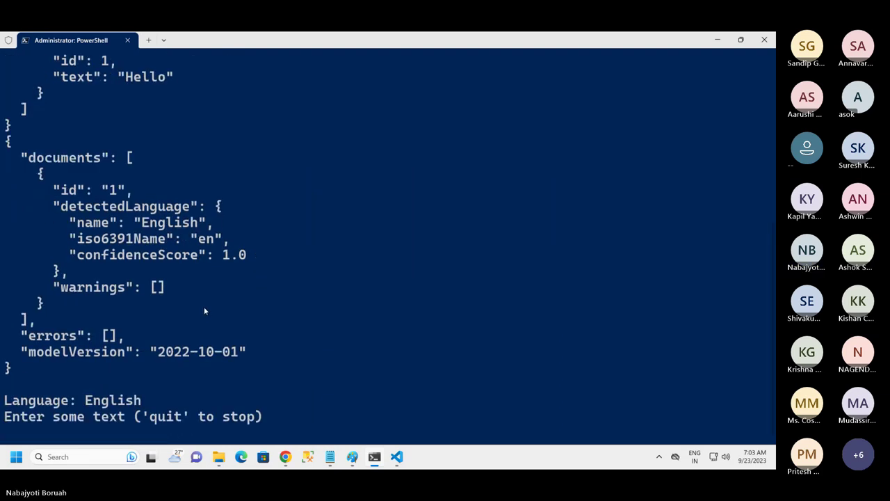
scroll(195, 278, "up", 3)
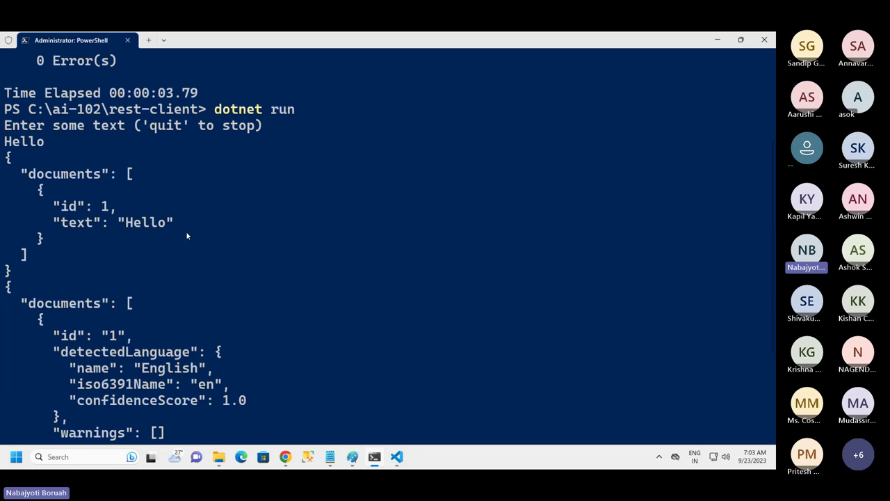
scroll(186, 244, "down", 1)
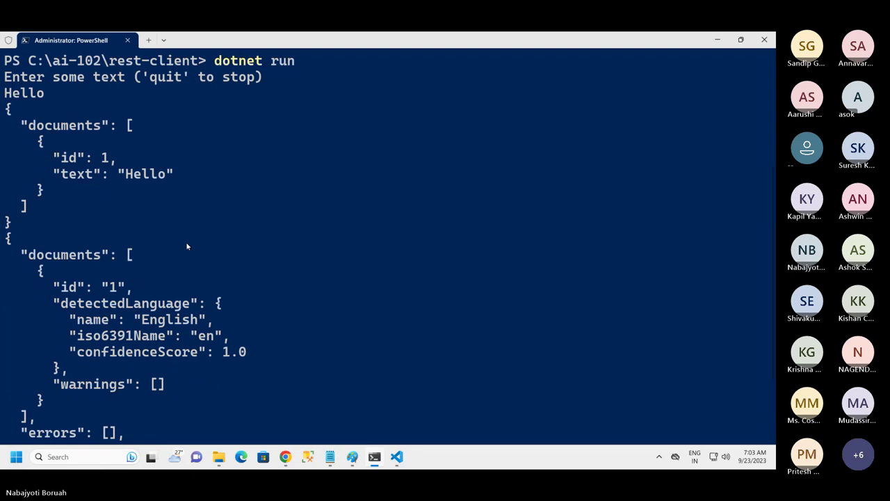
scroll(129, 263, "down", 2)
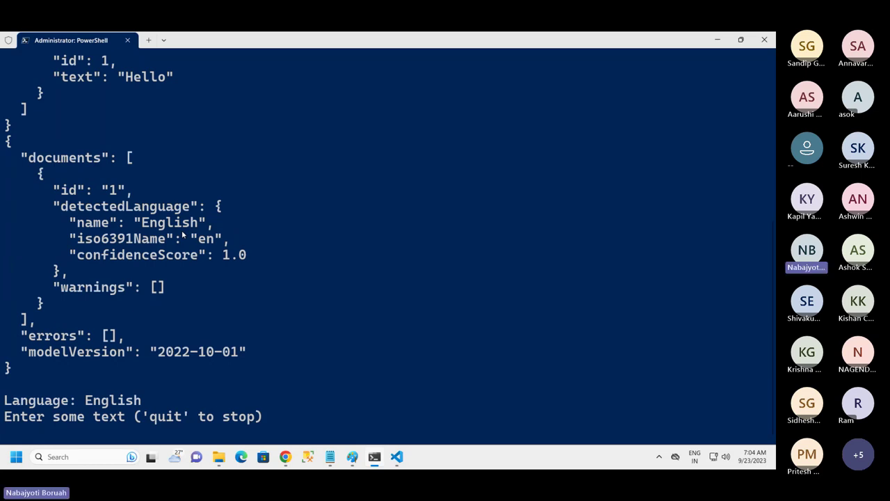
- Submit the text "Bonjour" and inspect the detected language name, ISO code, confidence score and model version in the response
type("Bonjour")
key("Return")
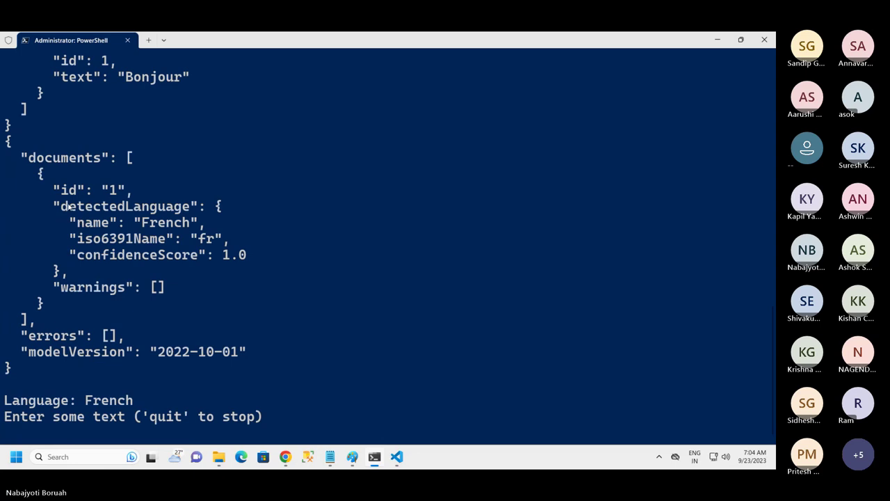
left_click_drag(62, 208, 195, 207)
left_click_drag(142, 222, 222, 239)
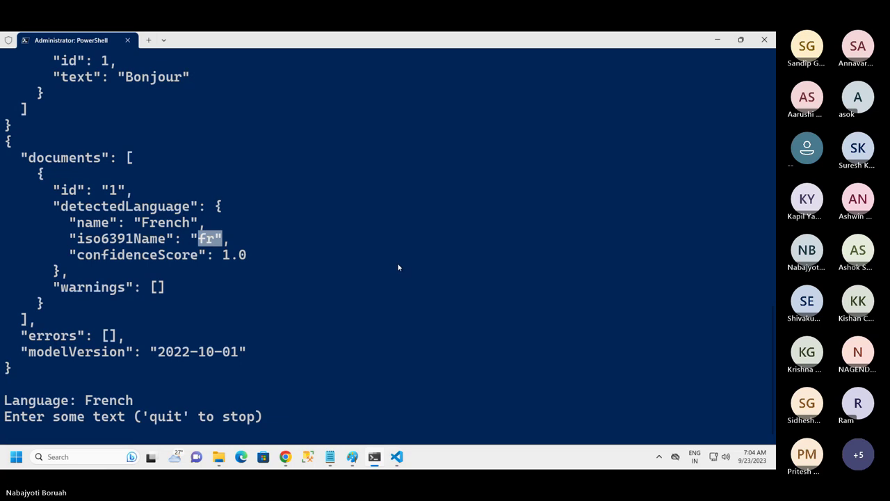
left_click(153, 224)
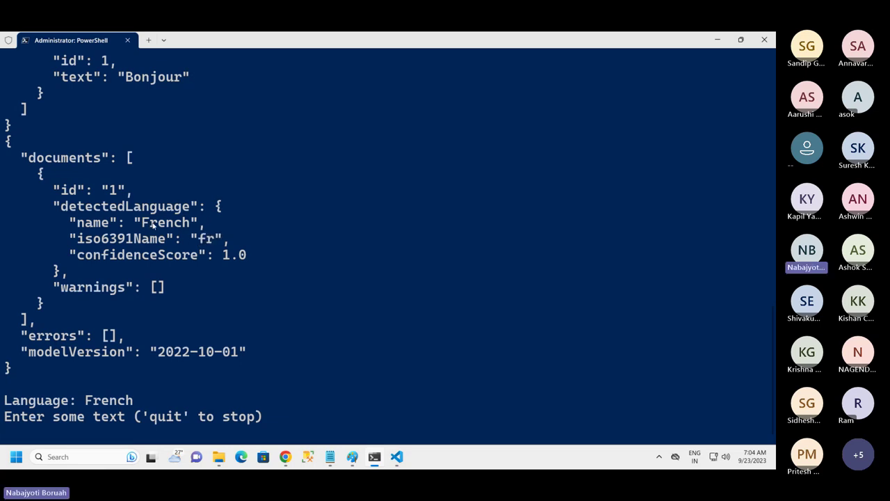
double_click(153, 224)
left_click(231, 254)
left_click_drag(232, 254, 254, 256)
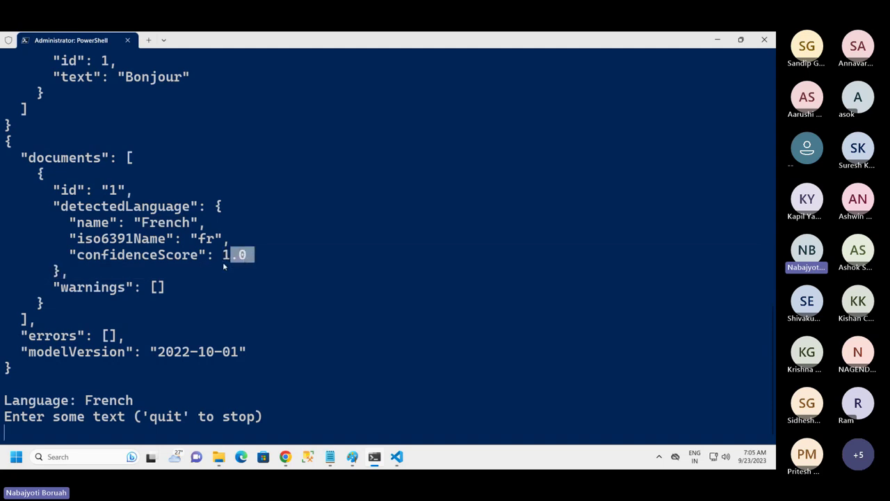
left_click_drag(158, 353, 223, 353)
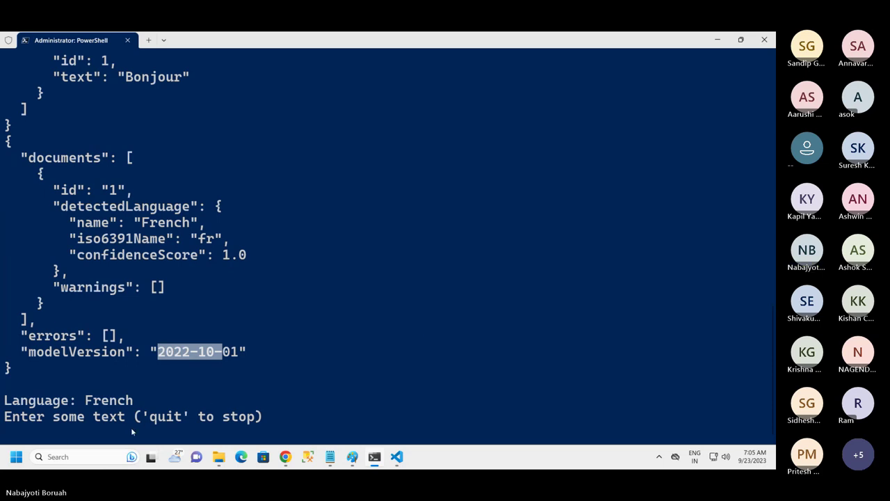
- Submit the text "Gracias" and check the detected language name in the response
type("Gra")
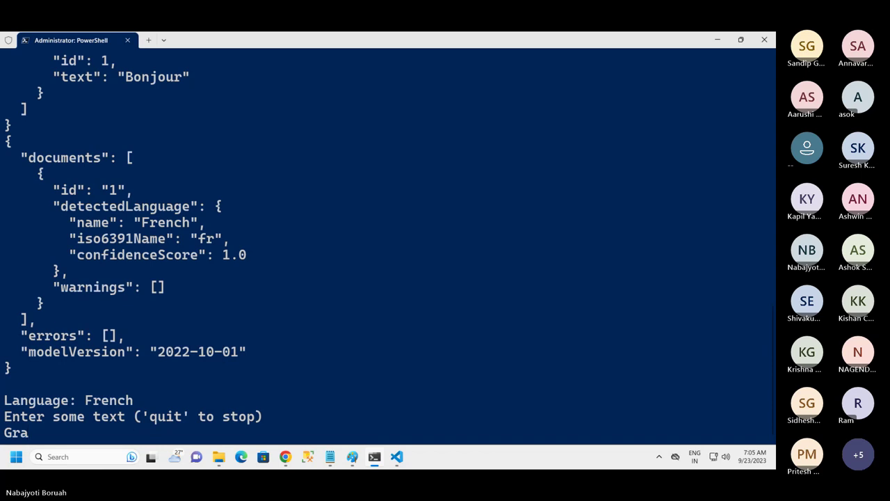
type("cias")
key("Return")
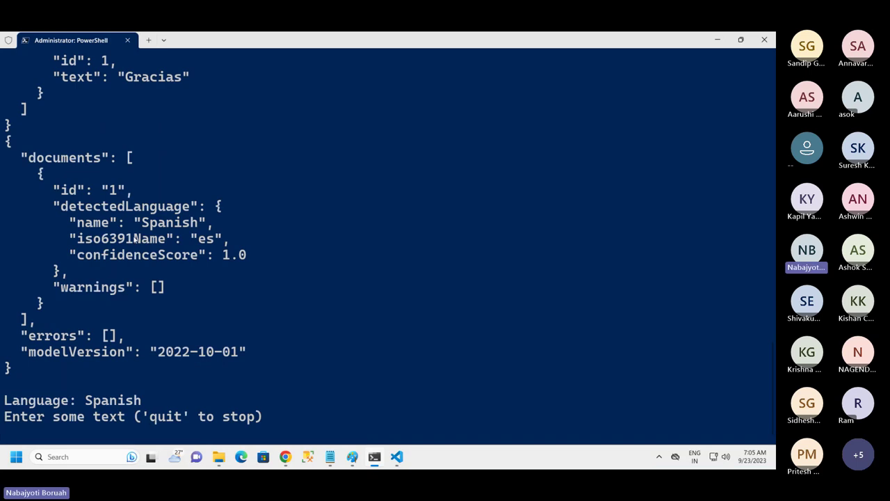
left_click_drag(142, 222, 206, 222)
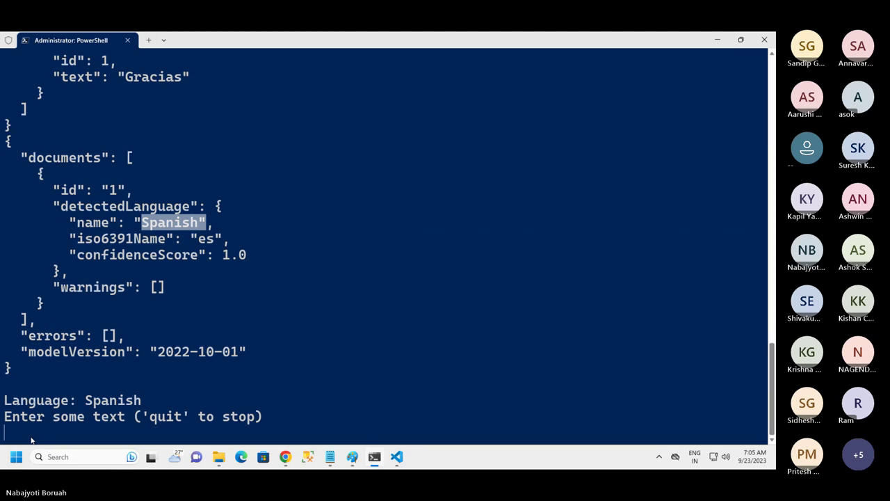
- Submit the text "Salud" and check the language name returned for it
type("Sal")
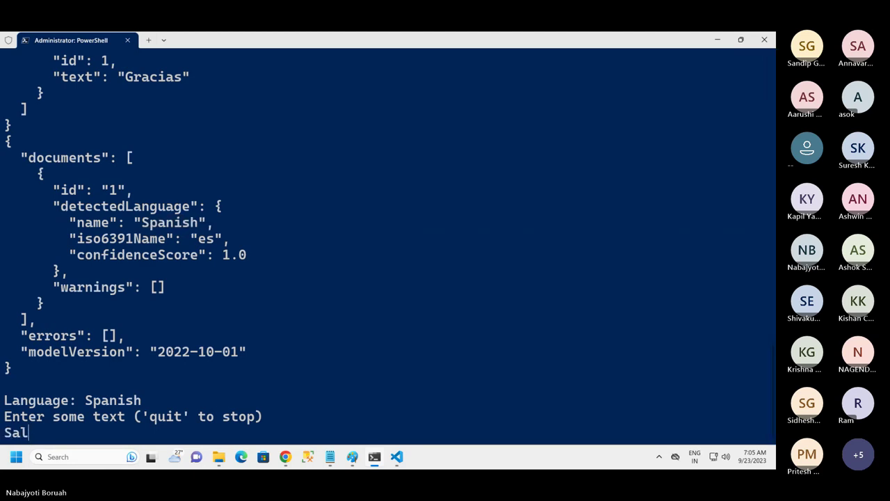
type("ud")
key("Return")
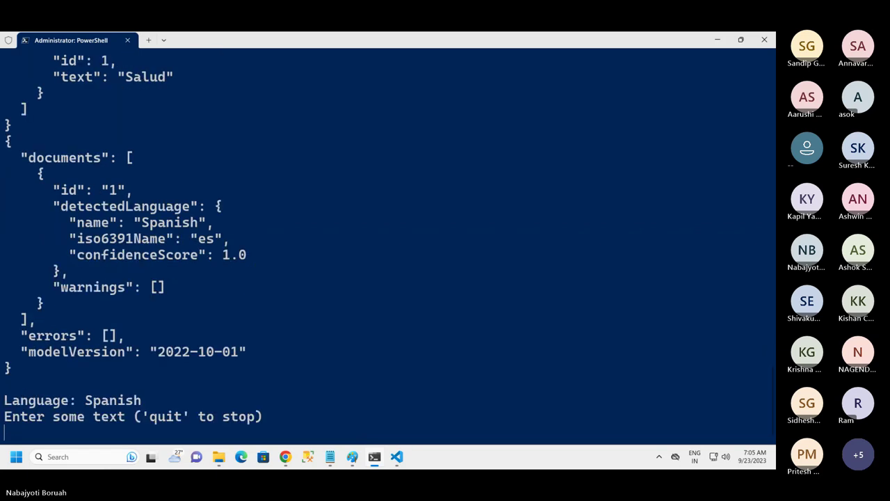
left_click_drag(142, 222, 205, 224)
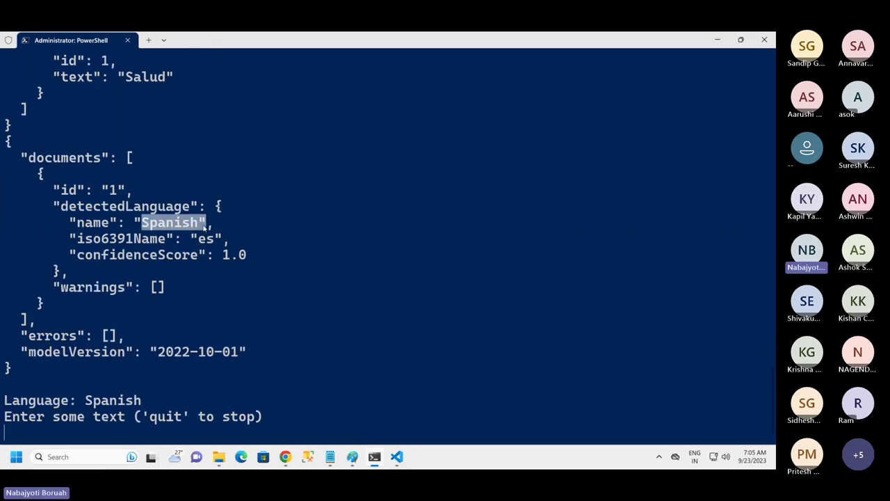
- Compare the "Salud" request document with the documents block of its JSON response
scroll(155, 175, "up", 5)
left_click(134, 271)
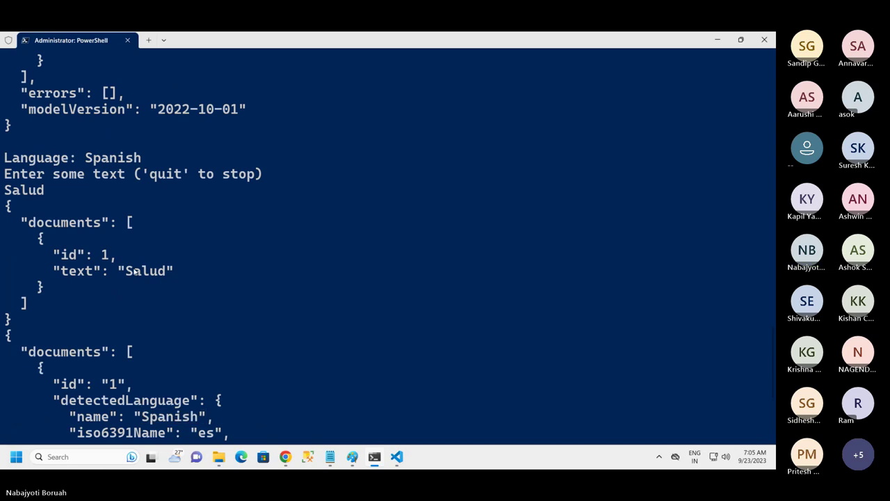
left_click_drag(134, 271, 171, 271)
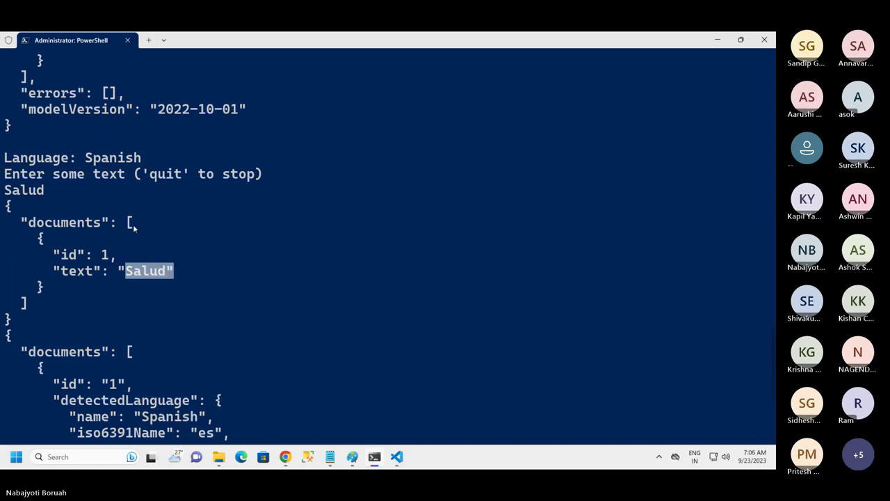
scroll(133, 224, "up", 3)
scroll(133, 222, "down", 6)
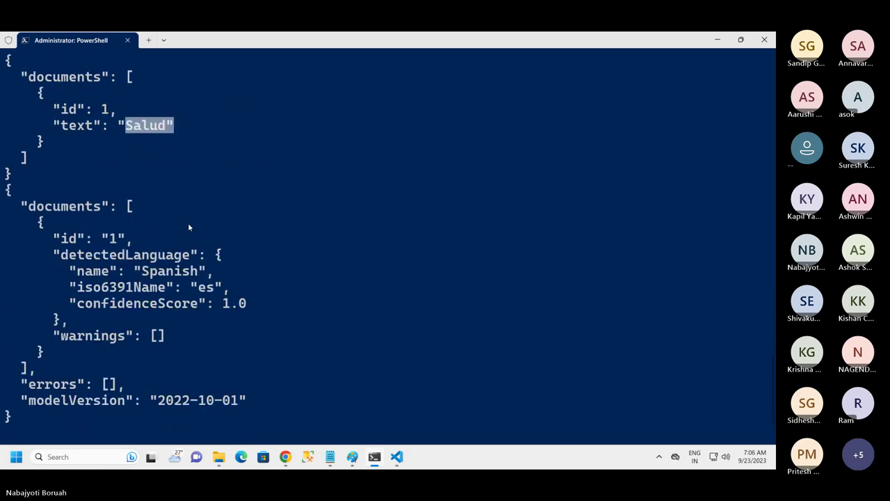
left_click_drag(247, 303, 30, 206)
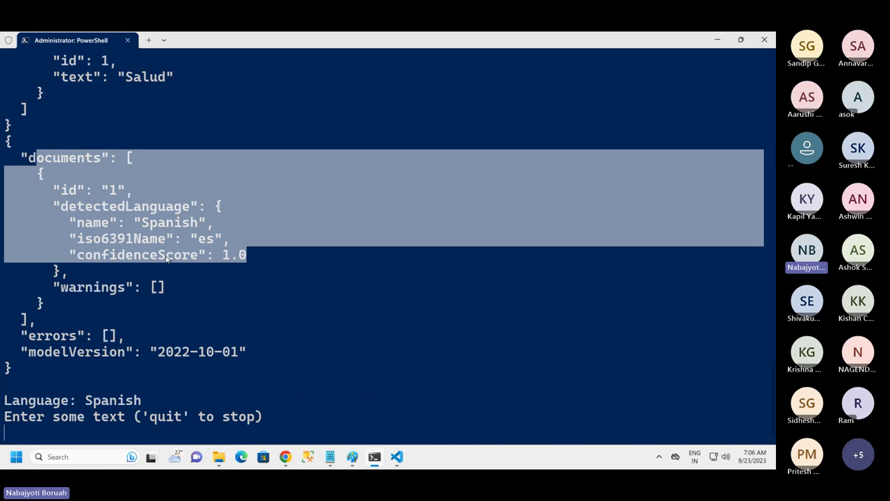
right_click(248, 257)
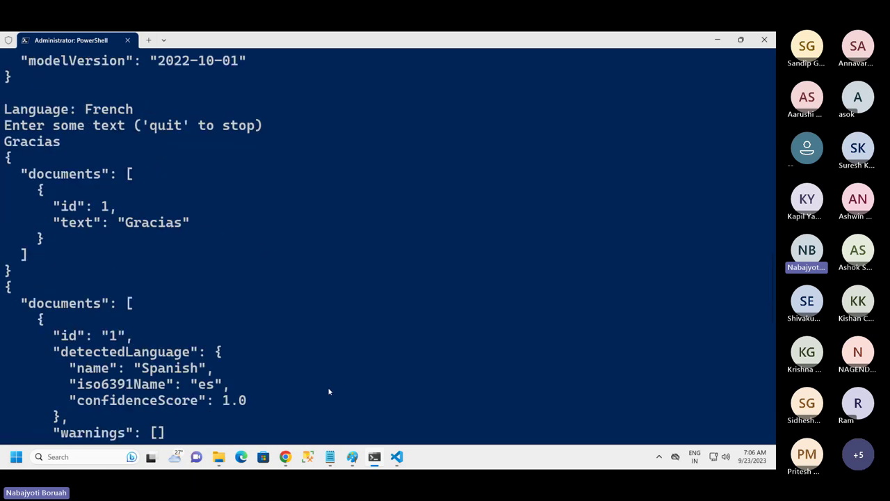
- Switch to Visual Studio Code and examine the languages path and cogSvcEndpoint variable in the request URI of Program.cs
left_click(398, 457)
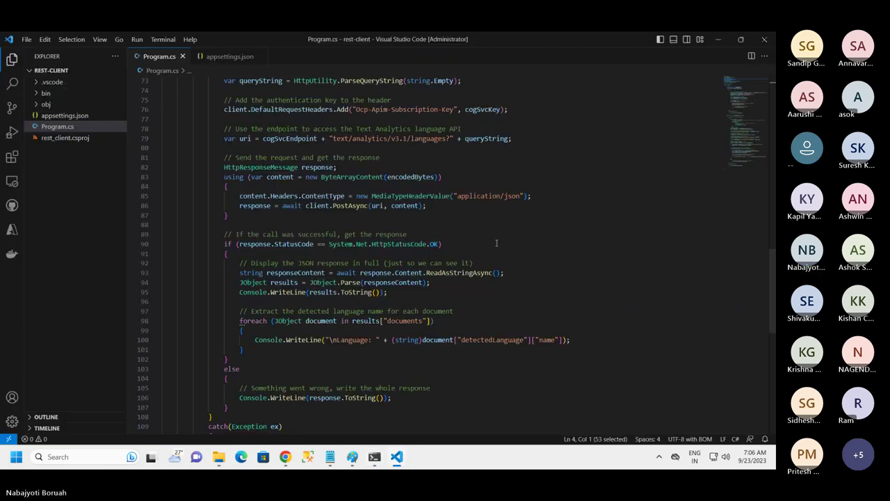
scroll(397, 256, "up", 6)
scroll(396, 256, "down", 1)
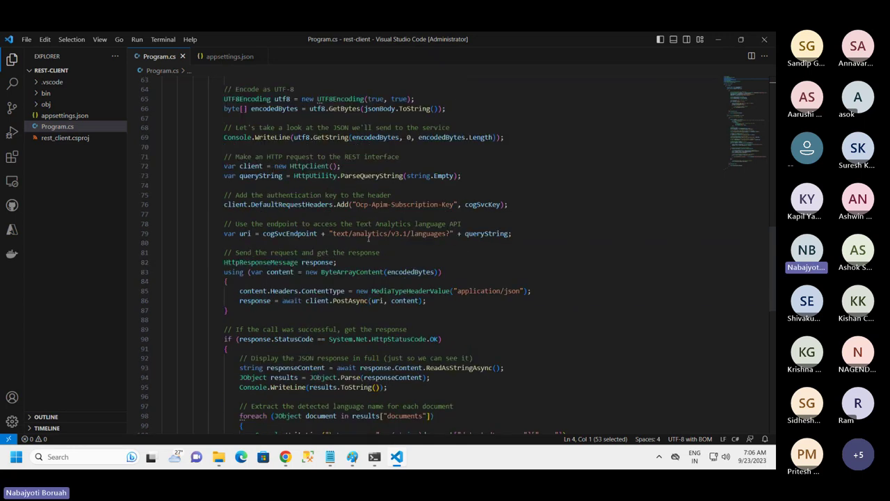
left_click_drag(353, 234, 447, 234)
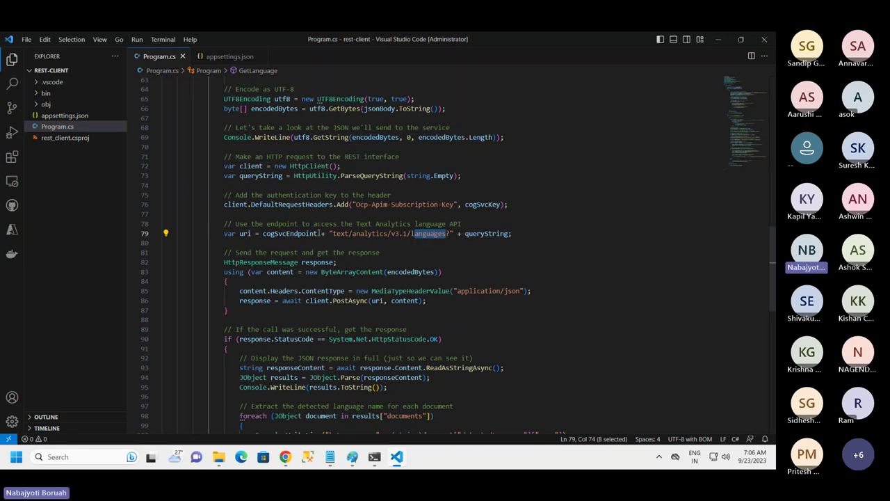
left_click_drag(317, 235, 265, 235)
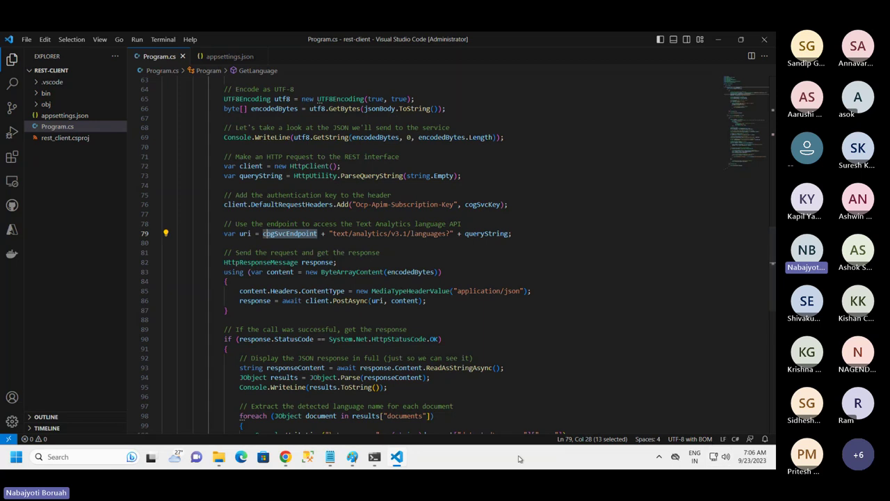
- Return to PowerShell and review the detectedLanguage details in the latest response again
left_click(374, 456)
scroll(174, 299, "down", 9)
left_click_drag(29, 254, 247, 352)
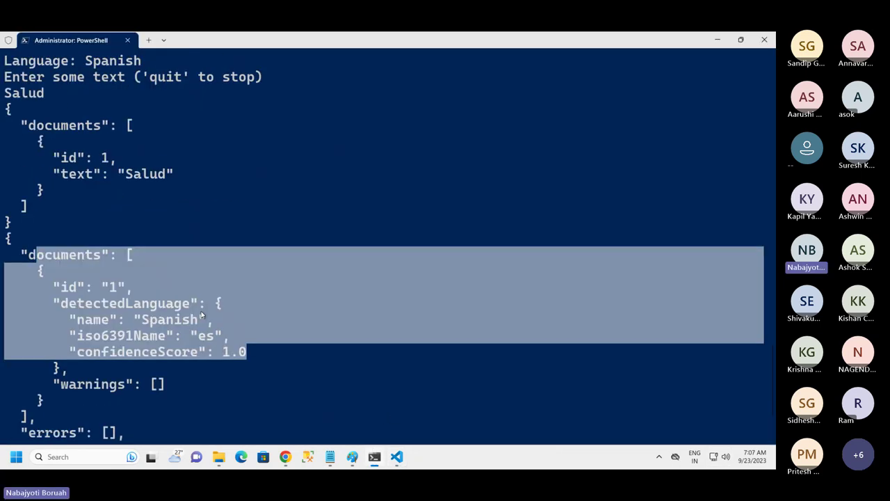
scroll(215, 312, "down", 2)
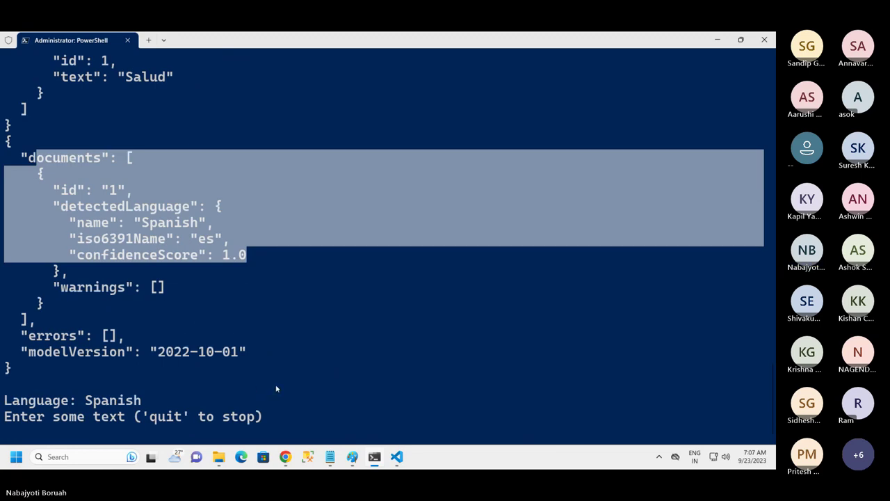
- Quit the running REST client and clear the PowerShell console
type("quit")
key("Return")
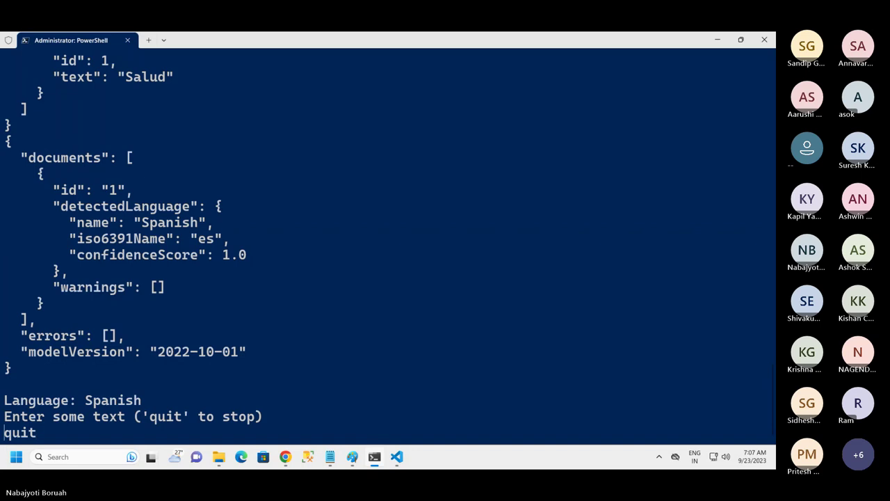
type("cls")
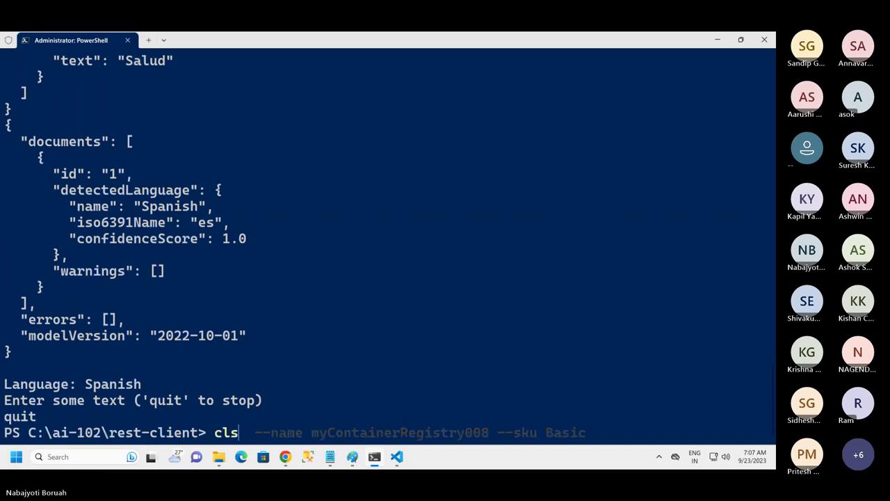
key("Return")
- Switch to Visual Studio Code and review the GetLanguage and Main code in Program.cs, ending on the endpoint and key settings in appsettings.json
mouse_move(400, 459)
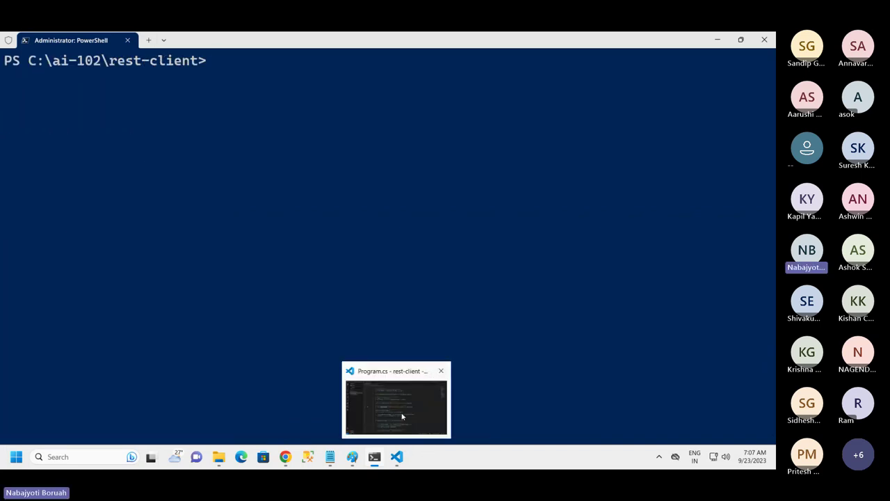
left_click(401, 416)
scroll(355, 157, "up", 5)
scroll(341, 152, "down", 1)
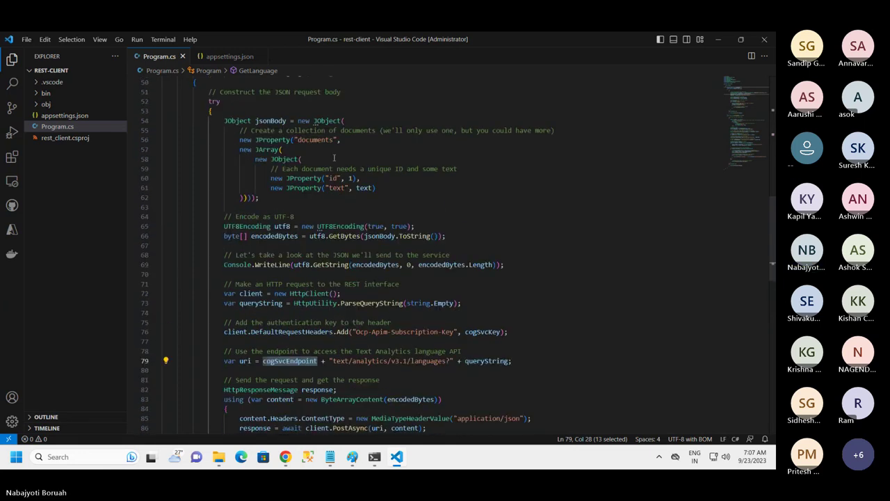
scroll(334, 148, "up", 1)
scroll(330, 147, "down", 8)
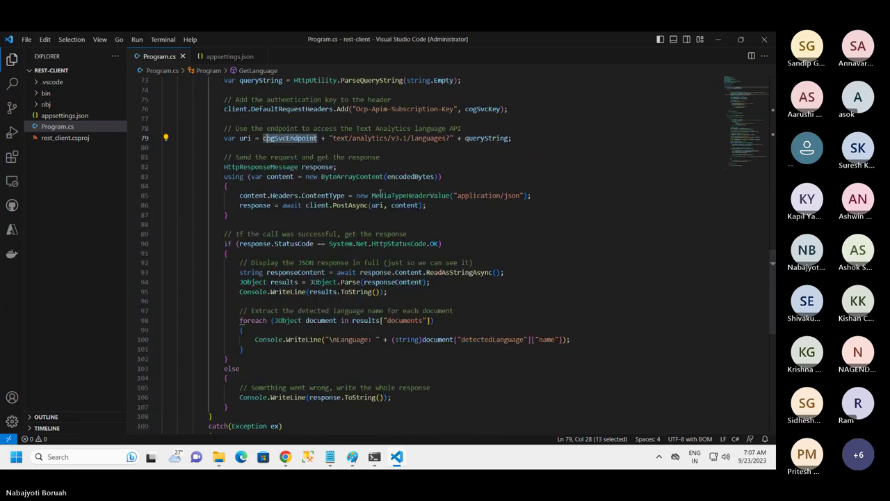
scroll(381, 193, "down", 3)
scroll(372, 218, "up", 13)
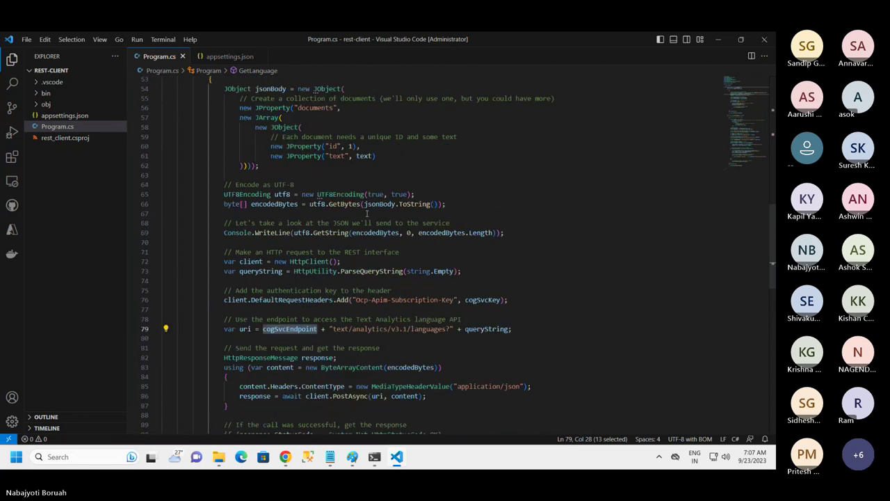
scroll(362, 208, "up", 5)
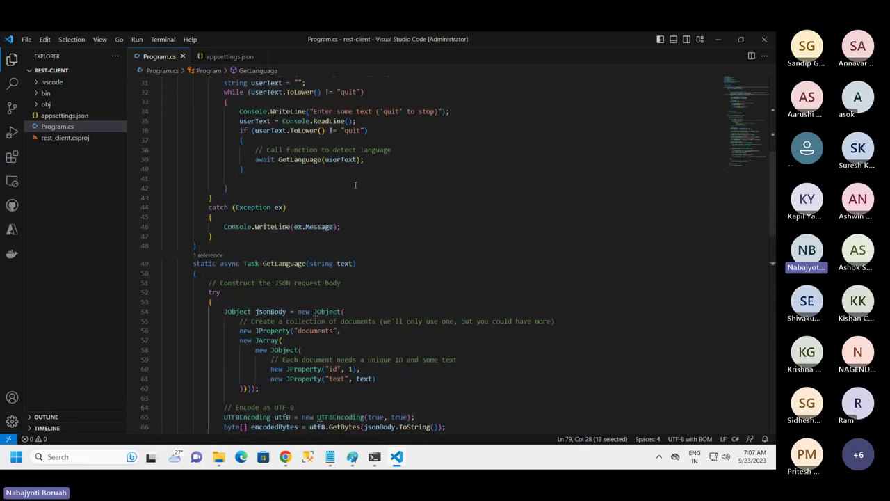
scroll(368, 180, "up", 5)
left_click(486, 173)
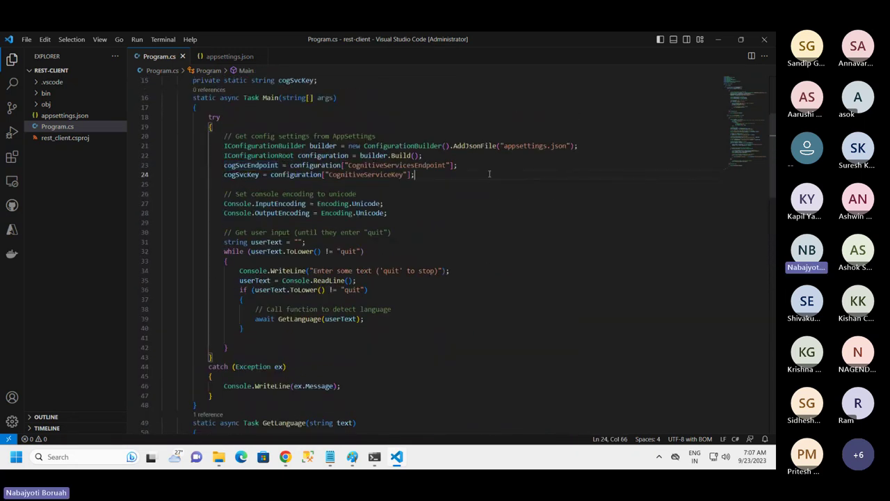
left_click(64, 116)
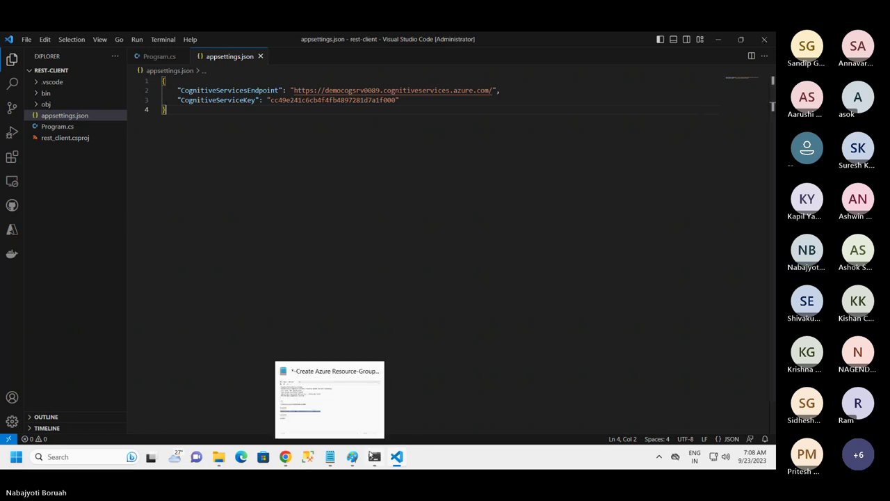
- Switch to the Notepad task list and insert "SDK" after ".NET" in the "Call from .NET application" line
left_click(26, 40)
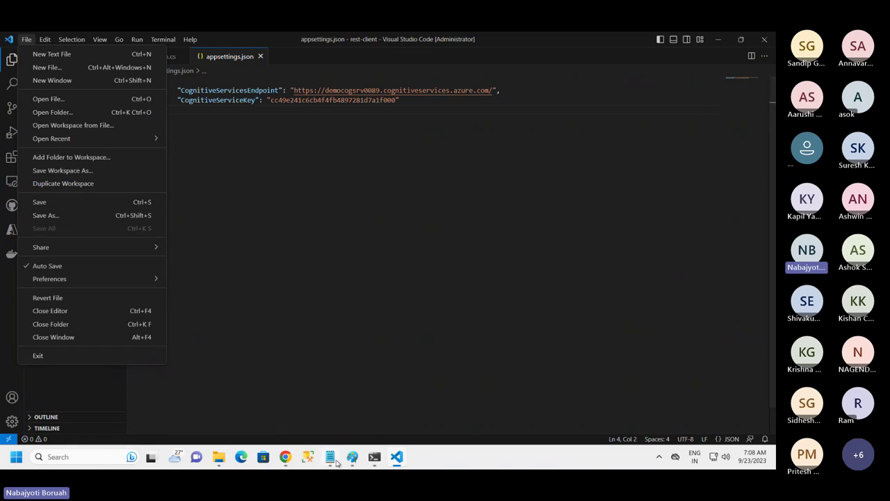
left_click(310, 414)
left_click(124, 107)
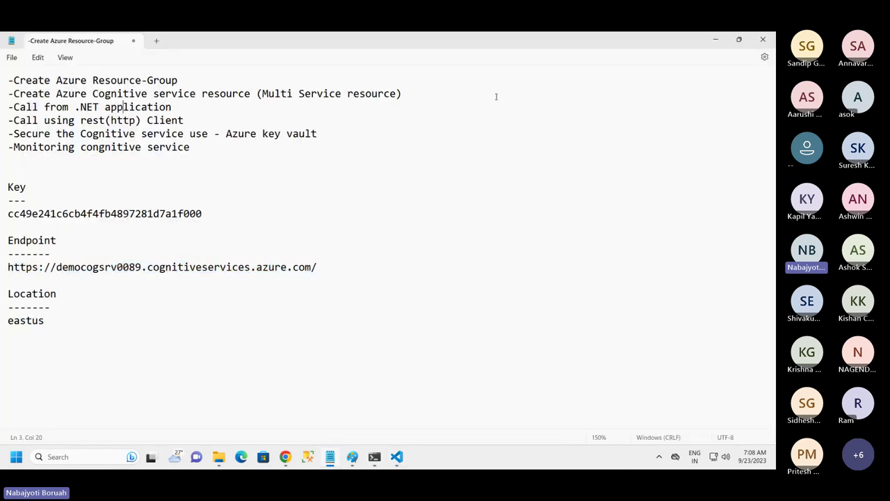
left_click(202, 104)
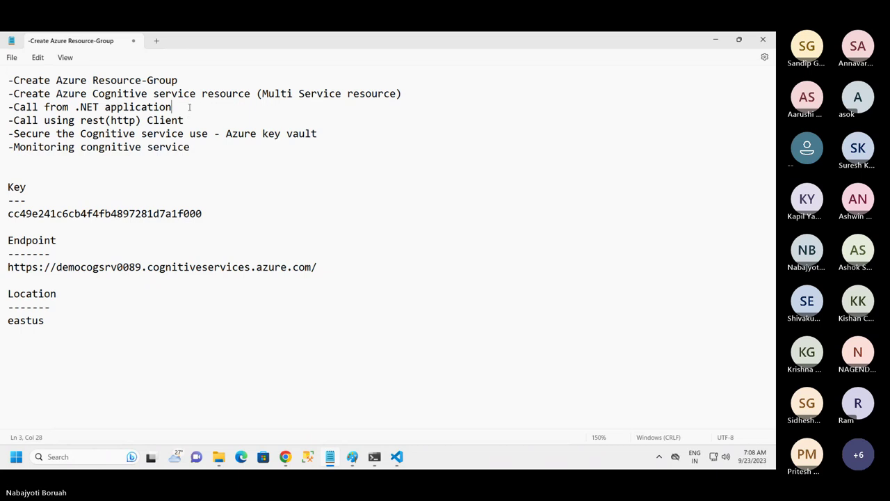
triple_click(146, 121)
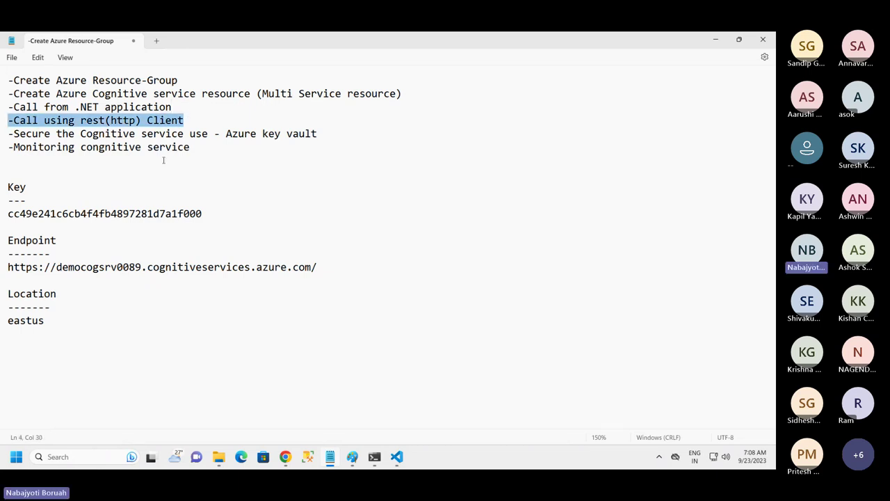
left_click_drag(198, 105, 19, 108)
left_click(33, 110)
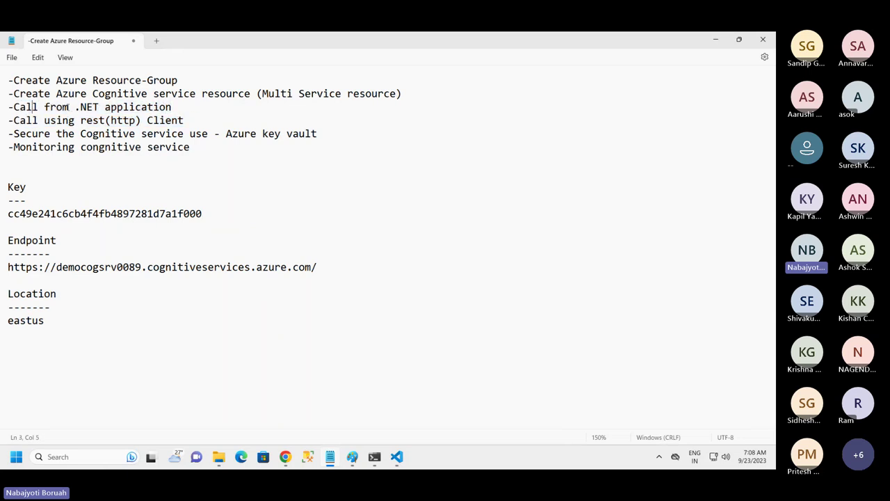
left_click(99, 108)
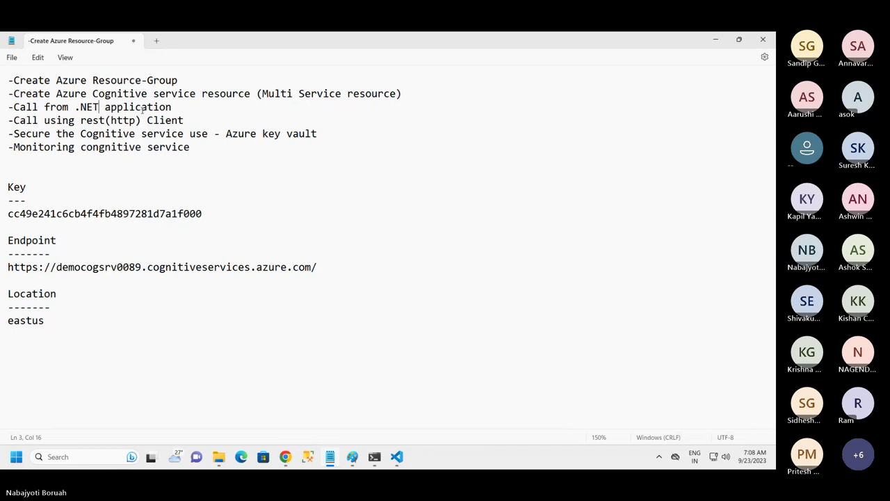
type("SDK")
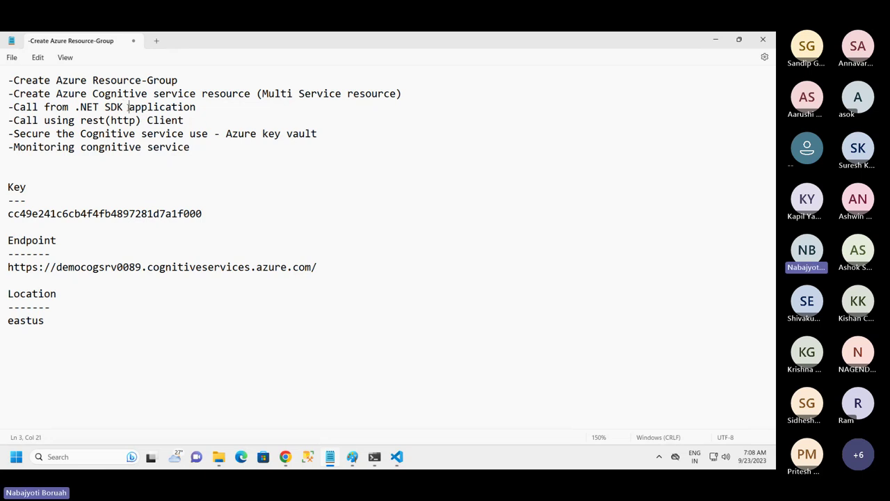
- Compare the ".NET SDK application" and "rest(http) Client" lines of the task list
left_click_drag(130, 107, 99, 107)
left_click_drag(184, 119, 8, 120)
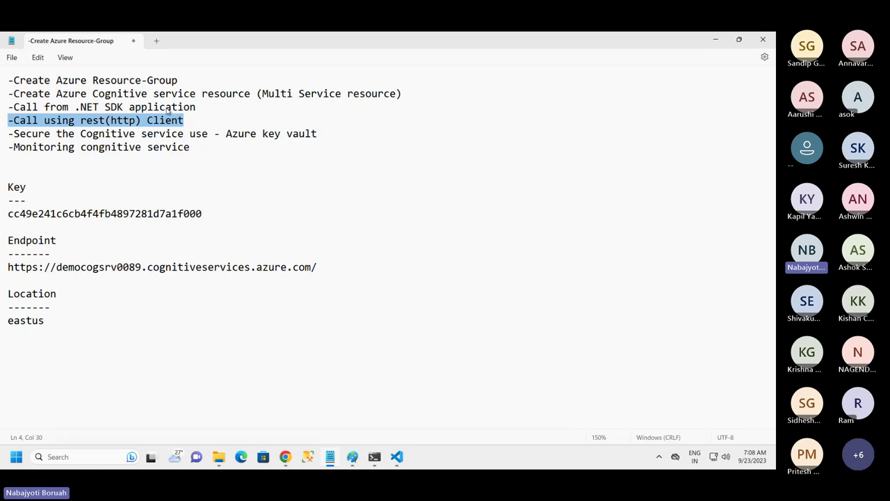
left_click_drag(196, 107, 3, 106)
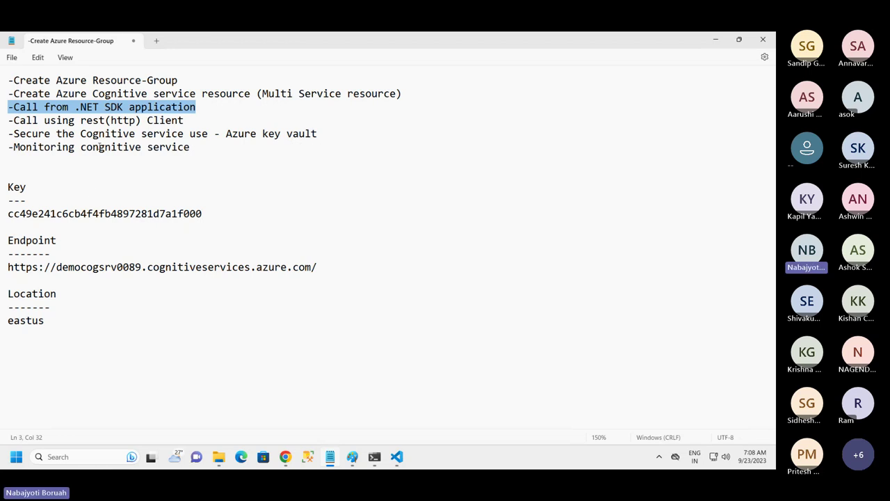
left_click(30, 133)
left_click_drag(202, 108, 3, 107)
left_click(111, 109)
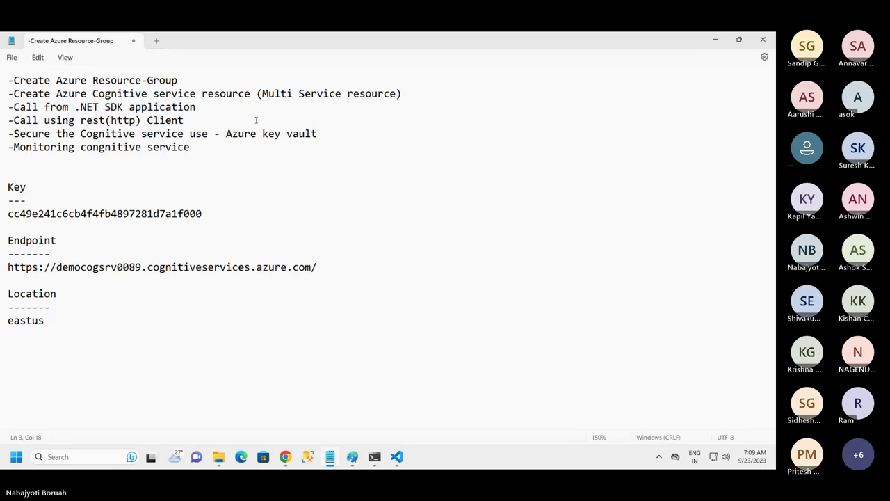
- Switch back to Visual Studio Code and exit it to close the rest-client project
left_click(394, 458)
left_click(26, 40)
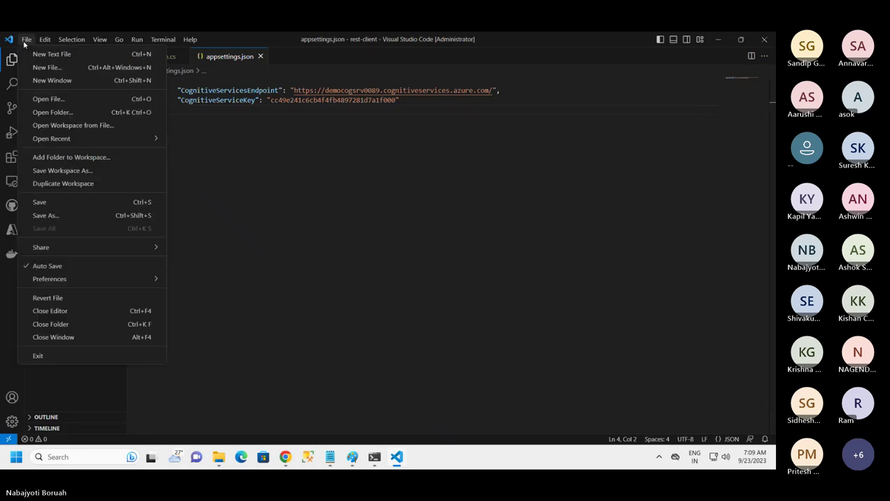
left_click(39, 355)
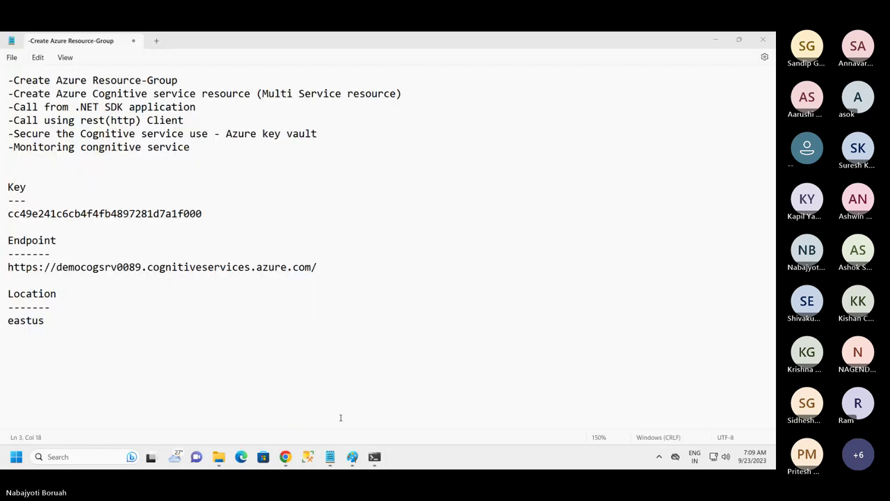
- In PowerShell, change from the rest-client folder to C:\ai-102\sdk-client and clear the console
left_click(371, 459)
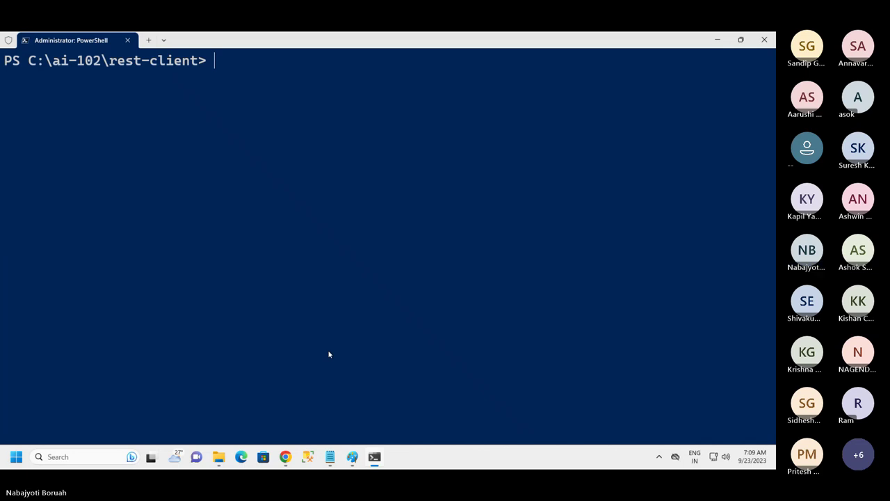
type("cd..")
key("Return")
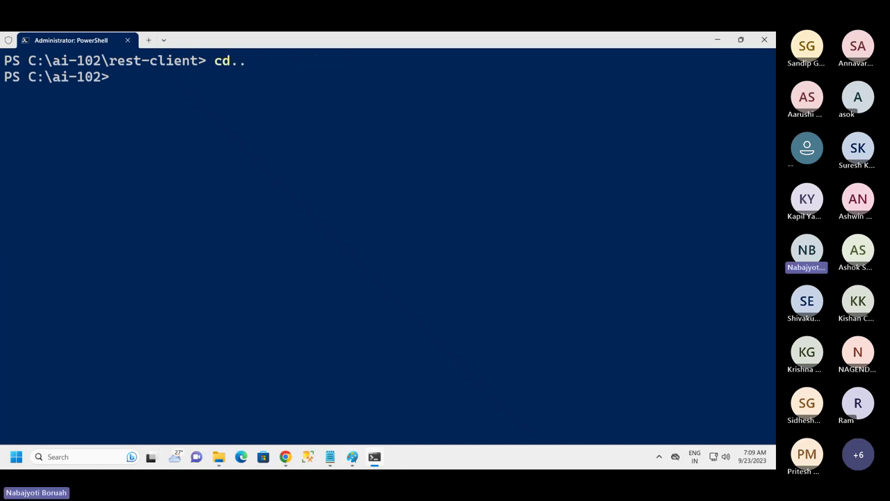
type("cd .\\keyvault_client\\")
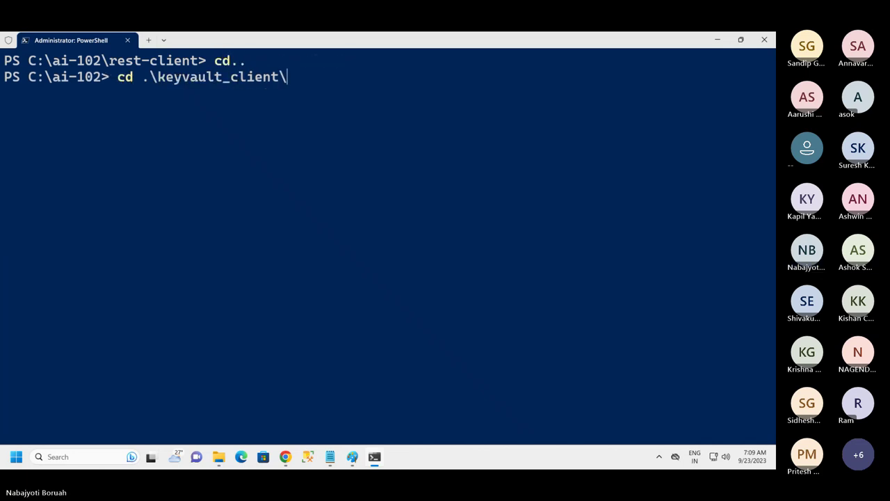
key("Tab")
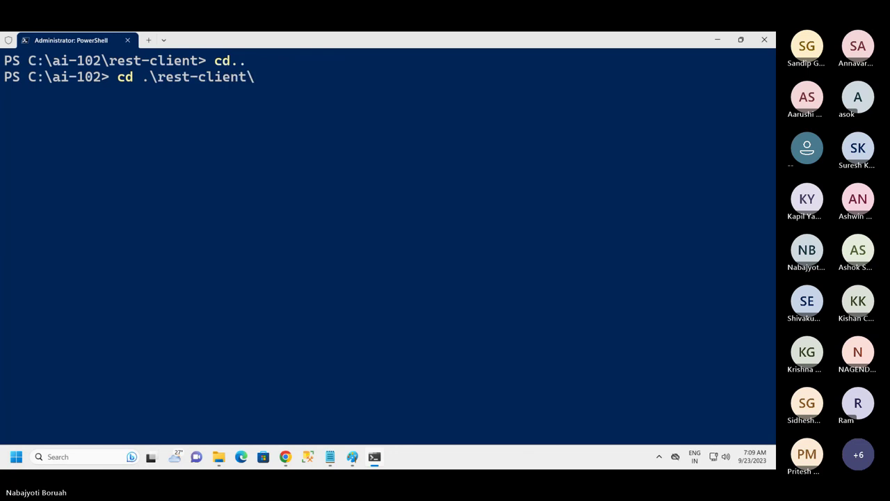
key("Tab")
key("Return")
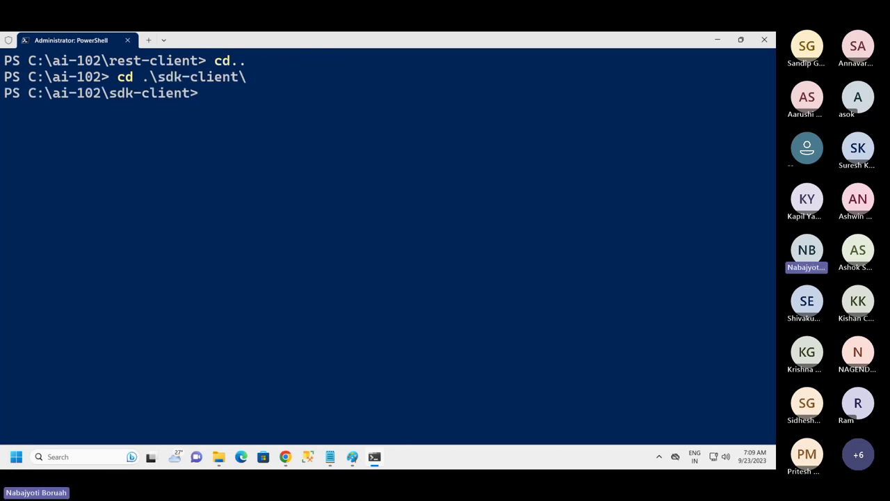
type("cls")
key("Return")
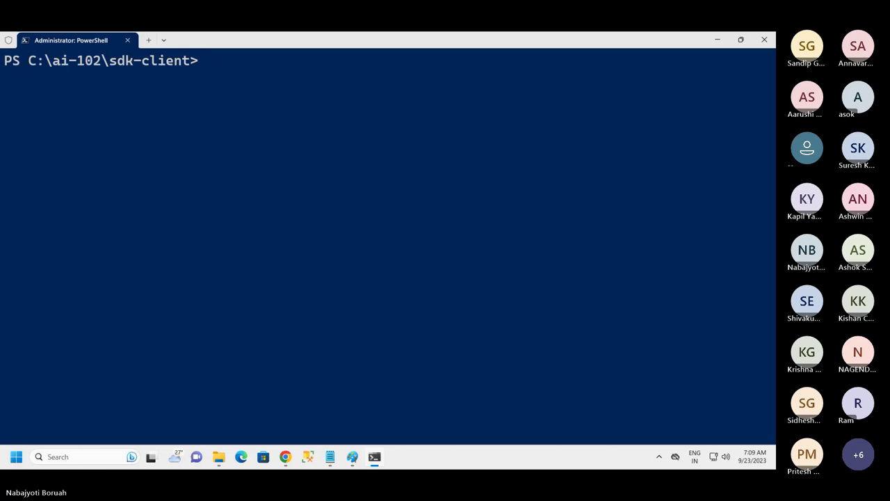
type("cod")
key("Tab")
key("Return")
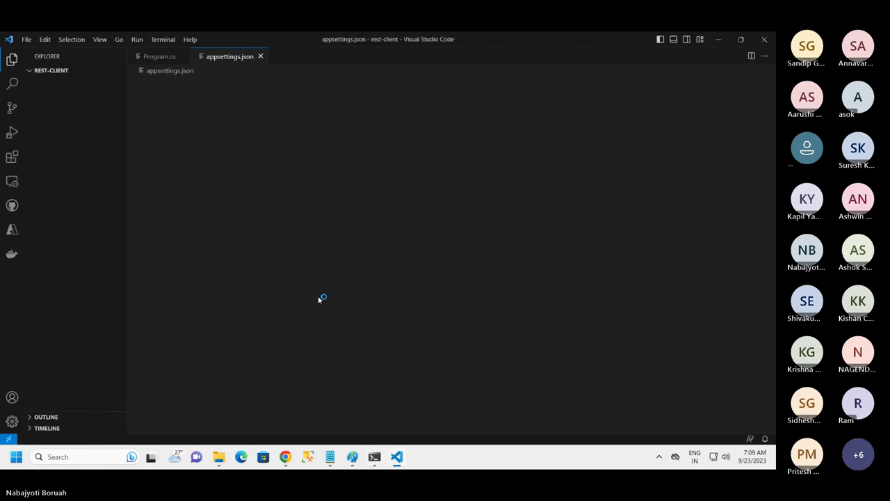
left_click(765, 40)
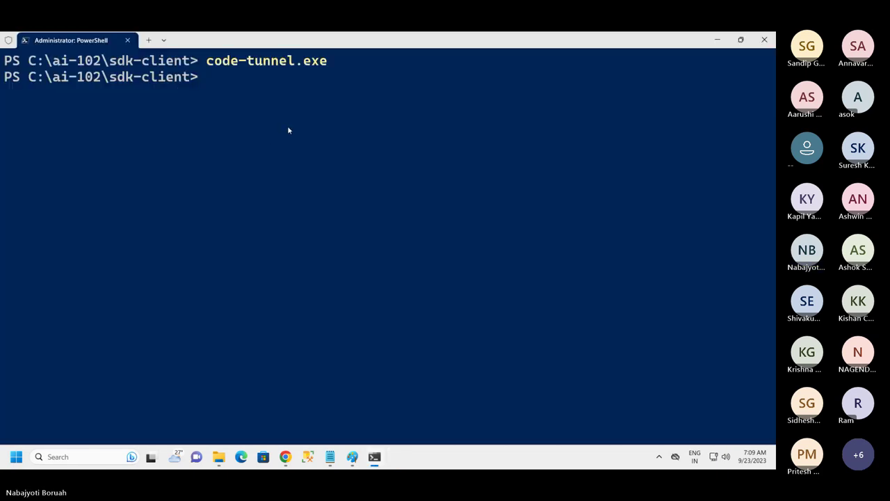
type("cls")
key("Return")
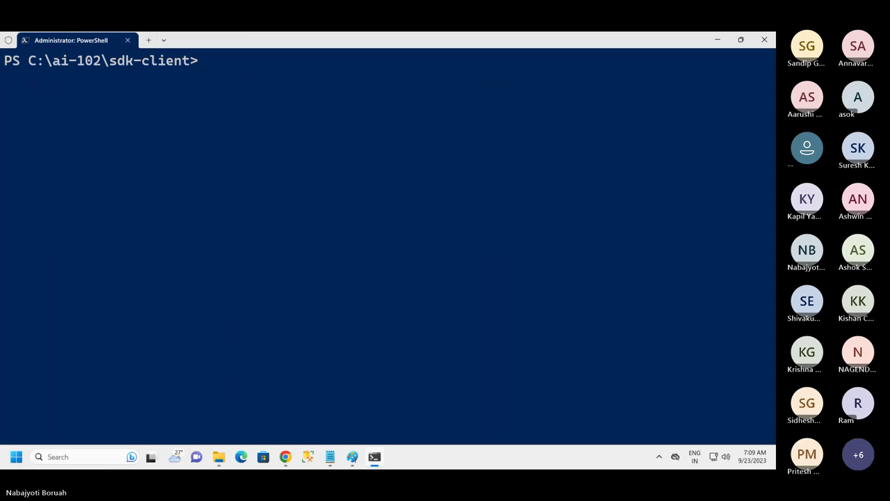
- Open the current sdk-client folder in Visual Studio Code with the command "code ."
type("code ")
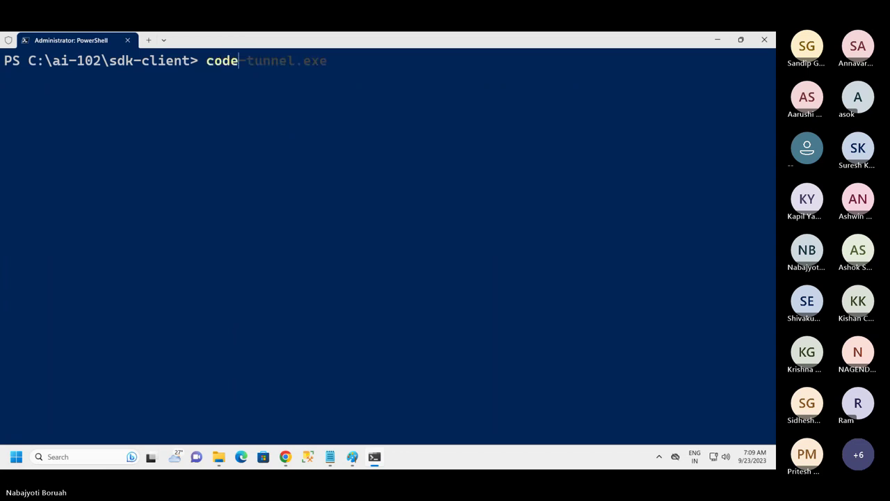
type(".")
key("Return")
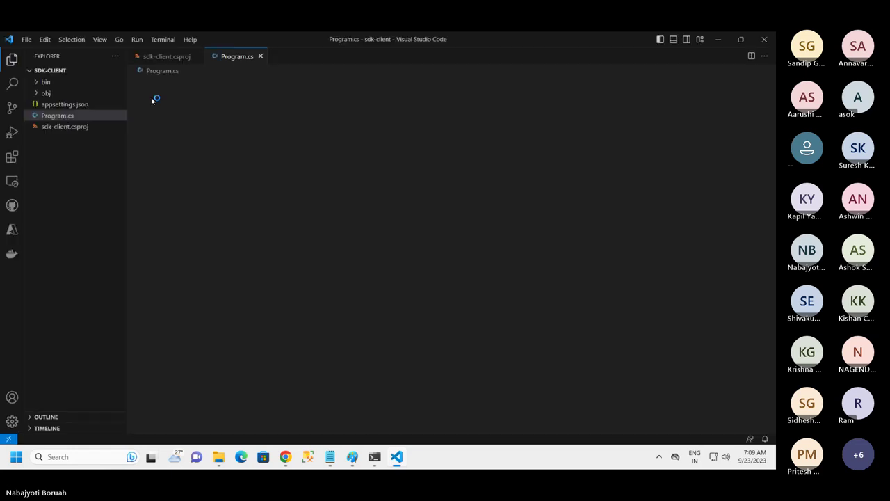
- Open appsettings.json and clear the existing CognitiveServicesEndpoint and CognitiveServiceKey values, leaving empty quotes
left_click(69, 104)
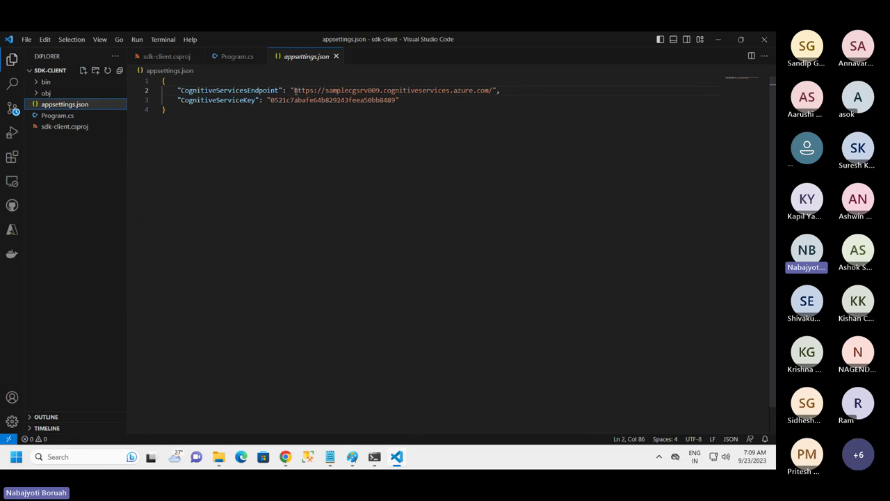
left_click_drag(295, 91, 494, 91)
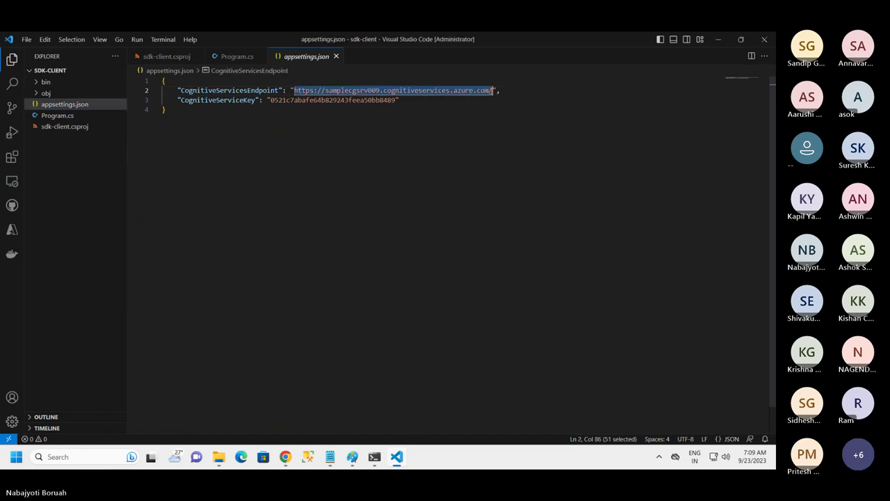
key("BackSpace")
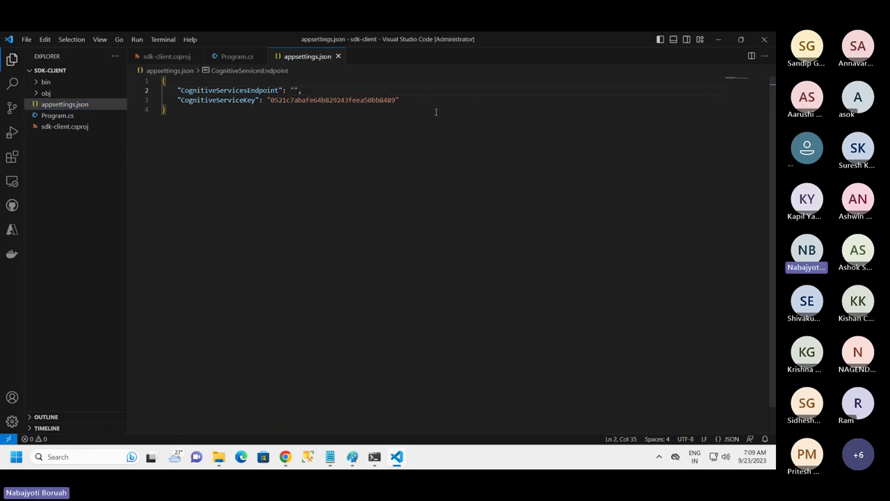
left_click_drag(271, 100, 395, 100)
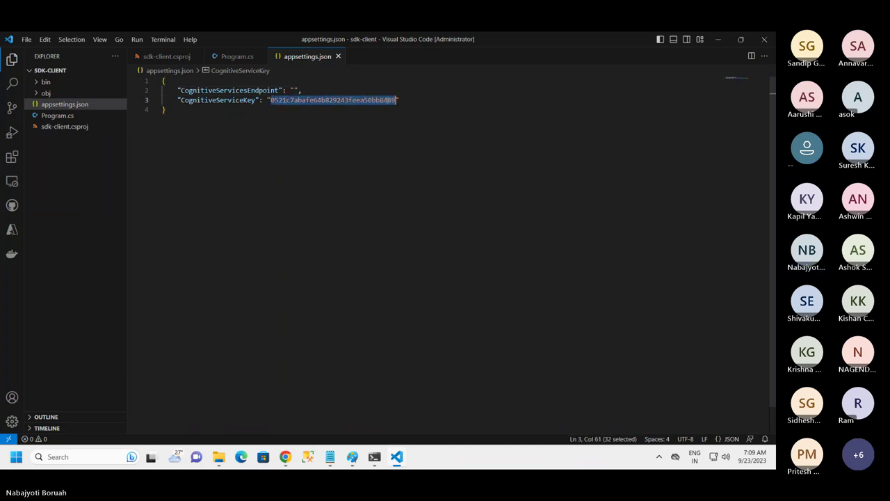
key("BackSpace")
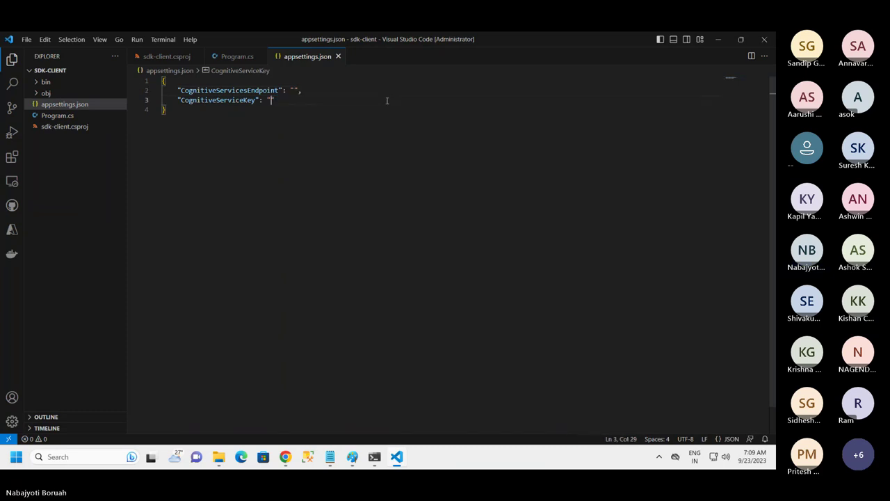
- Copy the service key from the Notepad notes and paste it as the CognitiveServiceKey value in Visual Studio Code
left_click(330, 457)
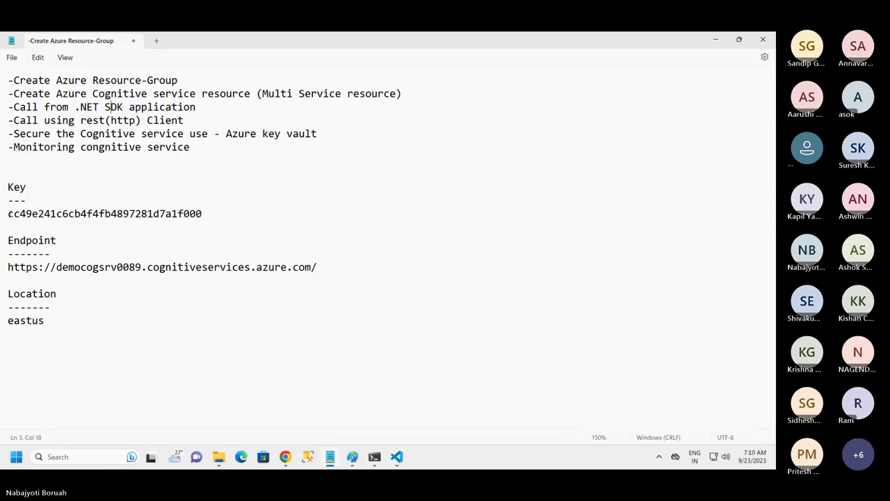
left_click_drag(7, 213, 211, 214)
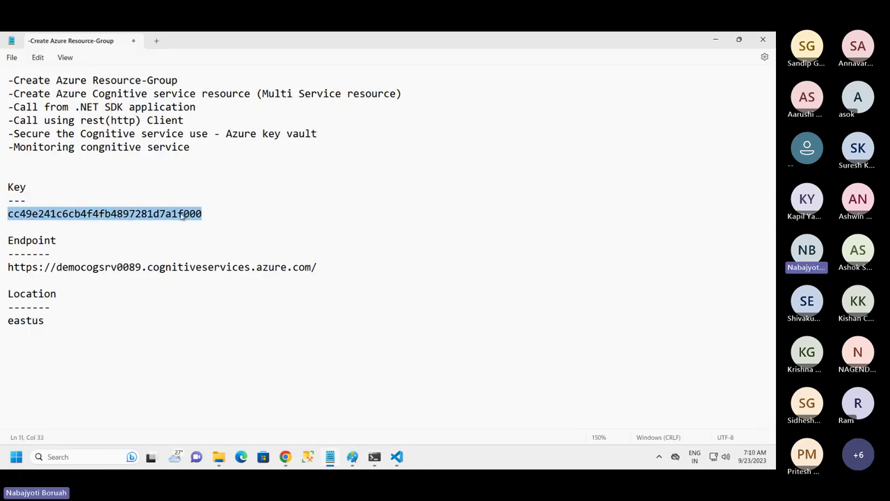
right_click(181, 216)
left_click(211, 268)
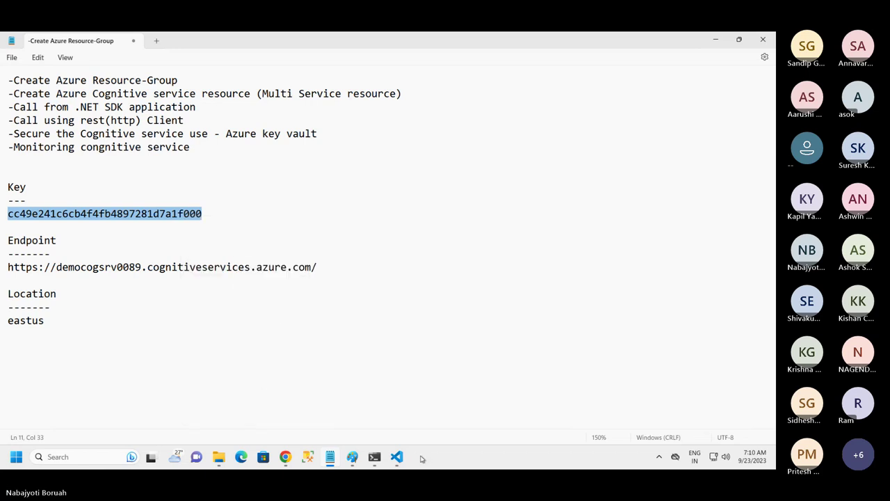
left_click(398, 458)
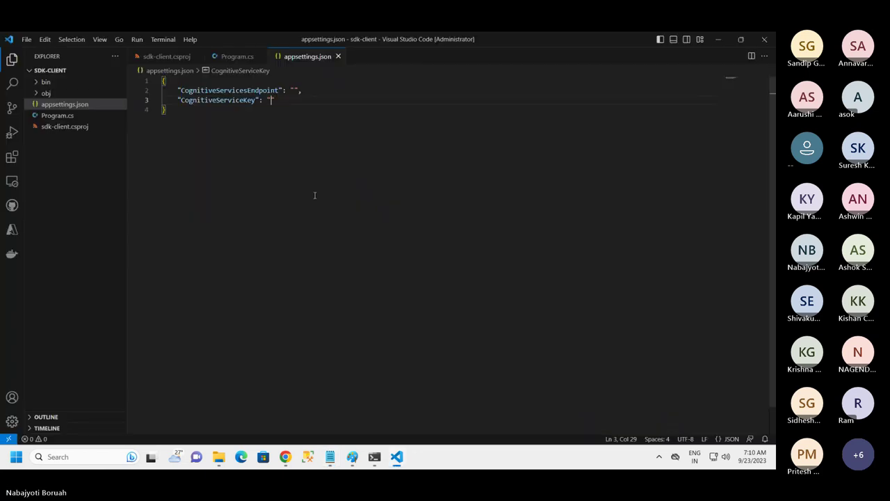
key("ctrl+v")
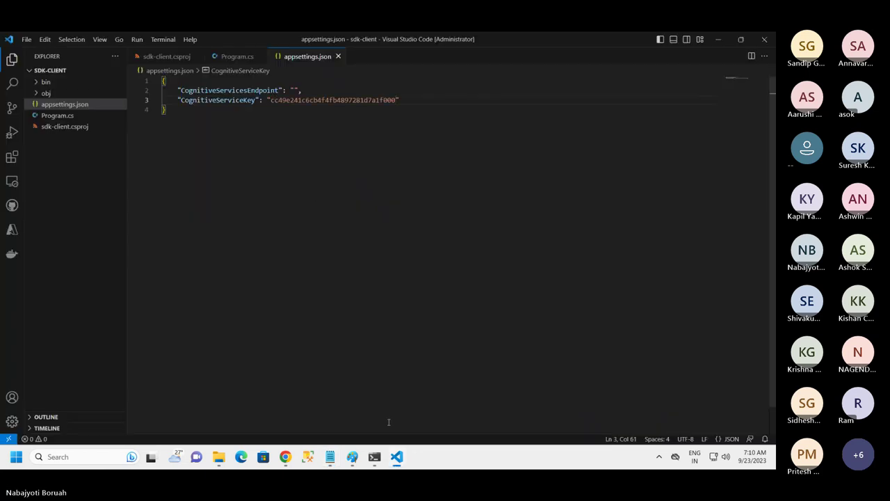
left_click(330, 457)
left_click_drag(8, 268, 323, 269)
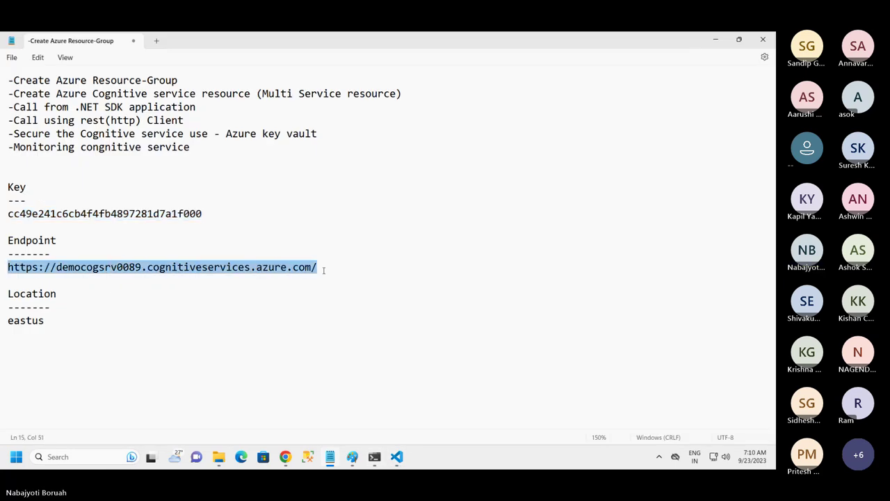
left_click(396, 457)
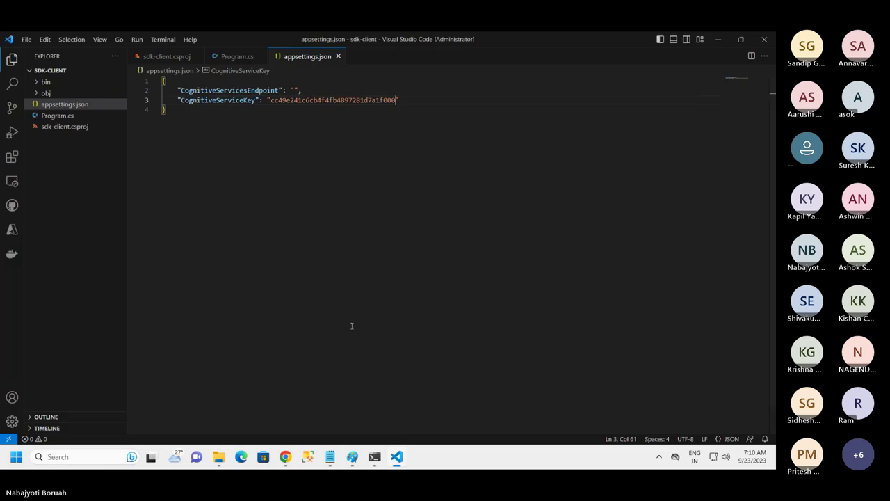
left_click(307, 83)
left_click(295, 90)
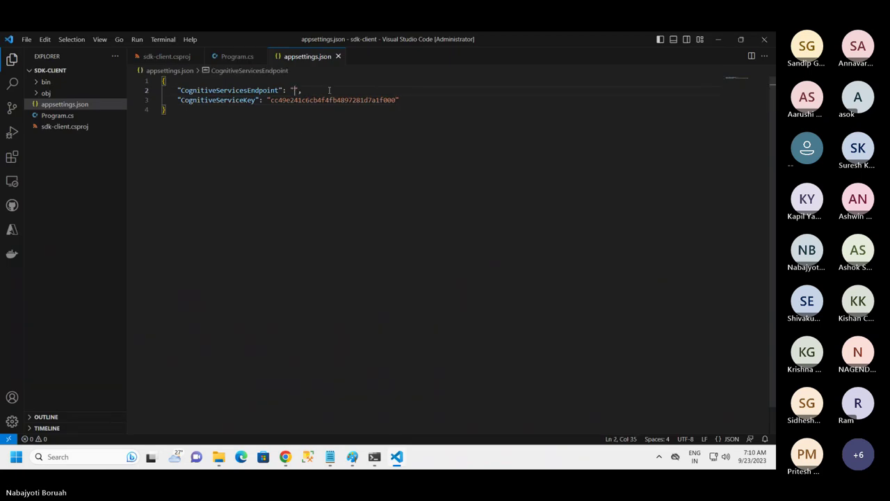
key("ctrl+v")
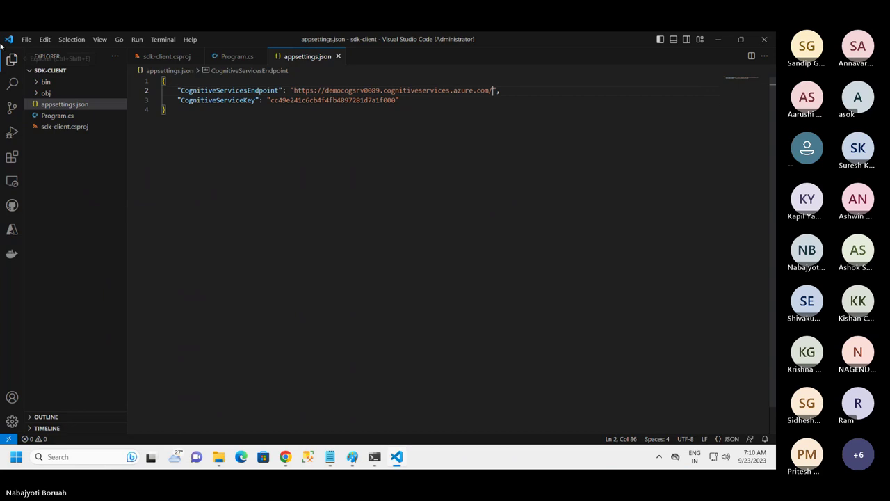
- Save appsettings.json, and close it along with sdk-client.csproj so only Program.cs stays open
left_click(26, 39)
left_click(55, 202)
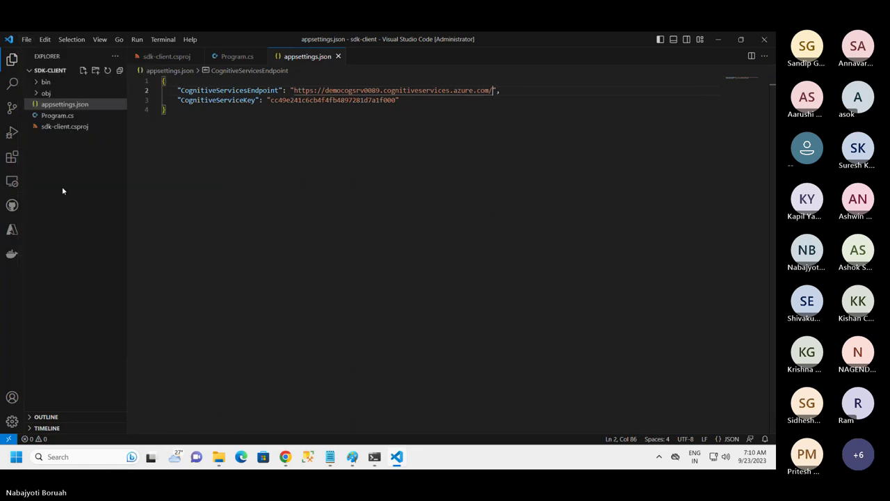
left_click(339, 56)
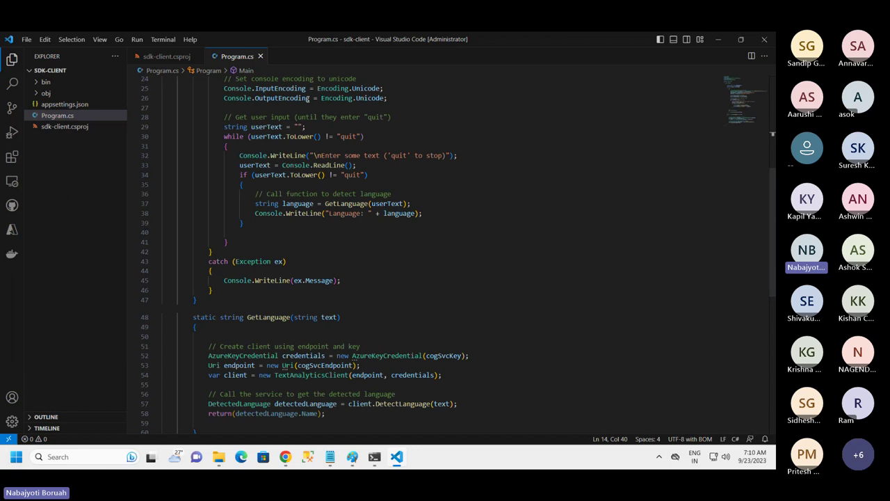
left_click(197, 56)
- Review Program.cs from Main to the GetLanguage function and highlight the Azure.AI.TextAnalytics using directive
scroll(365, 144, "up", 8)
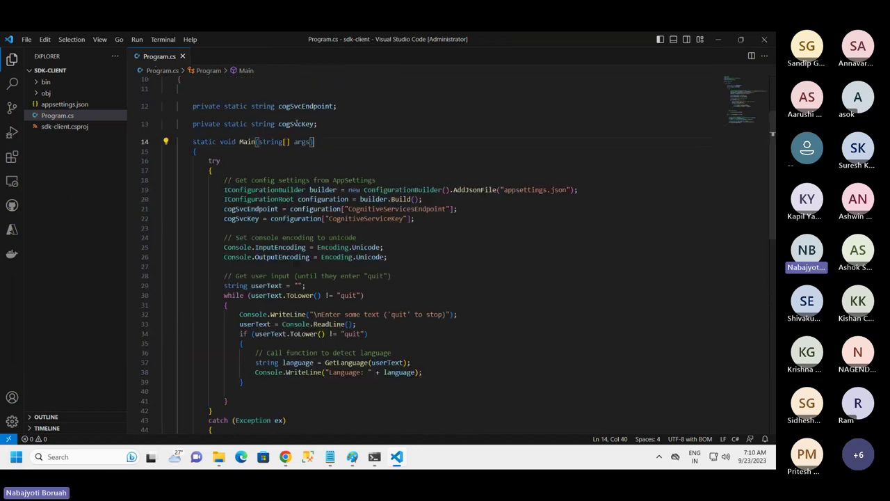
scroll(316, 157, "down", 7)
scroll(317, 156, "down", 8)
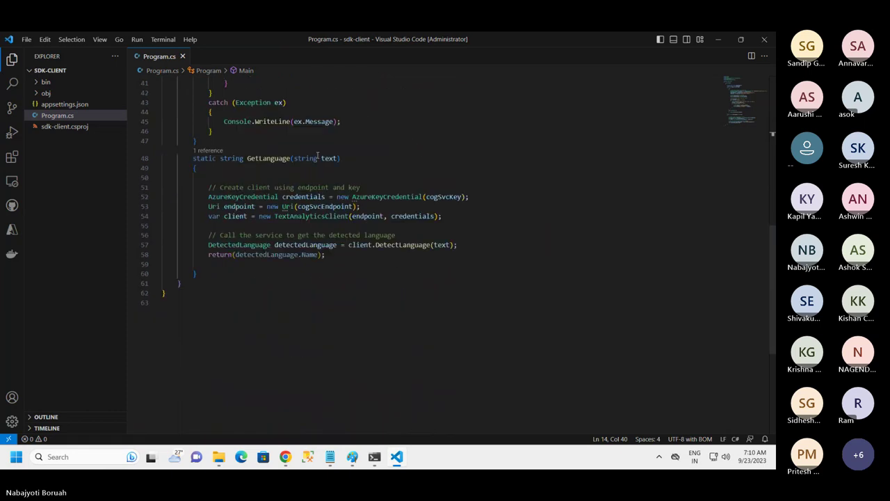
scroll(252, 128, "up", 12)
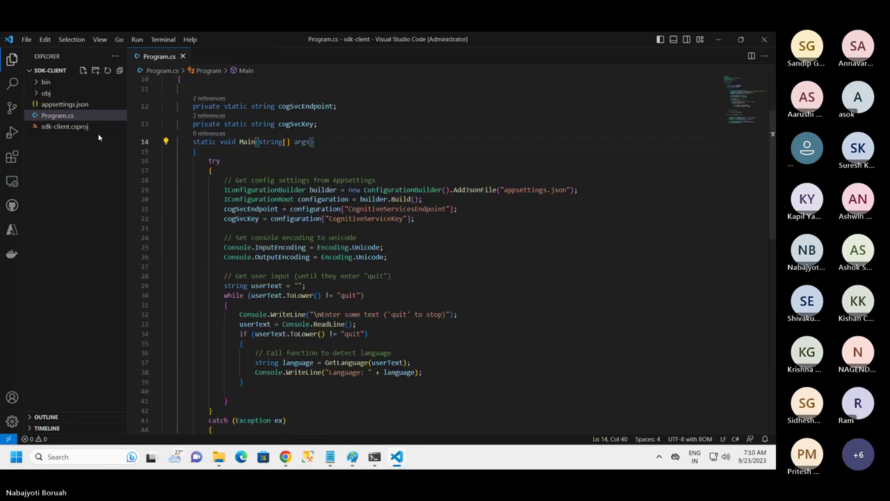
scroll(210, 119, "up", 3)
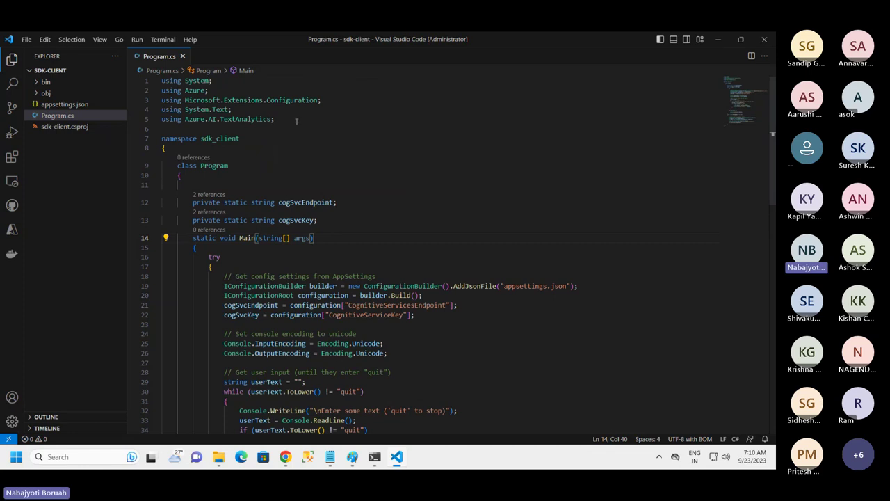
left_click_drag(296, 122, 158, 119)
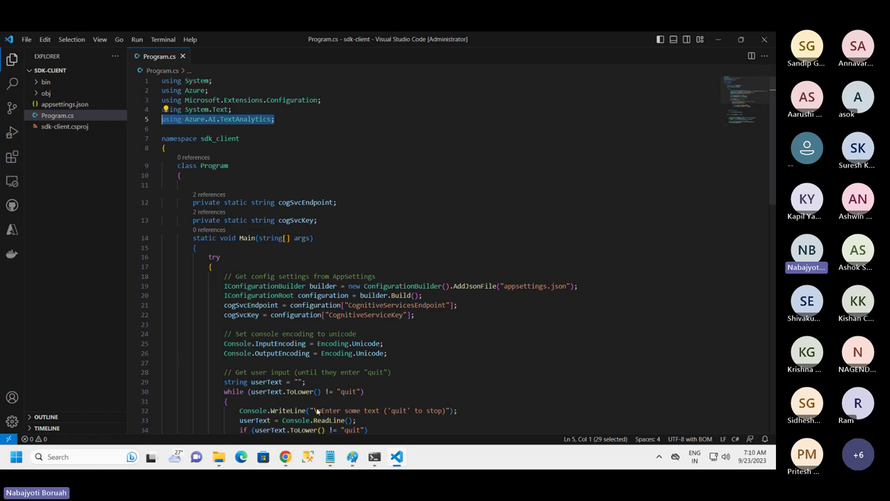
- Switch to PowerShell and run "dotnet add package Azure.AI.TextAnalytics --version 5.3.0" in the sdk-client folder
left_click(374, 457)
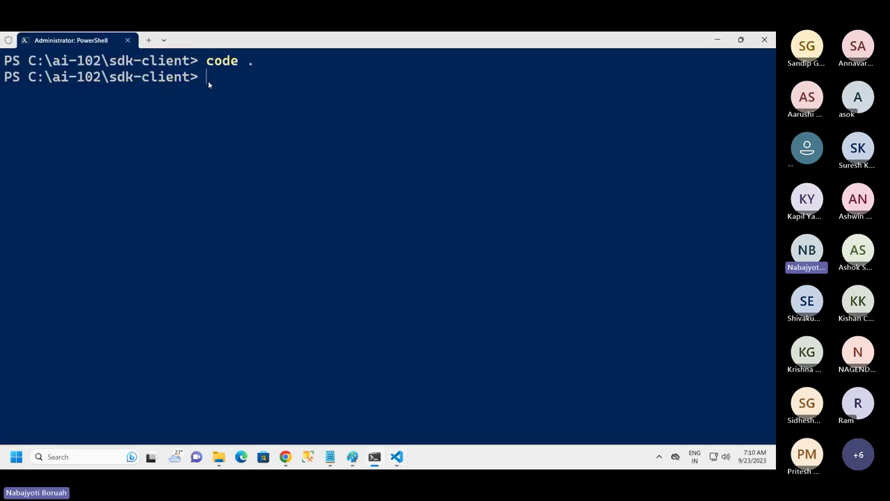
key("ctrl+v")
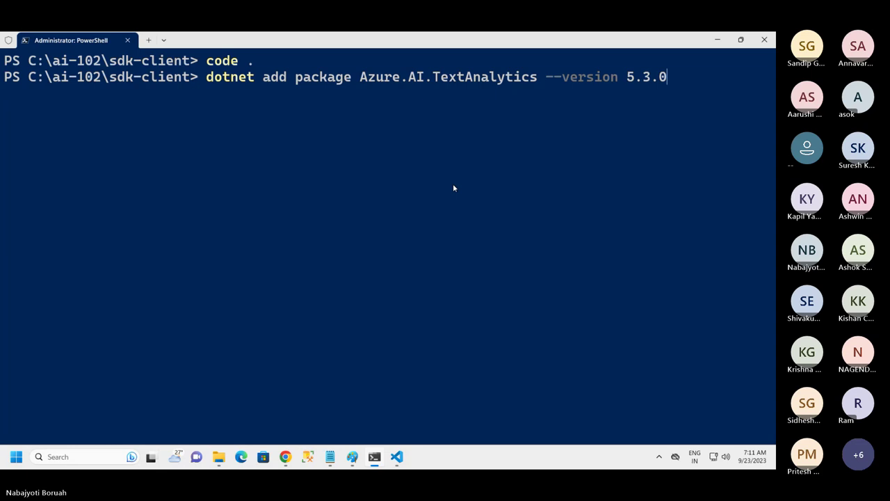
key("Return")
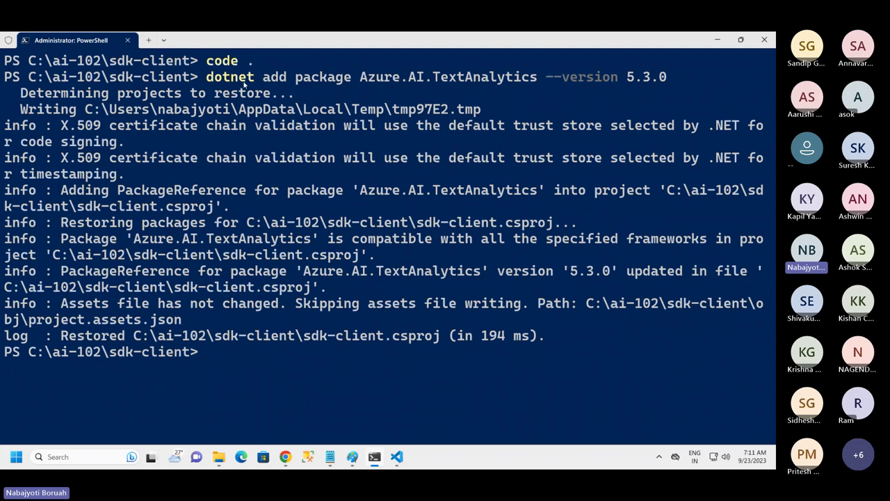
- List the contents of the sdk-client folder with "ls" and highlight the listed files
type("ls")
key("Return")
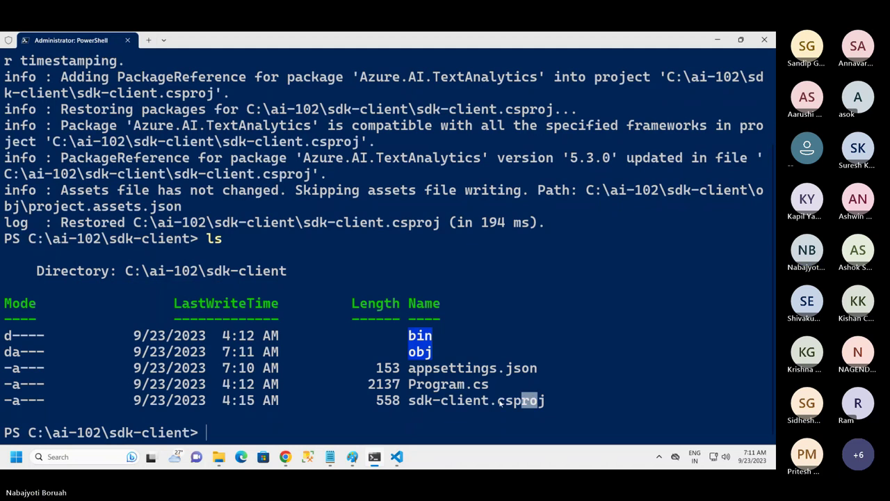
left_click_drag(545, 402, 4, 319)
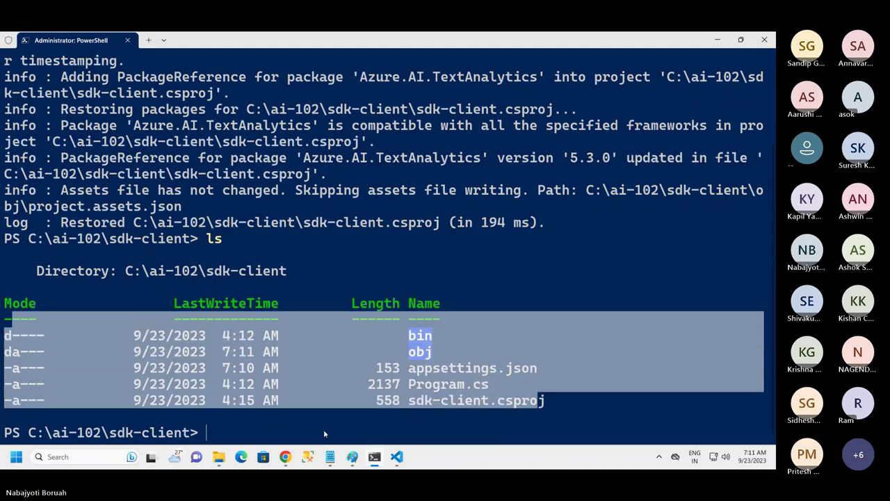
- Return to Program.cs in Visual Studio Code and examine the TextAnalytics and Configuration using directives and the code reading appsettings.json
left_click(399, 456)
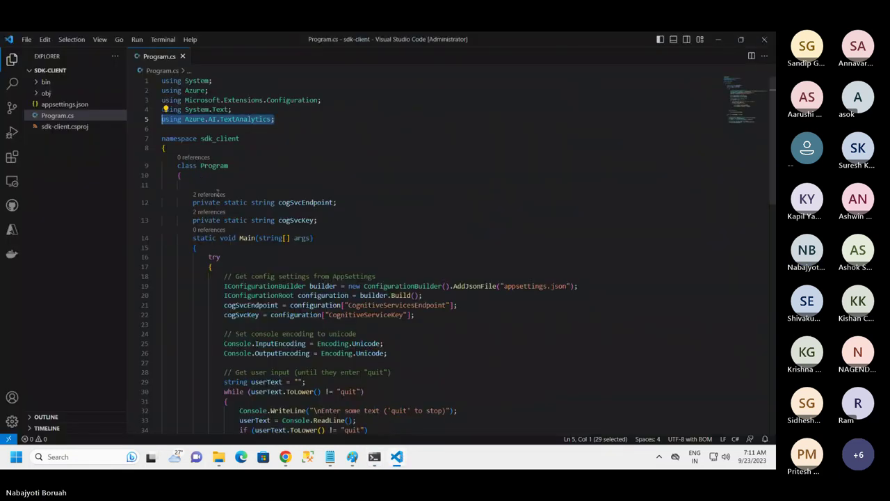
left_click(261, 126)
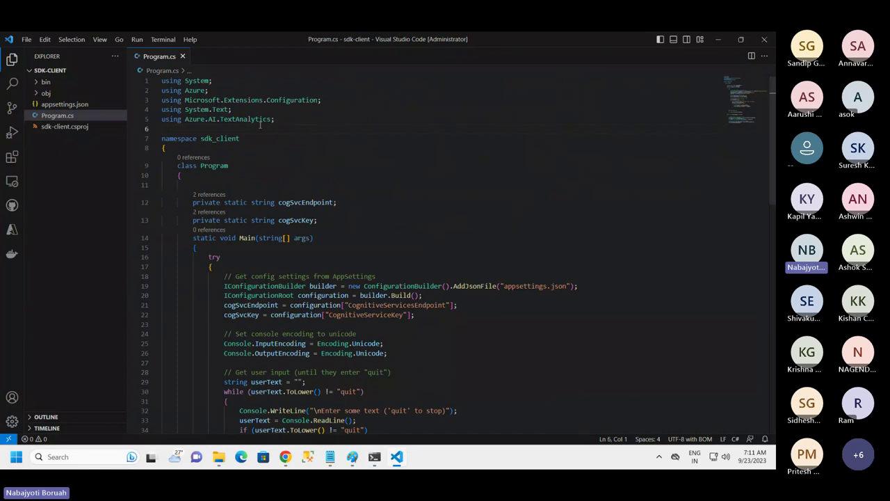
left_click_drag(276, 119, 161, 119)
scroll(363, 201, "down", 2)
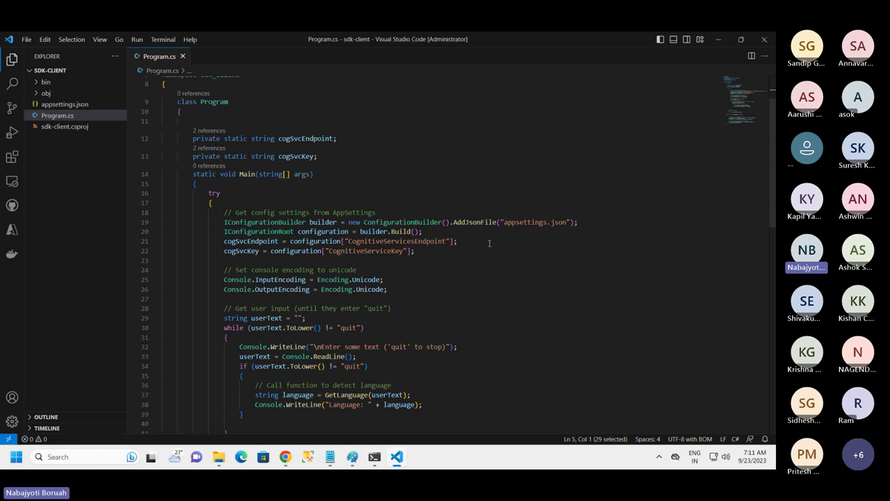
scroll(423, 254, "down", 1)
left_click_drag(417, 219, 228, 190)
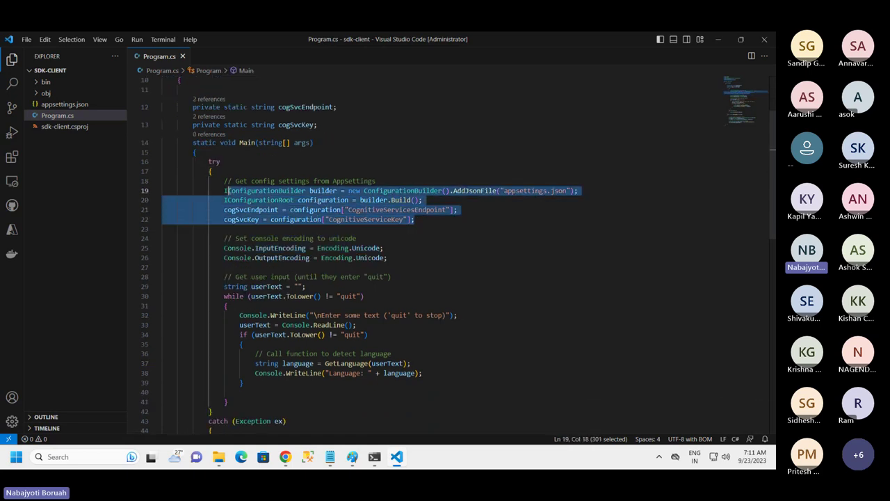
scroll(277, 165, "up", 3)
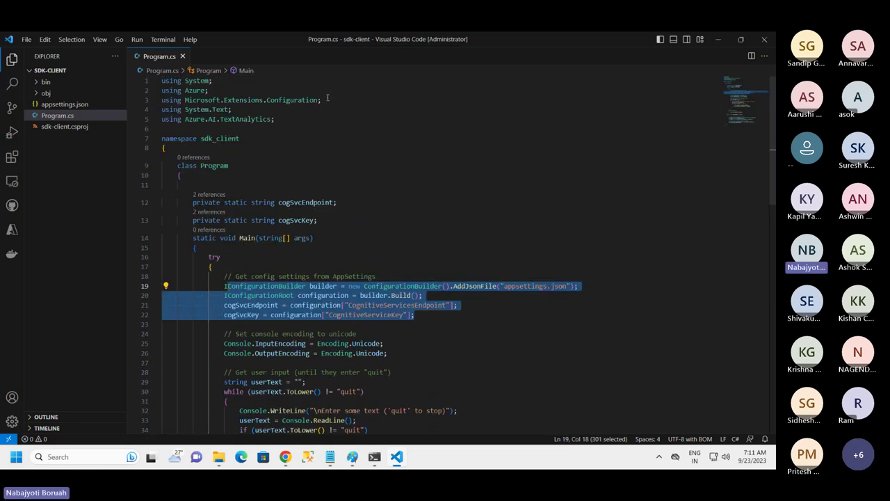
left_click_drag(327, 100, 160, 99)
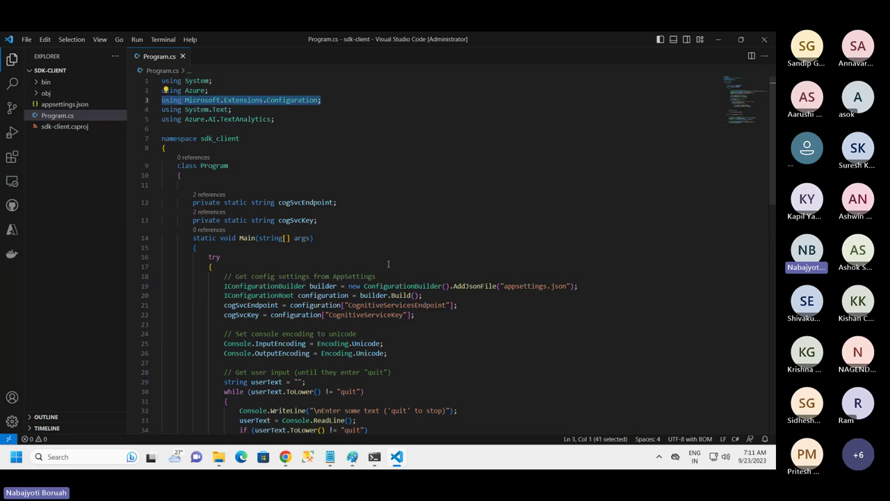
- Examine the console Unicode encoding lines and the lines that prompt for and read the user's text
scroll(388, 264, "down", 2)
scroll(429, 262, "down", 2)
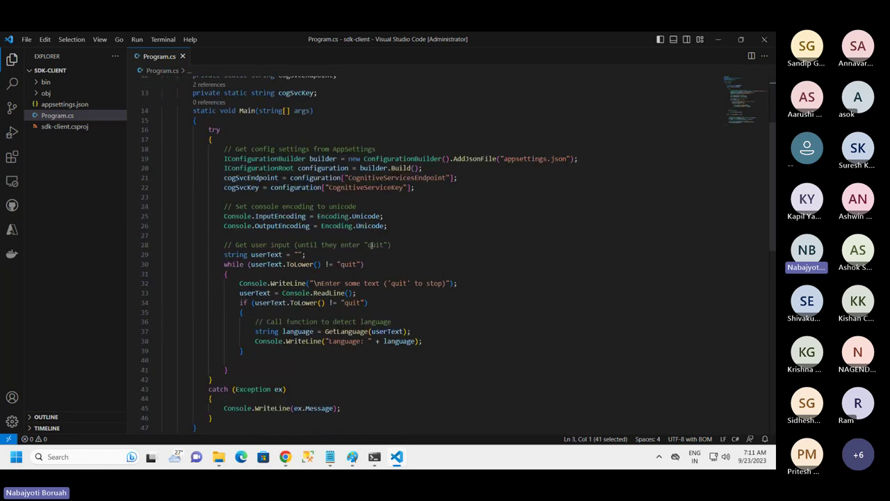
left_click_drag(396, 231, 226, 216)
scroll(415, 255, "down", 1)
scroll(438, 255, "down", 1)
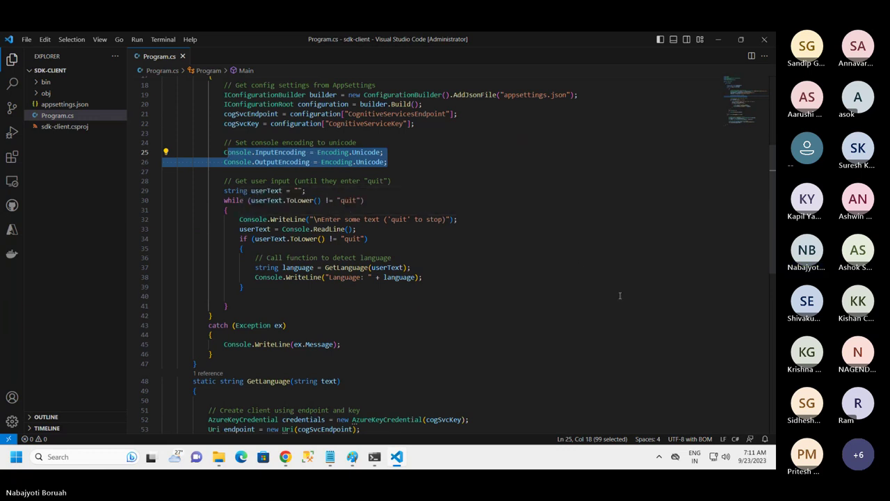
left_click_drag(239, 219, 356, 229)
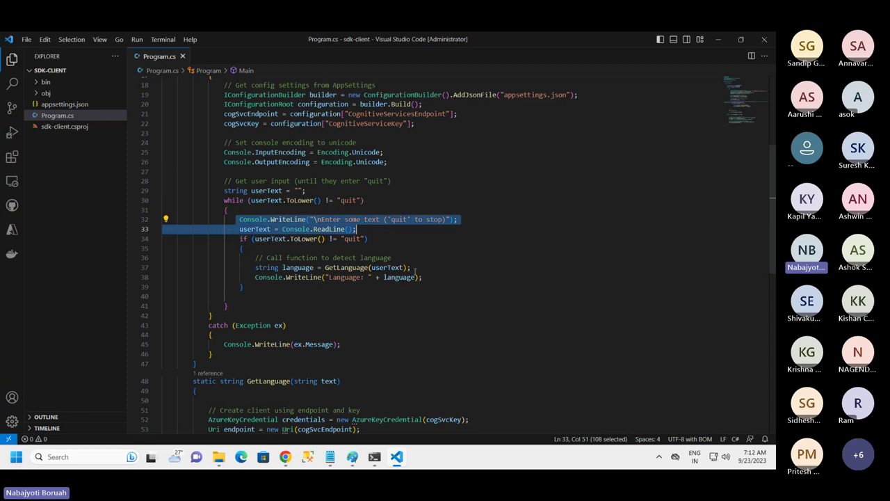
- Examine the GetLanguage(userText) call in the input loop and the GetLanguage function definition below it
left_click_drag(412, 268, 325, 268)
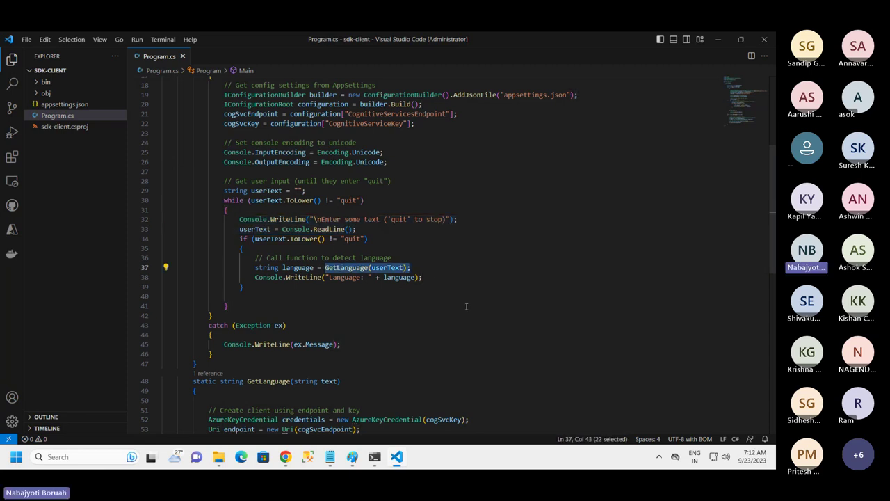
scroll(466, 306, "down", 3)
scroll(418, 259, "down", 3)
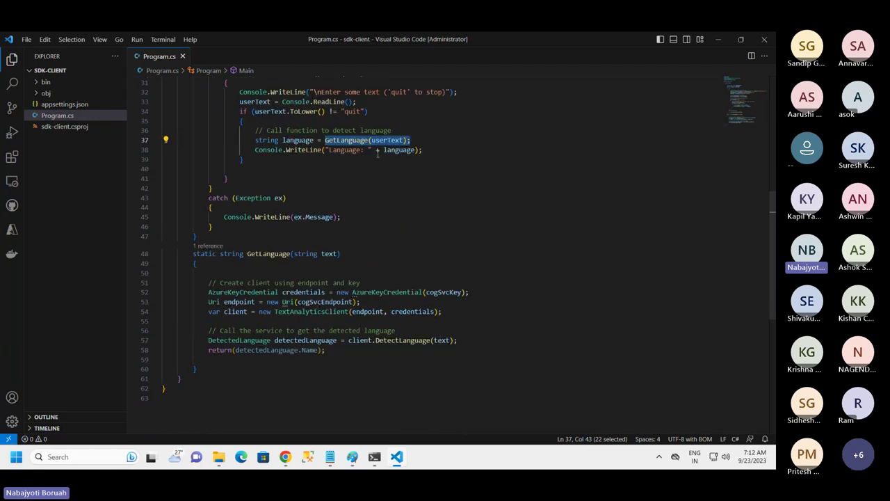
double_click(386, 140)
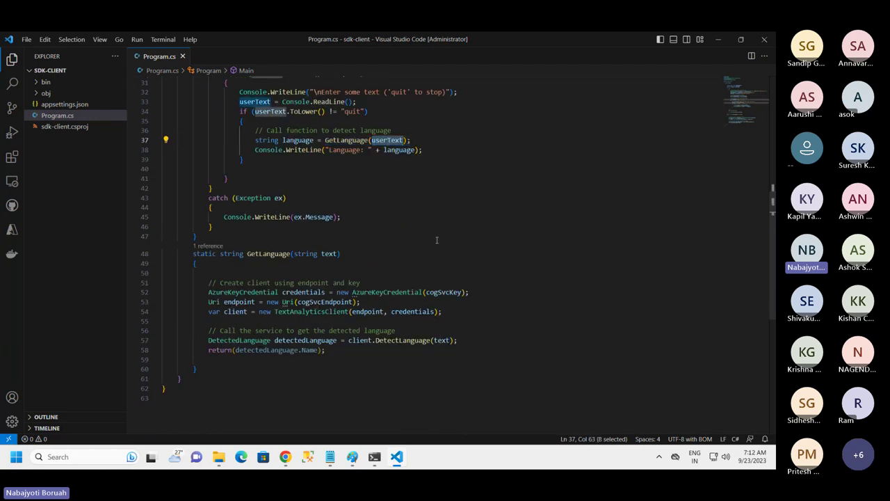
scroll(437, 240, "down", 3)
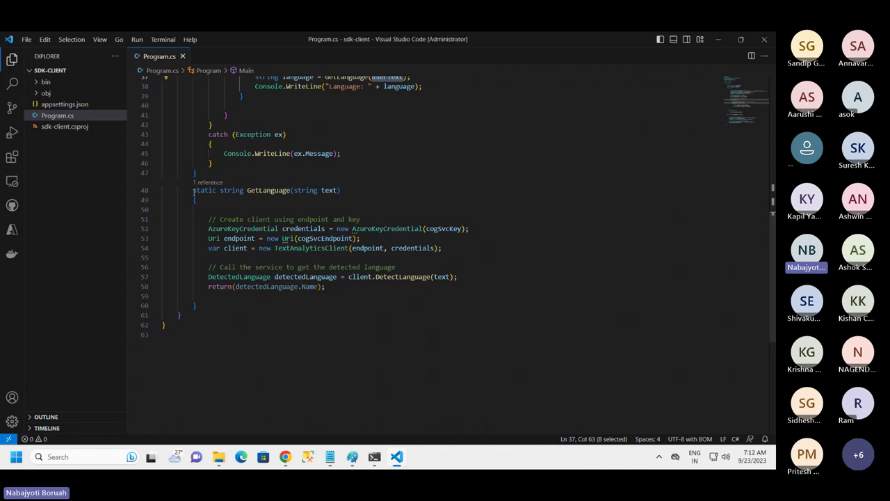
left_click_drag(194, 190, 325, 287)
left_click(323, 317)
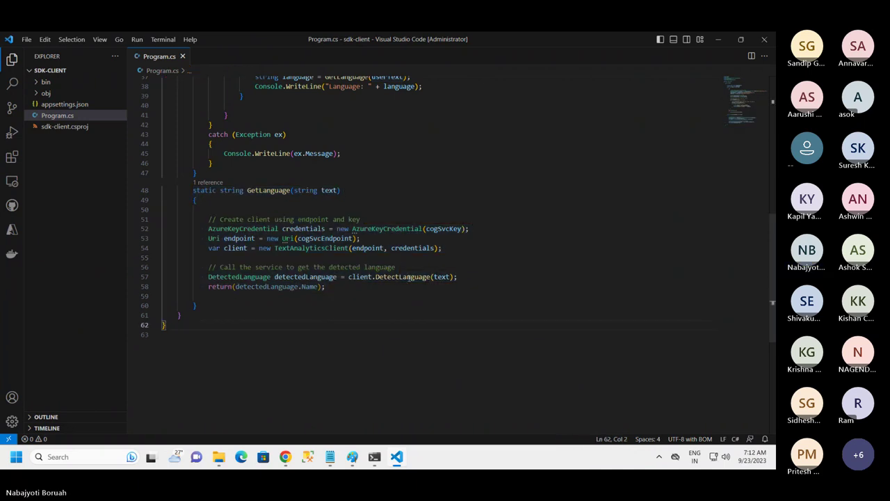
- Examine how GetLanguage builds the AzureKeyCredential, the endpoint Uri and the TextAnalyticsClient from them
left_click_drag(481, 230, 337, 228)
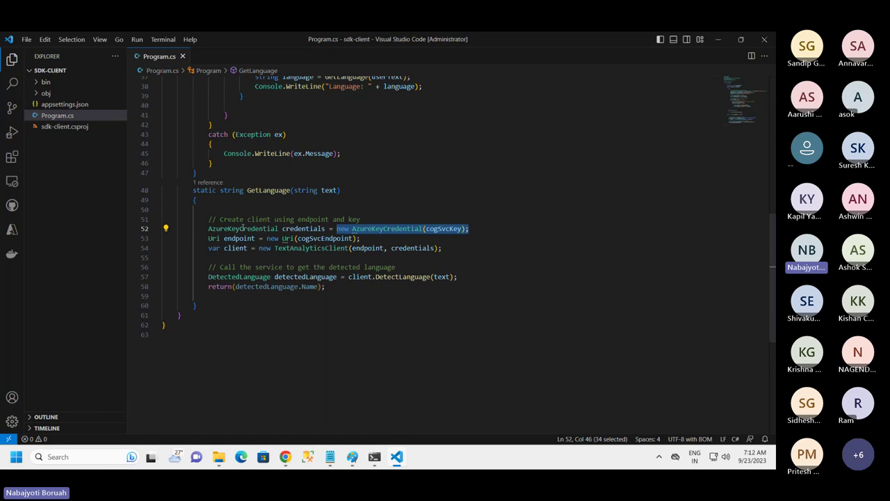
mouse_move(243, 228)
mouse_move(322, 238)
double_click(370, 248)
double_click(400, 249)
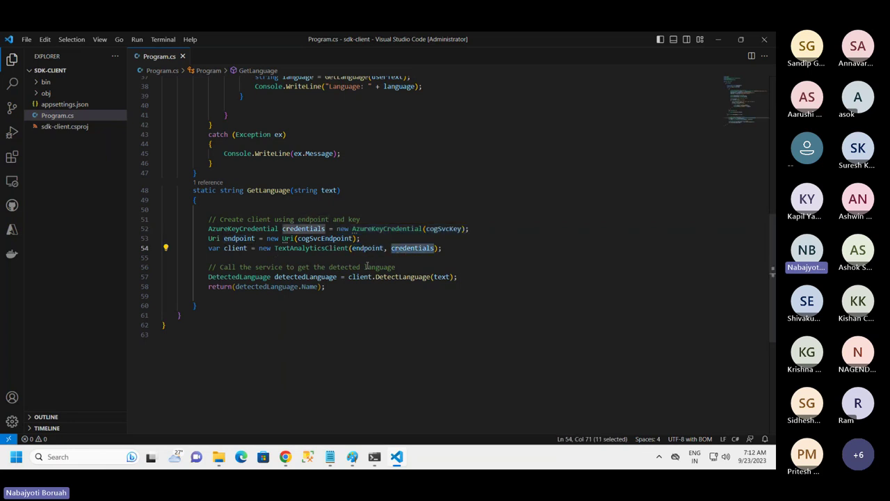
double_click(243, 248)
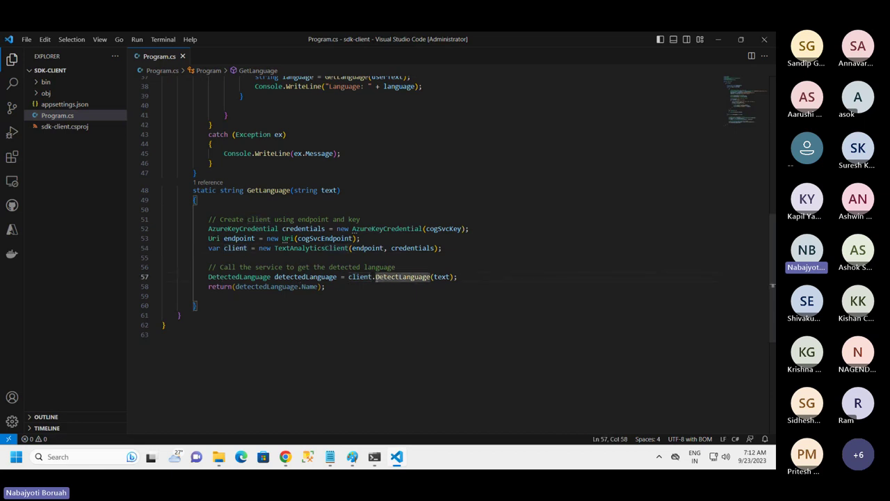
- Examine the client.DetectLanguage(text) call and the return statement with detectedLanguage.Name
left_click_drag(387, 279, 419, 279)
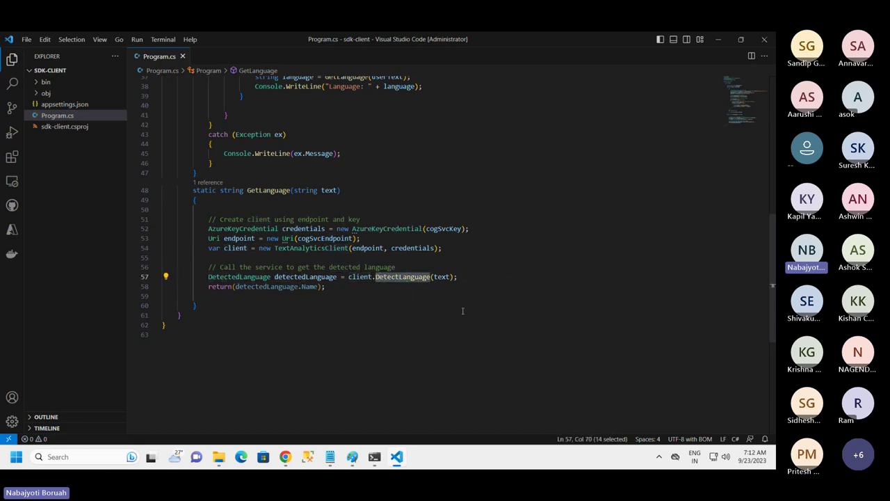
key("End")
double_click(441, 277)
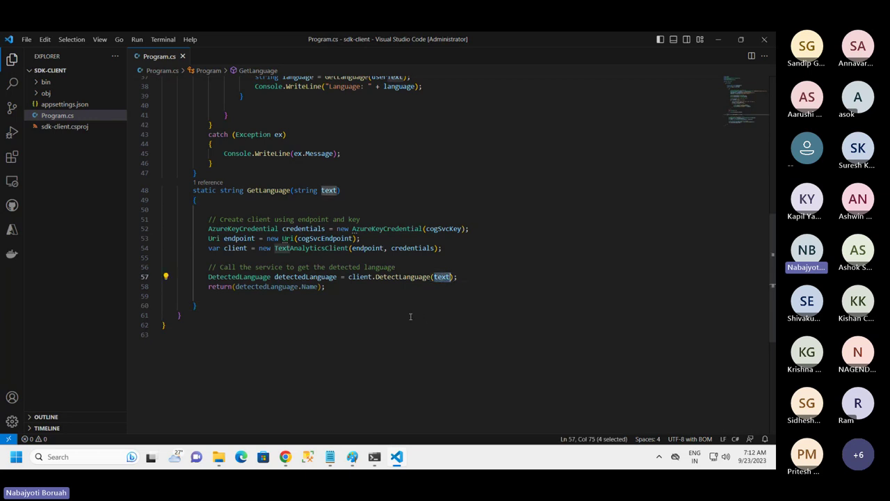
left_click_drag(327, 287, 208, 286)
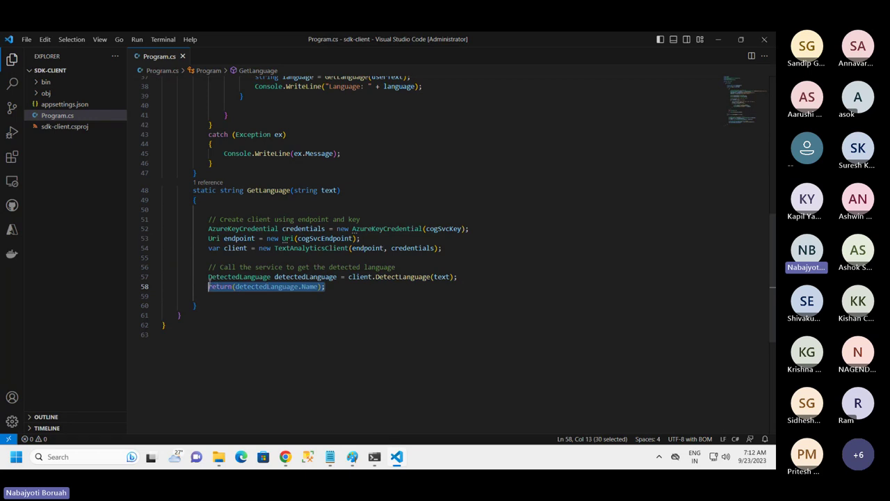
- Append + ":" + detectedLanguage after detectedLanguage.Name in the return statement of GetLanguage
left_click(310, 287)
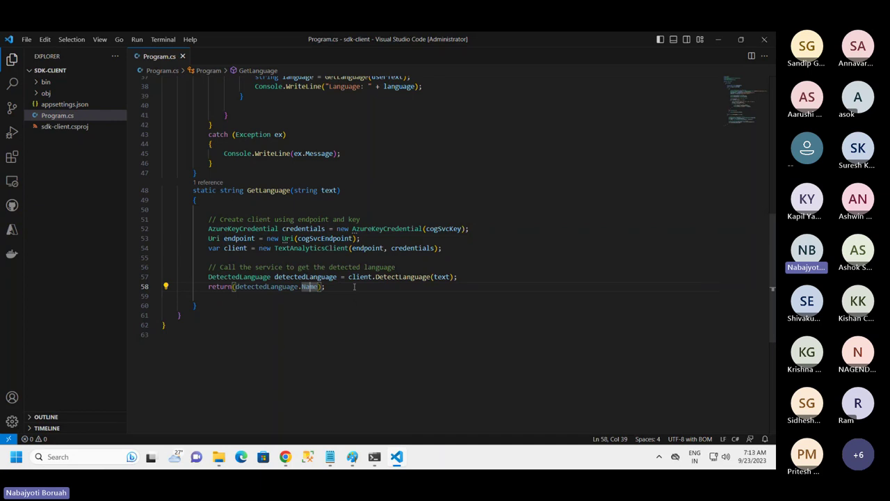
key("Right")
key("Right")
key("Right")
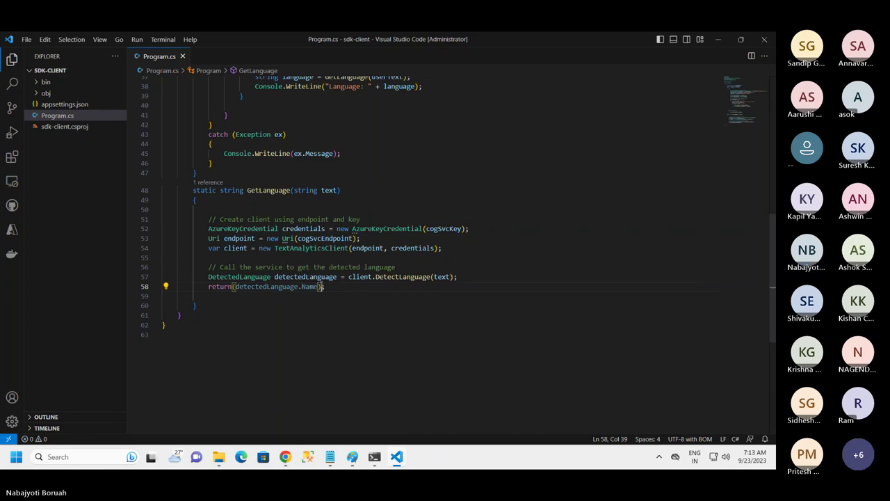
key("Left")
type("+ ")
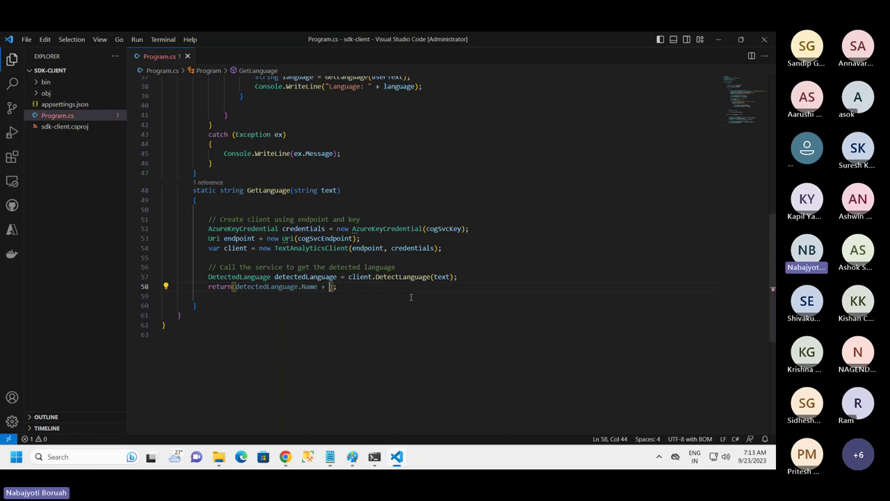
type("\"")
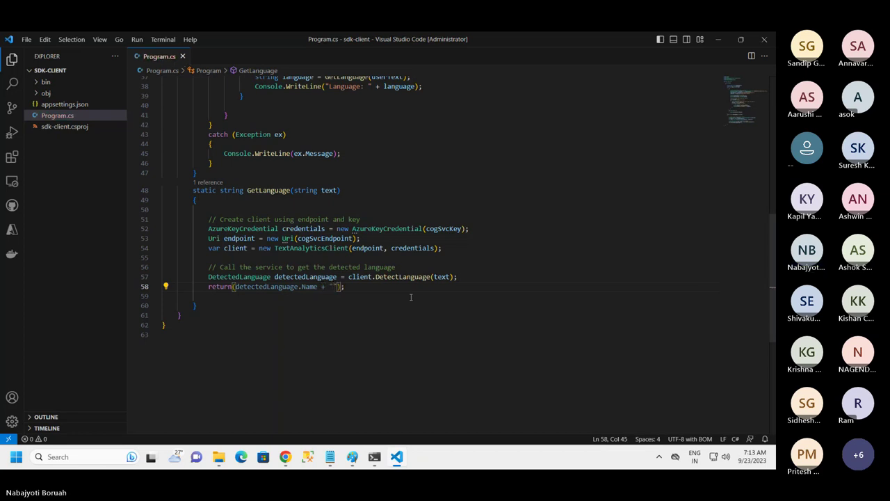
type(":\" + de")
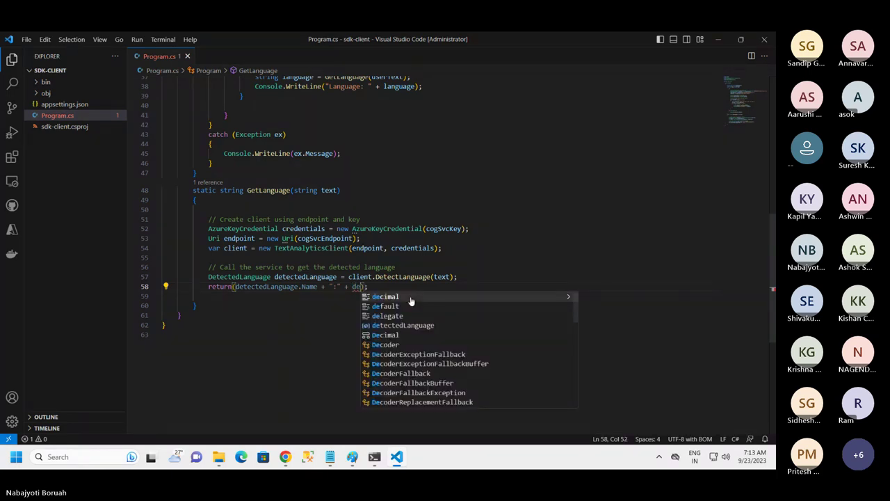
type("tec")
key("Tab")
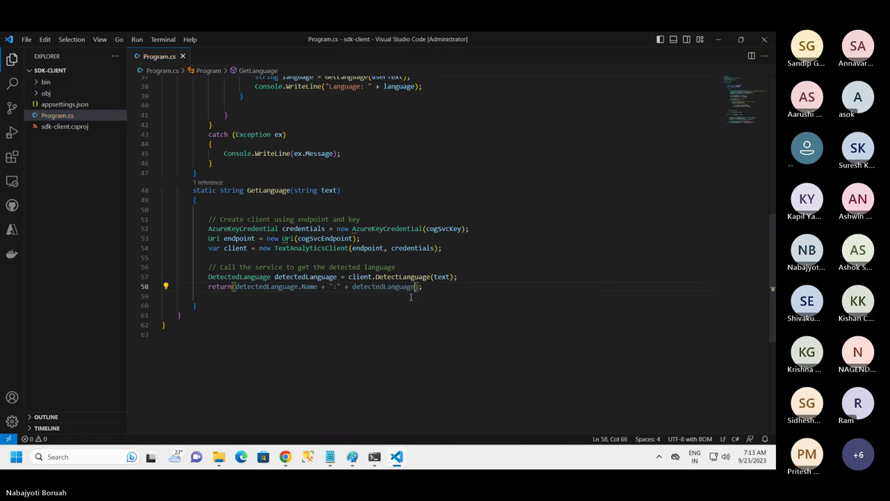
- Browse the members of the appended detectedLanguage term and complete it with the ConfidenceScore property
type(".")
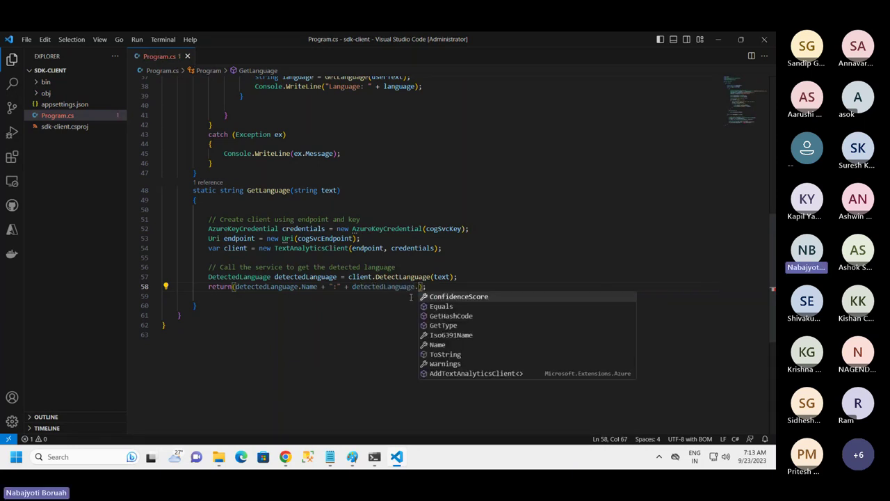
key("Down")
key("Down")
key("Down")
key("Down")
key("Down")
key("Down")
key("Down")
key("Down")
key("Down")
key("Down")
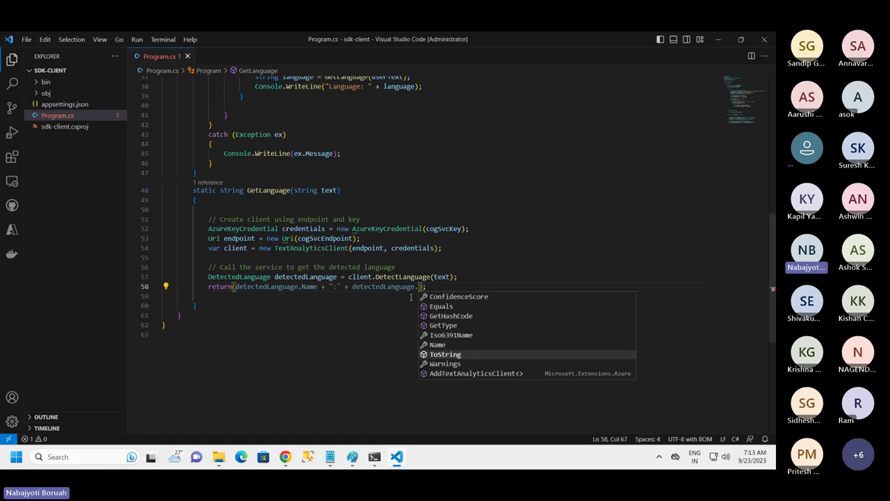
key("Down")
key("Up")
key("Up")
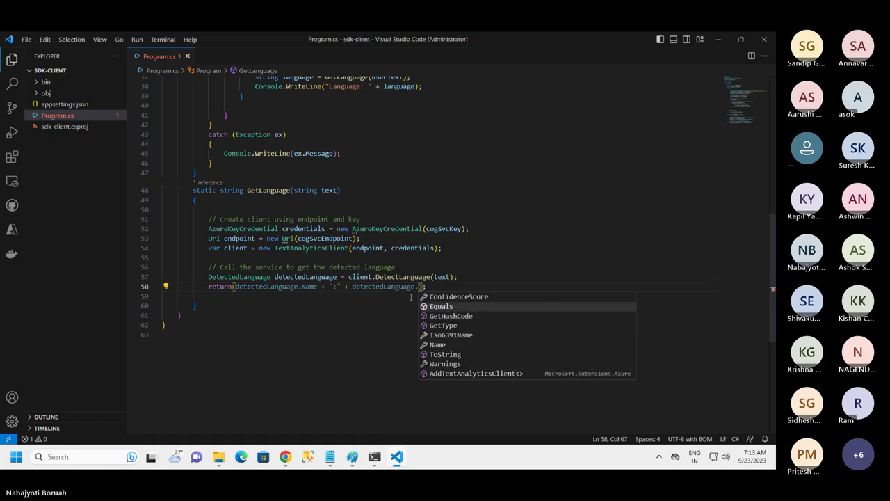
key("Tab")
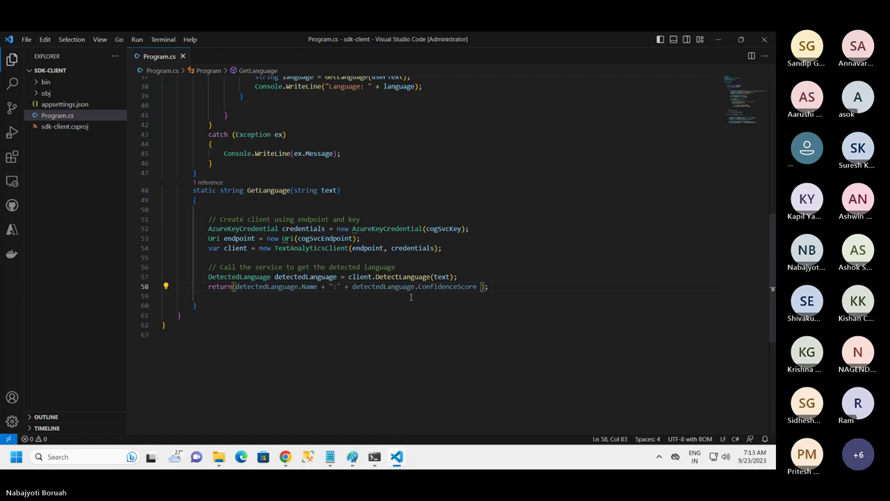
- Append + ":" + detectedLanguage.Iso6391Name after the ConfidenceScore term in the return statement
type("+ ")
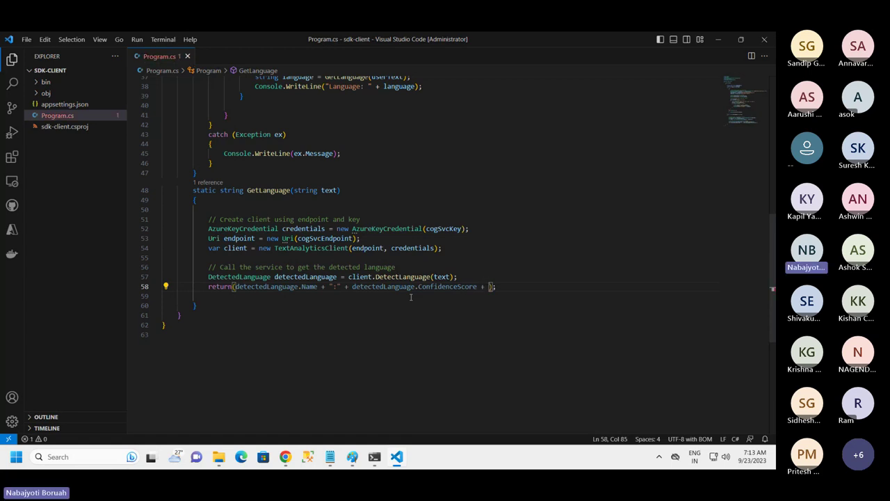
type("\":")
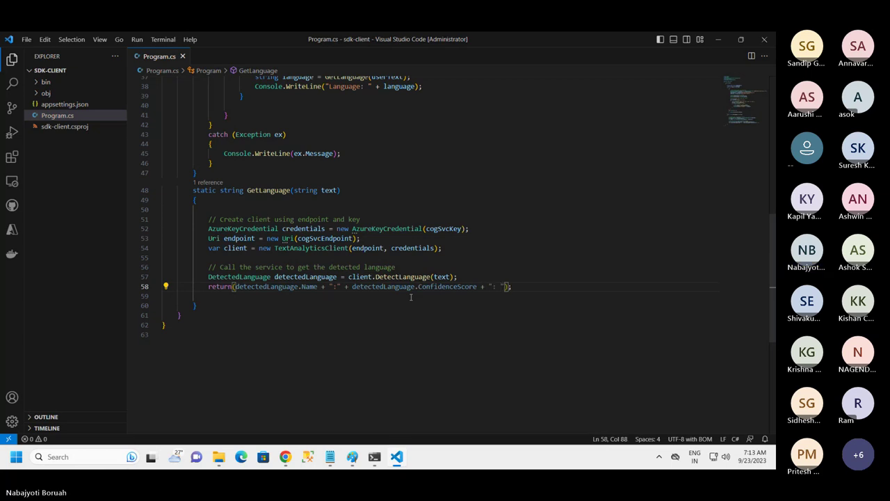
key("BackSpace")
type("\" + detec")
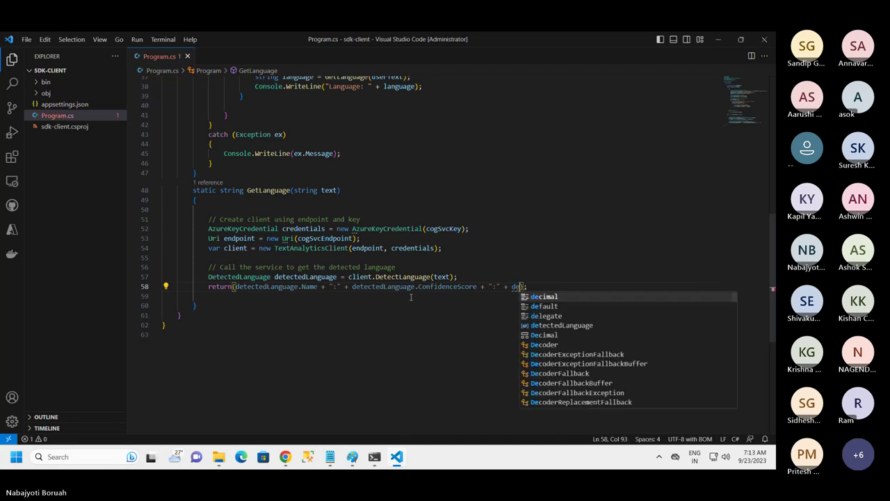
key("Tab")
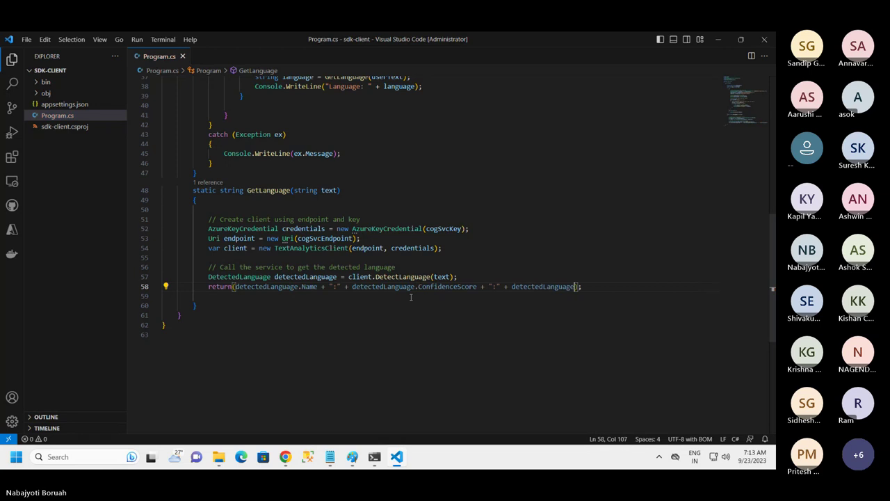
type(".")
key("Down")
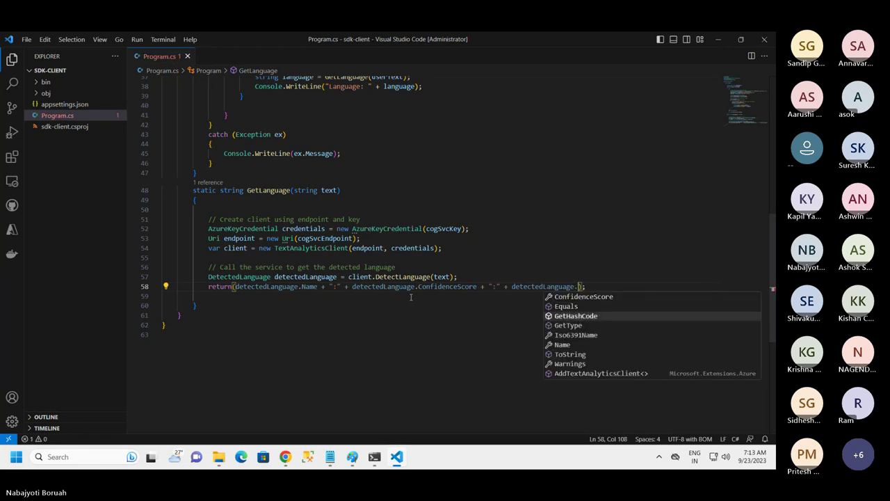
key("Down")
key("Down")
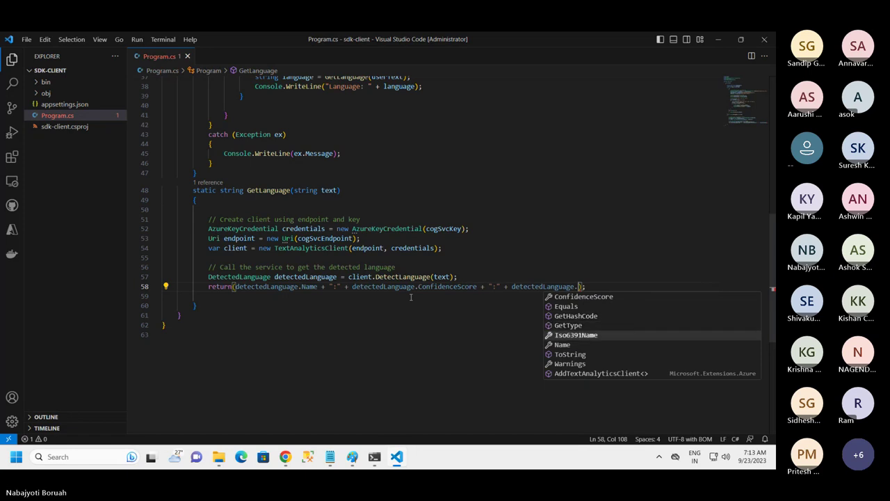
key("Tab")
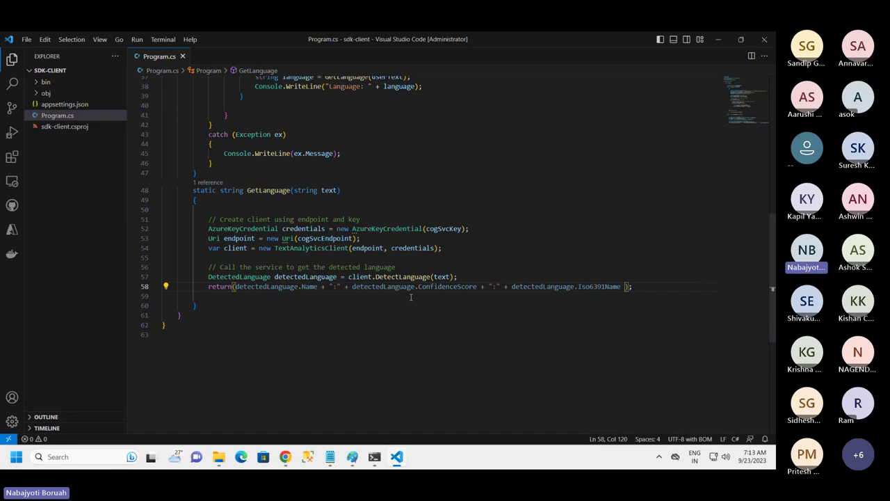
left_click(376, 302)
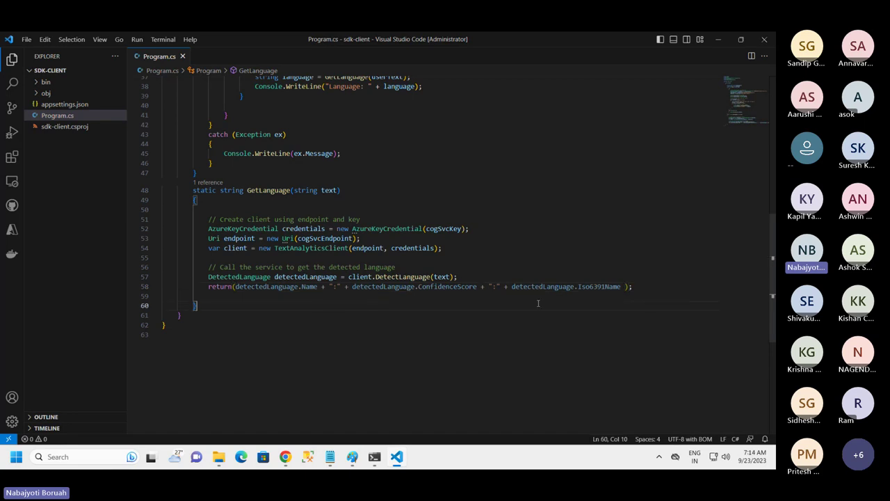
- Append + "::" + detectedLanguage. after the Iso6391Name term in the return statement of GetLanguage
left_click(625, 287)
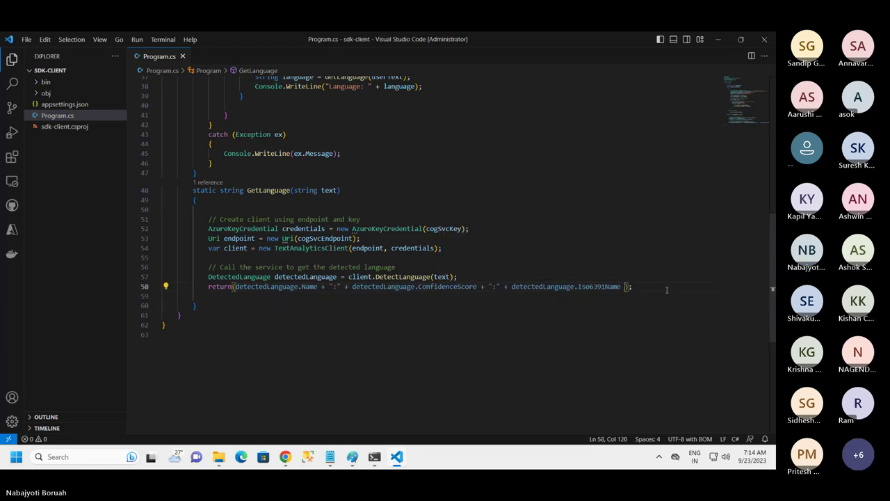
type("+")
type("\"")
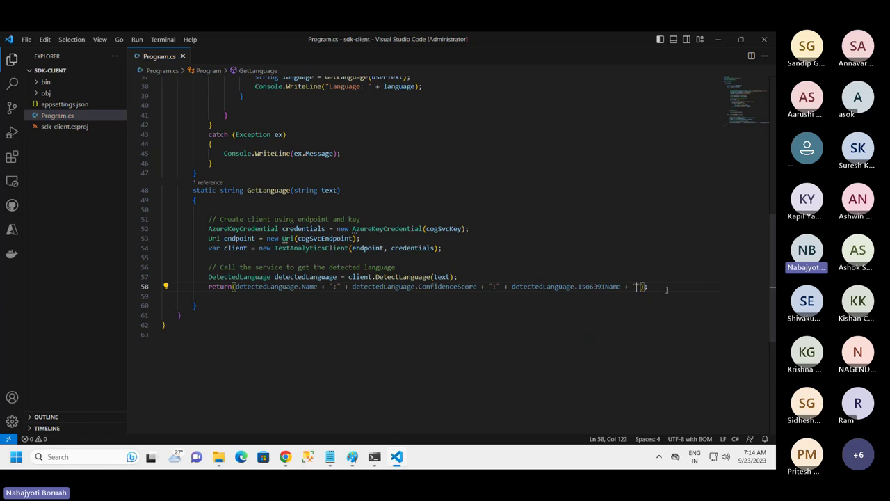
key("BackSpace")
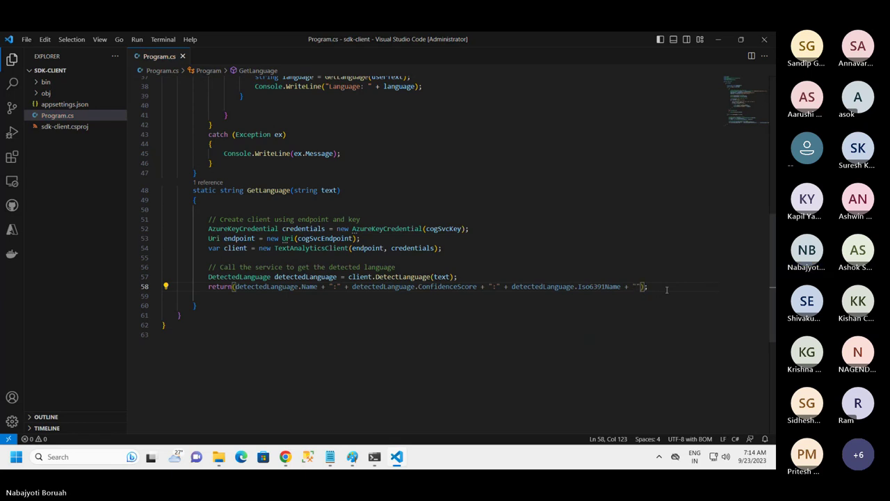
type(": \" + detectedLanguage")
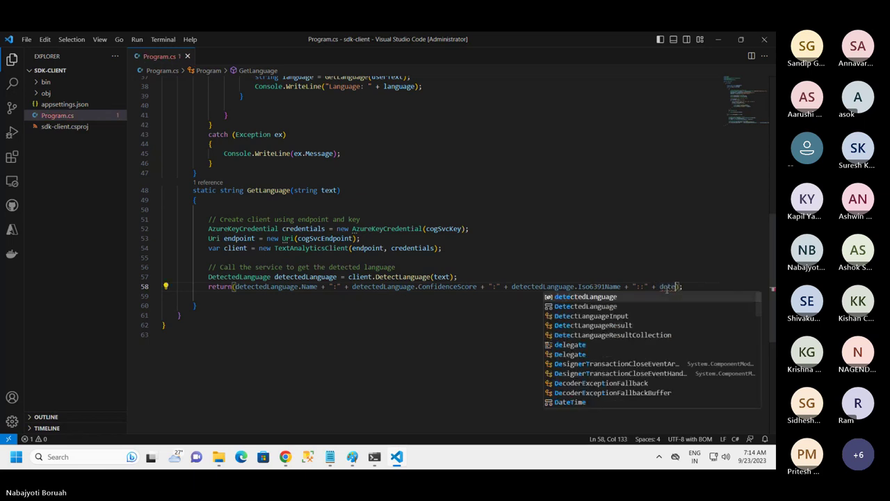
type(".")
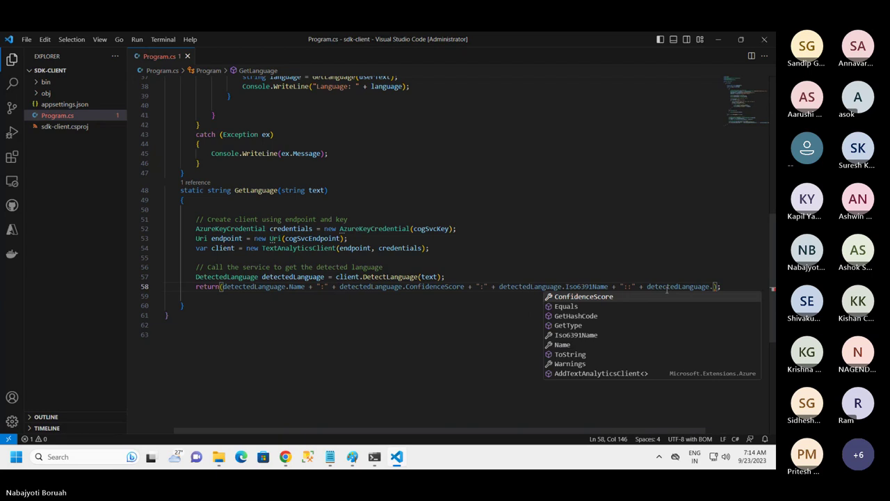
- Look through the suggested members of detectedLanguage for another property to return
key("Down")
key("Up")
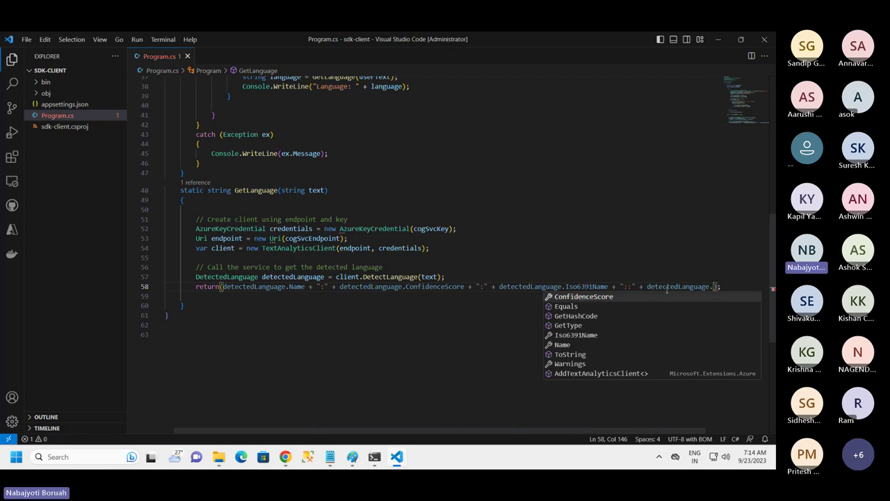
key("Down")
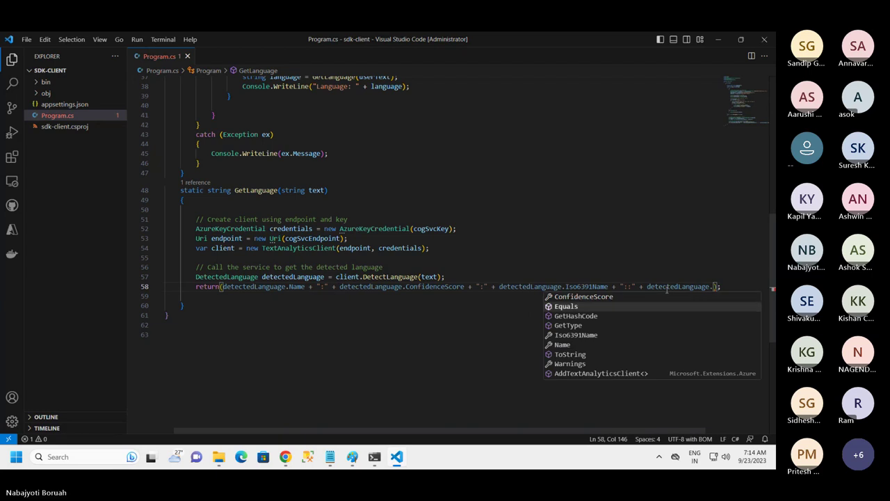
key("Up")
key("Down")
key("Down")
key("Down")
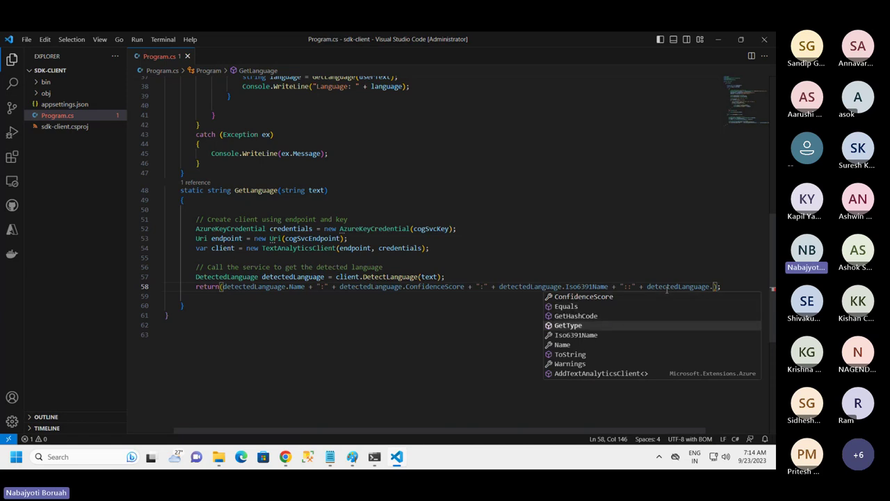
key("Down")
key("Down")
key("Up")
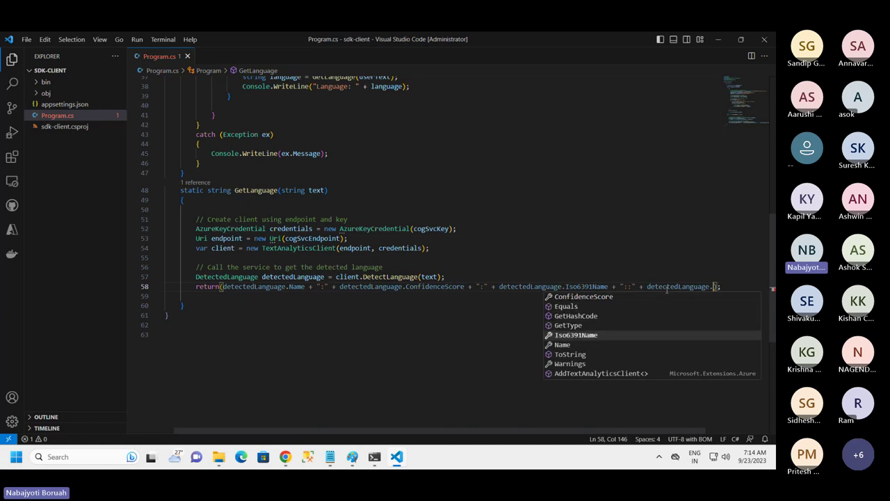
key("Down")
key("Down")
key("Down")
key("Down")
key("Down")
key("Down")
key("Down")
key("Down")
key("Down")
key("Down")
key("Down")
key("Up")
key("Down")
key("Down")
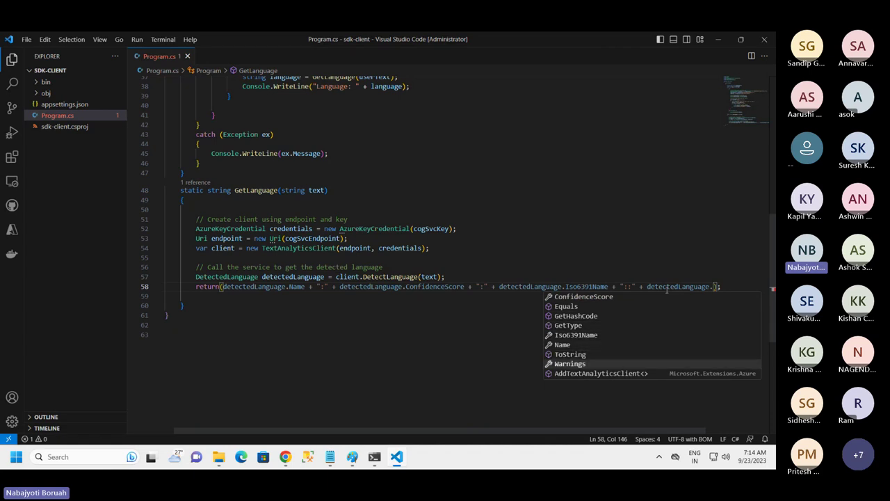
key("Up")
key("Up")
key("Up")
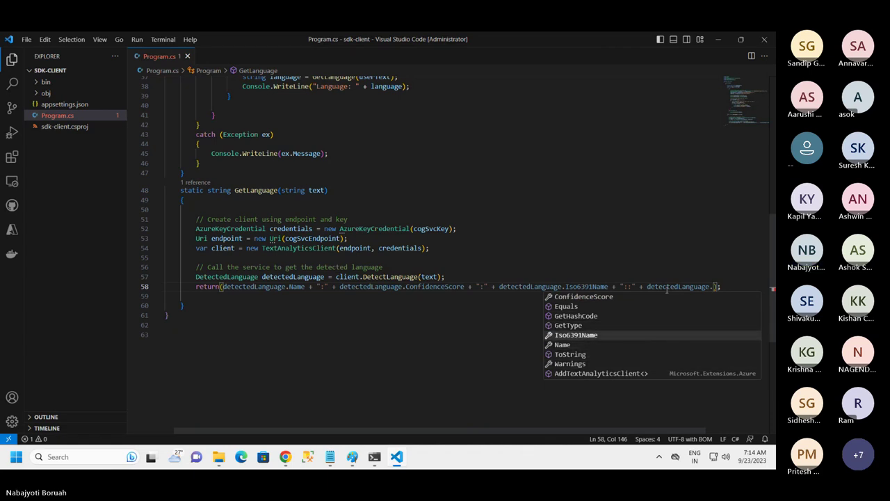
key("Down")
key("Down")
key("Up")
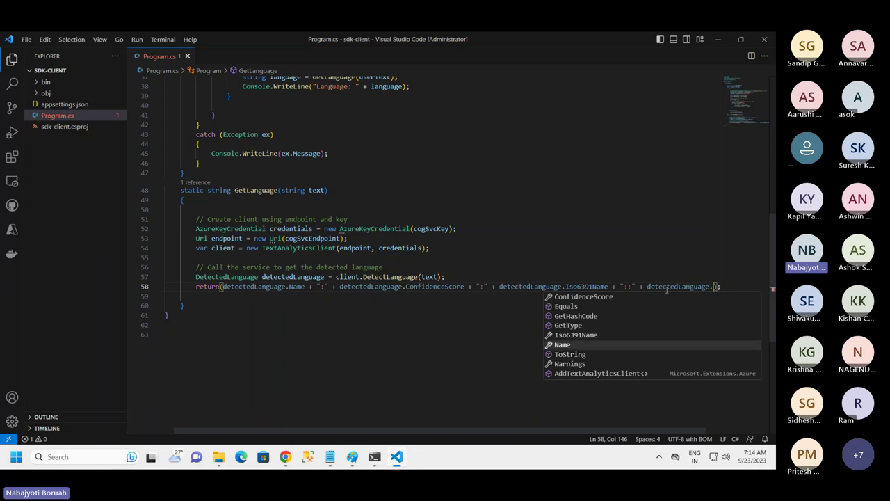
key("Down")
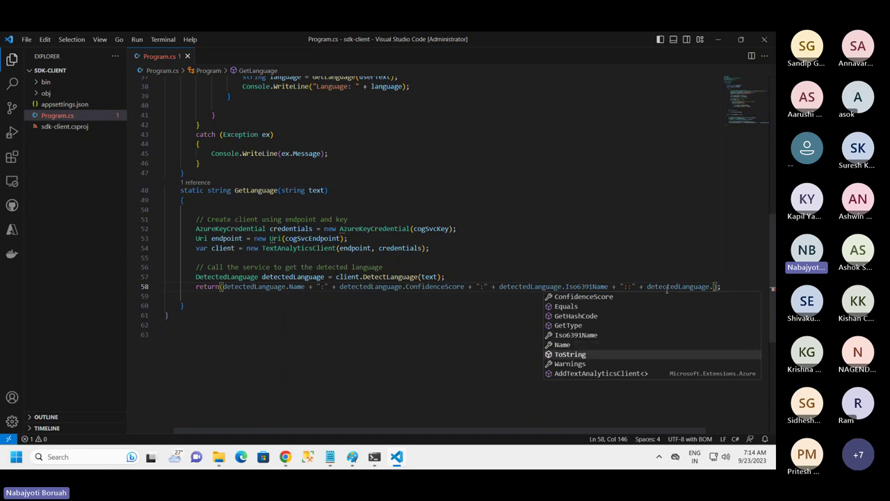
- Delete the unfinished detectedLanguage term and the plus sign before it, leaving "::" as the last part of the return expression
key("BackSpace")
key("BackSpace")
key("BackSpace")
key("BackSpace")
key("BackSpace")
key("BackSpace")
key("BackSpace")
key("BackSpace")
key("BackSpace")
key("BackSpace")
key("BackSpace")
key("BackSpace")
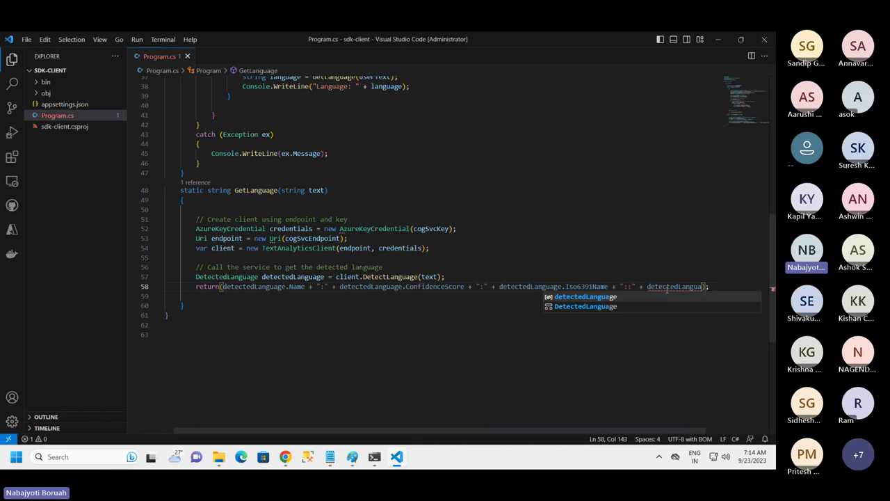
key("BackSpace")
key("BackSpace")
key("BackSpace")
key("BackSpace")
key("BackSpace")
key("BackSpace")
key("BackSpace")
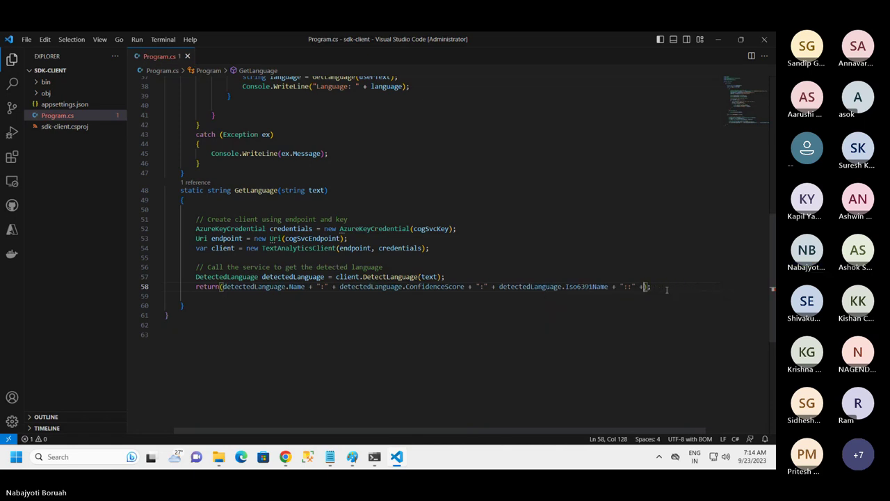
key("Down")
key("Down")
key("Down")
key("Down")
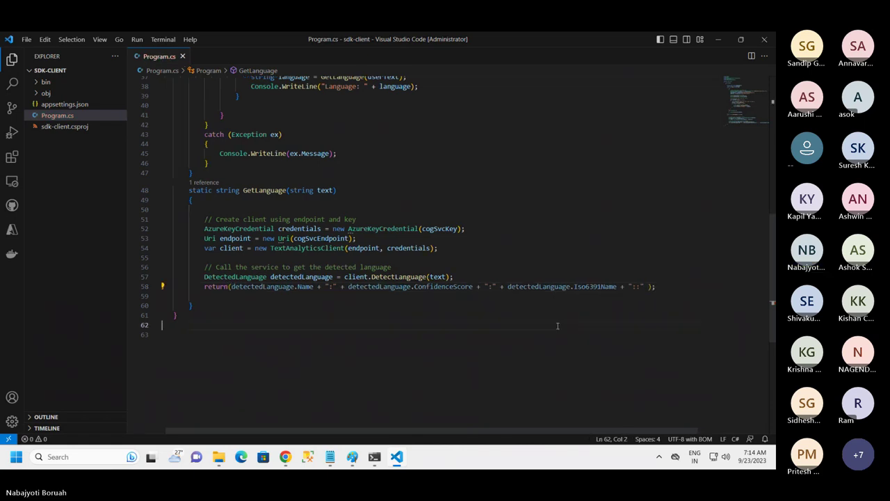
- Save Program.cs
scroll(297, 267, "up", 7)
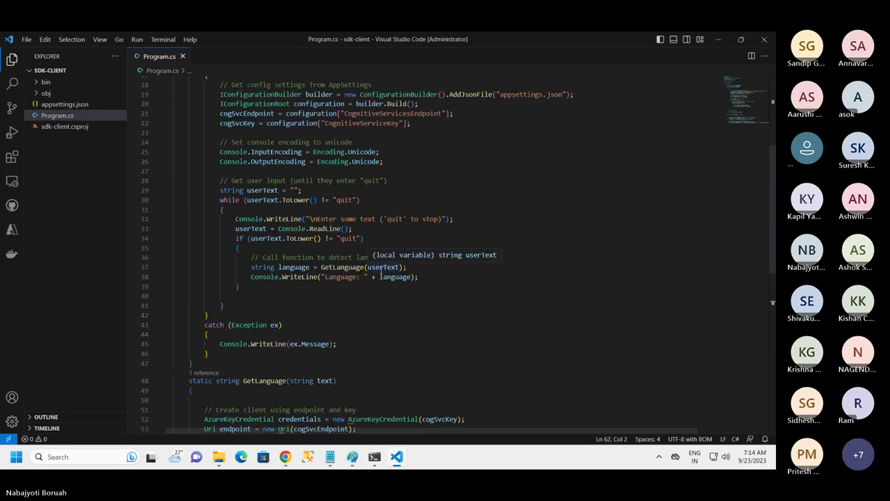
left_click(27, 40)
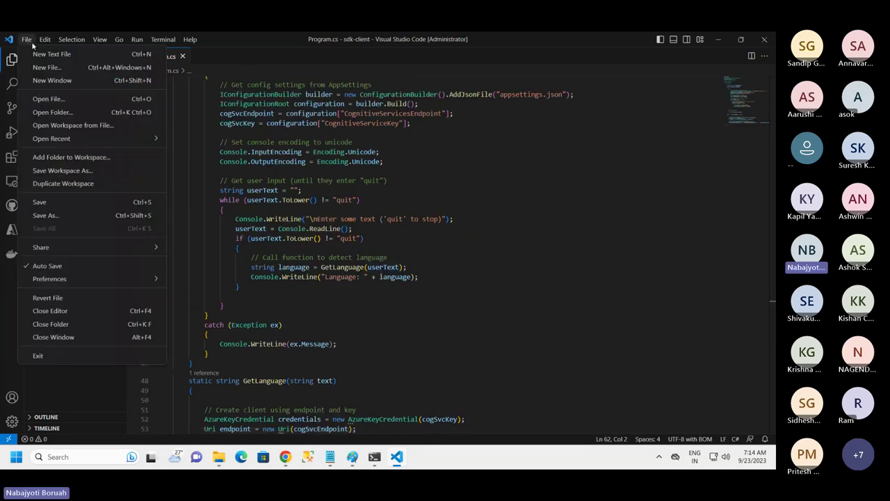
left_click(55, 201)
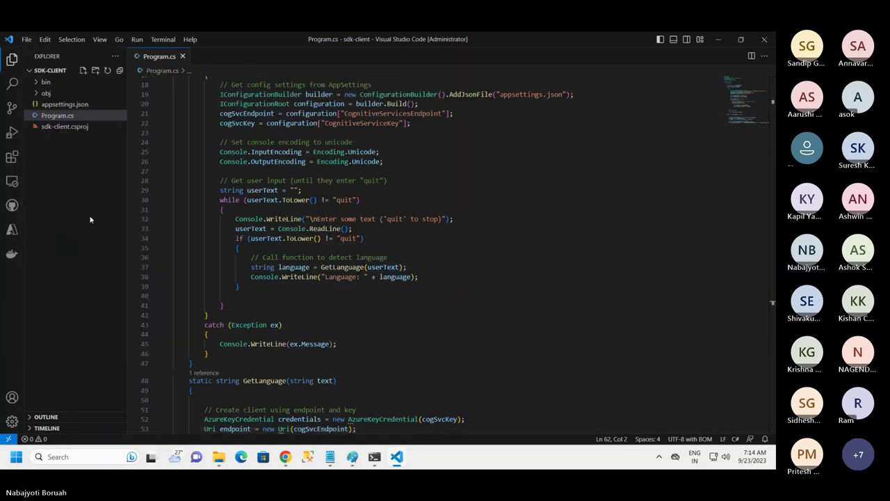
- Switch to PowerShell, clear the console and build the sdk-client project with dotnet build
left_click(374, 456)
left_click(235, 430)
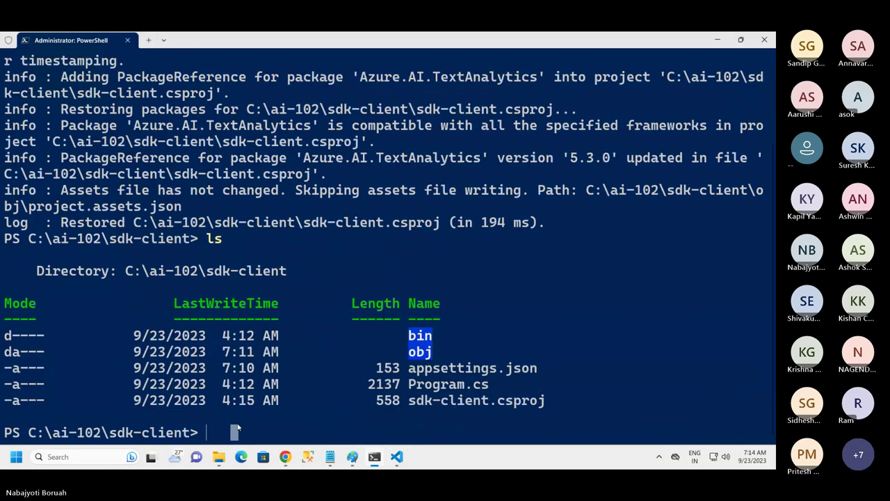
type("cls")
key("Return")
type("dot")
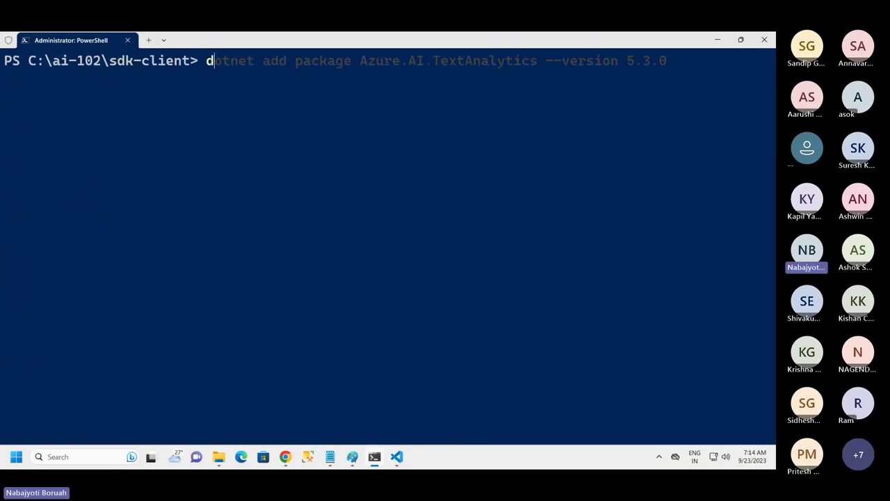
type("net build")
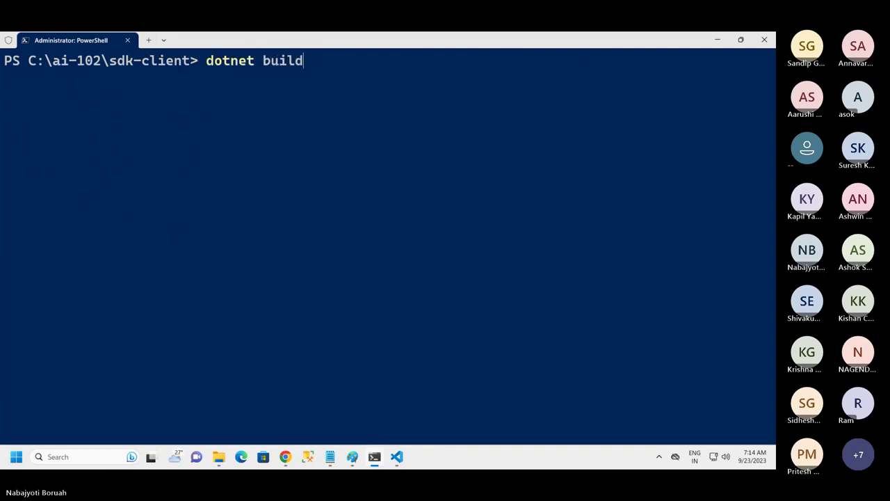
key("Return")
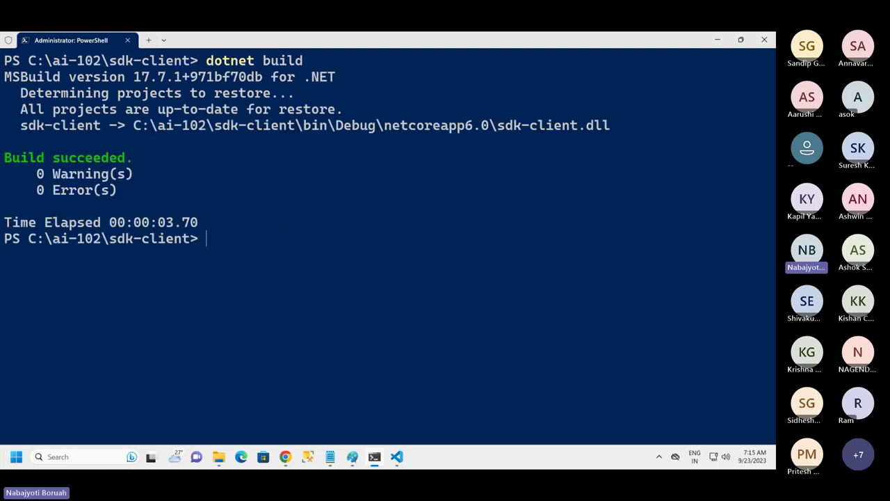
- Start the client with dotnet run and submit "Hello" as the text for language detection
type("dot")
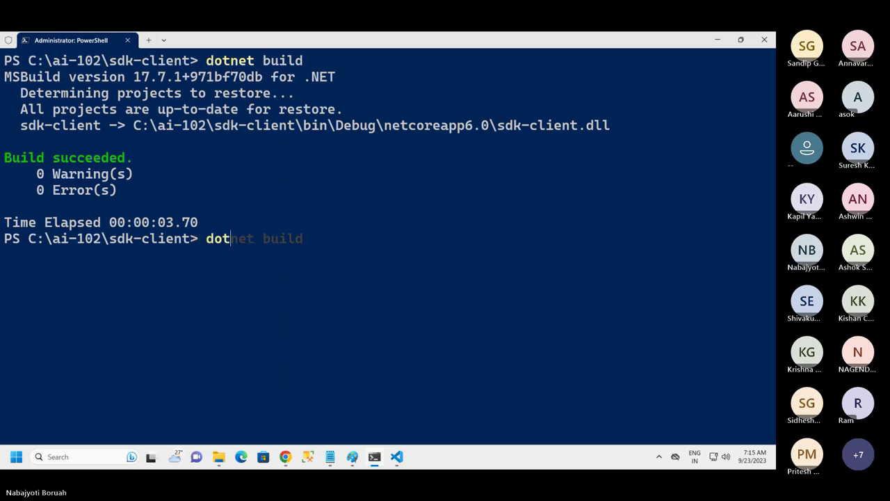
type("net run")
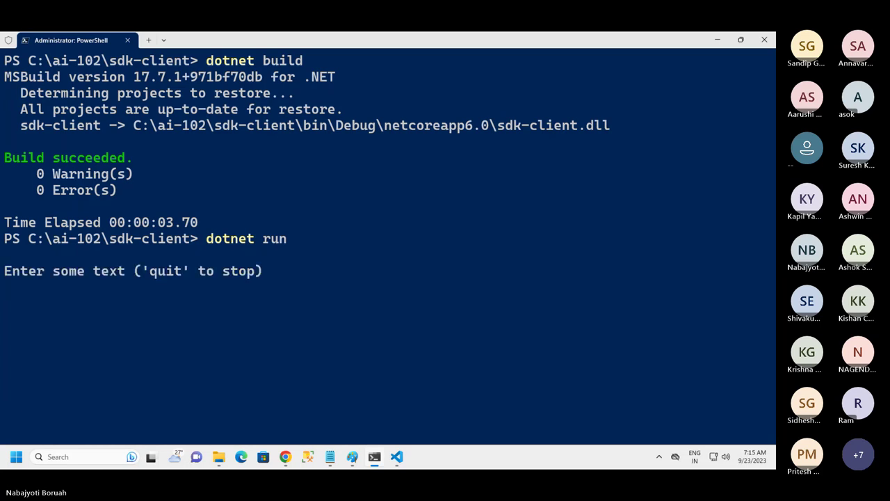
type("Hello")
key("Return")
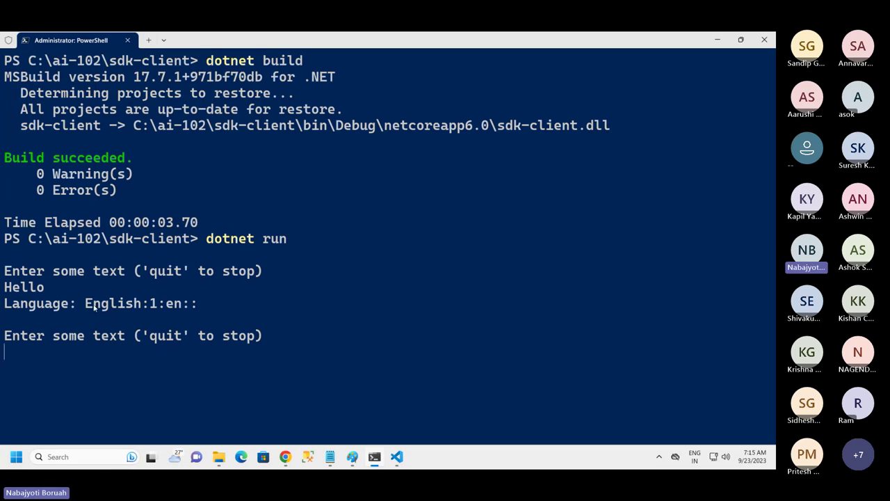
- Examine the language name, confidence score and ISO code in the output line for "Hello"
left_click_drag(94, 309, 132, 309)
left_click(155, 306)
left_click_drag(166, 306, 338, 314)
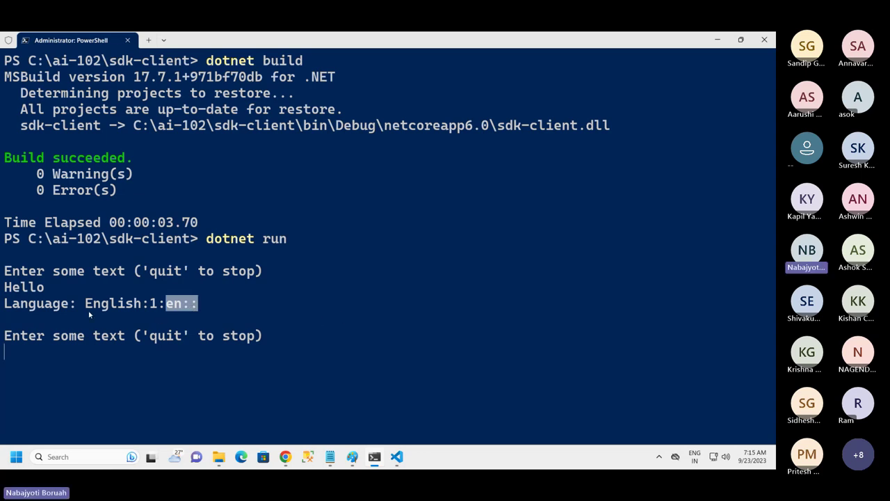
left_click_drag(79, 306, 199, 308)
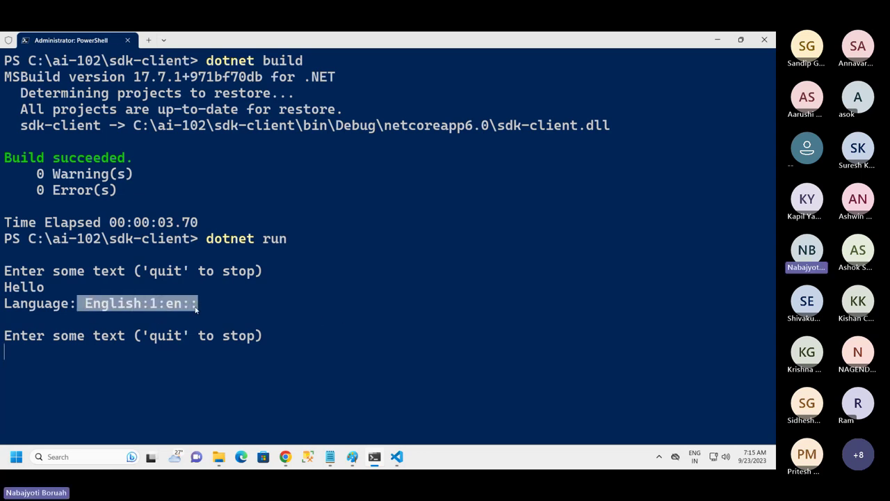
- Switch to Visual Studio Code and replace the ":" separator between ConfidenceScore and Iso6391Name in the return statement with "\n"
left_click(398, 456)
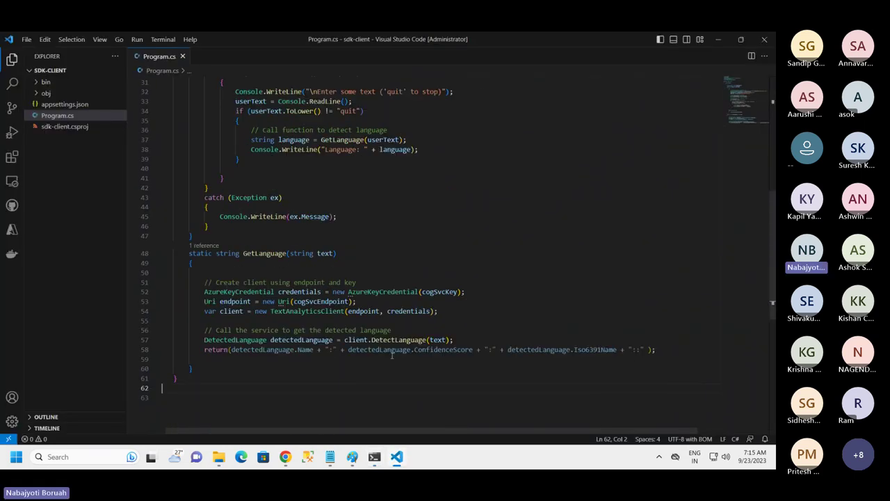
left_click_drag(658, 350, 204, 352)
left_click(466, 384)
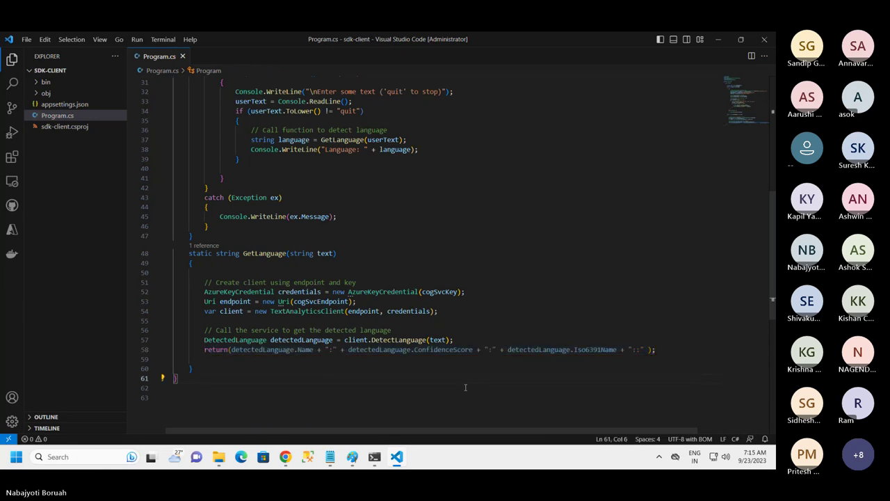
left_click(507, 350)
key("BackSpace")
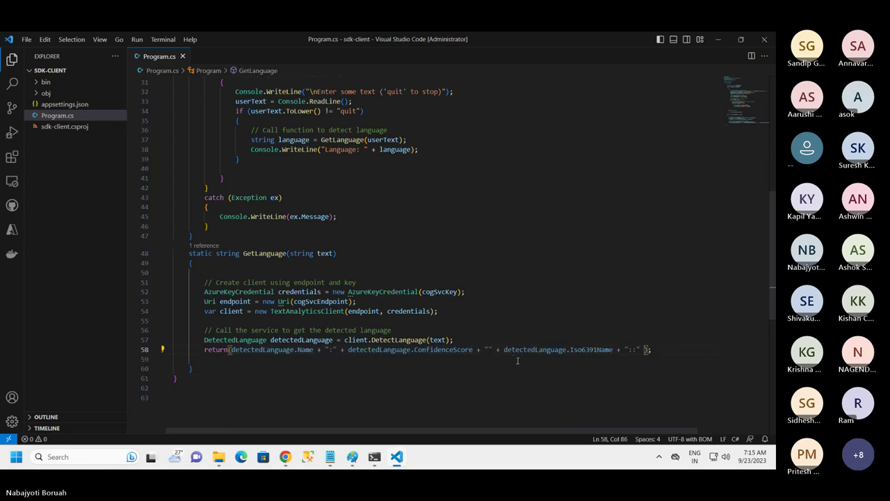
type("\\n")
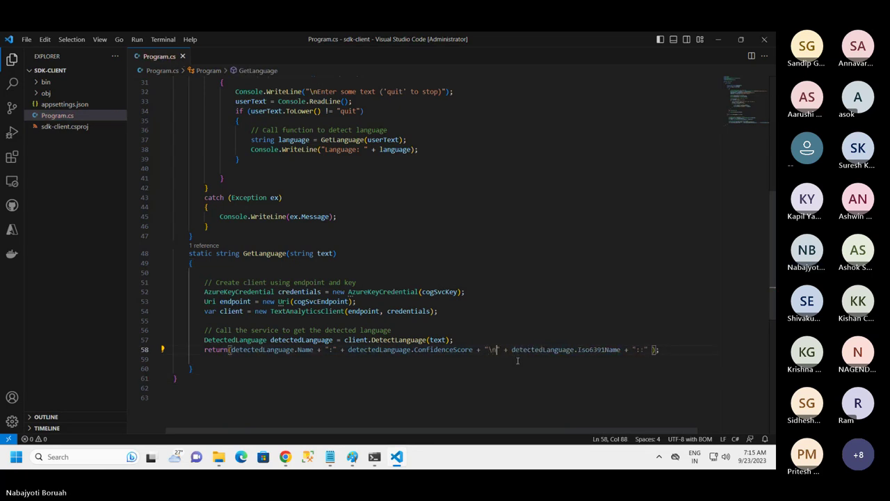
- Replace the closing "::" string and the ":" separator after detectedLanguage.Name with "\n" in the return statement
left_click(645, 350)
key("BackSpace")
key("BackSpace")
type("\\n")
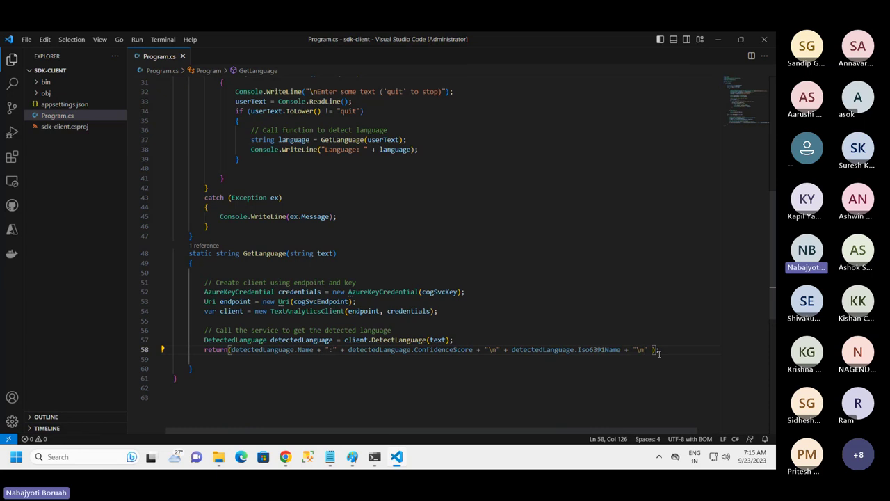
left_click(333, 350)
key("BackSpace")
type("\\n")
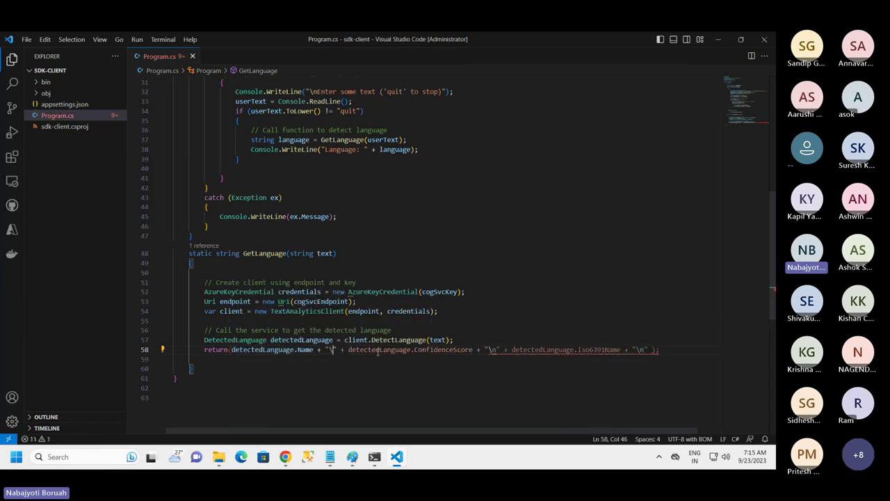
left_click(279, 365)
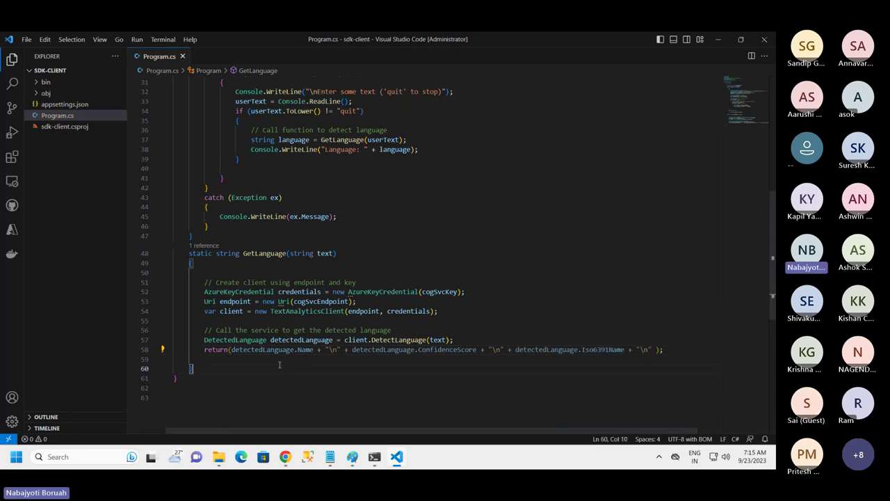
- Switch to the PowerShell window and submit "Salud" and "Aurevoir" to the running client for language detection
left_click(375, 454)
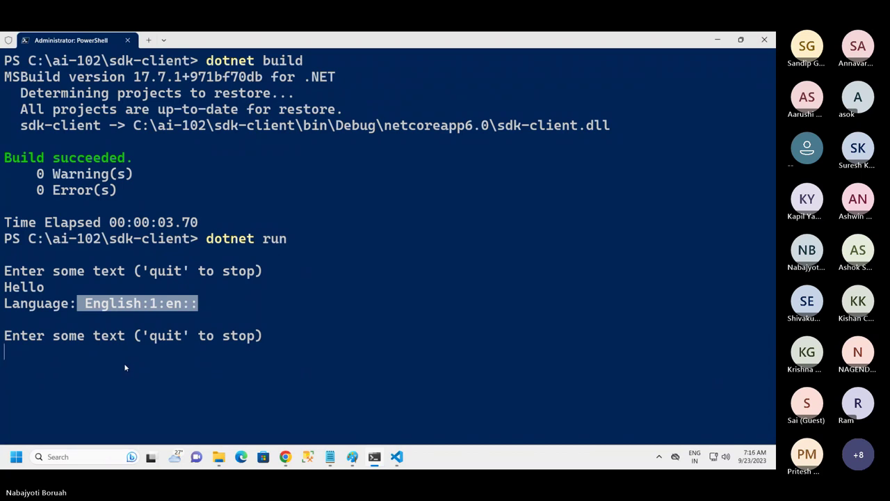
type("Salud")
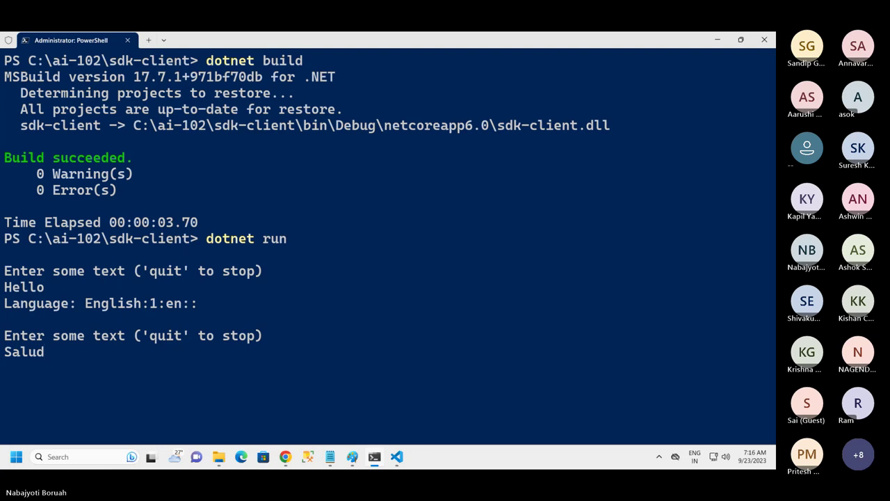
key("Return")
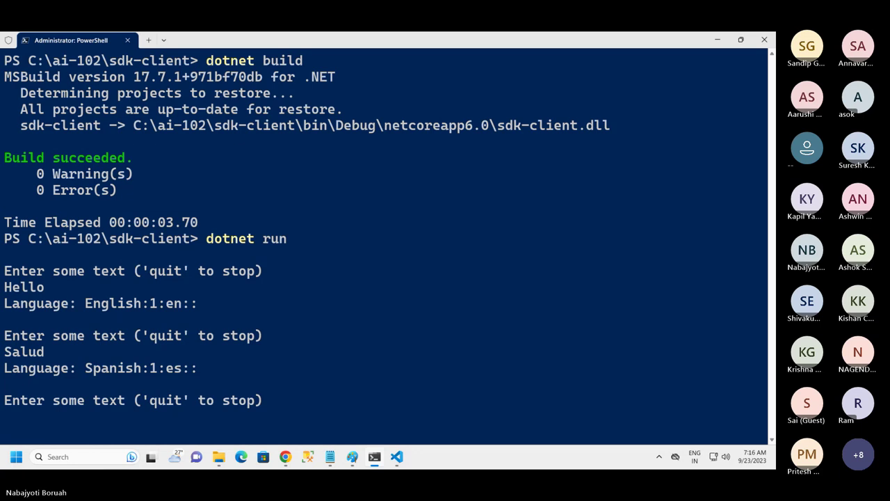
type("A")
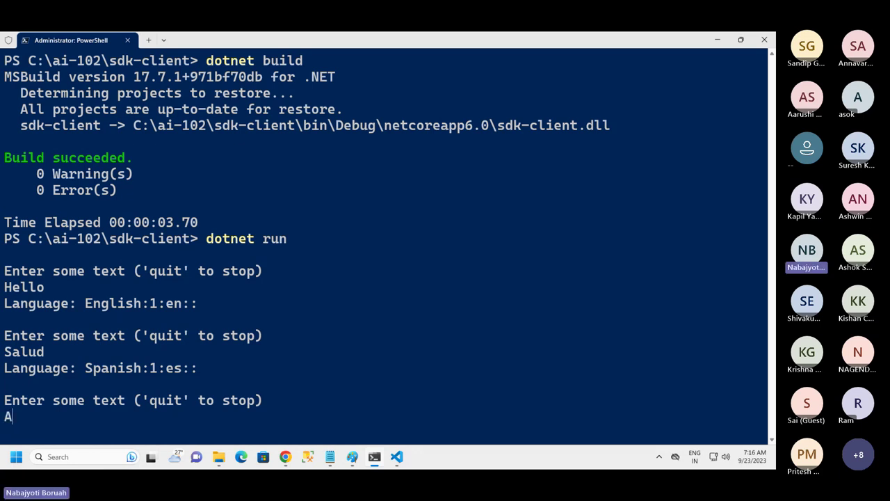
type("ure")
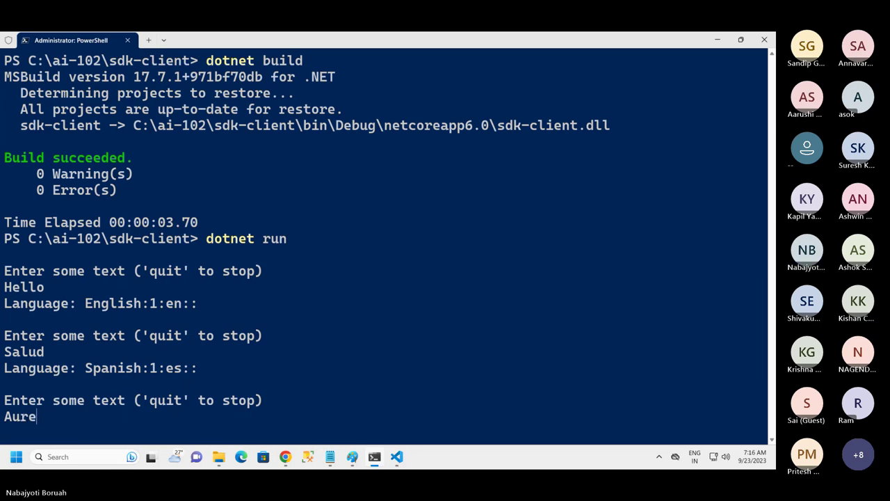
type("voir")
key("Return")
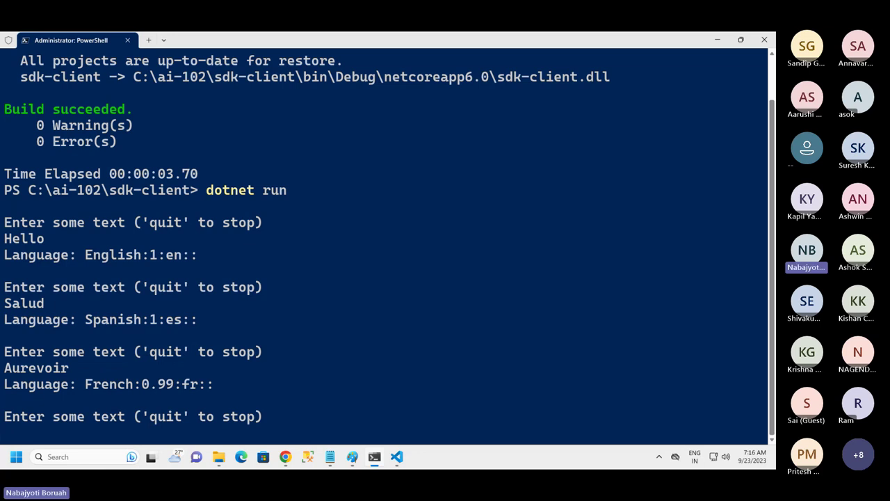
- Submit "Hasta la vista" as the next text for language detection
type("H")
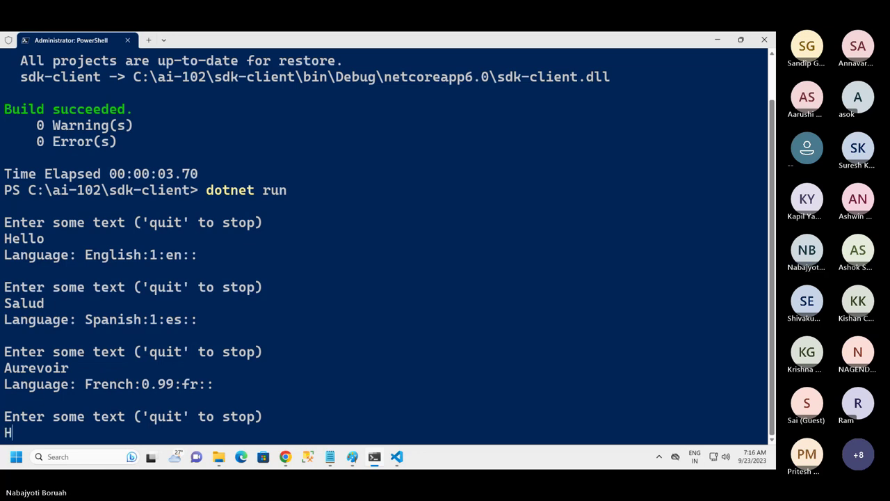
type("asta la vista")
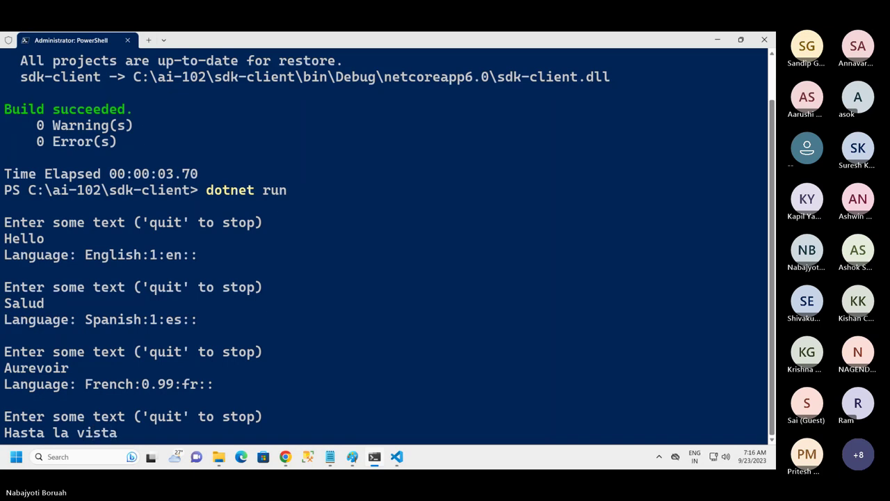
key("Return")
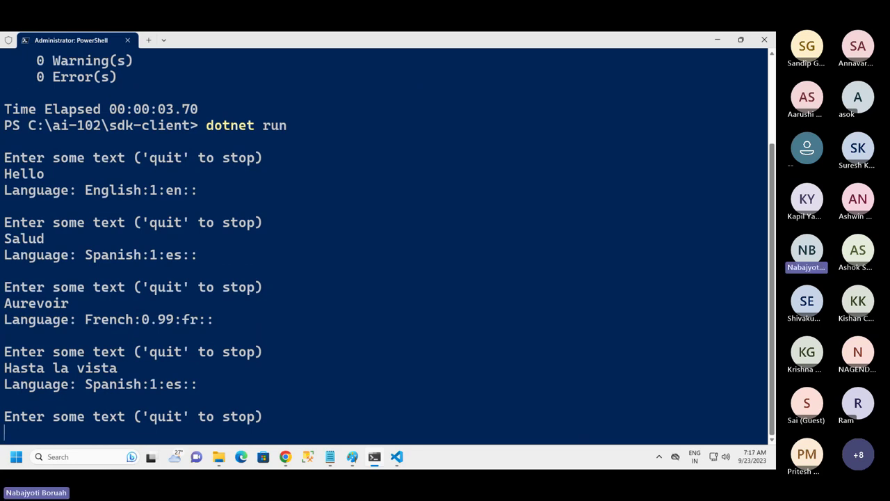
- End the running client with "quit" and clear the console with cls
type("quit")
key("Return")
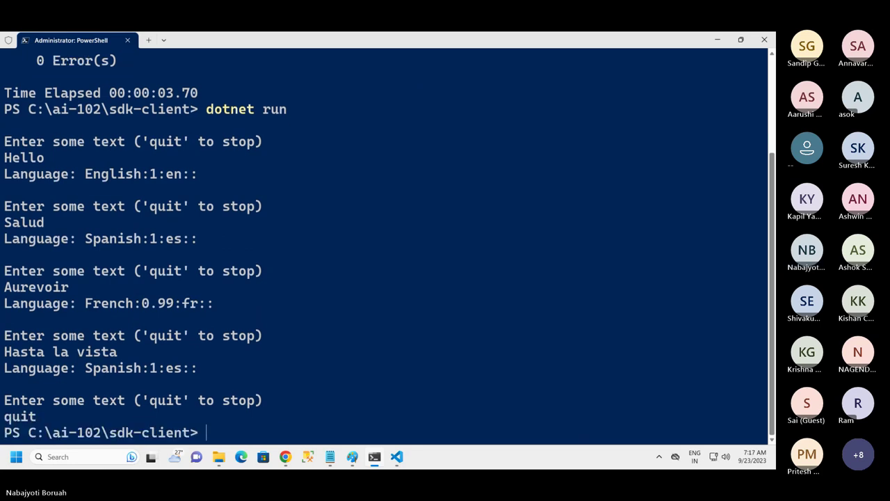
type("cls")
key("Return")
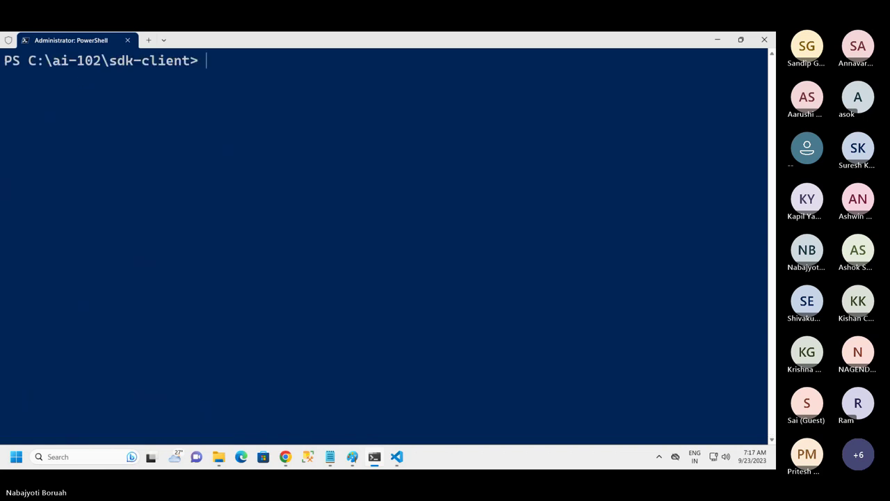
- Start the client again with dotnet run and submit "Hello" to test the line-break output format
key("Up")
key("Up")
key("Return")
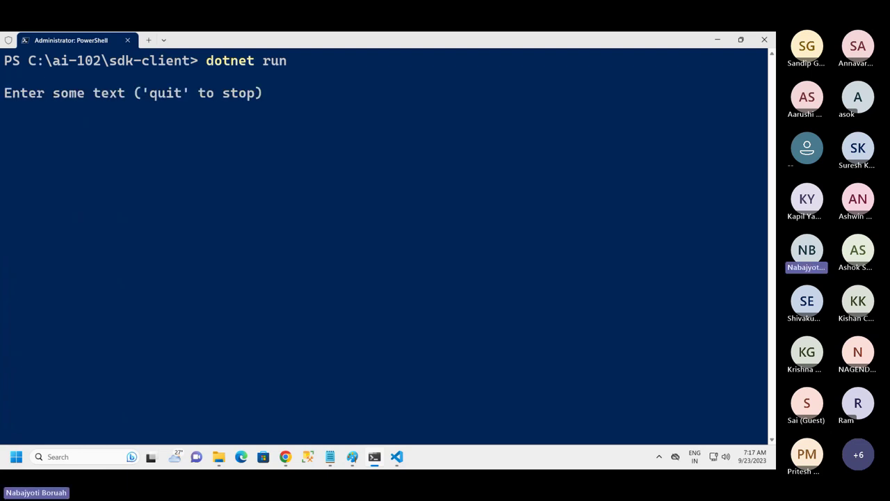
type("Hello")
key("Return")
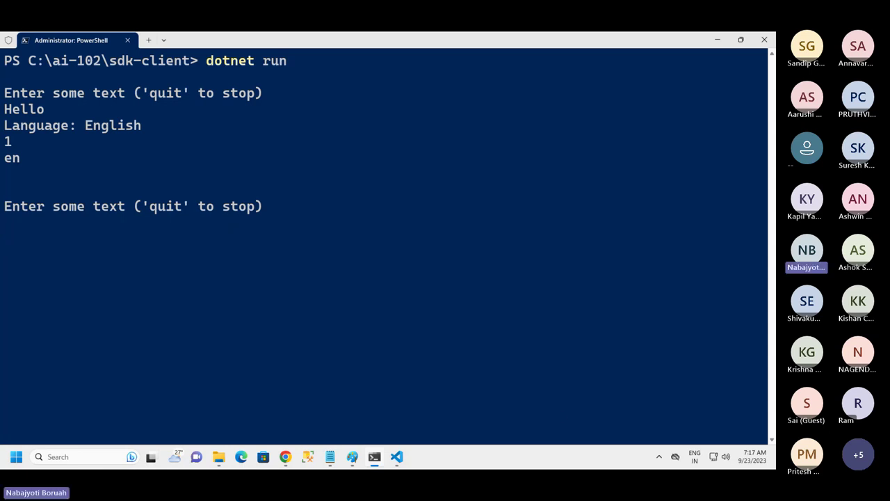
- Switch to Visual Studio Code and review Program.cs, from the using directives and configuration settings to the GetLanguage function
left_click(406, 461)
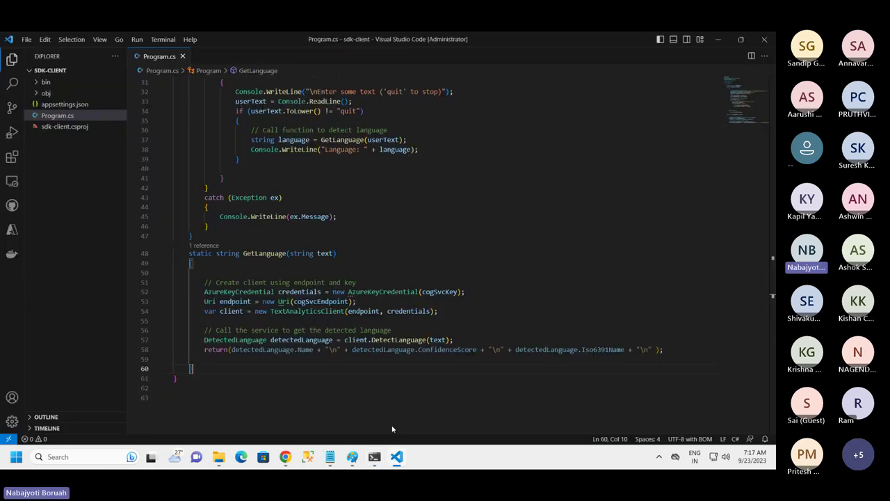
scroll(430, 315, "down", 3)
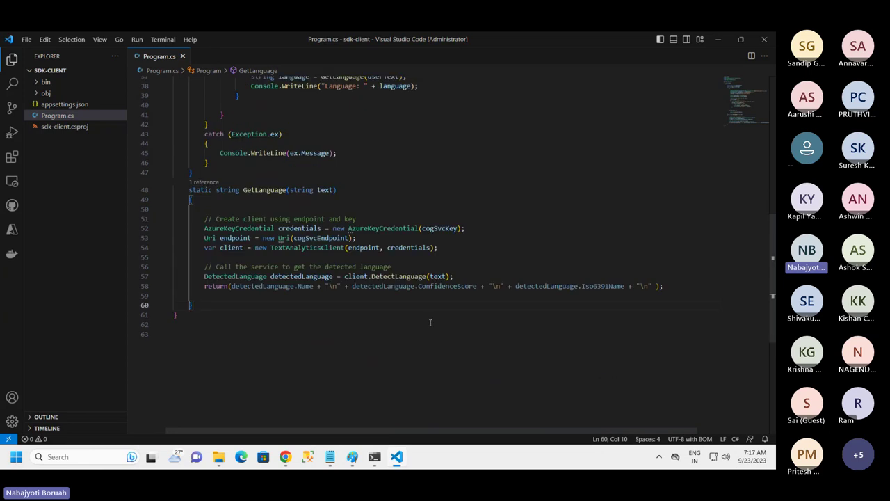
scroll(376, 274, "up", 3)
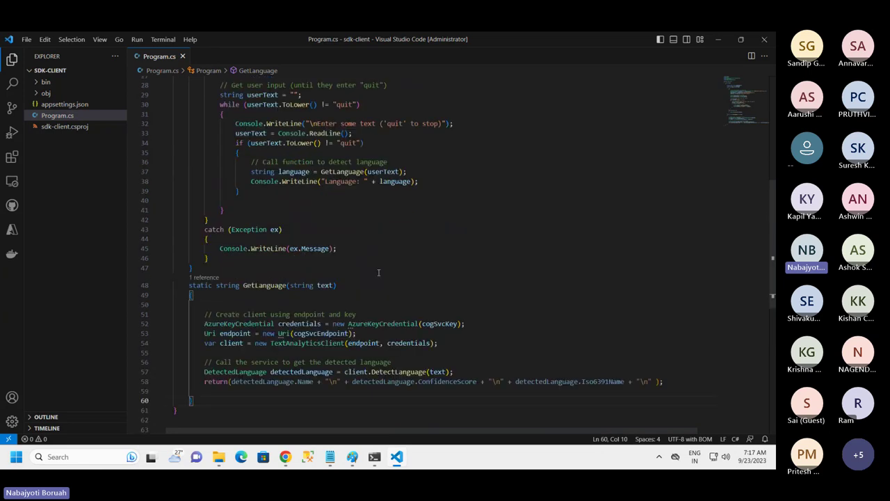
scroll(379, 272, "up", 6)
scroll(337, 267, "down", 8)
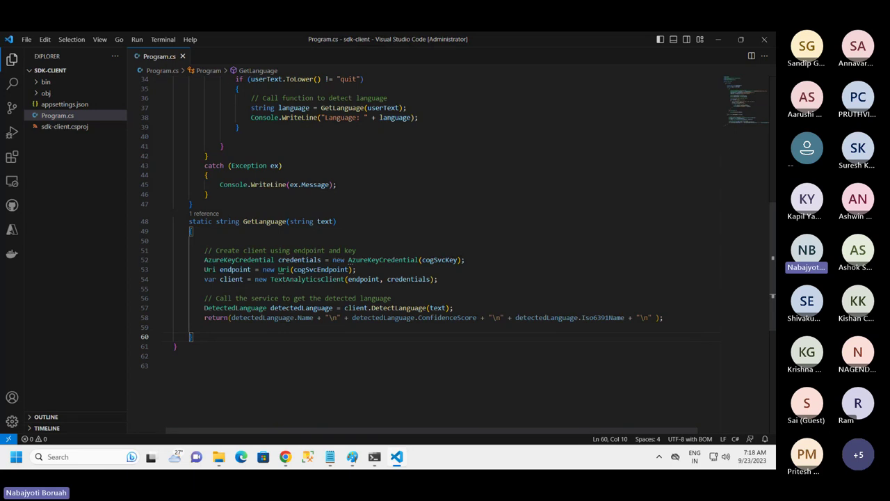
left_click(345, 183)
scroll(382, 188, "up", 10)
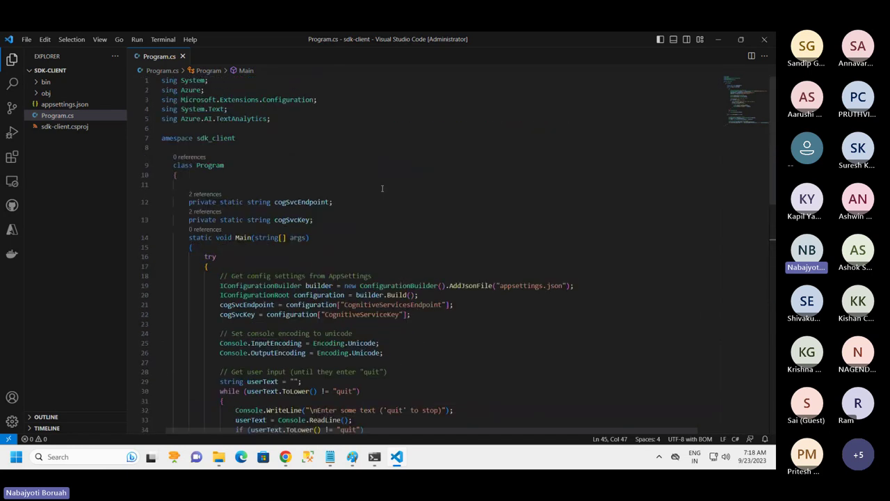
scroll(382, 187, "down", 9)
left_click_drag(193, 285, 439, 353)
left_click(272, 371)
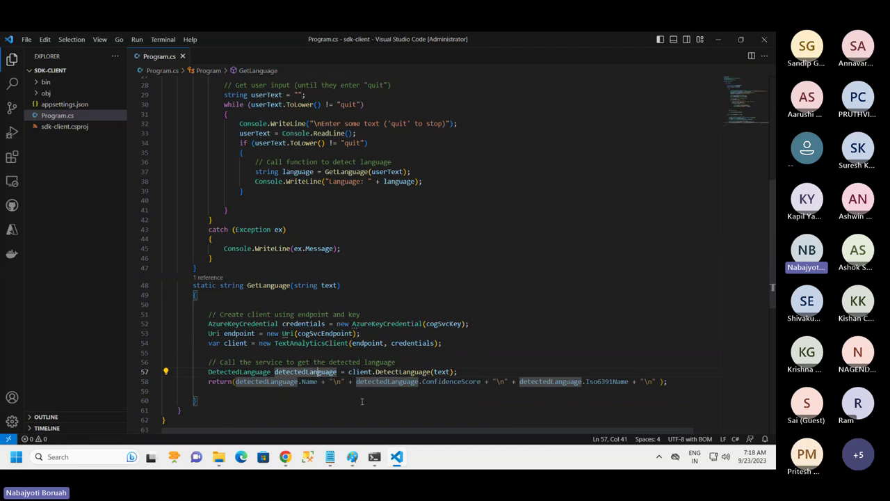
key("Down")
key("Down")
key("Down")
key("Down")
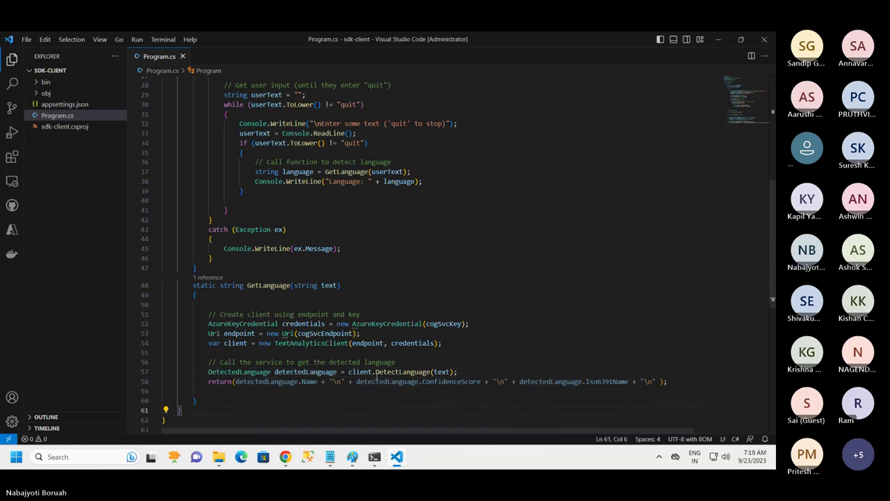
- Trace the DetectLanguage call in GetLanguage back through client and TextAnalyticsClient to the using Azure.AI.TextAnalytics directive
left_click_drag(375, 371, 433, 372)
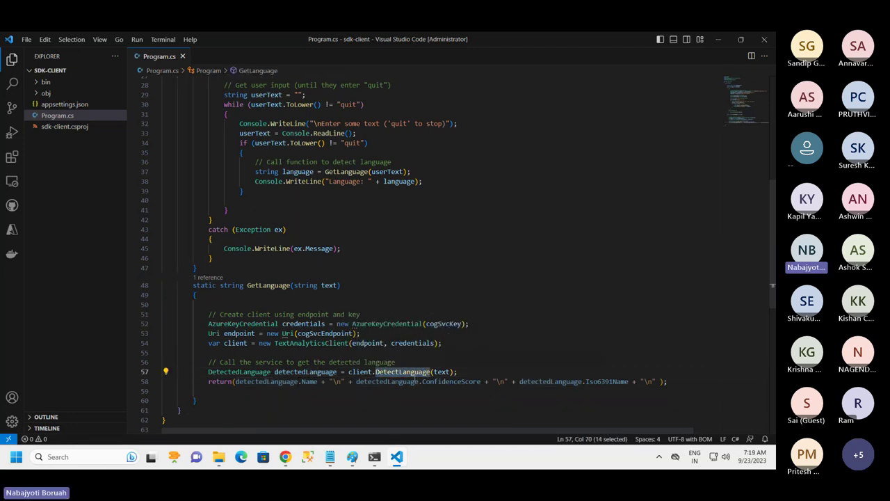
left_click_drag(372, 371, 356, 372)
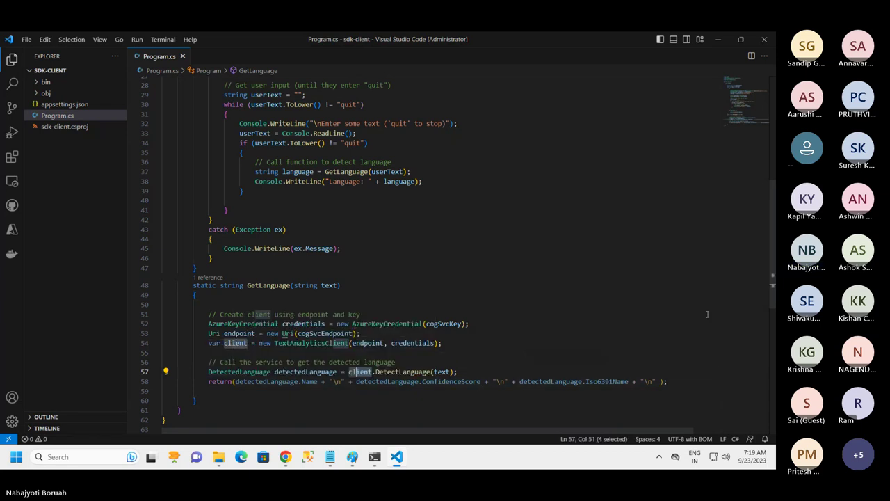
double_click(305, 344)
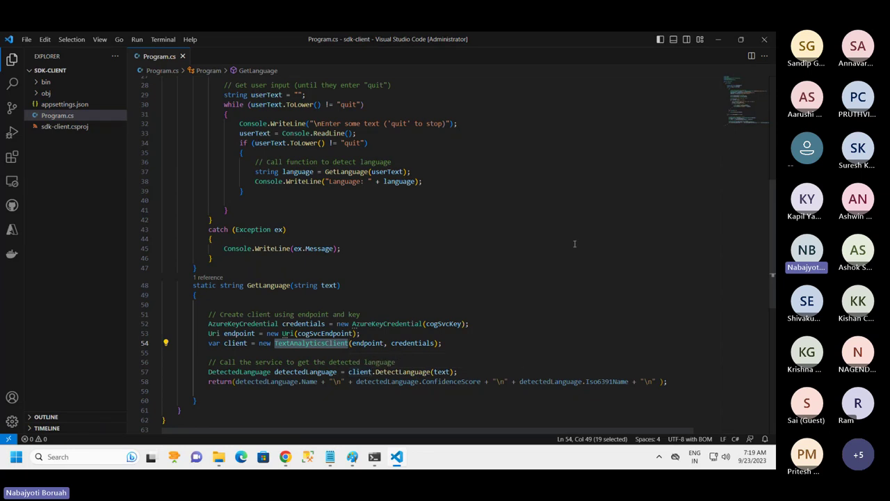
scroll(303, 196, "up", 9)
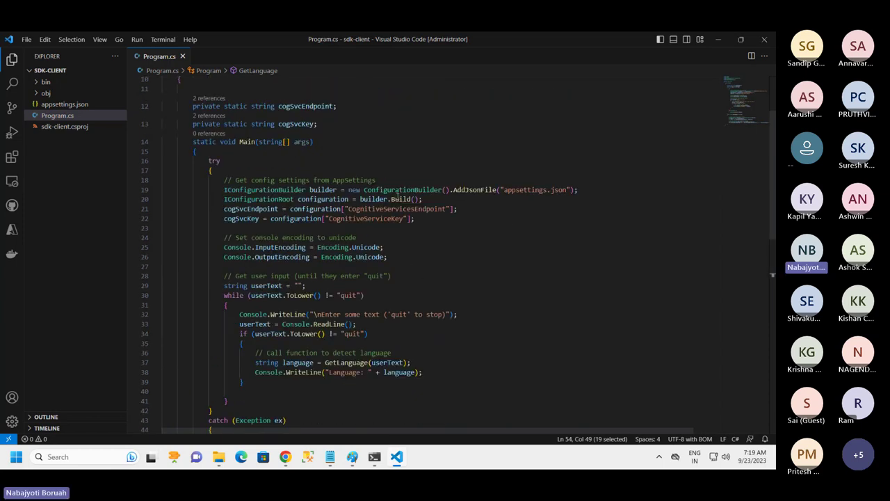
left_click_drag(278, 119, 151, 122)
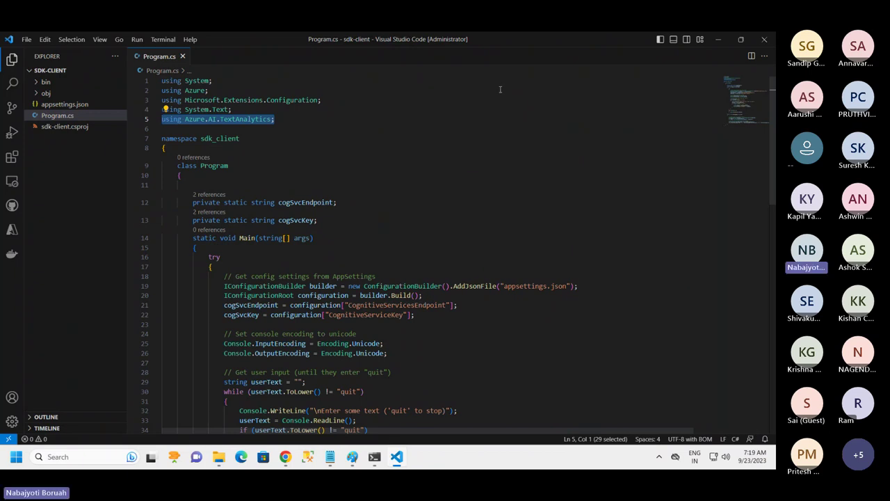
- Switch to the Notepad task list and review the REST client and Azure key vault security items
left_click(332, 460)
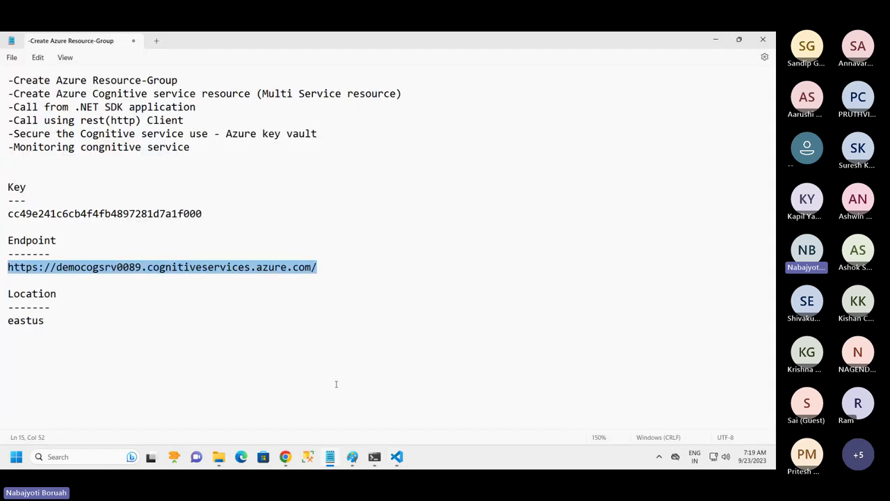
left_click(109, 292)
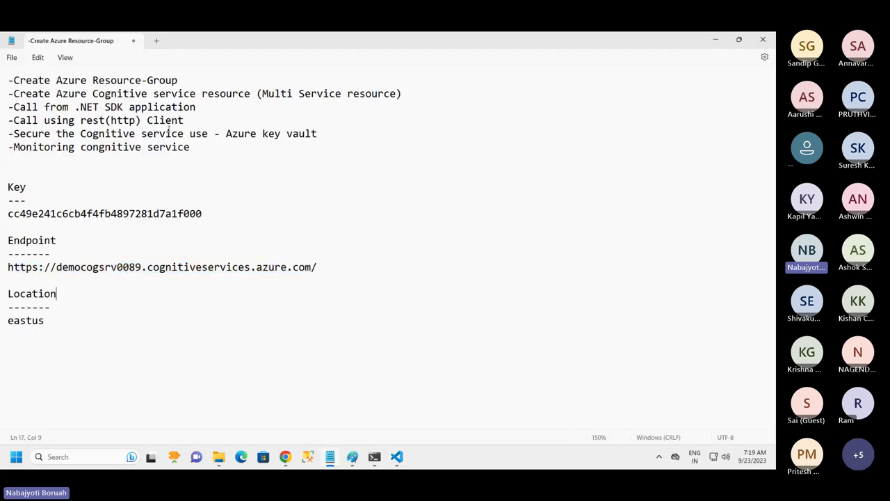
left_click_drag(184, 119, 4, 114)
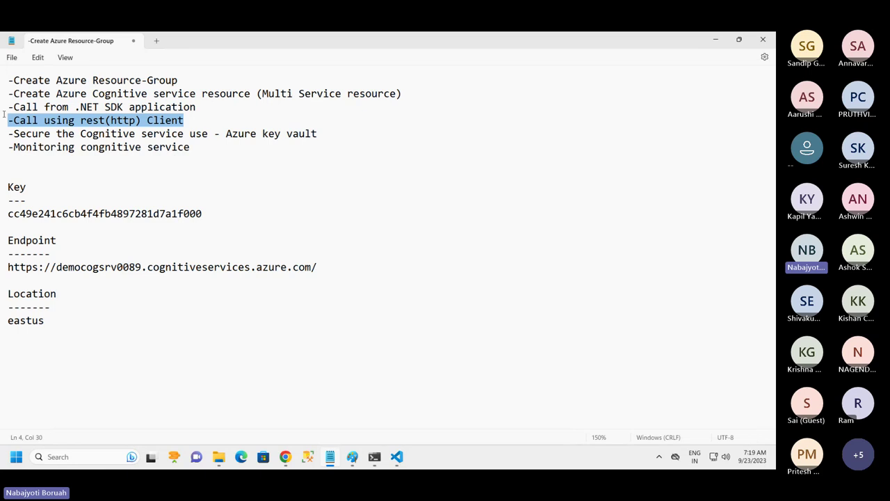
left_click_drag(340, 135, 14, 134)
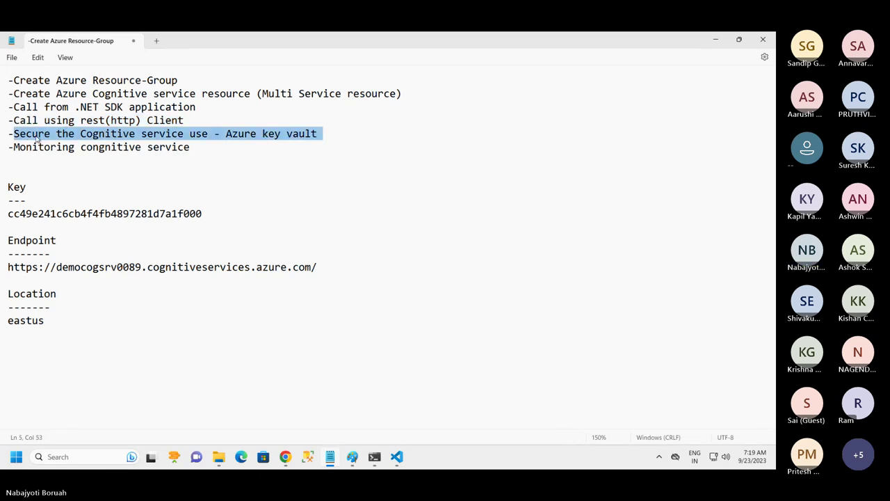
- Return to Visual Studio Code, open appsettings.json and highlight the CognitiveServiceKey value
left_click(396, 457)
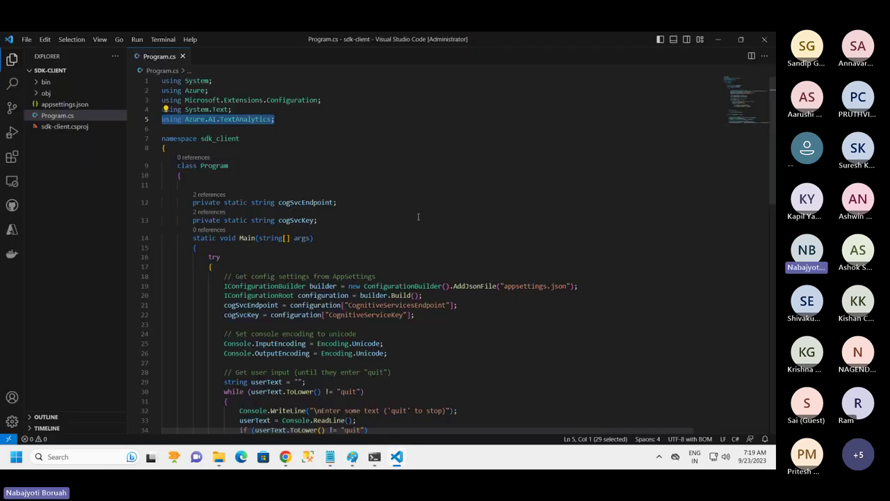
left_click(108, 105)
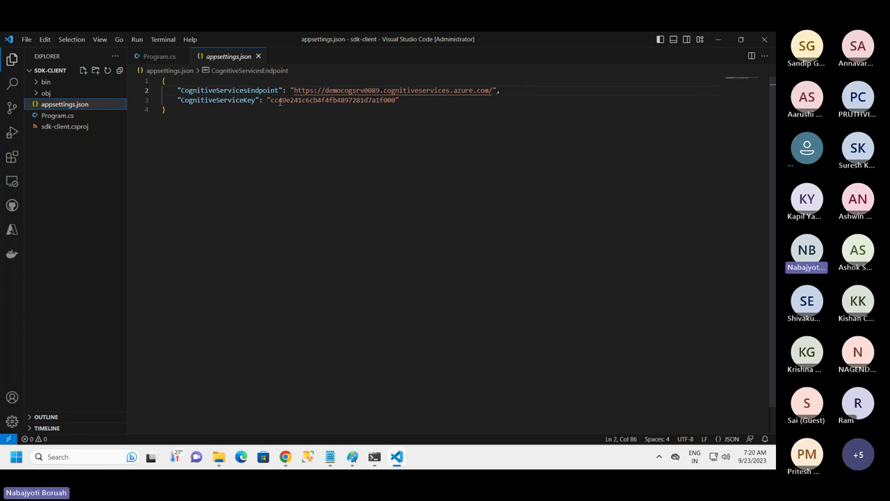
left_click_drag(270, 101, 396, 102)
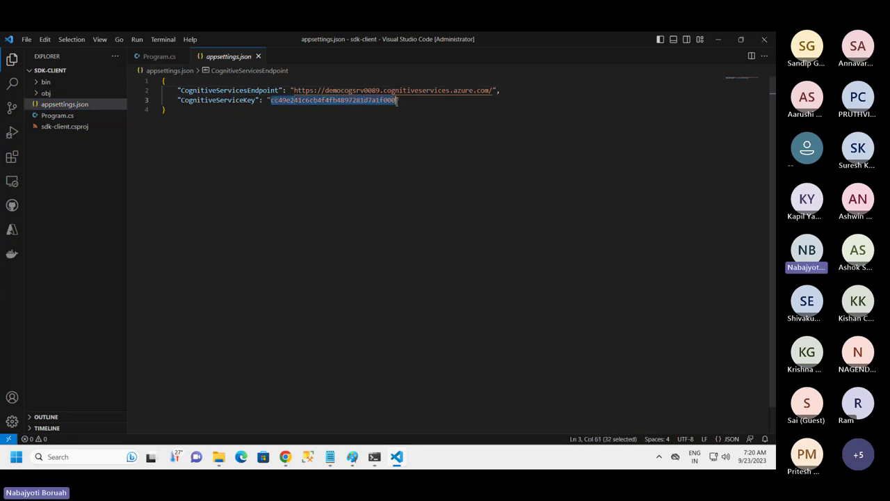